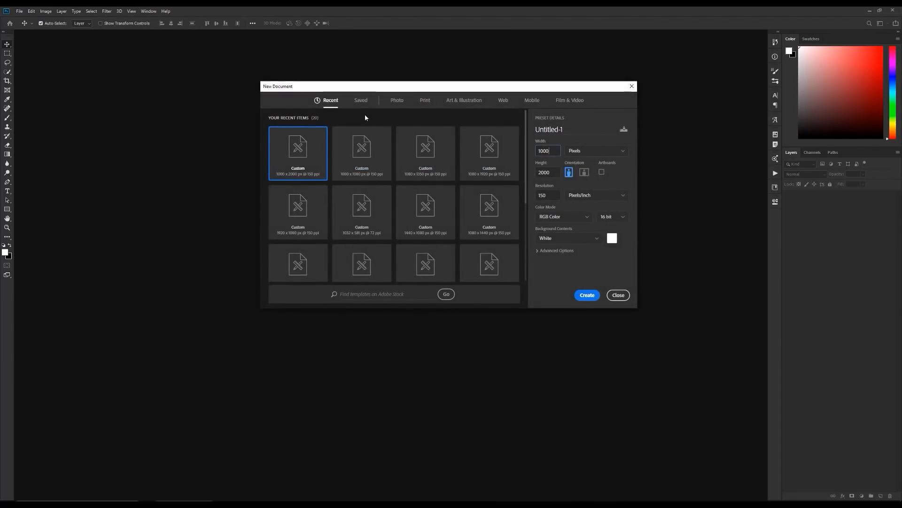
# Step: Create a new document 3000 pixels wide and 3000 pixels high
pyautogui.write('3000')
pyautogui.press('Tab')
pyautogui.write('3000')
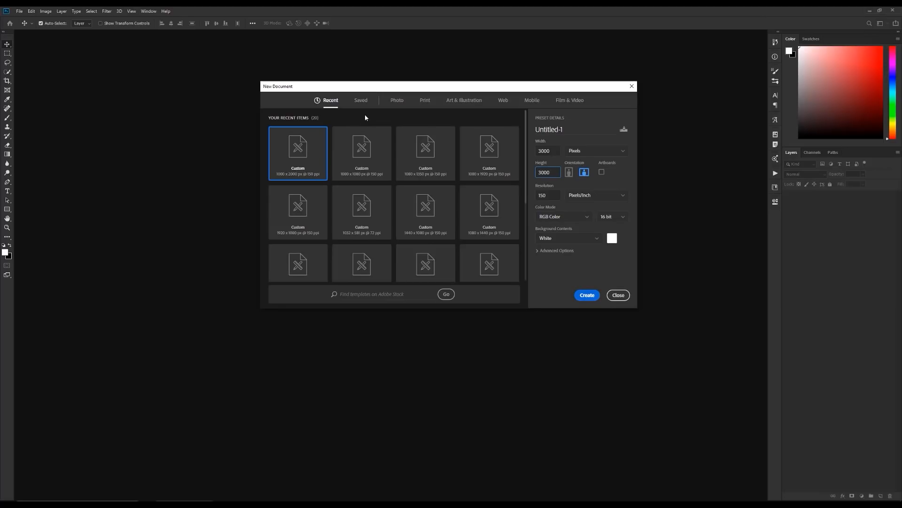
pyautogui.press('Return')
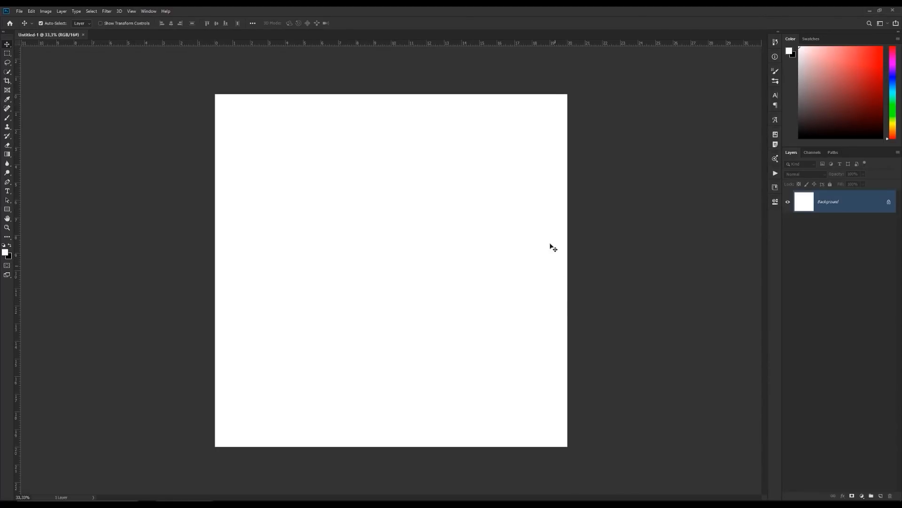
# Step: Place the "Cup coffee beans wooden" library image in the document and position it across the middle of the canvas
pyautogui.press('z')
pyautogui.click(468, 180)
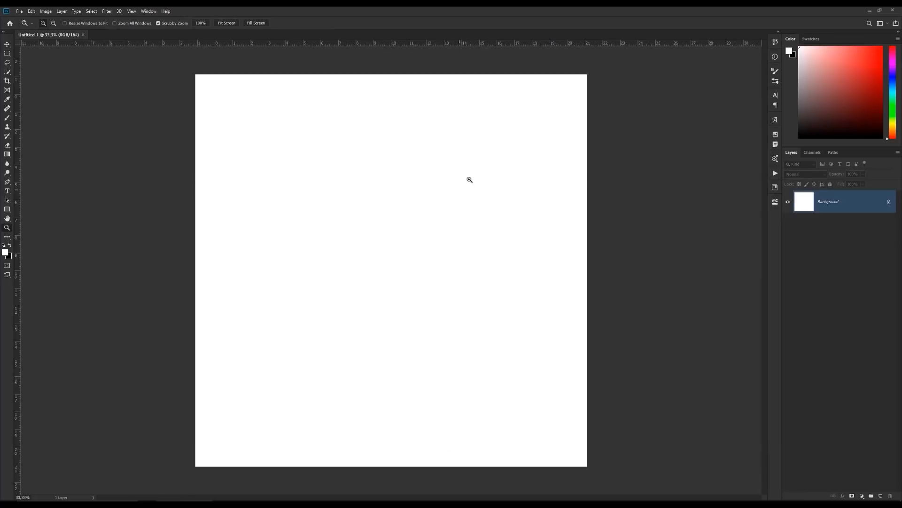
pyautogui.moveTo(548, 179); pyautogui.dragTo(532, 177)
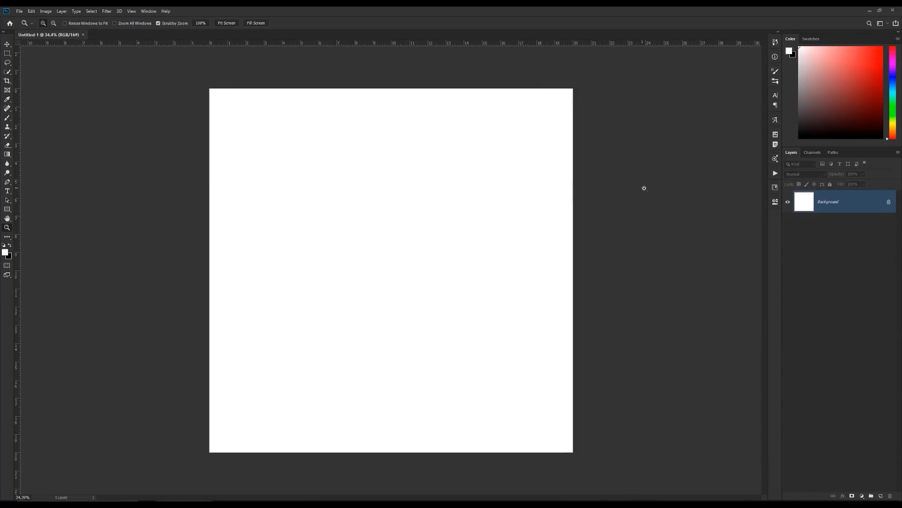
pyautogui.click(776, 188)
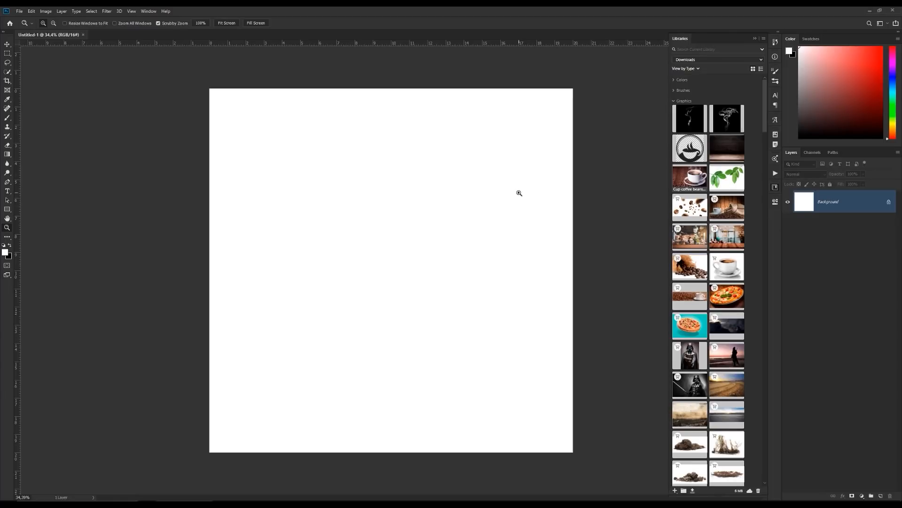
pyautogui.moveTo(680, 185); pyautogui.dragTo(445, 229)
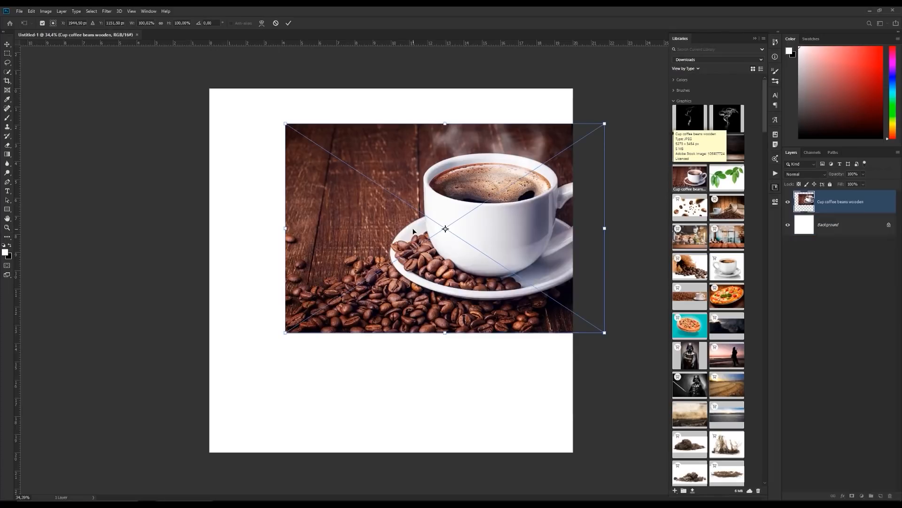
pyautogui.moveTo(504, 213); pyautogui.dragTo(454, 280)
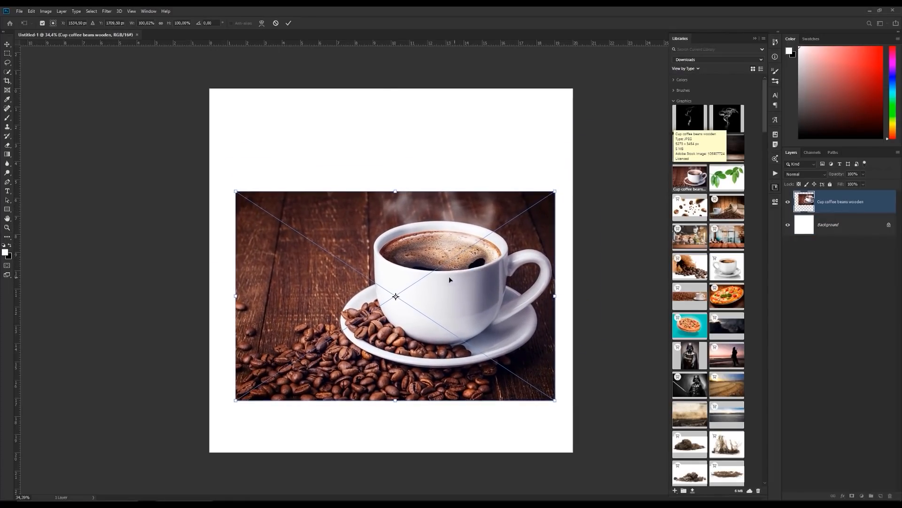
pyautogui.click(288, 23)
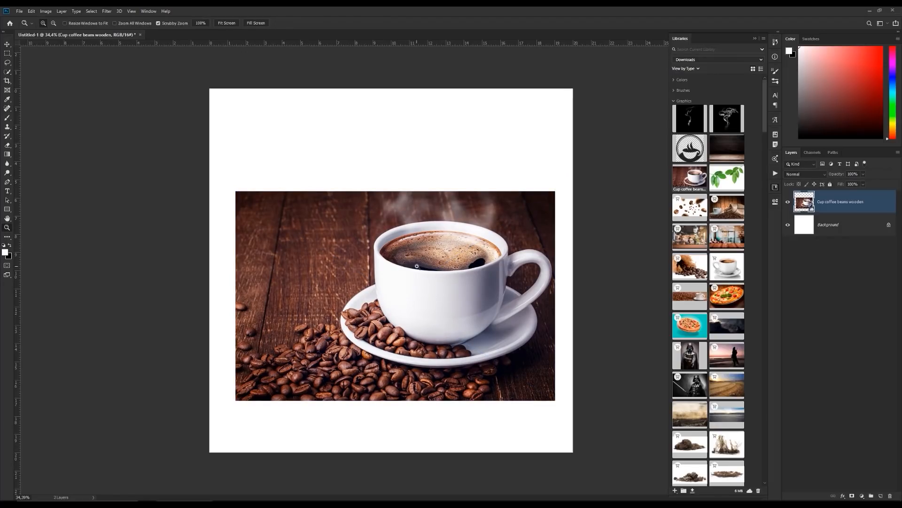
pyautogui.click(776, 187)
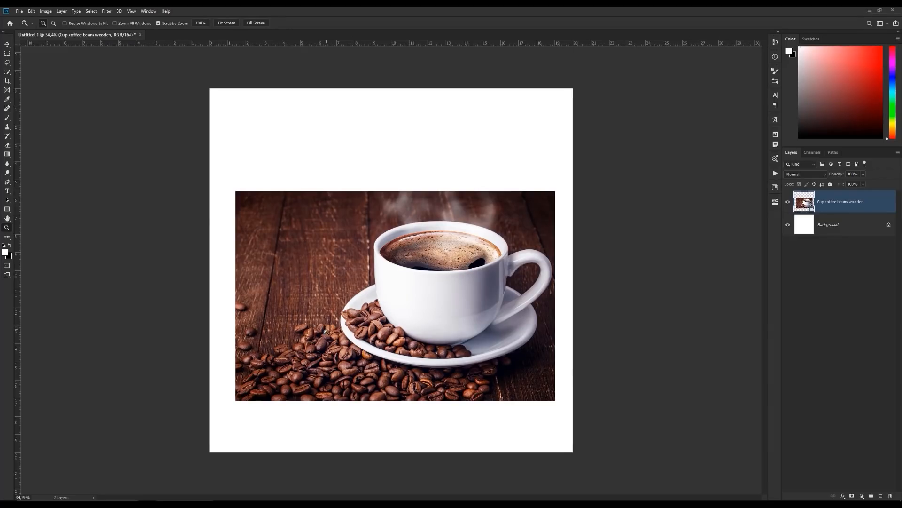
pyautogui.moveTo(326, 335)
pyautogui.mouseDown()
pyautogui.moveTo(374, 325)
pyautogui.moveTo(339, 343)
pyautogui.mouseUp()
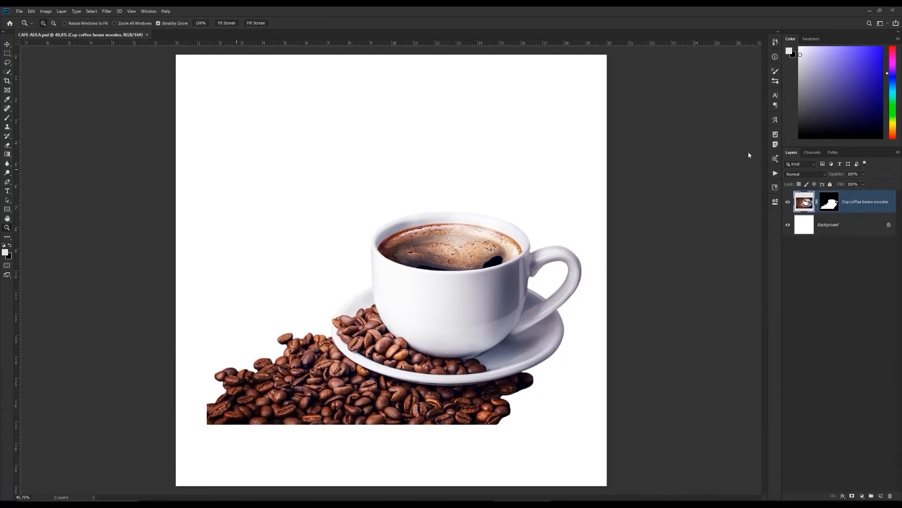
# Step: Place the dark wooden table image from the library and enlarge it beyond the canvas width, with the tabletop along the canvas's lower edge
pyautogui.click(775, 187)
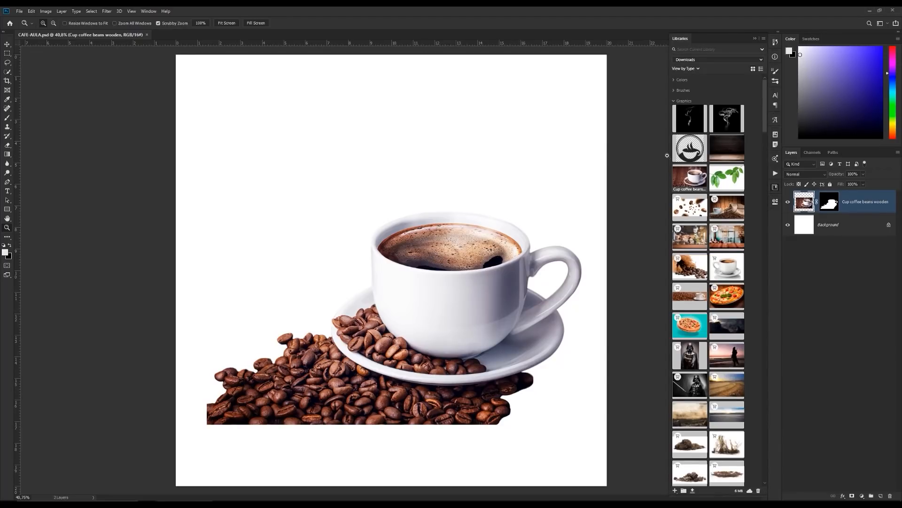
pyautogui.moveTo(720, 153); pyautogui.dragTo(494, 155)
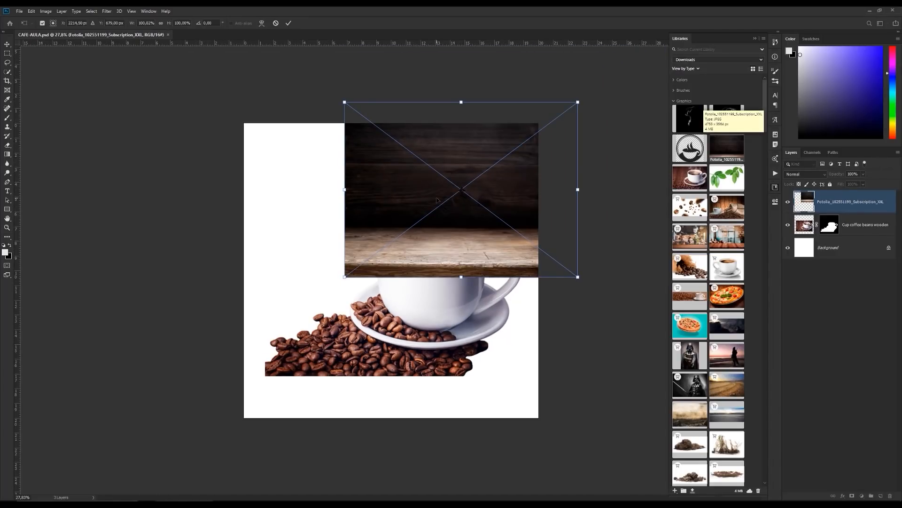
pyautogui.moveTo(432, 150); pyautogui.dragTo(359, 235)
pyautogui.moveTo(505, 186); pyautogui.dragTo(571, 135)
pyautogui.moveTo(494, 209); pyautogui.dragTo(495, 227)
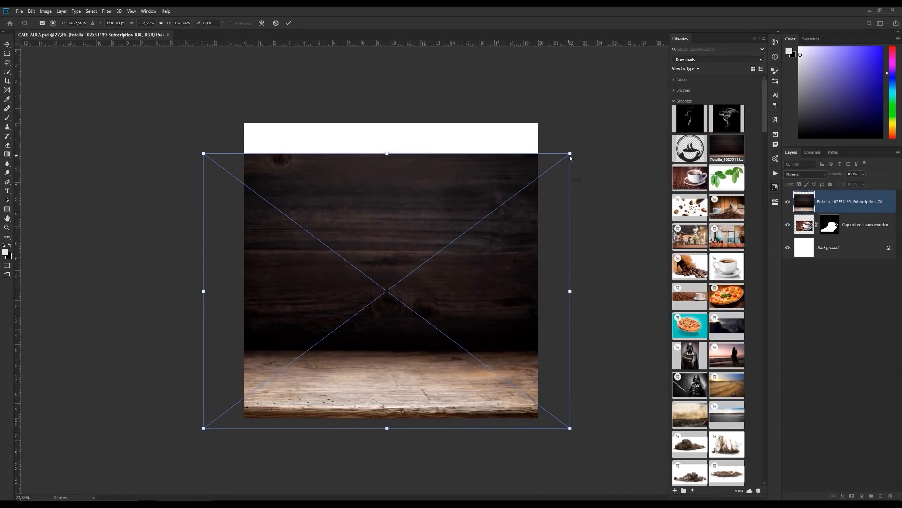
pyautogui.moveTo(570, 154); pyautogui.dragTo(586, 141)
pyautogui.press('Return')
pyautogui.press('z')
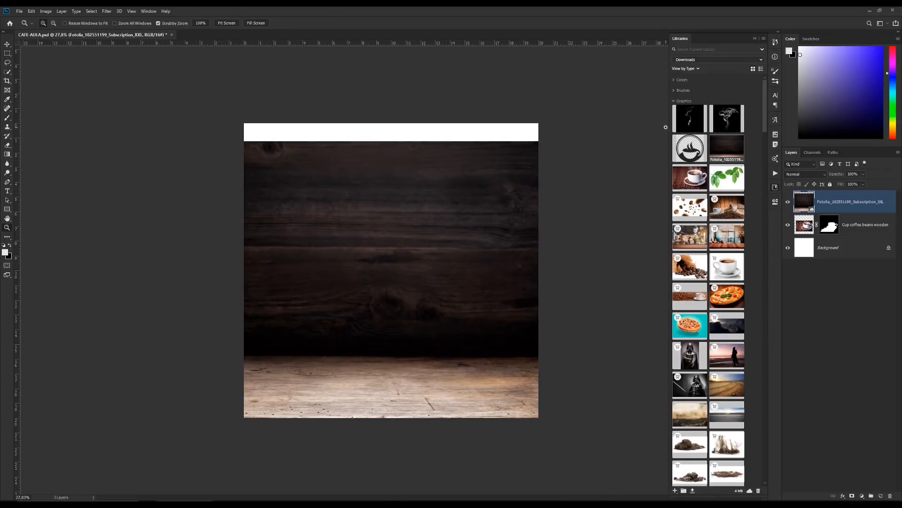
pyautogui.click(755, 38)
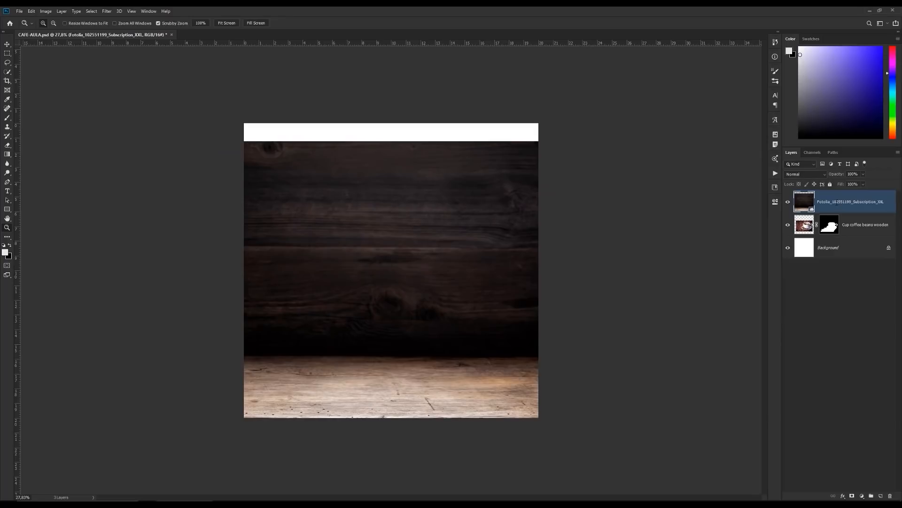
# Step: Rename the wooden table layer "mesa" and the coffee cup layer "caneca"
pyautogui.doubleClick(848, 202)
pyautogui.write('mesa')
pyautogui.press('Tab')
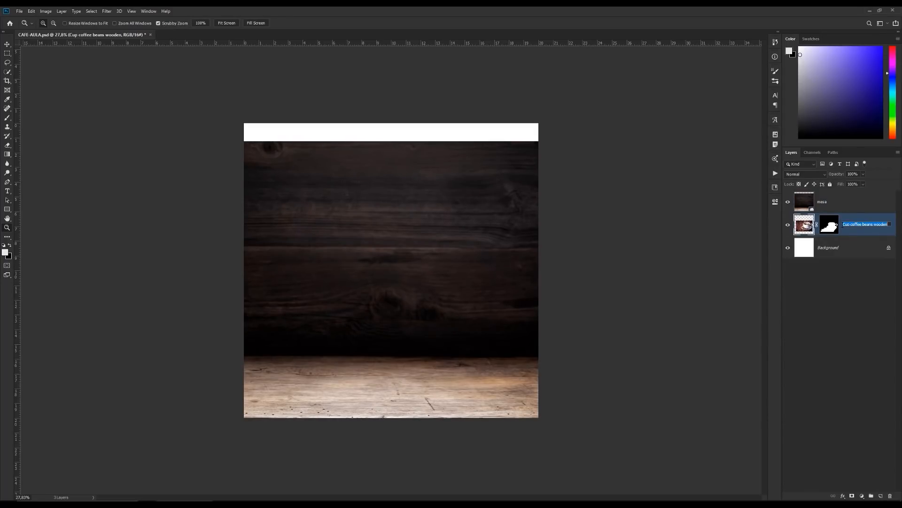
pyautogui.write('caneca')
# Step: Move the mesa layer below caneca and scale it up to about 199% so the wood fills the whole canvas
pyautogui.click(826, 202)
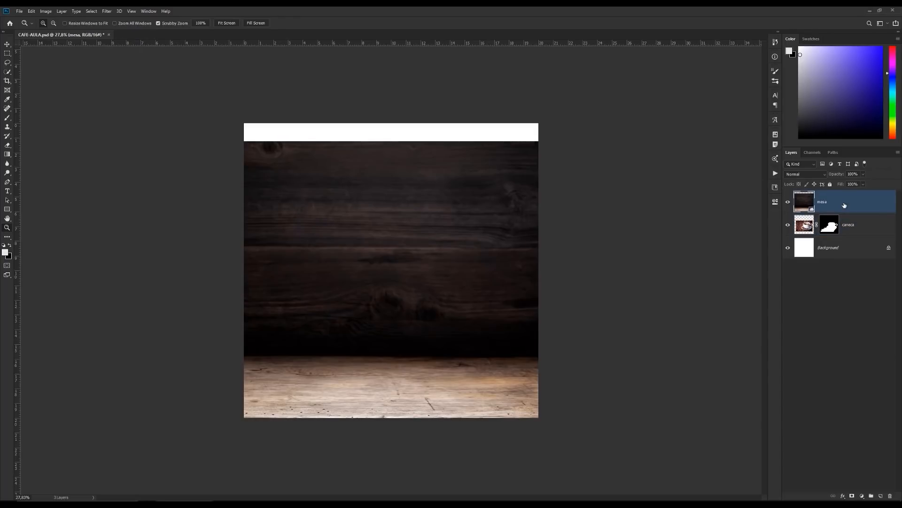
pyautogui.moveTo(826, 202); pyautogui.dragTo(830, 233)
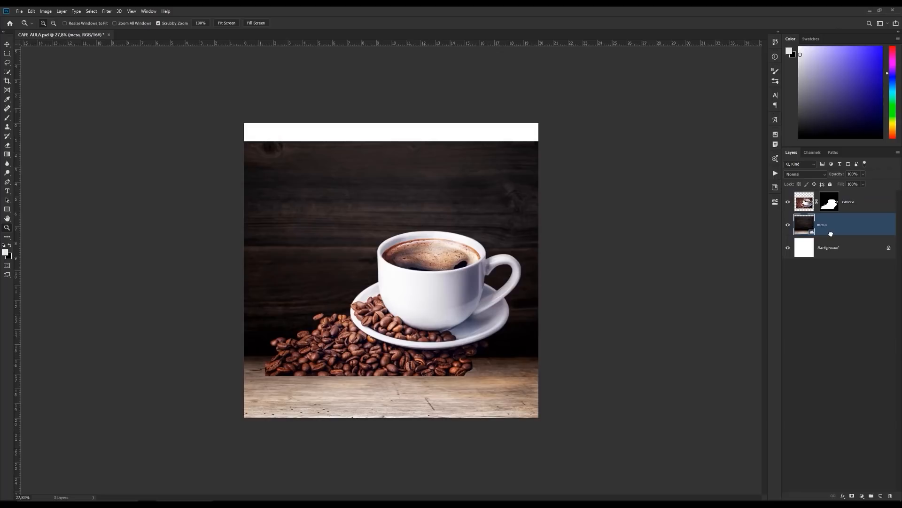
pyautogui.press('v')
pyautogui.moveTo(488, 227)
pyautogui.mouseDown()
pyautogui.moveTo(489, 215)
pyautogui.moveTo(488, 224)
pyautogui.mouseUp()
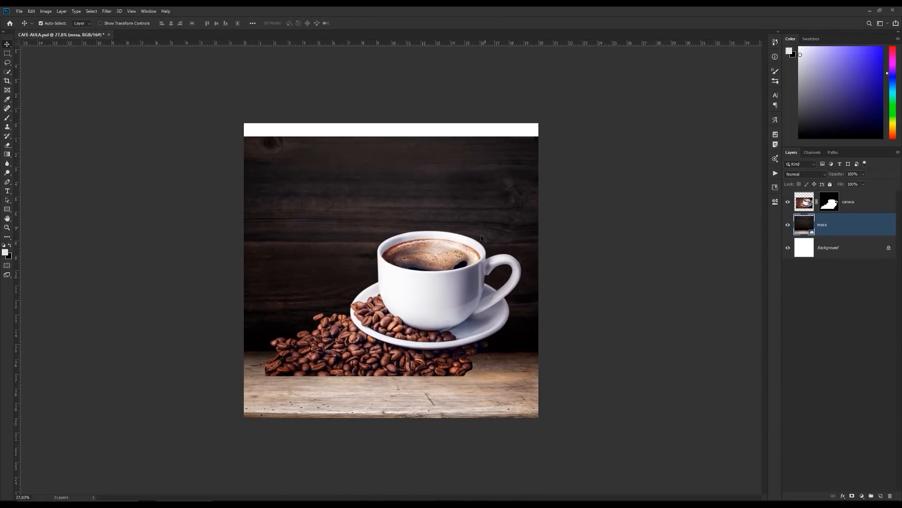
pyautogui.hotkey('ctrl', 't')
pyautogui.moveTo(593, 284); pyautogui.dragTo(618, 288)
pyautogui.moveTo(532, 307)
pyautogui.mouseDown()
pyautogui.moveTo(532, 282)
pyautogui.moveTo(533, 290)
pyautogui.mouseUp()
pyautogui.press('Return')
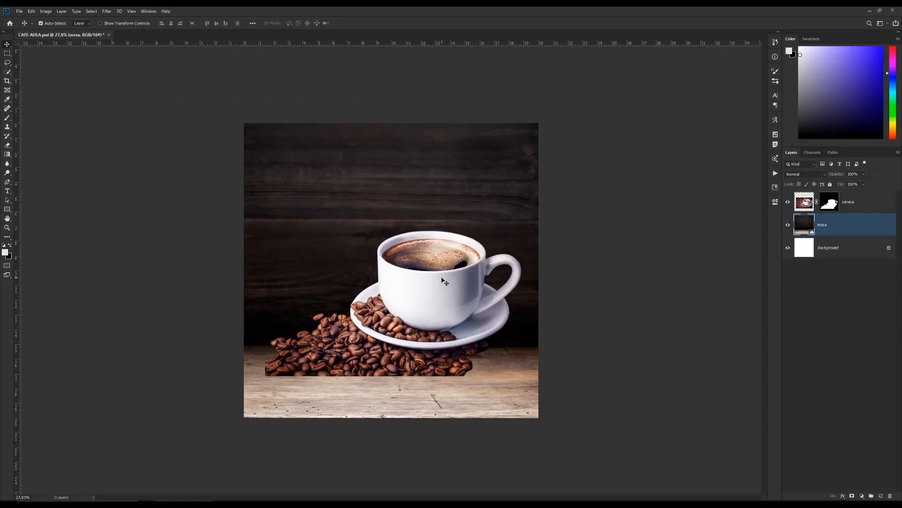
# Step: Scale down the caneca layer and place the cup on the tabletop, with the beans running off the canvas's lower edge
pyautogui.moveTo(452, 288); pyautogui.dragTo(441, 332)
pyautogui.hotkey('ctrl', 't')
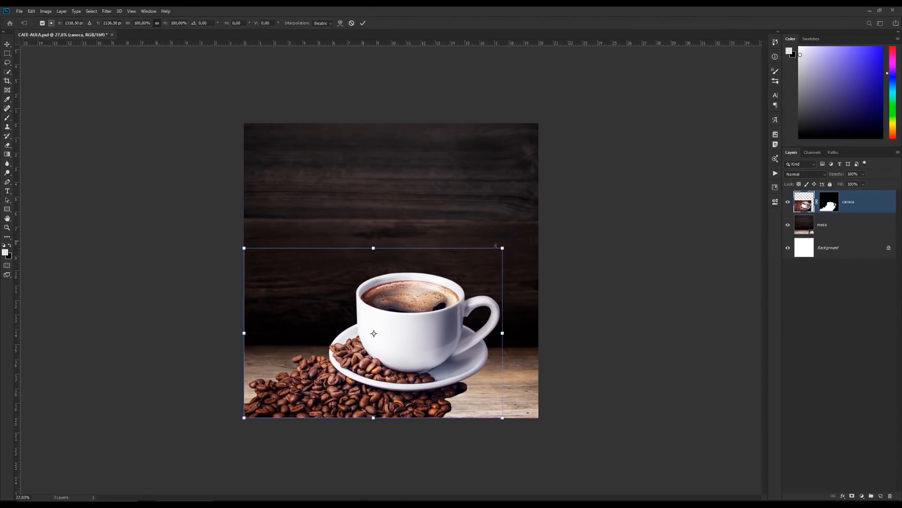
pyautogui.moveTo(501, 248); pyautogui.dragTo(485, 258)
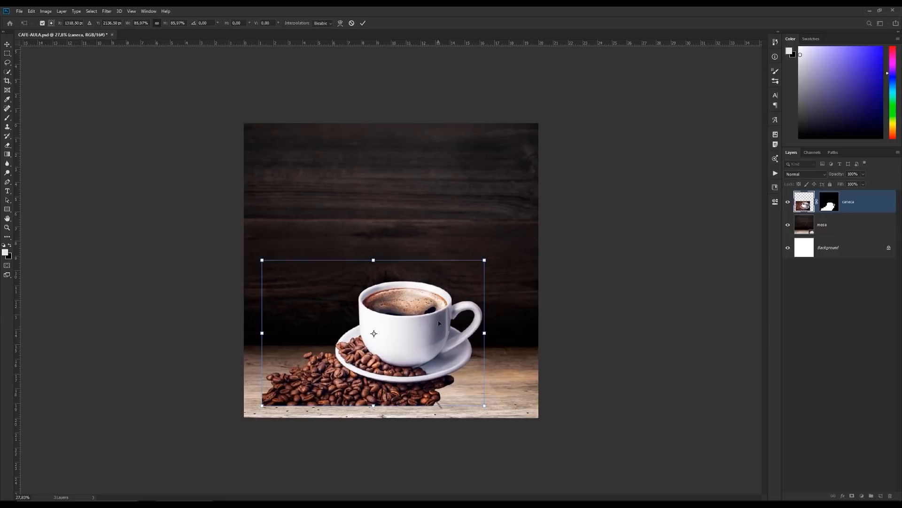
pyautogui.moveTo(440, 322); pyautogui.dragTo(414, 357)
pyautogui.moveTo(467, 284); pyautogui.dragTo(473, 279)
pyautogui.moveTo(412, 352); pyautogui.dragTo(428, 352)
pyautogui.press('Return')
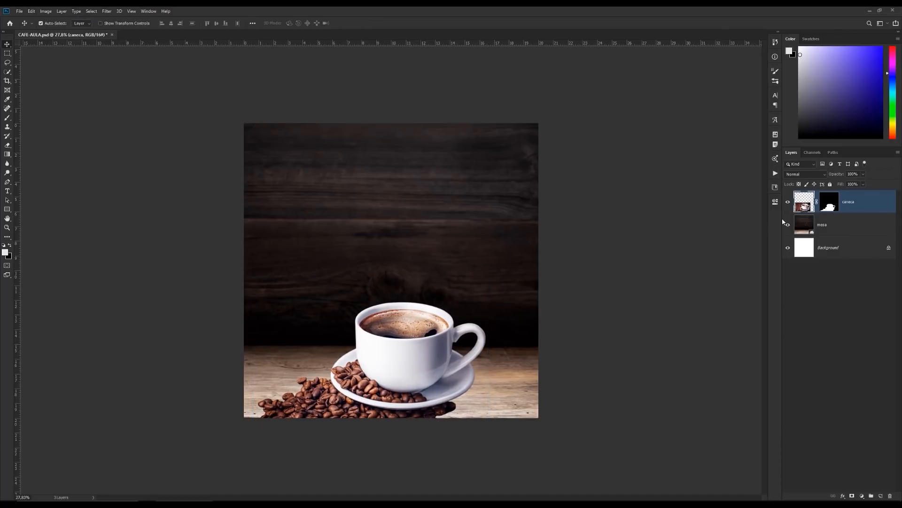
# Step: Toggle the caneca layer mask off and on to compare the cutout with the original photo
pyautogui.keyDown('shift'); pyautogui.click(830, 203); pyautogui.keyUp('shift')
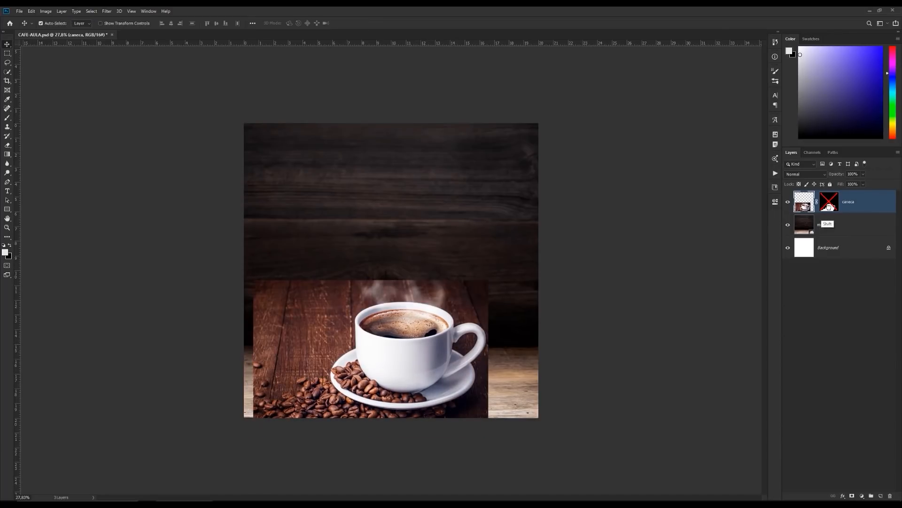
pyautogui.keyDown('shift'); pyautogui.click(831, 208); pyautogui.keyUp('shift')
pyautogui.keyDown('shift'); pyautogui.click(829, 206); pyautogui.keyUp('shift')
pyautogui.keyDown('shift'); pyautogui.click(827, 206); pyautogui.keyUp('shift')
# Step: Start a Perspective transform on the mesa layer, narrow its upper edge symmetrically and shift the image down slightly
pyautogui.click(842, 226)
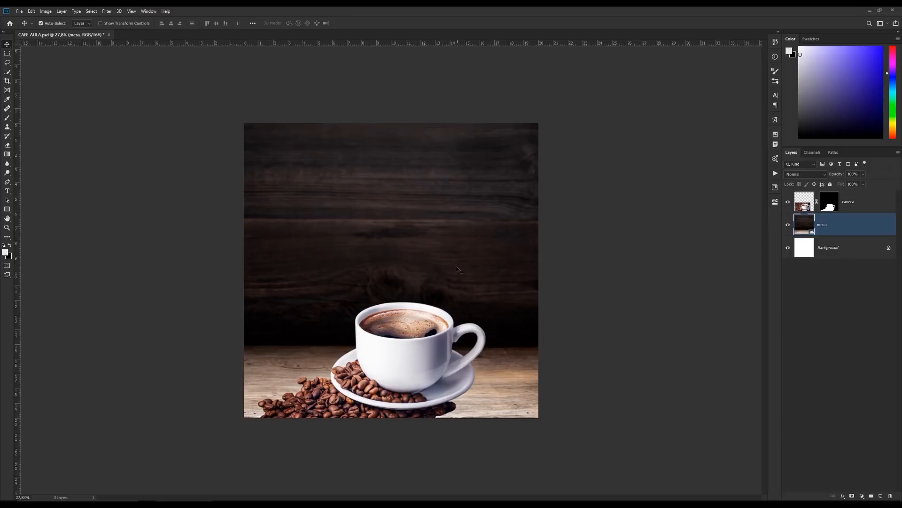
pyautogui.hotkey('ctrl', 't')
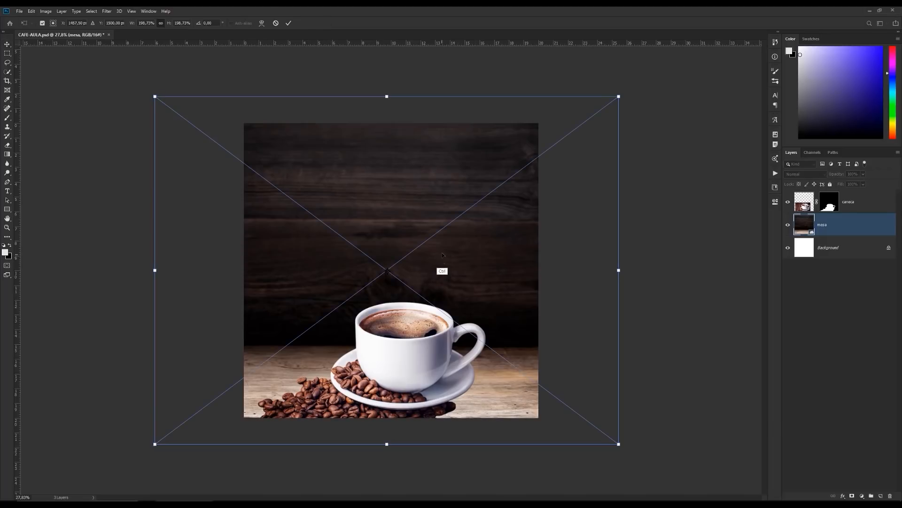
pyautogui.rightClick(442, 179)
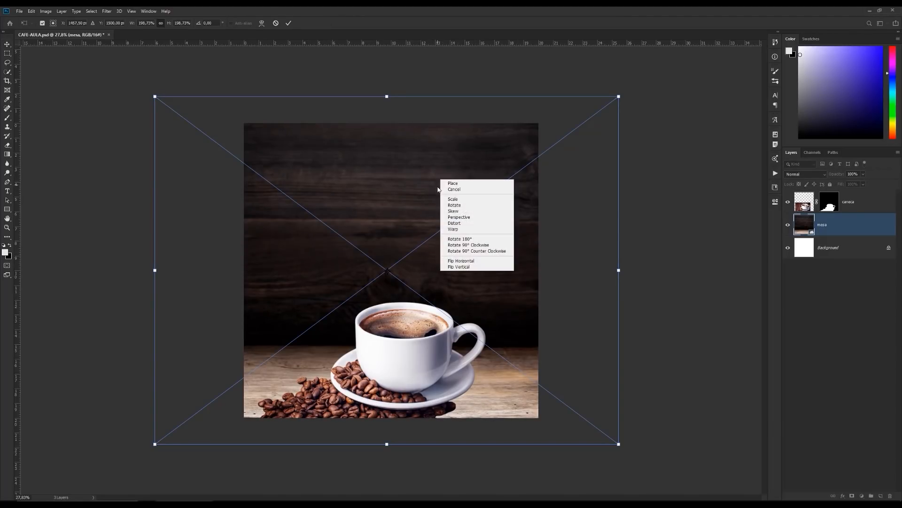
pyautogui.click(457, 218)
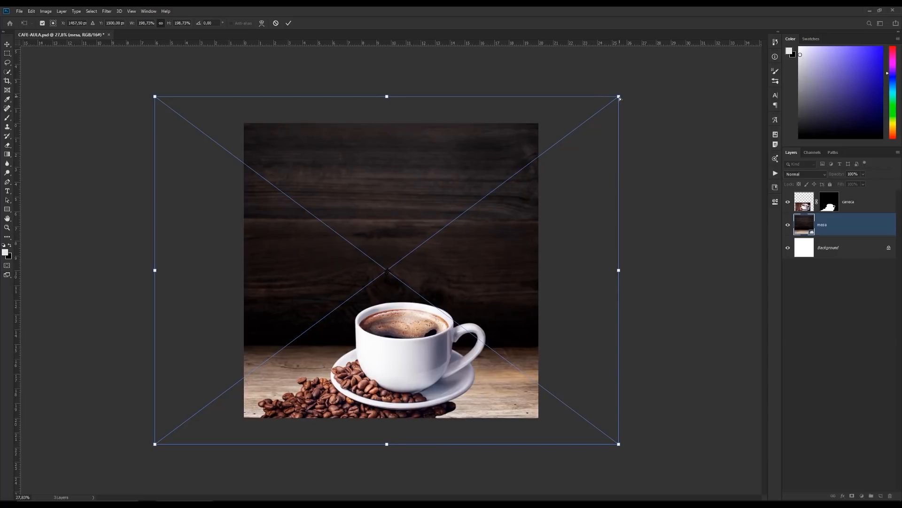
pyautogui.moveTo(620, 98); pyautogui.dragTo(579, 102)
pyautogui.moveTo(472, 238)
pyautogui.mouseDown()
pyautogui.moveTo(472, 230)
pyautogui.moveTo(473, 246)
pyautogui.mouseUp()
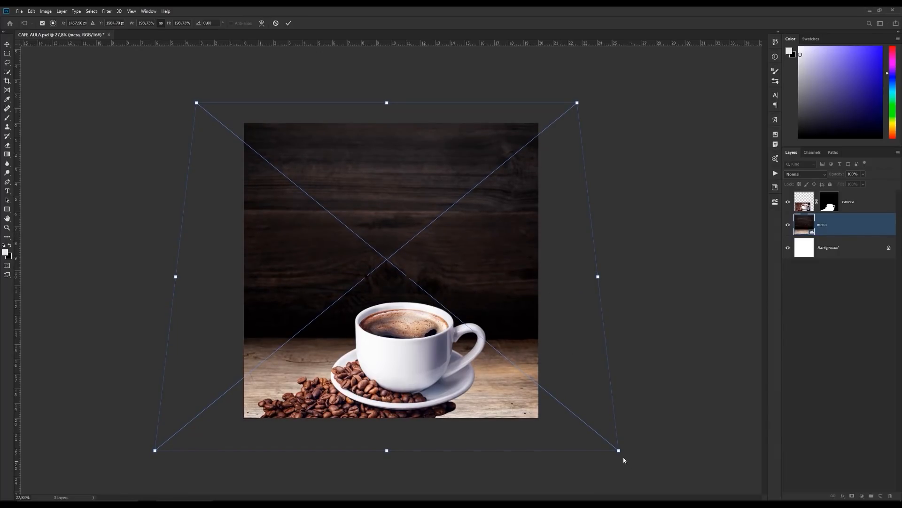
# Step: Widen the mesa layer's lower edge in perspective to 255% width, narrow its upper edge slightly, and reposition it to cover the canvas
pyautogui.moveTo(619, 451); pyautogui.dragTo(677, 447)
pyautogui.moveTo(519, 387); pyautogui.dragTo(502, 409)
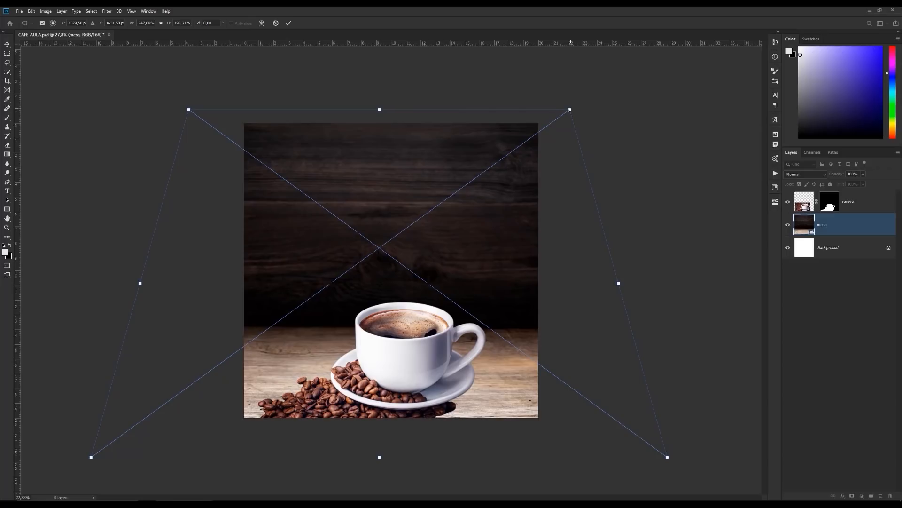
pyautogui.moveTo(569, 109); pyautogui.dragTo(563, 110)
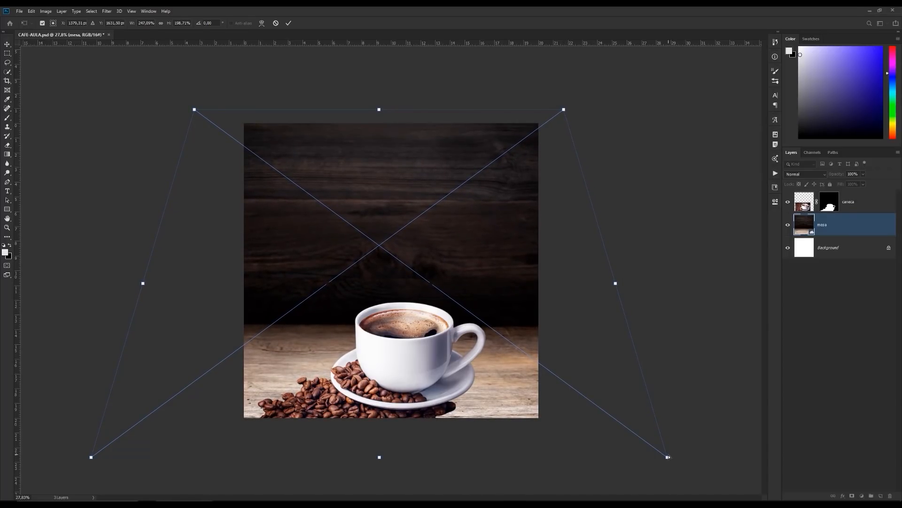
pyautogui.moveTo(668, 456); pyautogui.dragTo(677, 456)
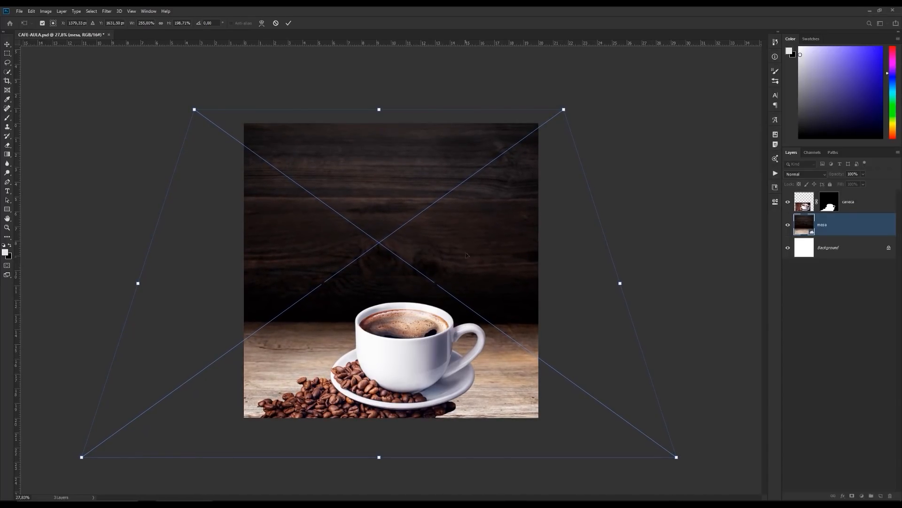
pyautogui.moveTo(474, 254); pyautogui.dragTo(477, 255)
pyautogui.moveTo(476, 254); pyautogui.dragTo(476, 261)
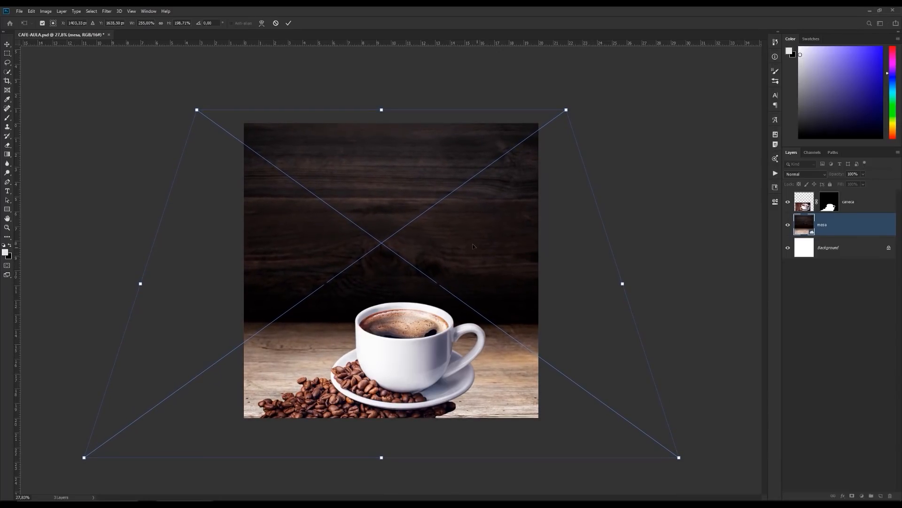
pyautogui.press('Return')
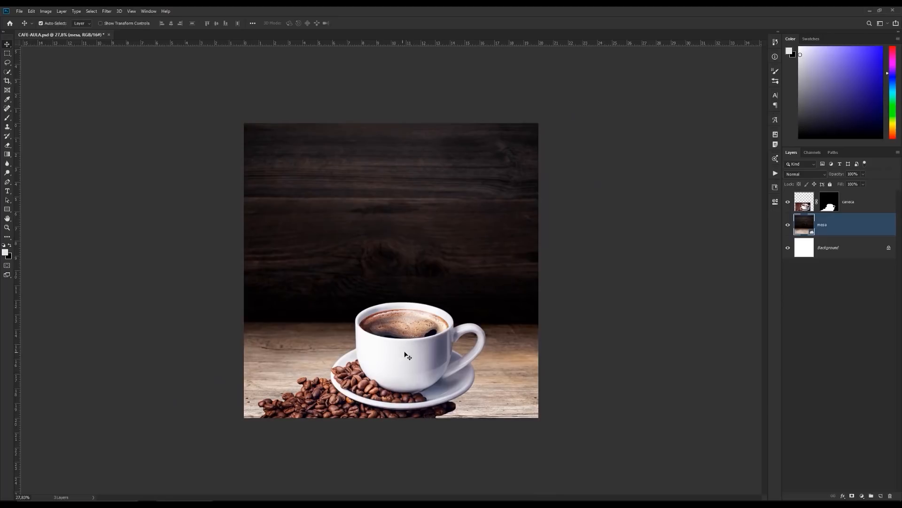
# Step: Scale the caneca layer up to about 105% and shift the cup slightly left and up on the tabletop
pyautogui.click(410, 352)
pyautogui.hotkey('ctrl', 't')
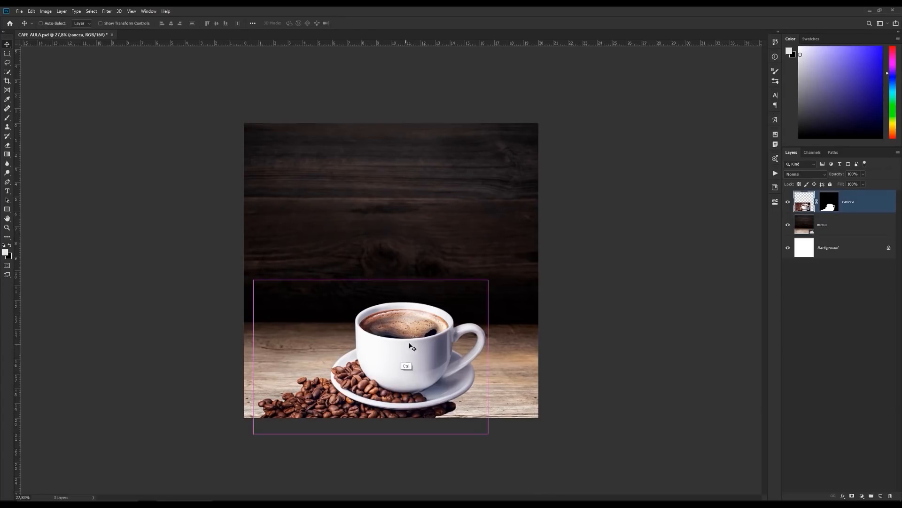
pyautogui.moveTo(493, 278); pyautogui.dragTo(494, 276)
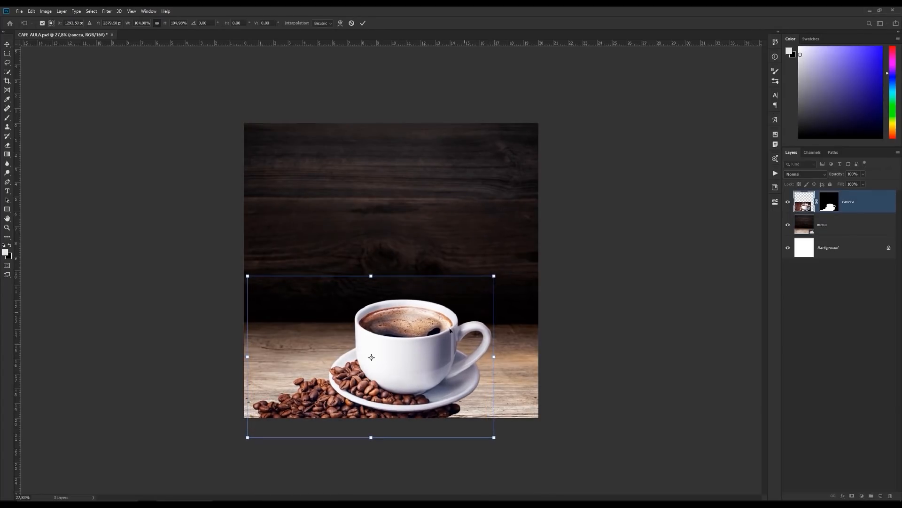
pyautogui.moveTo(447, 334); pyautogui.dragTo(443, 333)
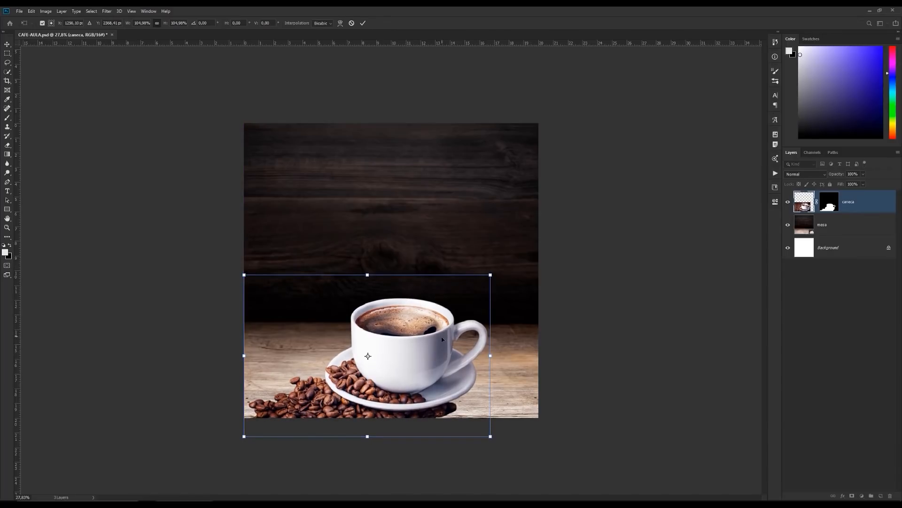
pyautogui.press('Return')
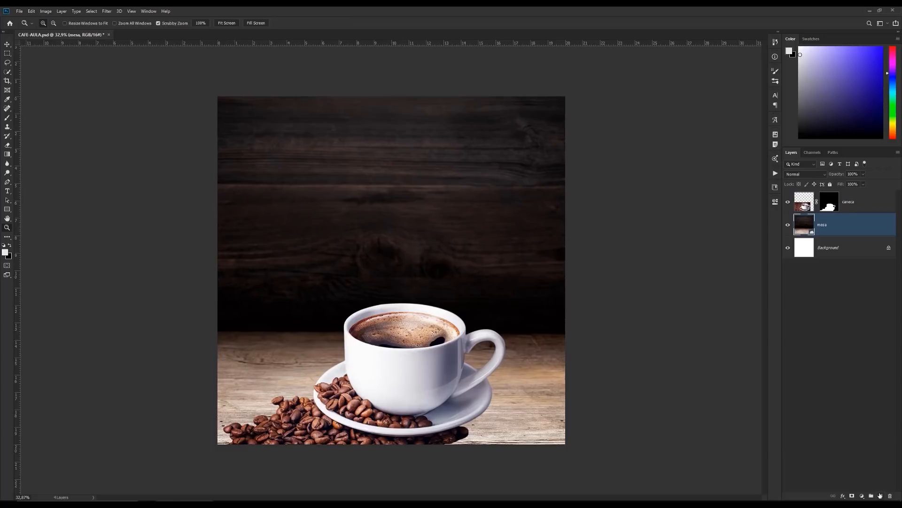
# Step: Add an empty layer between the mesa and caneca layers and name it "sombra"
pyautogui.click(881, 496)
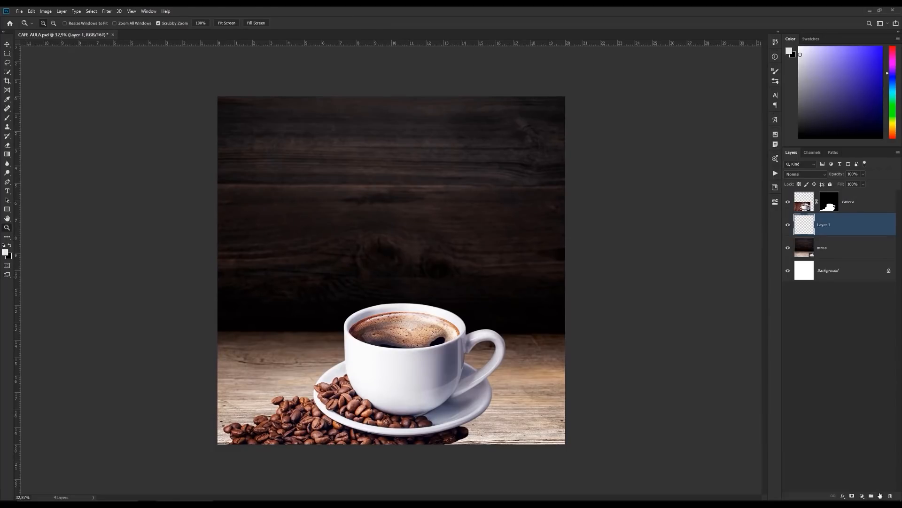
pyautogui.doubleClick(826, 226)
pyautogui.press('Return')
# Step: Choose a soft brush from the TEXTURAS DMTK set and enlarge it for shadow painting beside the saucer
pyautogui.moveTo(378, 416); pyautogui.dragTo(443, 383)
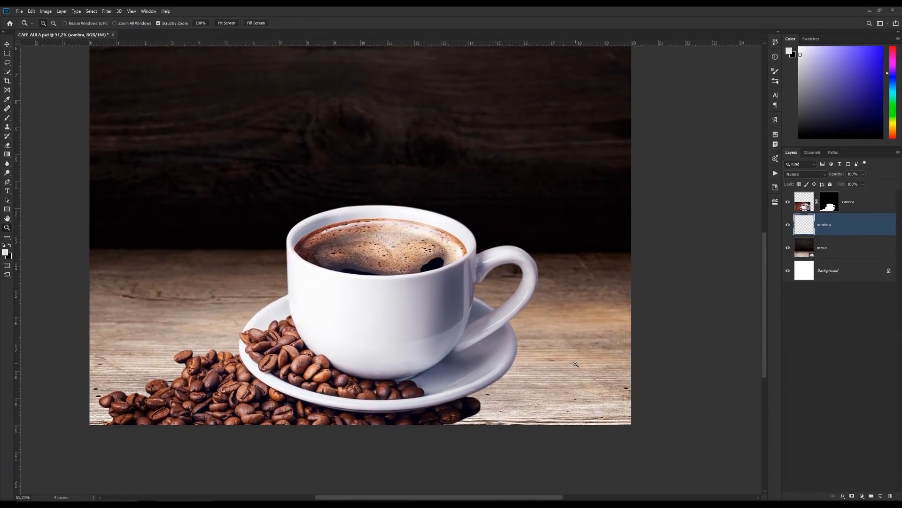
pyautogui.press('b')
pyautogui.rightClick(391, 294)
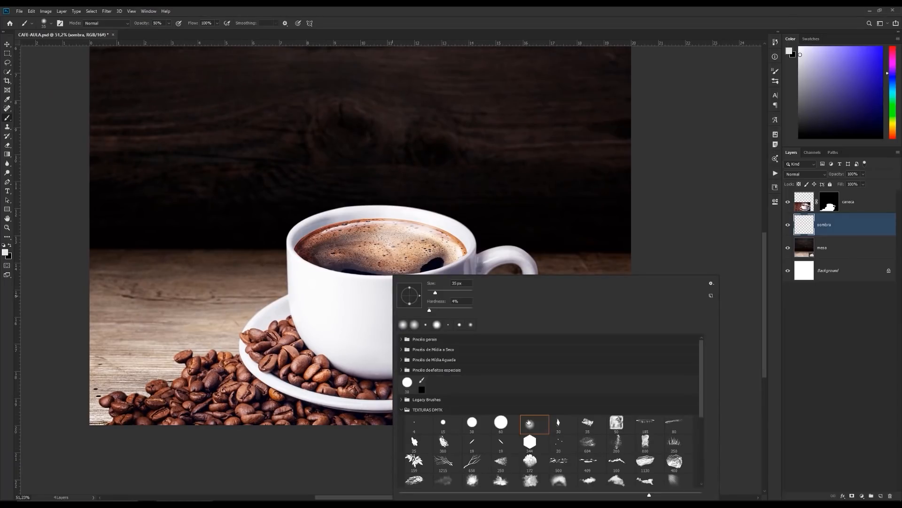
pyautogui.click(529, 421)
pyautogui.moveTo(435, 292); pyautogui.dragTo(447, 293)
pyautogui.click(481, 206)
pyautogui.moveTo(434, 212)
pyautogui.mouseDown()
pyautogui.moveTo(460, 233)
pyautogui.moveTo(455, 201)
pyautogui.mouseUp()
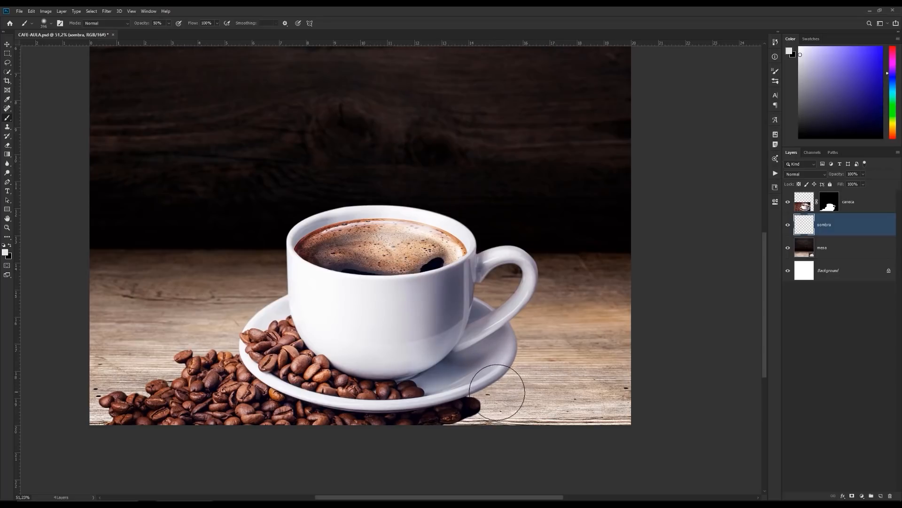
pyautogui.moveTo(497, 382)
pyautogui.mouseDown()
pyautogui.moveTo(489, 385)
pyautogui.moveTo(510, 383)
pyautogui.mouseUp()
pyautogui.press('z')
pyautogui.press('b')
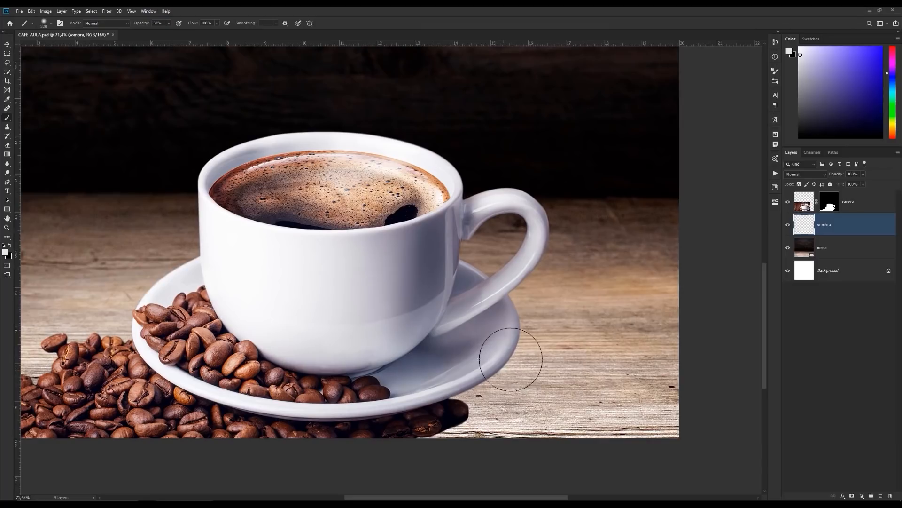
# Step: Sample a dark brown from the wood and paint a soft shadow along the saucer's right edge, including strokes at 20% brush opacity
pyautogui.keyDown('alt'); pyautogui.click(584, 230); pyautogui.keyUp('alt')
pyautogui.keyDown('alt'); pyautogui.click(588, 226); pyautogui.keyUp('alt')
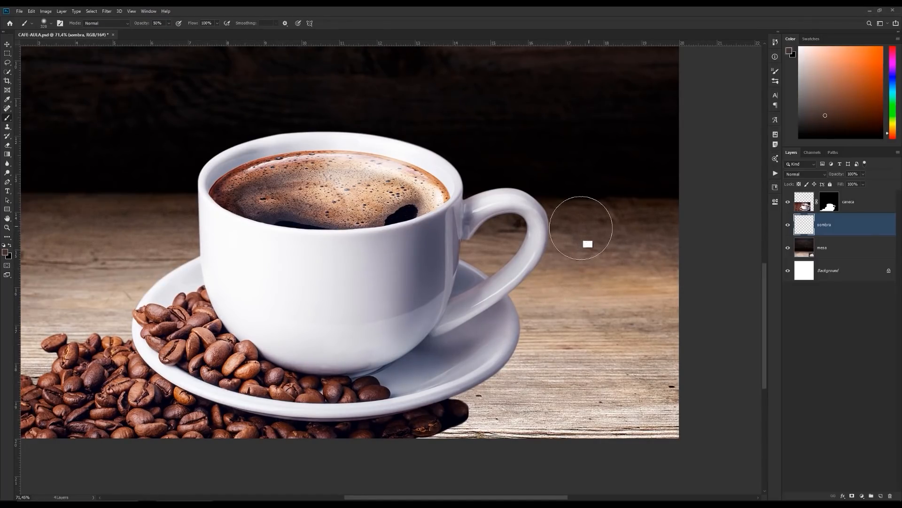
pyautogui.moveTo(469, 367)
pyautogui.mouseDown()
pyautogui.moveTo(480, 371)
pyautogui.moveTo(466, 364)
pyautogui.mouseUp()
pyautogui.keyDown('shift'); pyautogui.click(830, 206); pyautogui.keyUp('shift')
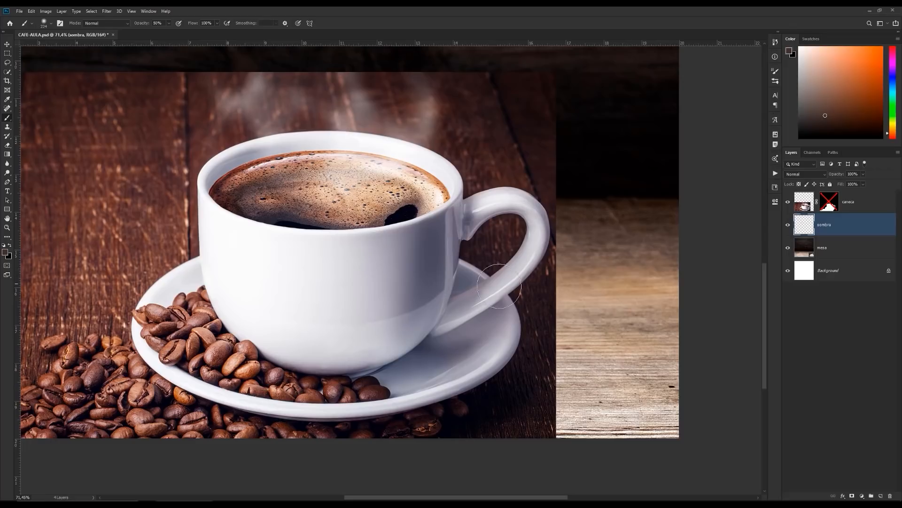
pyautogui.keyDown('shift'); pyautogui.click(829, 201); pyautogui.keyUp('shift')
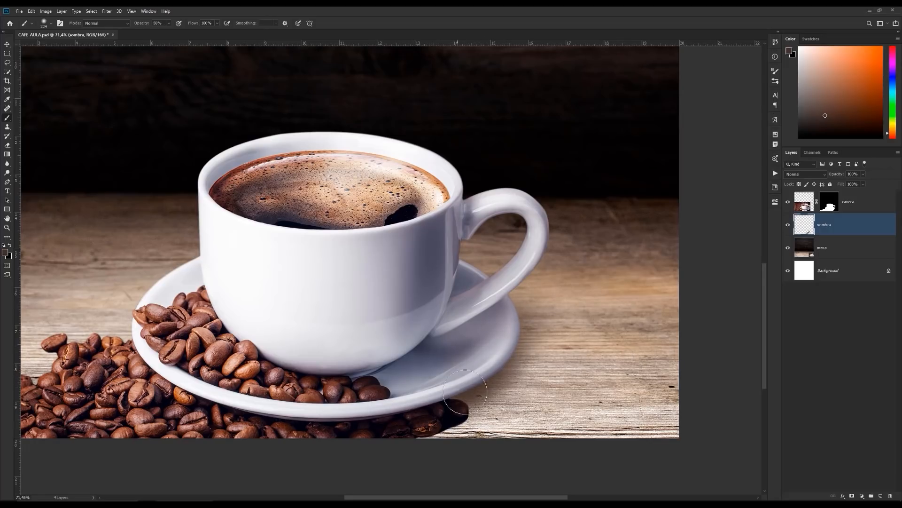
pyautogui.press('2')
pyautogui.moveTo(522, 336)
pyautogui.mouseDown()
pyautogui.moveTo(489, 382)
pyautogui.moveTo(484, 409)
pyautogui.mouseUp()
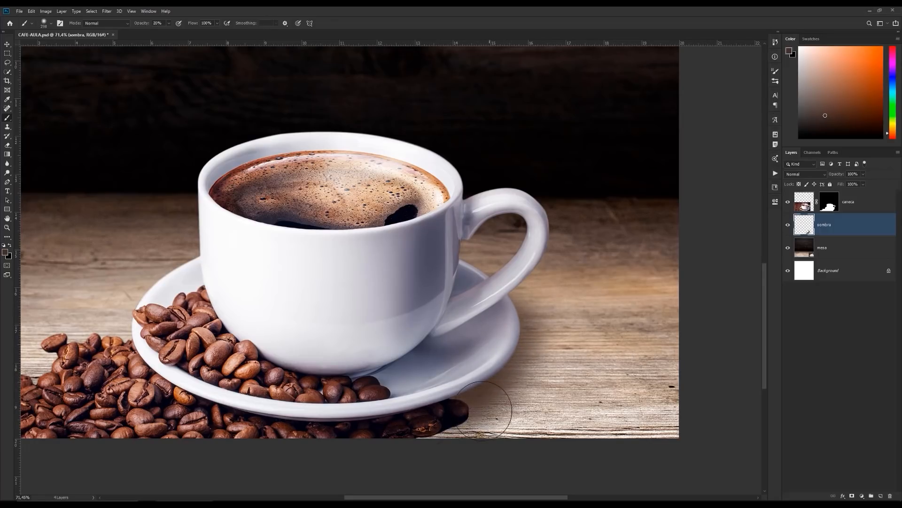
# Step: Set the sombra layer to Multiply and deepen the shadow under the saucer and beans, varying brush opacity between 20% and 50%
pyautogui.click(804, 174)
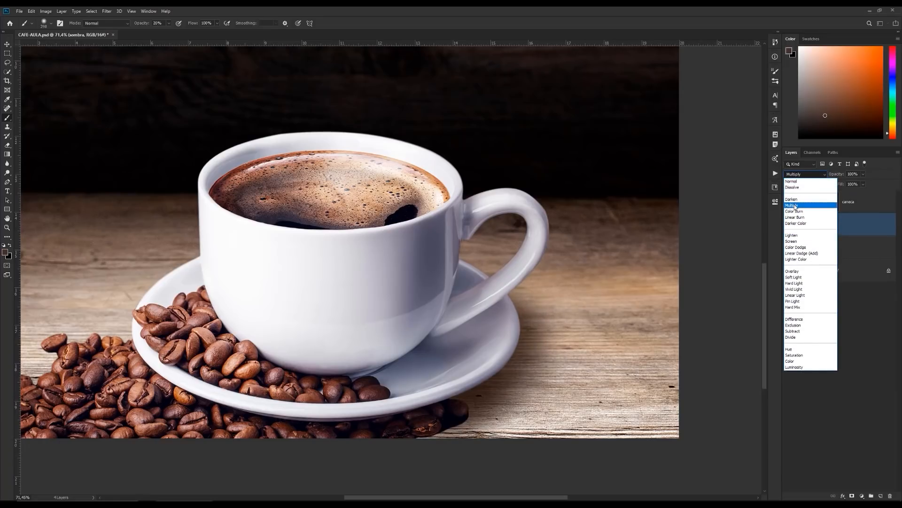
pyautogui.click(797, 206)
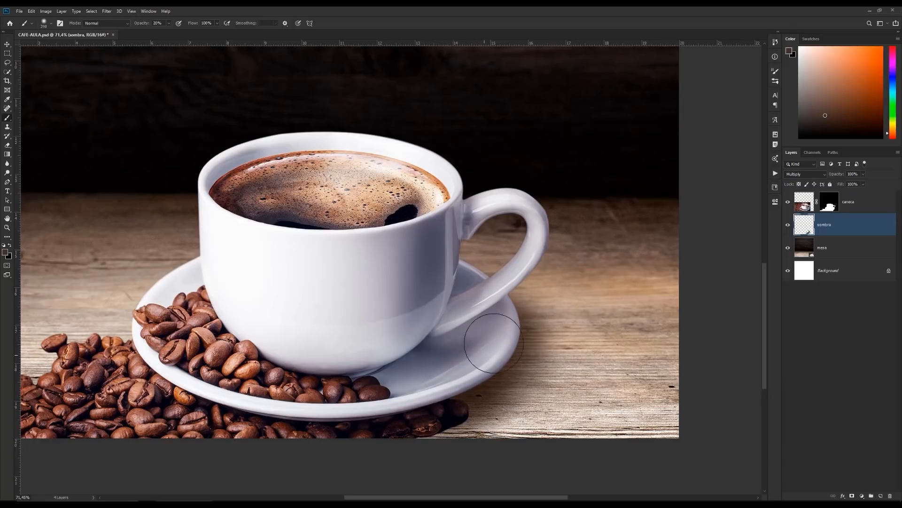
pyautogui.moveTo(452, 362); pyautogui.dragTo(418, 365)
pyautogui.press('5')
pyautogui.moveTo(463, 393); pyautogui.dragTo(479, 405)
pyautogui.press('2')
pyautogui.press('5')
pyautogui.moveTo(463, 408); pyautogui.dragTo(395, 437)
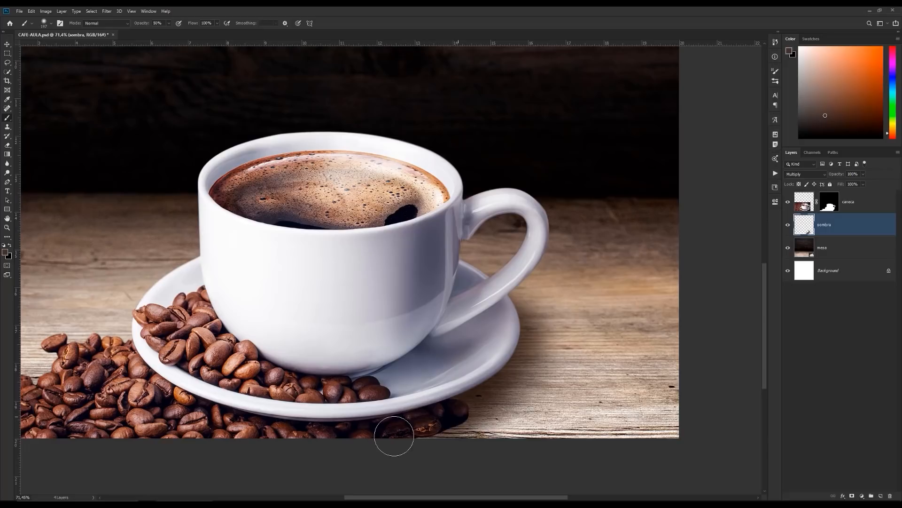
# Step: Warp the sombra layer, pulling its upper edge and upper-right corner slightly inward so the shadow hugs the saucer
pyautogui.press('z')
pyautogui.moveTo(465, 389)
pyautogui.mouseDown()
pyautogui.moveTo(440, 378)
pyautogui.moveTo(475, 388)
pyautogui.mouseUp()
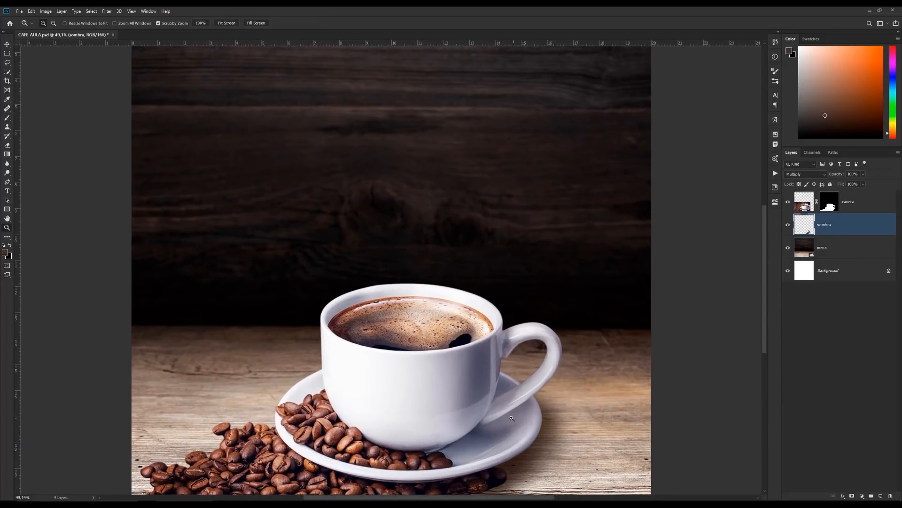
pyautogui.moveTo(512, 417); pyautogui.dragTo(420, 362)
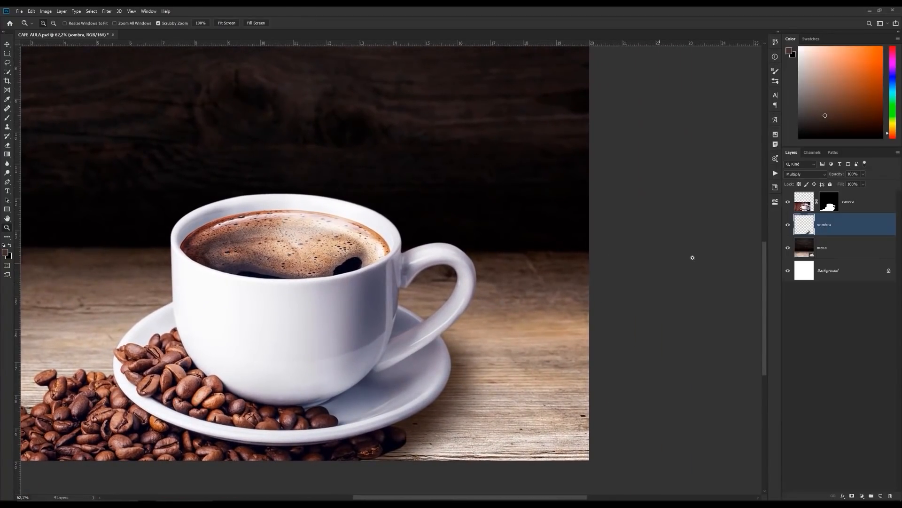
pyautogui.hotkey('ctrl', 't')
pyautogui.rightClick(456, 359)
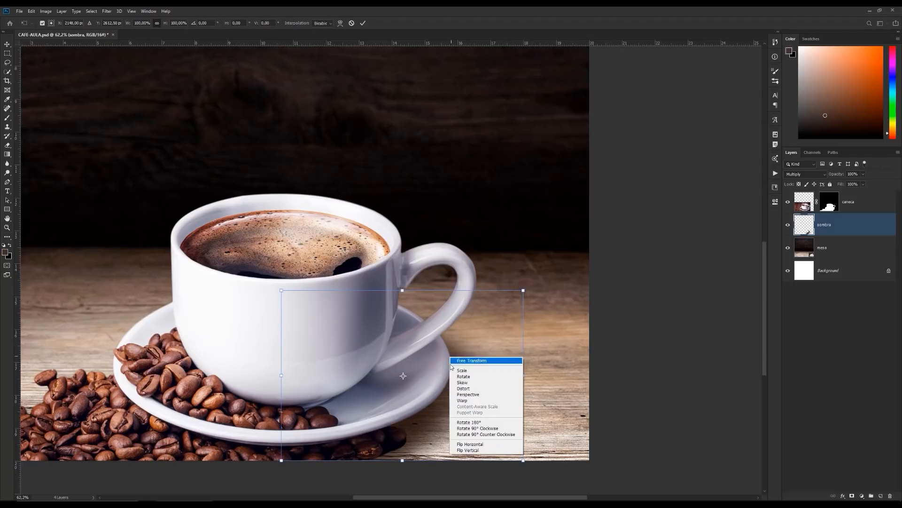
pyautogui.click(464, 401)
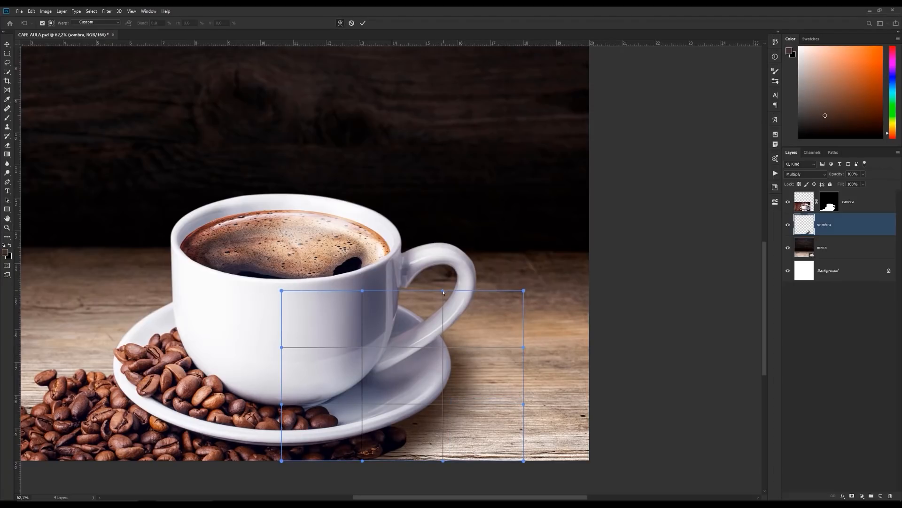
pyautogui.moveTo(442, 292); pyautogui.dragTo(434, 295)
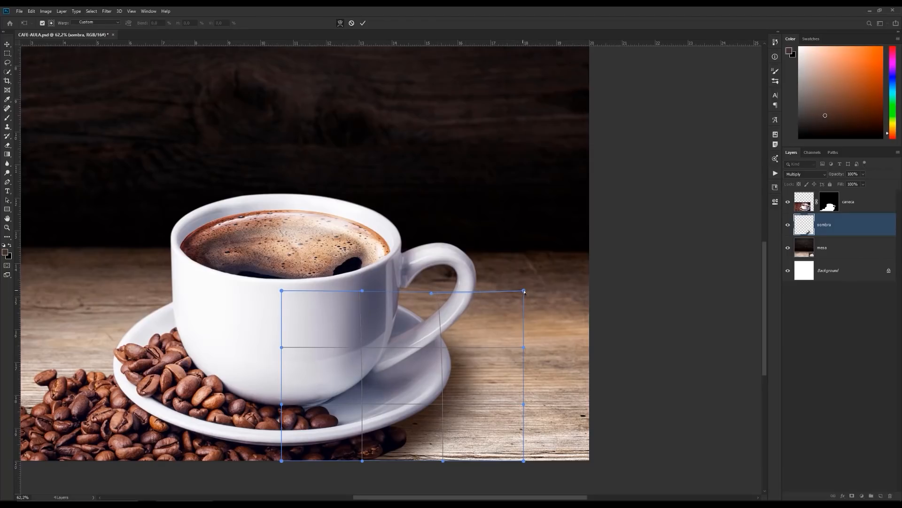
pyautogui.moveTo(523, 290); pyautogui.dragTo(512, 288)
pyautogui.moveTo(392, 326); pyautogui.dragTo(391, 325)
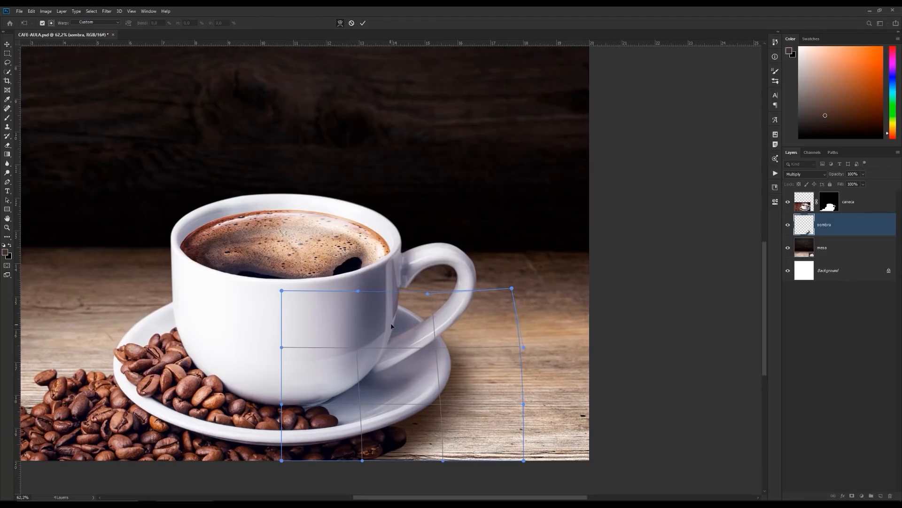
pyautogui.moveTo(359, 291); pyautogui.dragTo(357, 297)
pyautogui.press('Return')
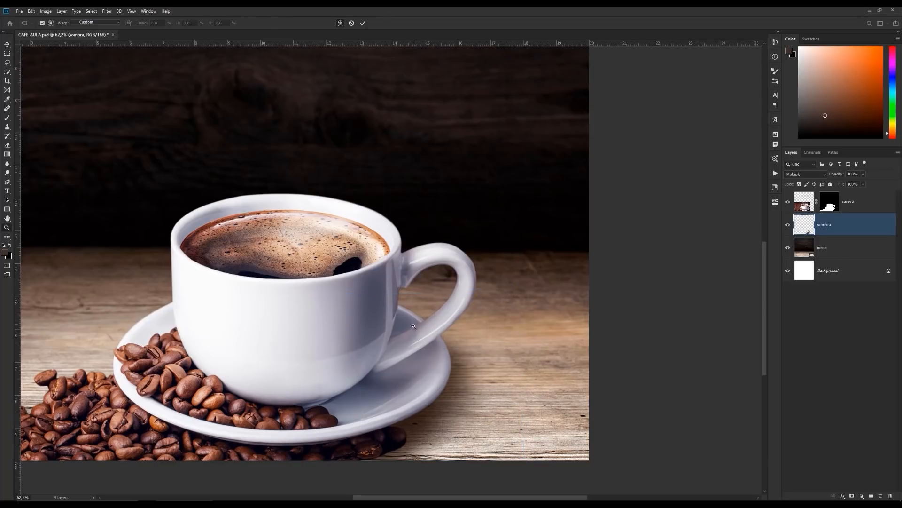
# Step: Add a Curves adjustment layer directly above mesa and lower the RGB midtones to darken the table and wooden background
pyautogui.press('z')
pyautogui.moveTo(439, 338); pyautogui.dragTo(415, 352)
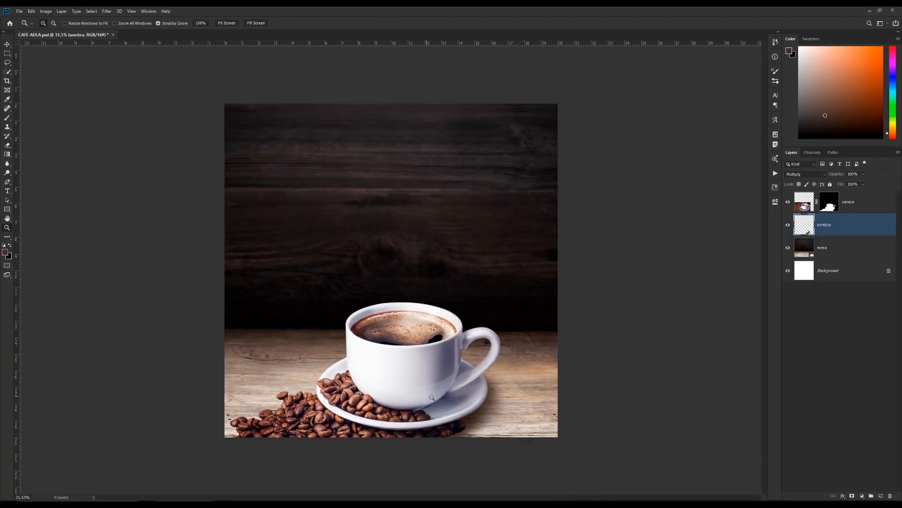
pyautogui.moveTo(432, 398); pyautogui.dragTo(404, 337)
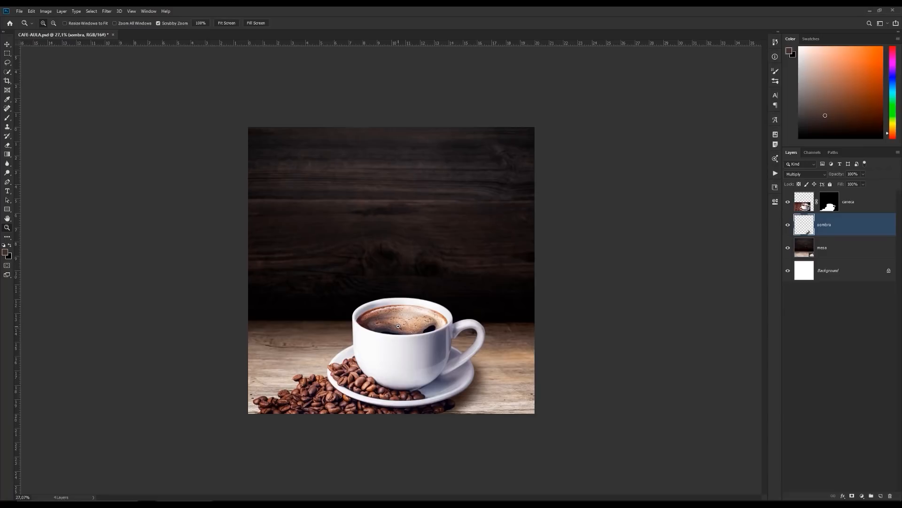
pyautogui.click(837, 252)
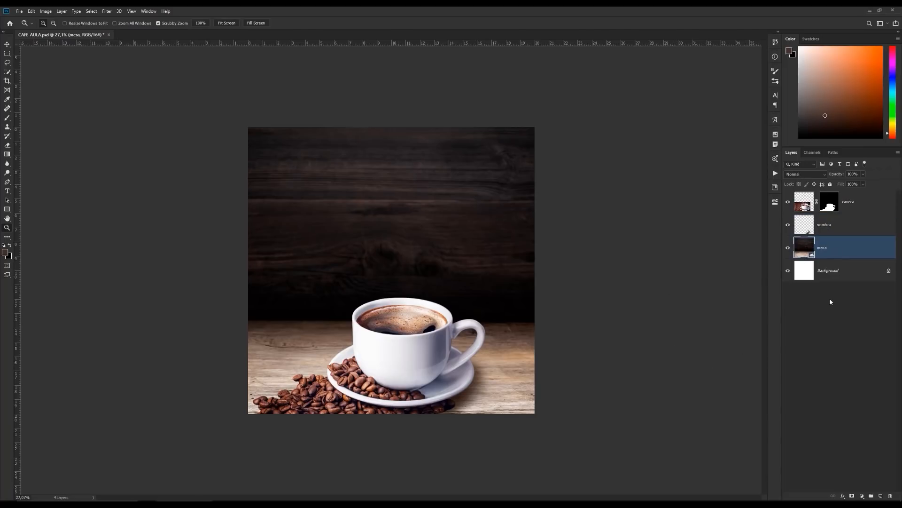
pyautogui.click(862, 496)
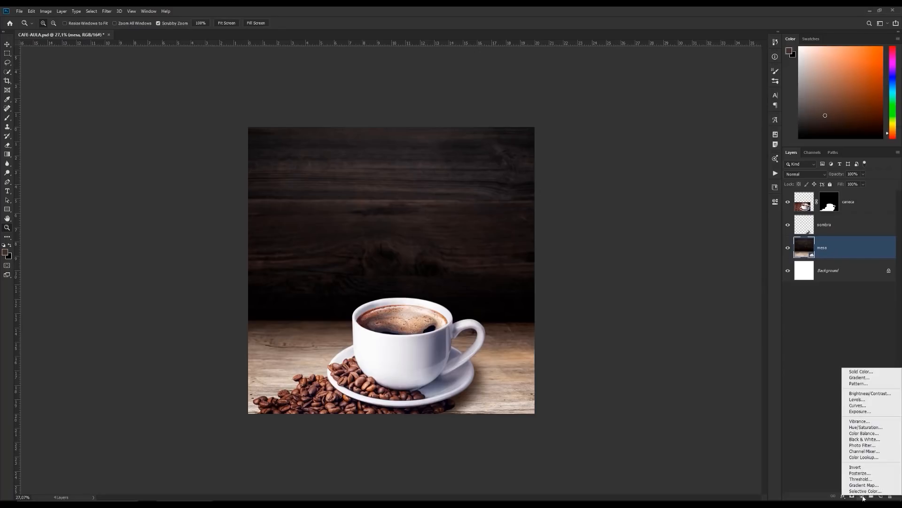
pyautogui.click(858, 406)
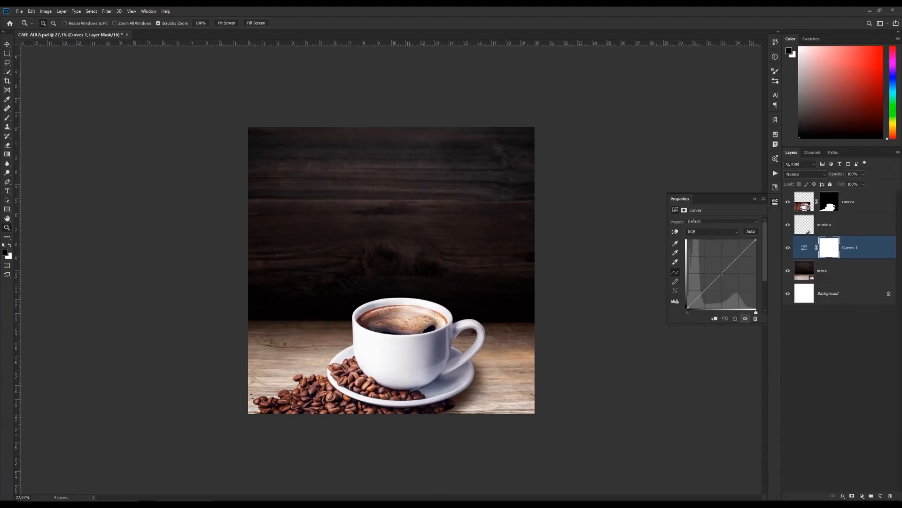
pyautogui.moveTo(723, 273)
pyautogui.mouseDown()
pyautogui.moveTo(725, 284)
pyautogui.moveTo(709, 288)
pyautogui.moveTo(725, 285)
pyautogui.mouseUp()
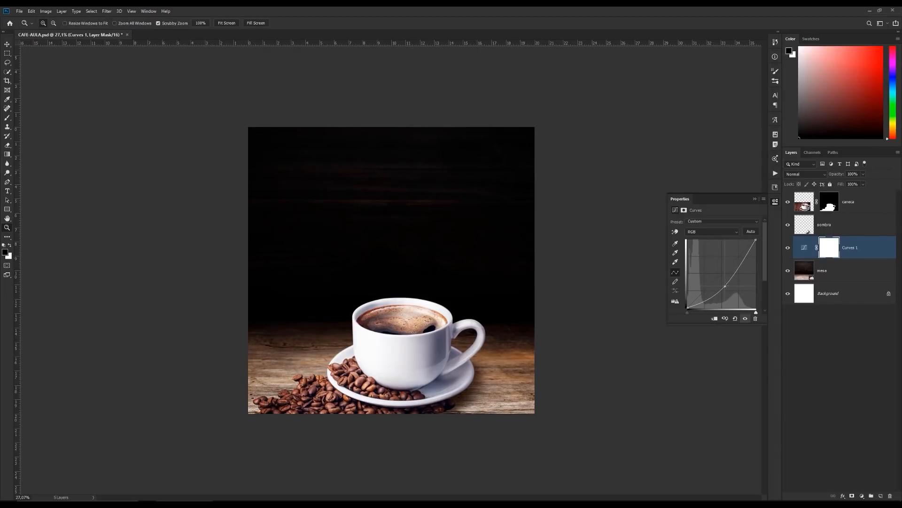
pyautogui.click(754, 198)
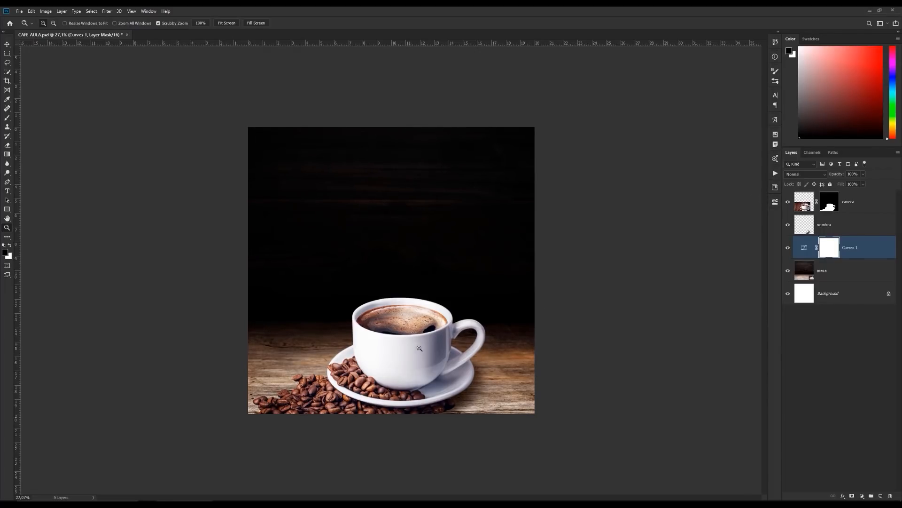
# Step: Add a Curves adjustment clipped to the caneca layer and lower its RGB midtones slightly to darken the cup
pyautogui.moveTo(414, 365); pyautogui.dragTo(416, 370)
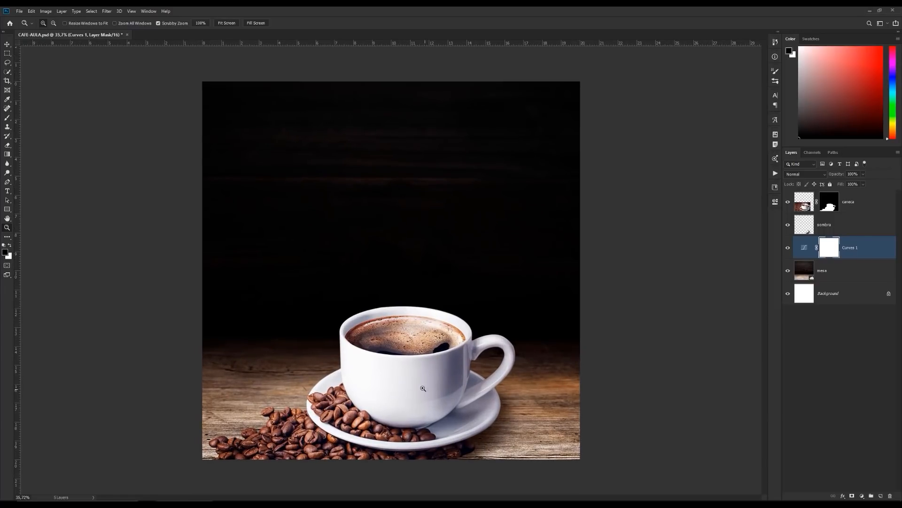
pyautogui.moveTo(416, 384)
pyautogui.mouseDown()
pyautogui.moveTo(401, 381)
pyautogui.moveTo(417, 379)
pyautogui.mouseUp()
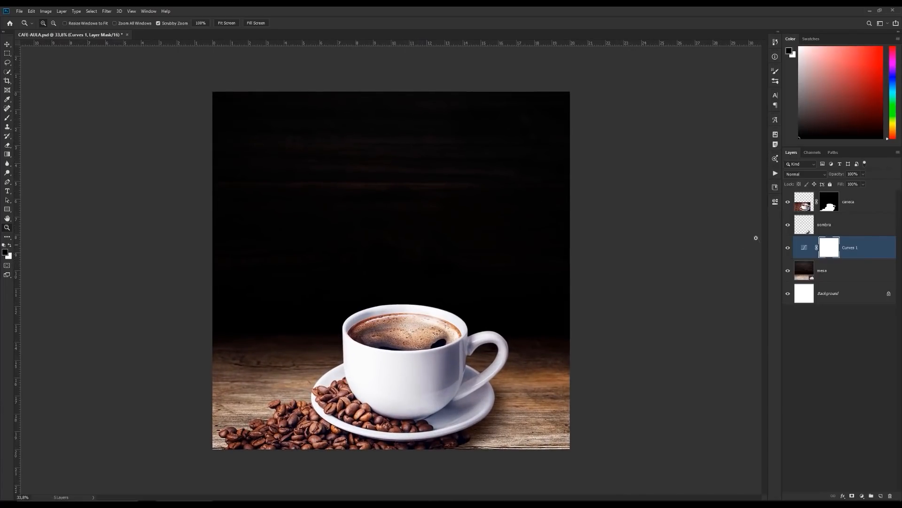
pyautogui.click(804, 203)
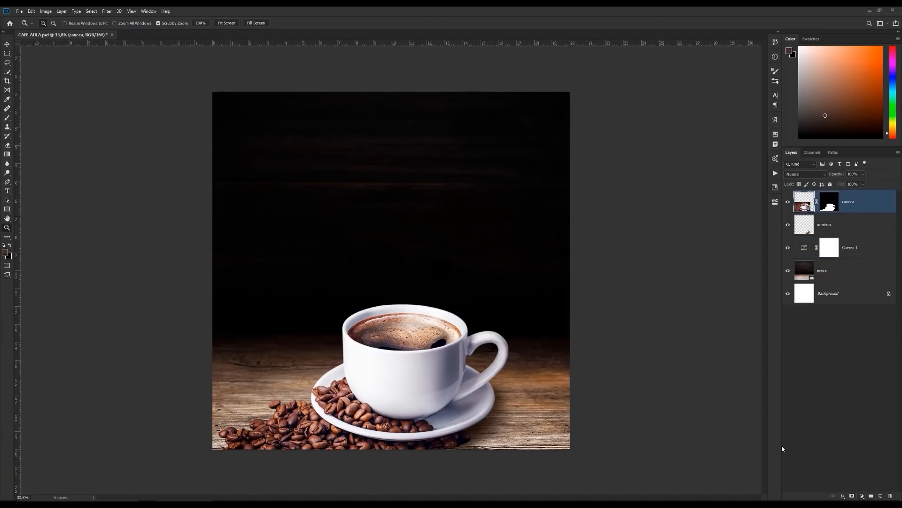
pyautogui.click(862, 496)
pyautogui.click(861, 406)
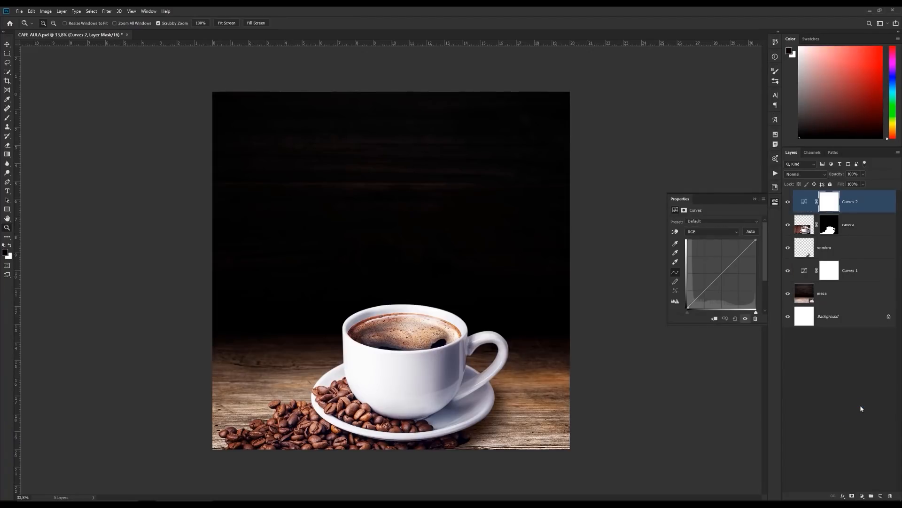
pyautogui.click(714, 319)
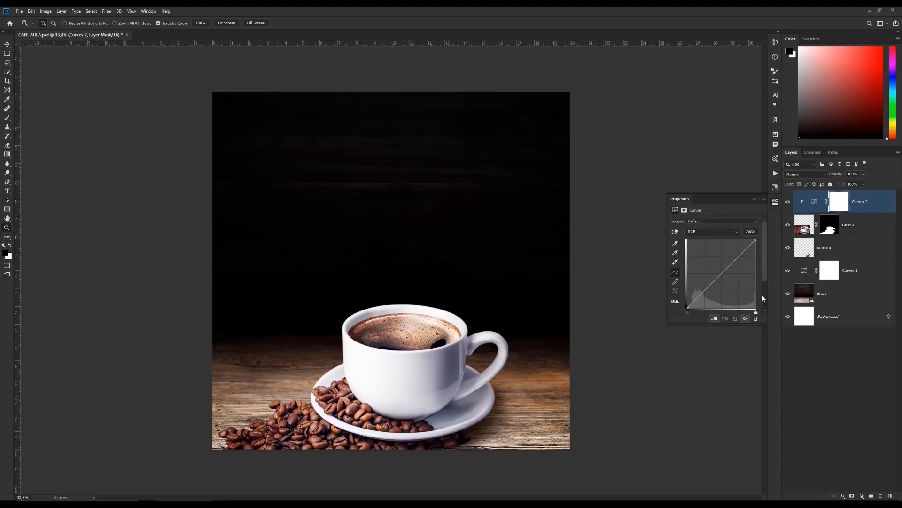
pyautogui.moveTo(725, 270); pyautogui.dragTo(726, 278)
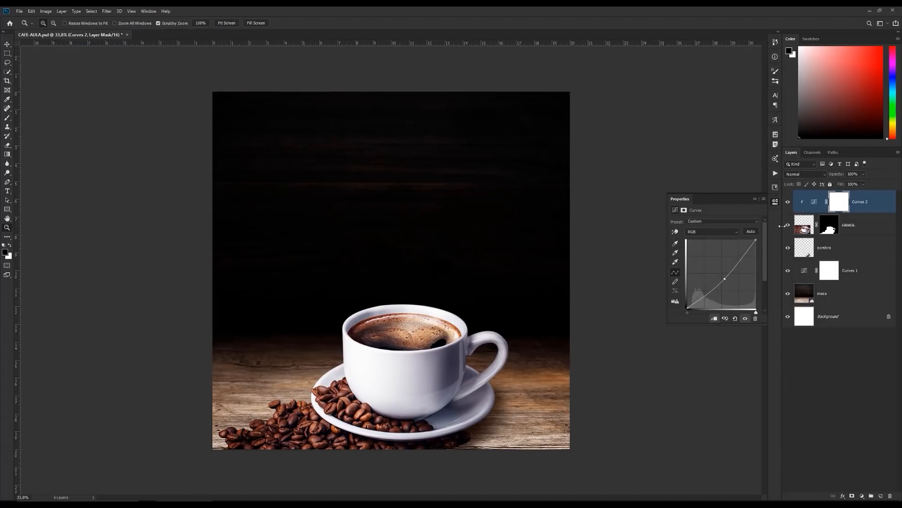
pyautogui.click(789, 203)
pyautogui.moveTo(450, 357); pyautogui.dragTo(443, 357)
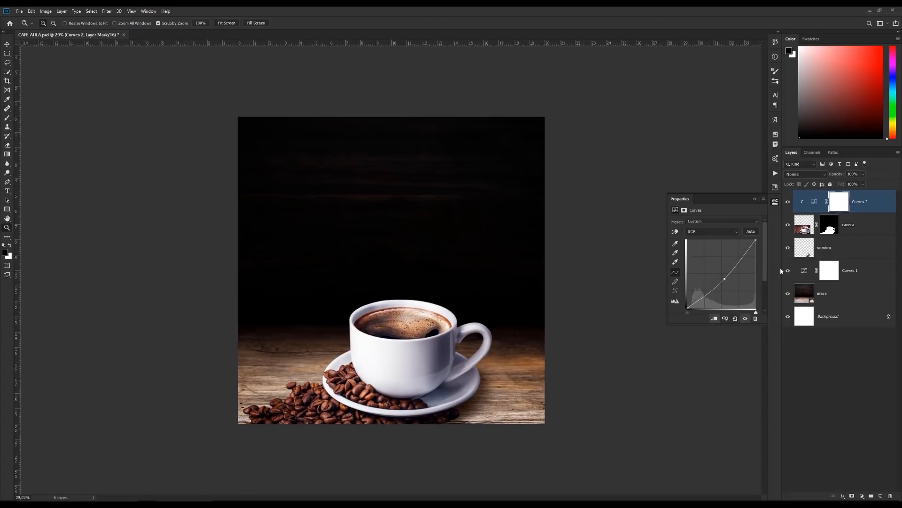
# Step: Darken the sombra layer with Hue/Saturation, setting Lightness to -31
pyautogui.click(836, 249)
pyautogui.moveTo(458, 408); pyautogui.dragTo(494, 392)
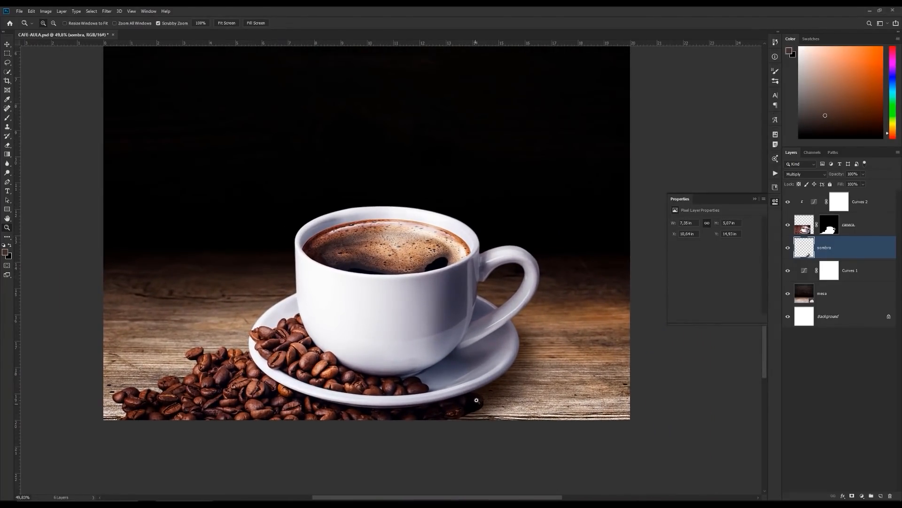
pyautogui.click(477, 401)
pyautogui.press('v')
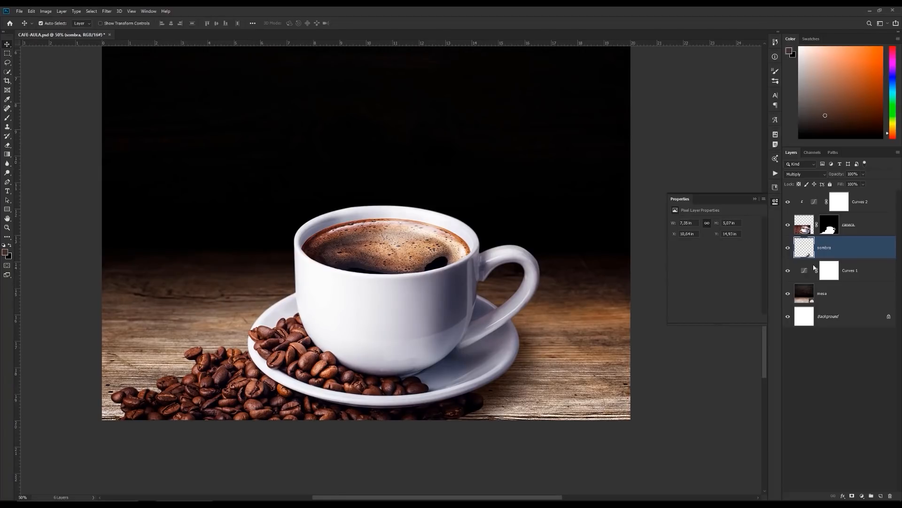
pyautogui.press('ctrl')
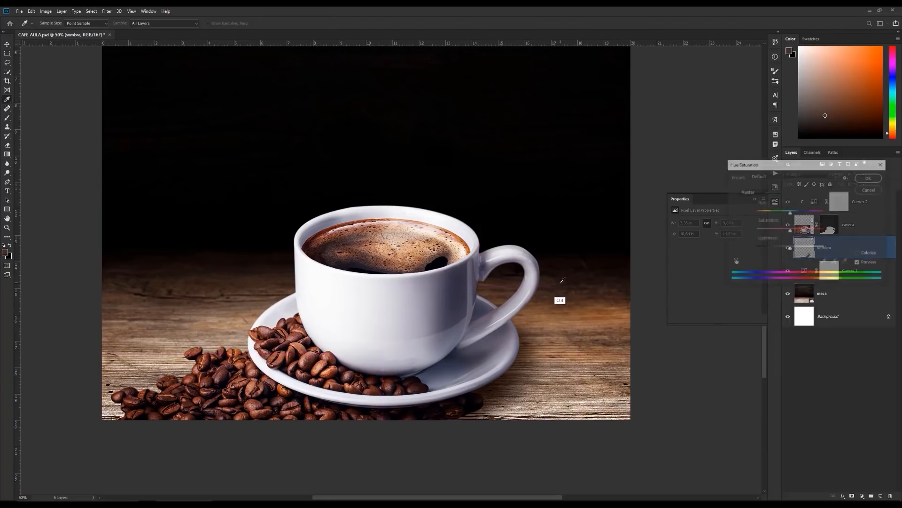
pyautogui.hotkey('ctrl', 'u')
pyautogui.moveTo(784, 166); pyautogui.dragTo(574, 101)
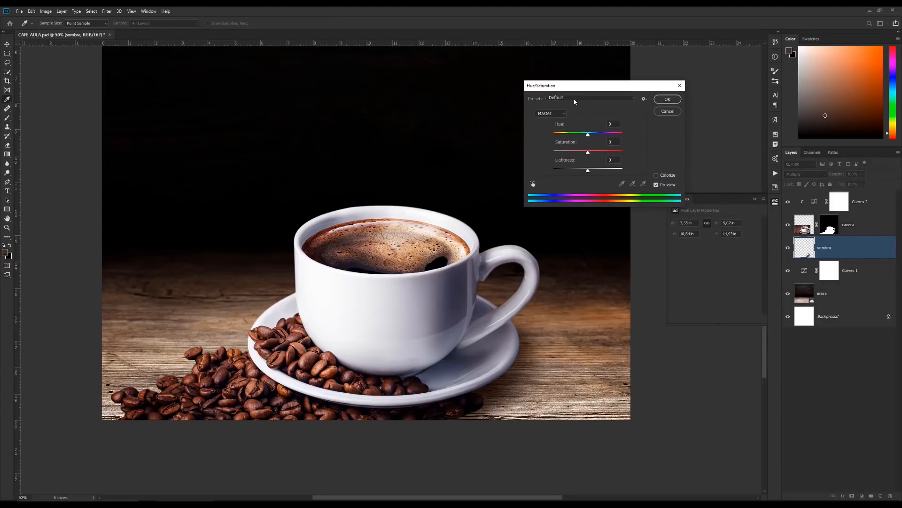
pyautogui.moveTo(588, 170); pyautogui.dragTo(577, 175)
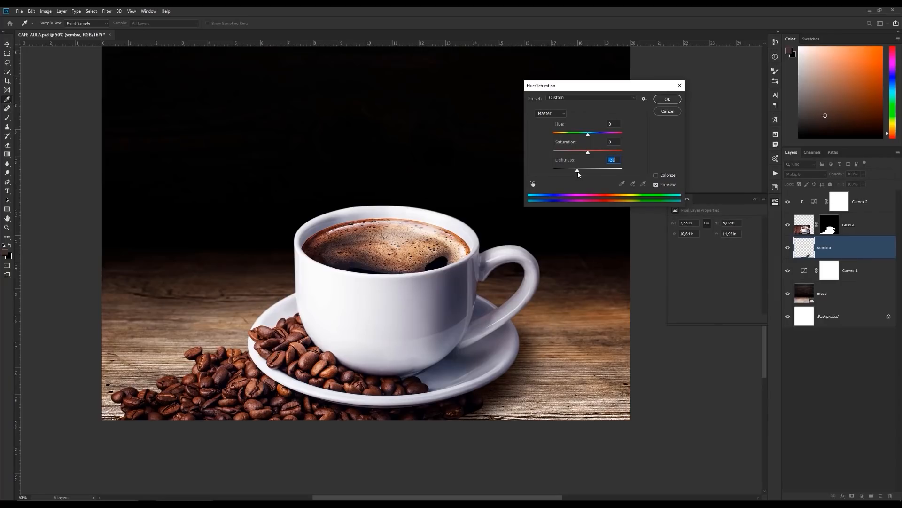
pyautogui.click(666, 99)
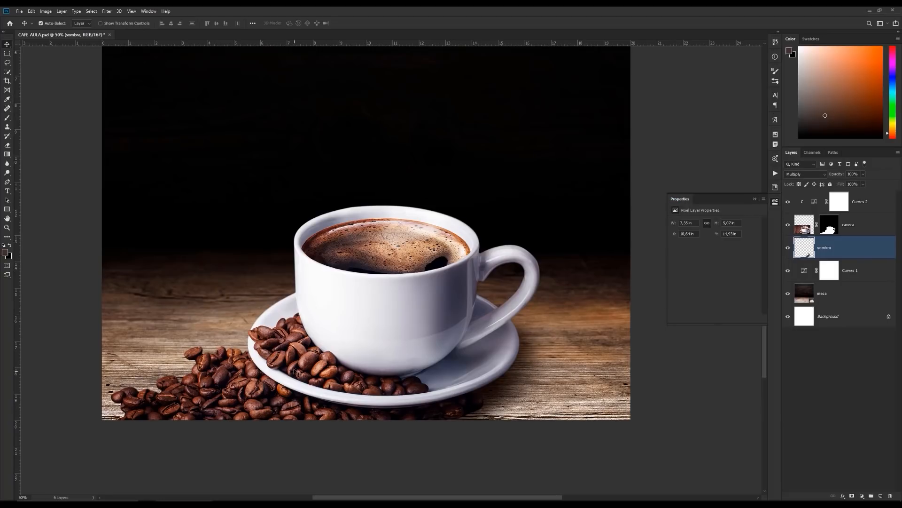
# Step: Add a Drop Shadow effect to the caneca layer through its layer style
pyautogui.press('z')
pyautogui.moveTo(183, 371); pyautogui.dragTo(215, 353)
pyautogui.moveTo(221, 404); pyautogui.dragTo(233, 403)
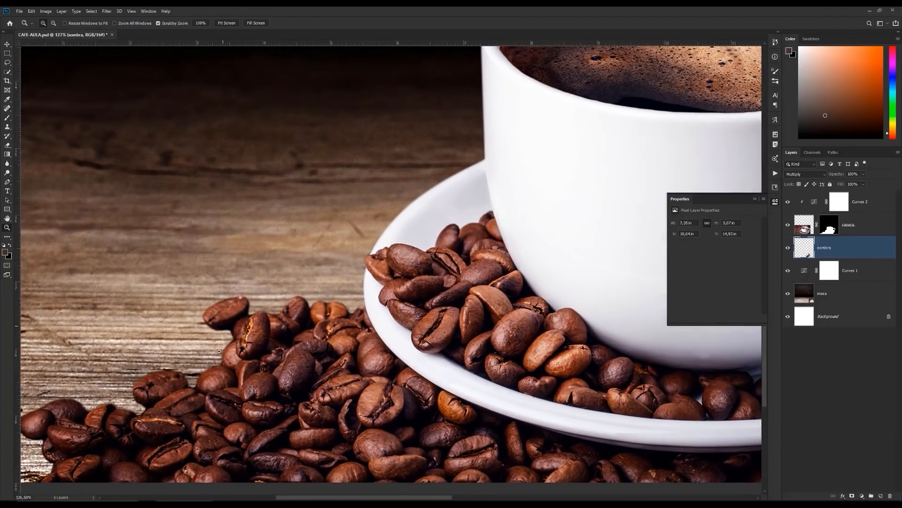
pyautogui.moveTo(257, 361); pyautogui.dragTo(247, 361)
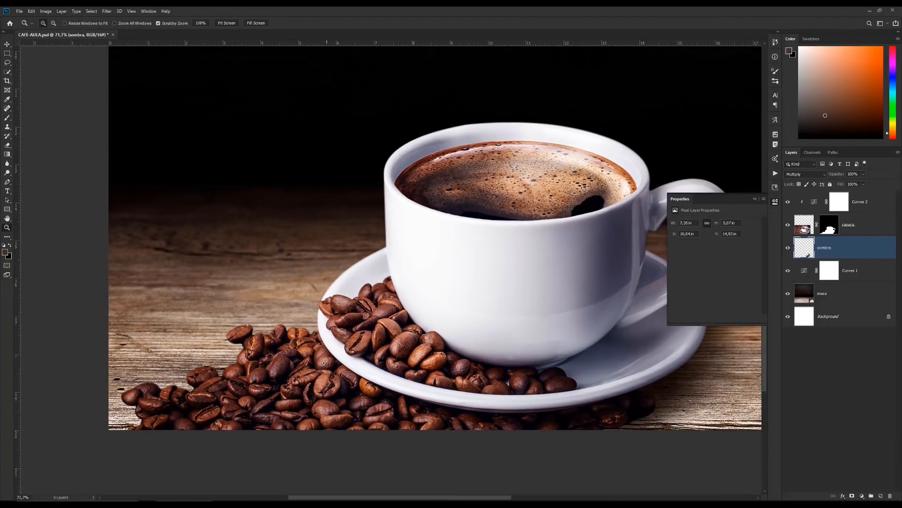
pyautogui.moveTo(323, 376); pyautogui.dragTo(338, 376)
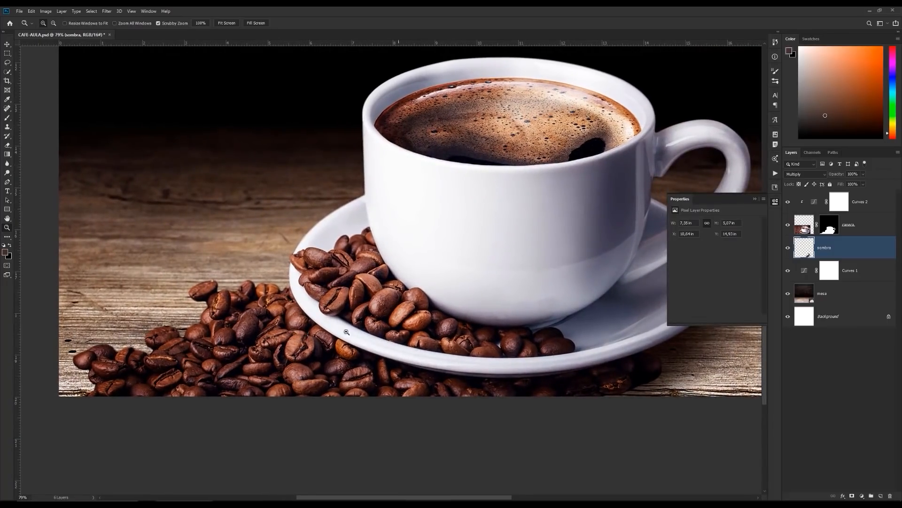
pyautogui.moveTo(652, 373); pyautogui.dragTo(440, 320)
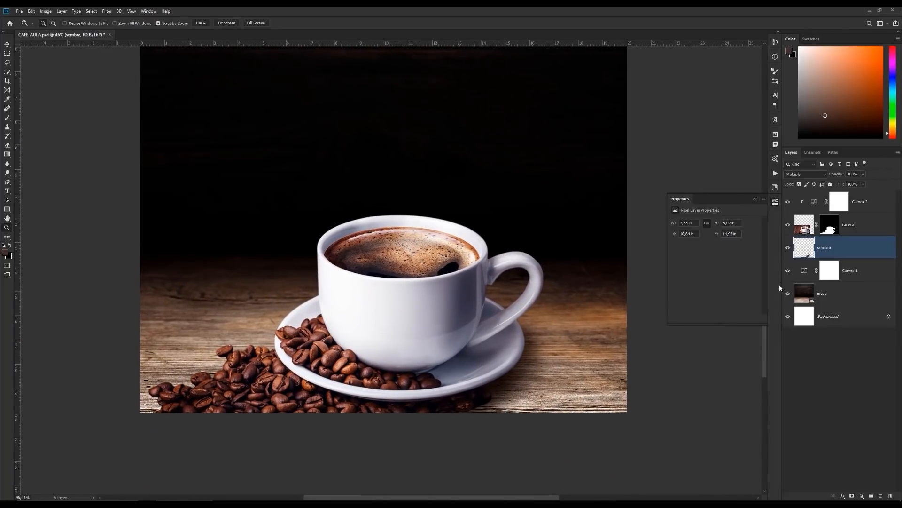
pyautogui.click(872, 228)
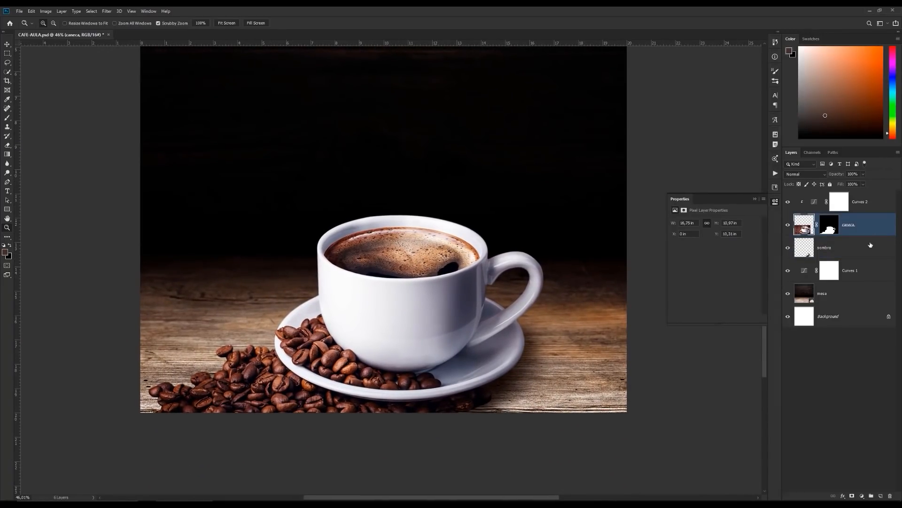
pyautogui.doubleClick(873, 227)
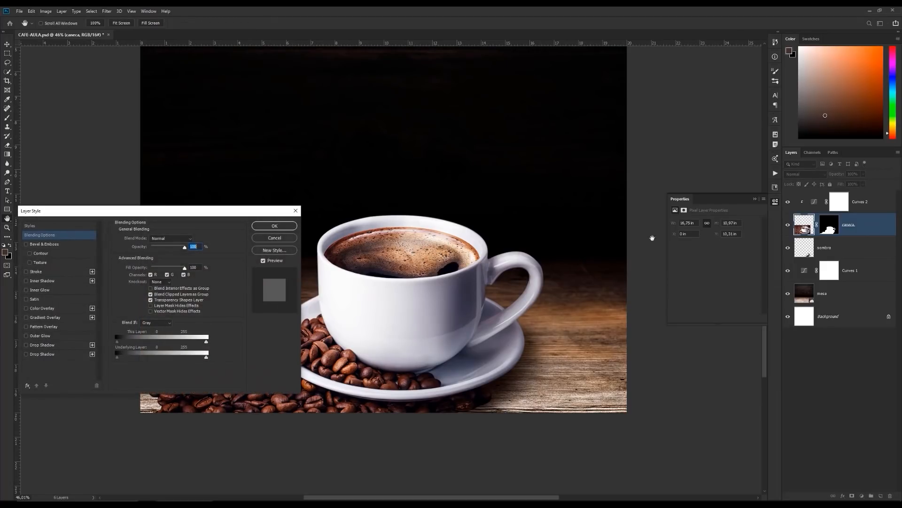
pyautogui.moveTo(201, 214); pyautogui.dragTo(382, 72)
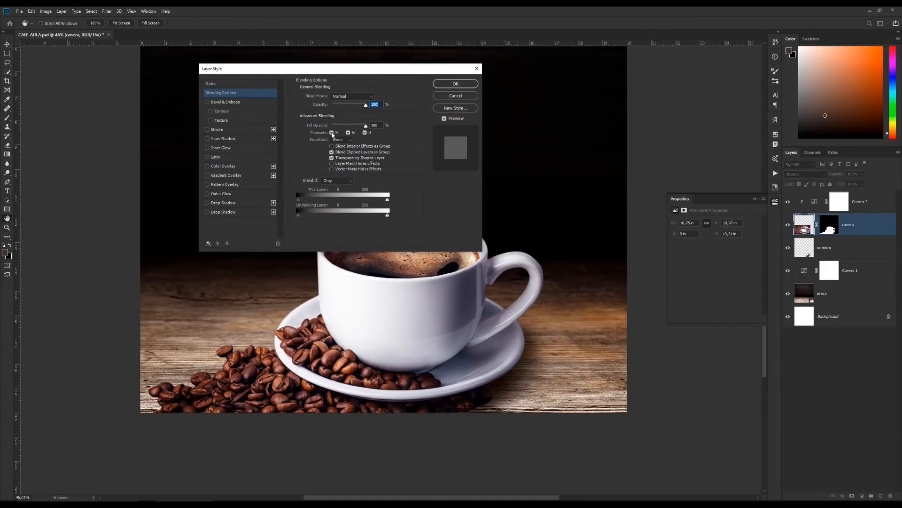
pyautogui.click(224, 203)
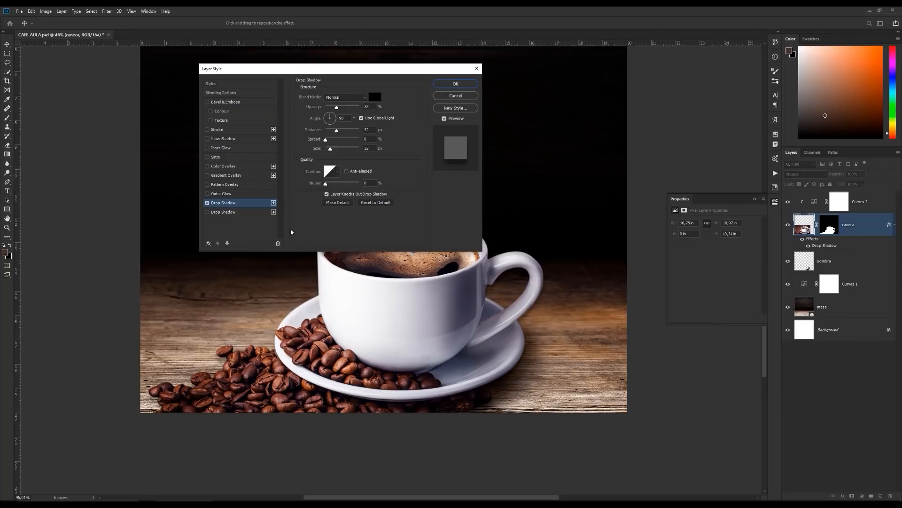
# Step: Set the drop shadow to Multiply at 74% opacity without global light, and offset it about 24 px toward the lower right
pyautogui.click(362, 119)
pyautogui.moveTo(336, 108); pyautogui.dragTo(350, 107)
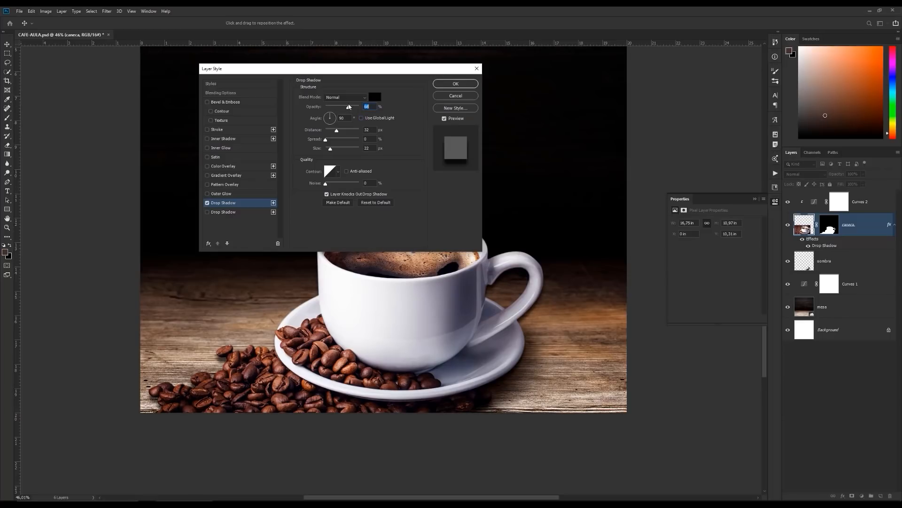
pyautogui.click(346, 98)
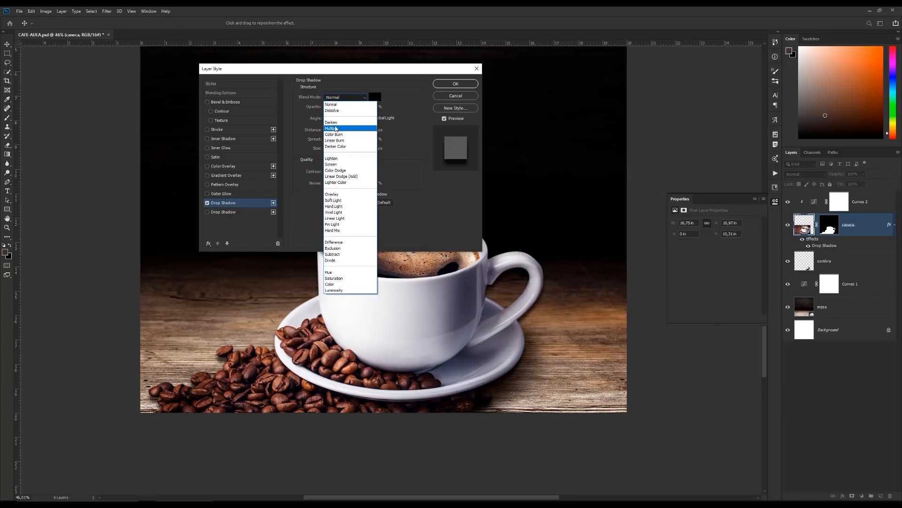
pyautogui.click(345, 127)
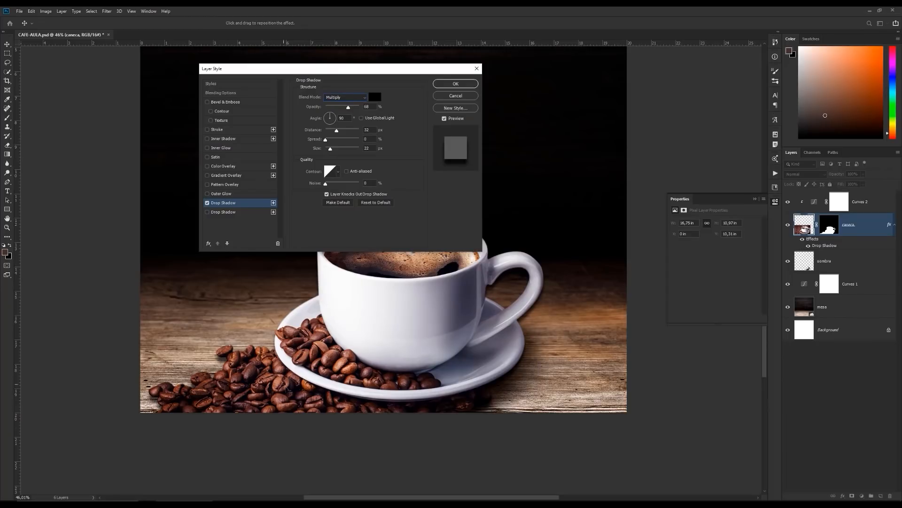
pyautogui.moveTo(280, 386); pyautogui.dragTo(276, 381)
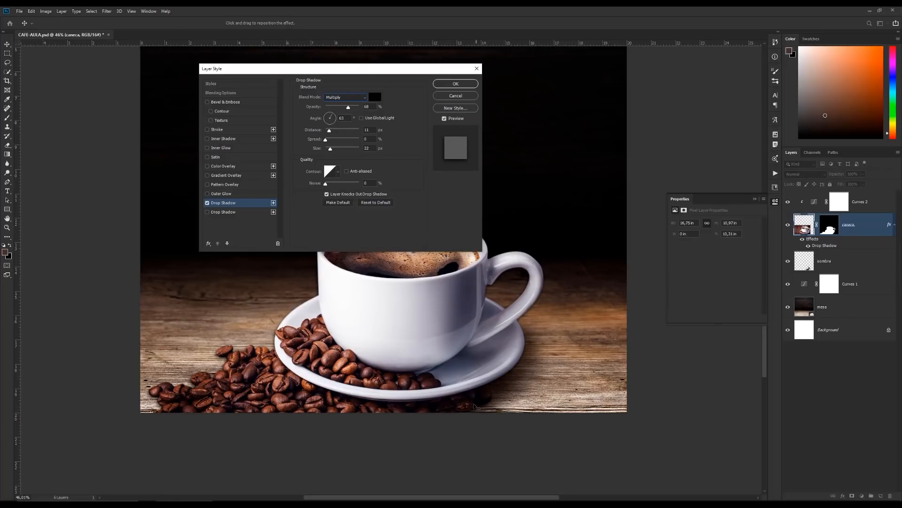
pyautogui.moveTo(472, 405); pyautogui.dragTo(476, 407)
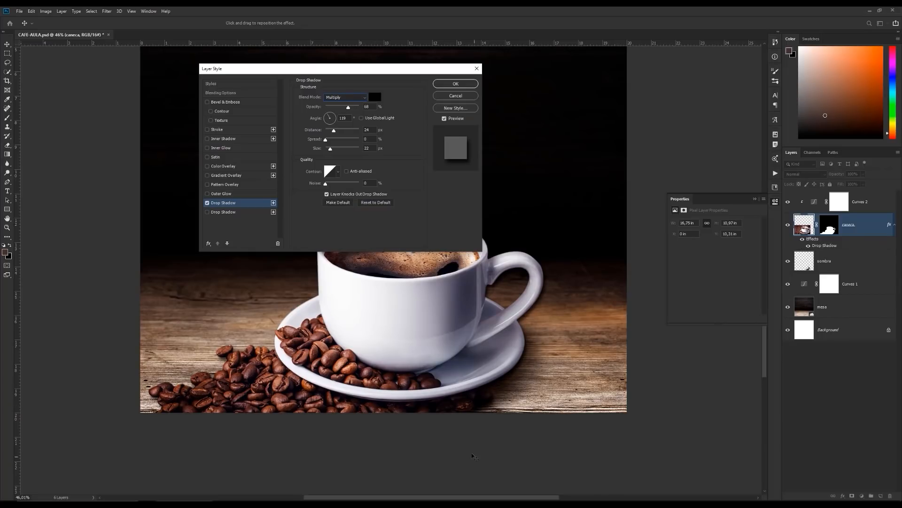
pyautogui.moveTo(330, 148); pyautogui.dragTo(331, 149)
pyautogui.moveTo(344, 107); pyautogui.dragTo(348, 107)
pyautogui.click(454, 84)
# Step: Convert the caneca drop shadow into its own layer and hide it completely with a black layer mask
pyautogui.press('z')
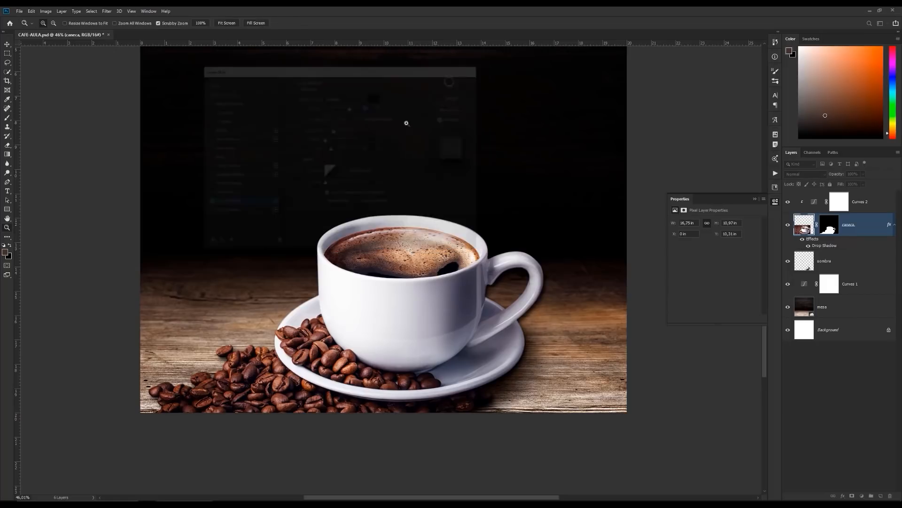
pyautogui.click(526, 273)
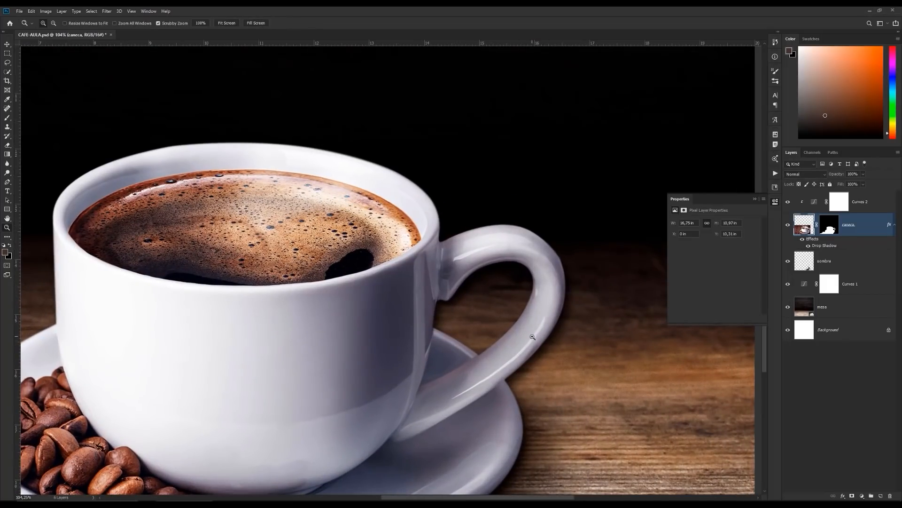
pyautogui.rightClick(839, 244)
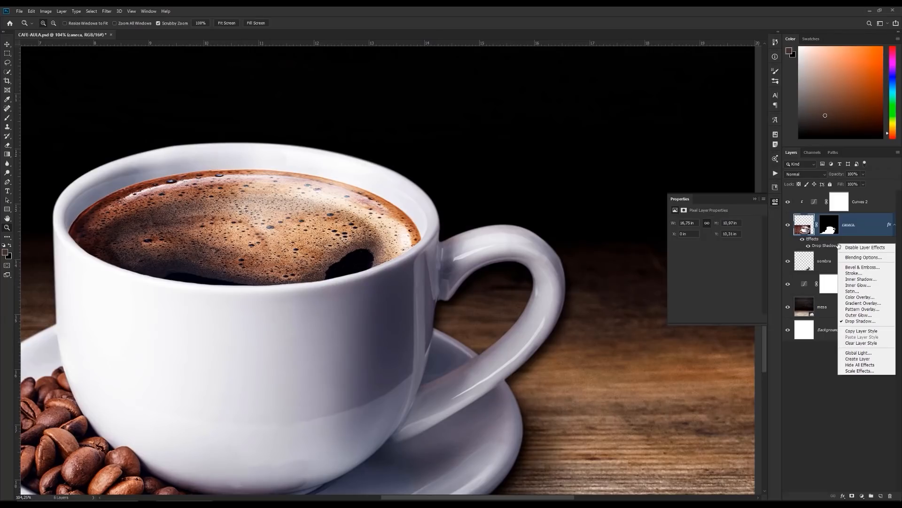
pyautogui.click(852, 359)
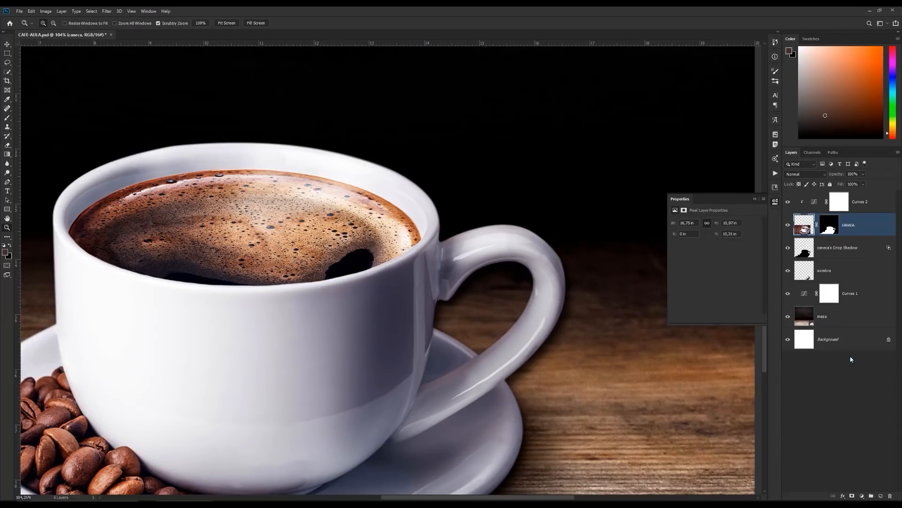
pyautogui.click(829, 245)
pyautogui.hotkey('ctrl', '0')
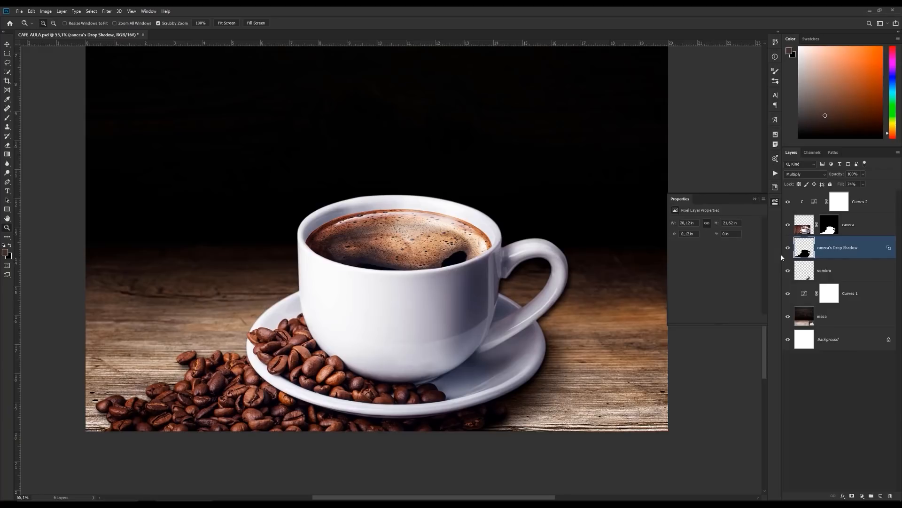
pyautogui.press('alt')
pyautogui.keyDown('alt'); pyautogui.click(852, 496); pyautogui.keyUp('alt')
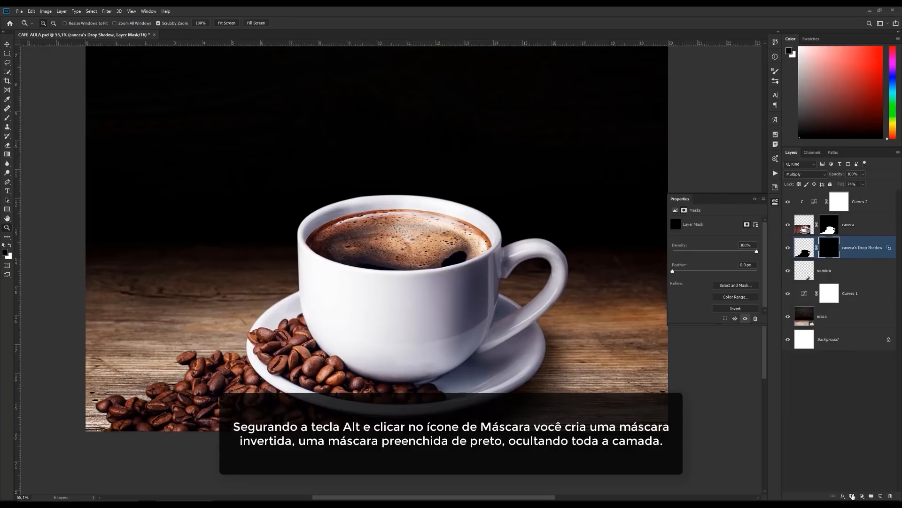
# Step: Paint white at 80% brush opacity on the drop shadow's mask to reveal shadow beside the beans under the saucer's right side
pyautogui.press('b')
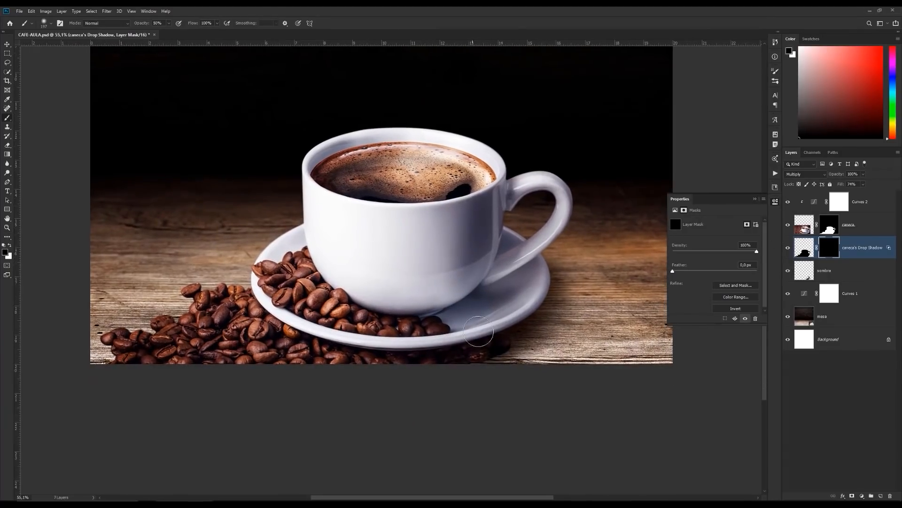
pyautogui.moveTo(479, 356); pyautogui.dragTo(469, 357)
pyautogui.press('x')
pyautogui.press('8')
pyautogui.press('0')
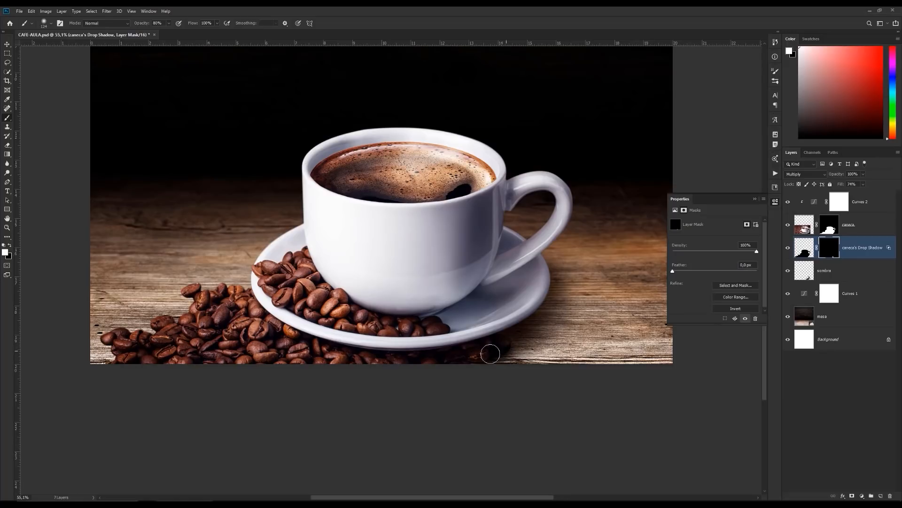
pyautogui.click(505, 351)
pyautogui.press('z')
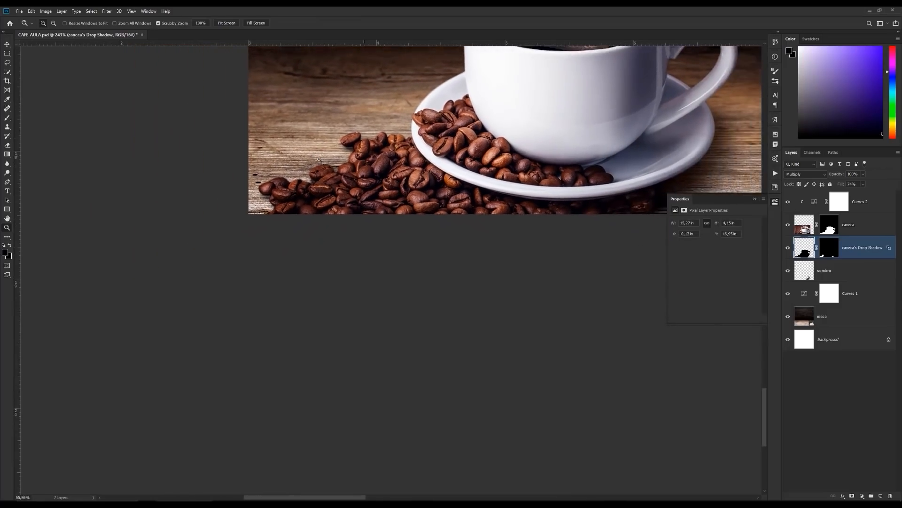
# Step: Compare the composition with and without the caneca drop shadow and examine how the cup's shadows blend into the table
pyautogui.hotkey('ctrl', '0')
pyautogui.click(299, 445)
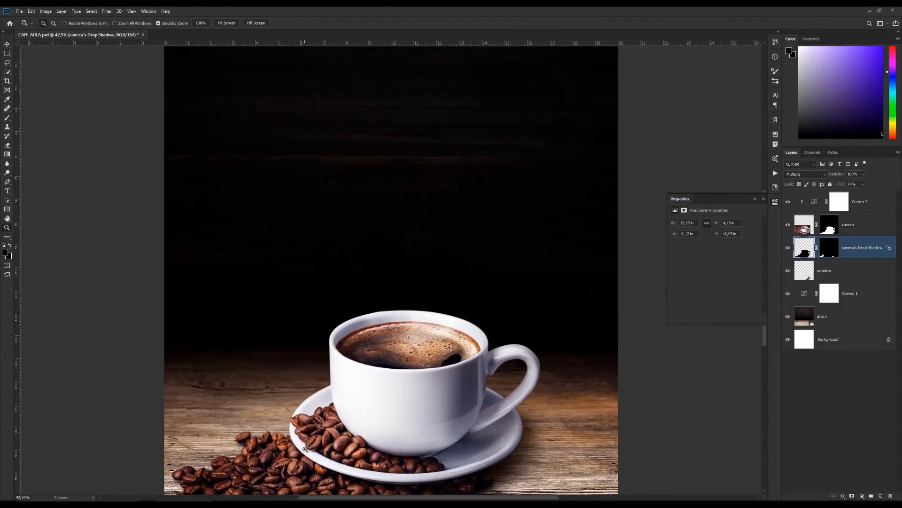
pyautogui.moveTo(432, 378); pyautogui.dragTo(425, 305)
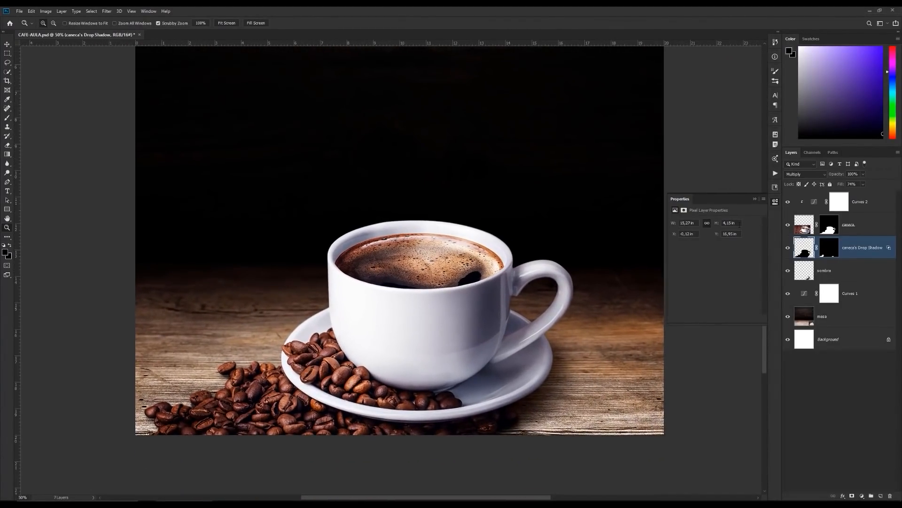
pyautogui.click(788, 249)
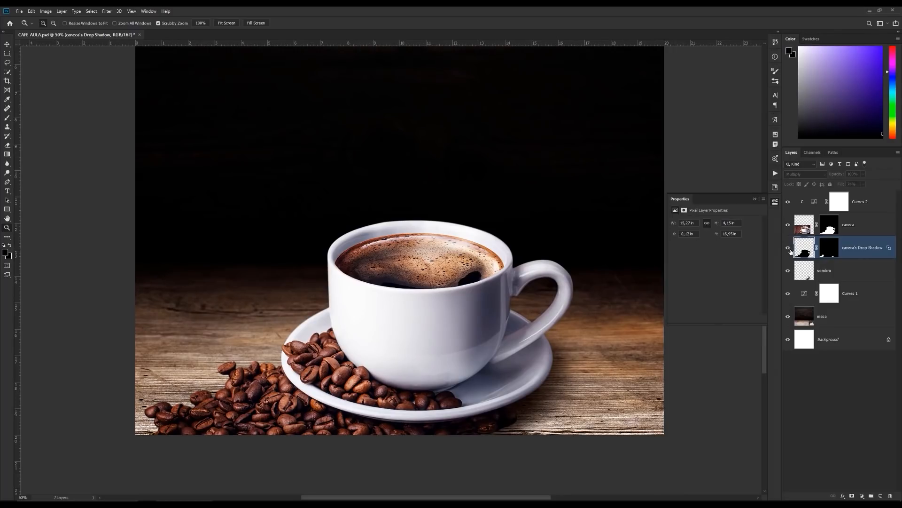
pyautogui.click(789, 248)
pyautogui.click(789, 249)
pyautogui.click(789, 249)
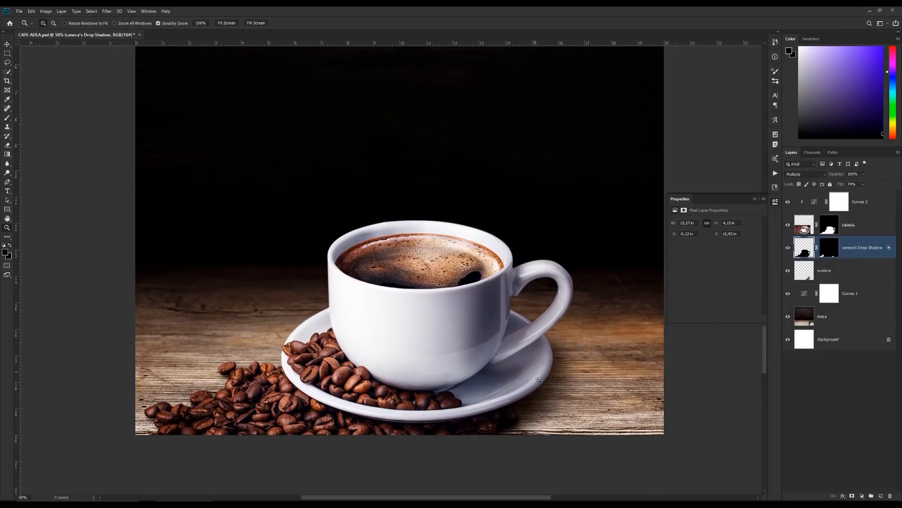
pyautogui.moveTo(519, 413); pyautogui.dragTo(494, 349)
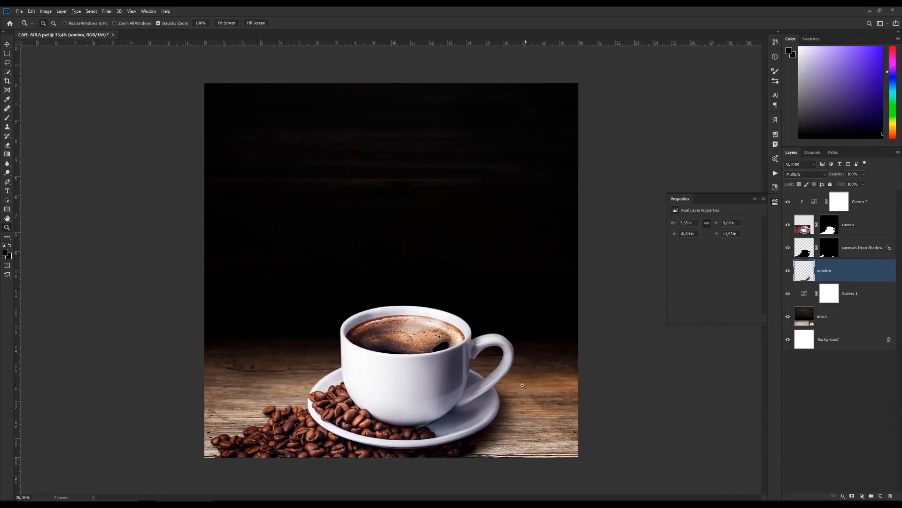
pyautogui.scroll(4, 430, 352)
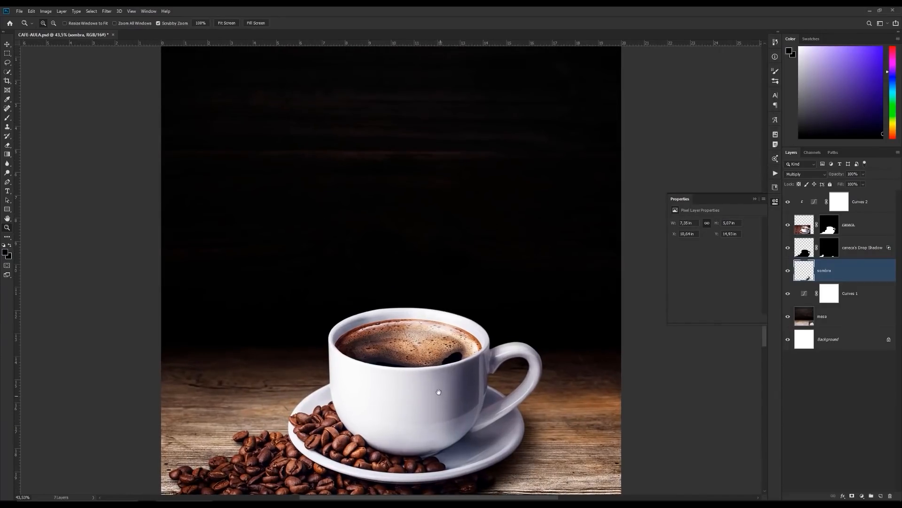
pyautogui.scroll(-1, 427, 352)
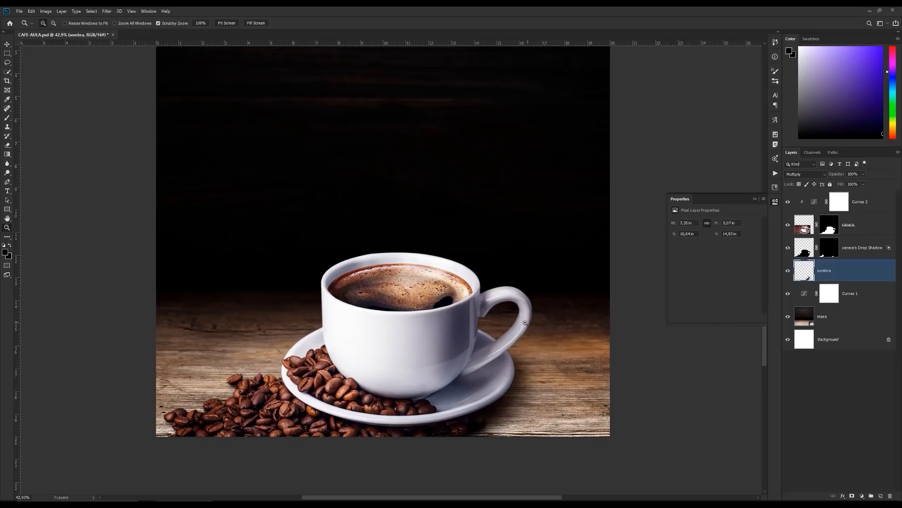
# Step: Add a Hue/Saturation adjustment layer above Curves 2 and clip it to the caneca layer
pyautogui.click(883, 208)
pyautogui.click(864, 497)
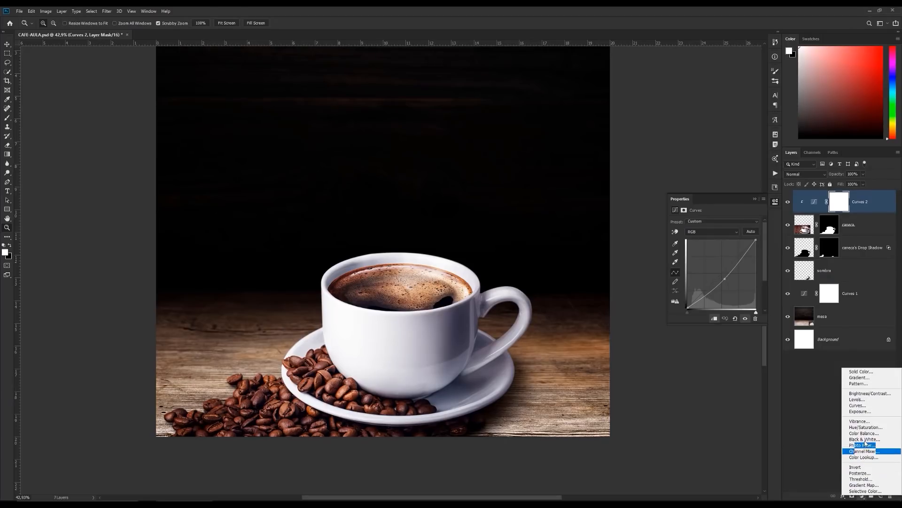
pyautogui.click(865, 427)
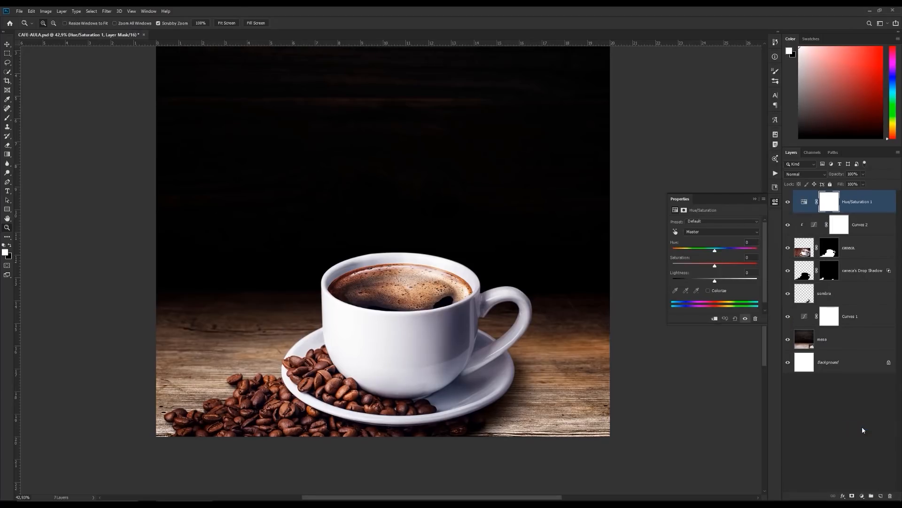
pyautogui.click(715, 320)
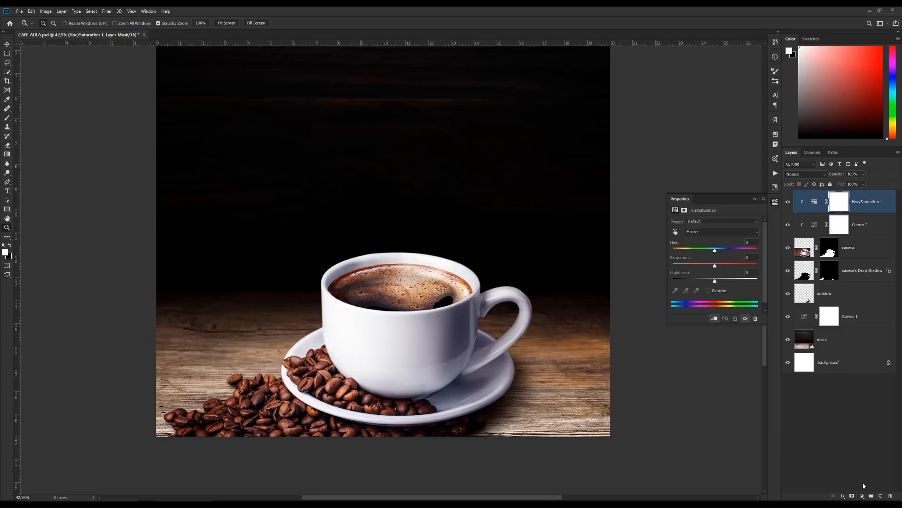
# Step: Add a solid color fill layer in dark gray #222222 above all layers and set its blend mode to Luminosity
pyautogui.click(862, 496)
pyautogui.click(859, 370)
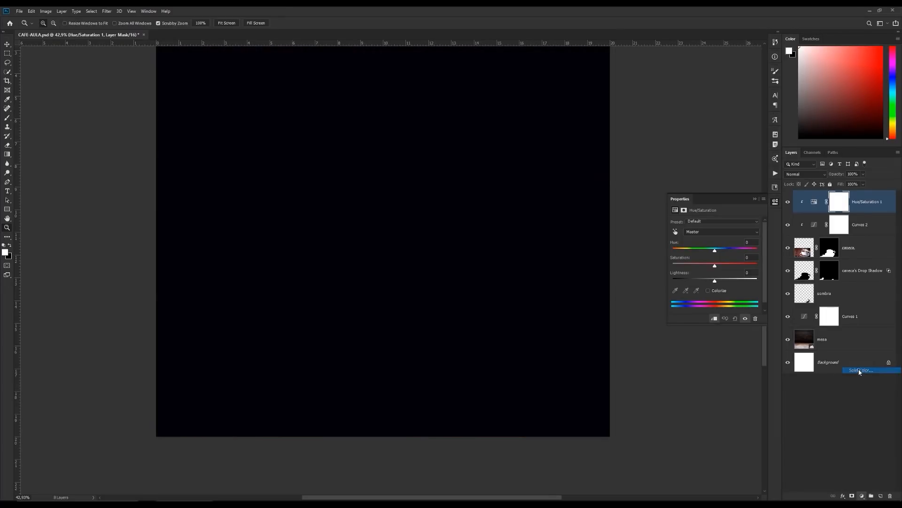
pyautogui.click(569, 255)
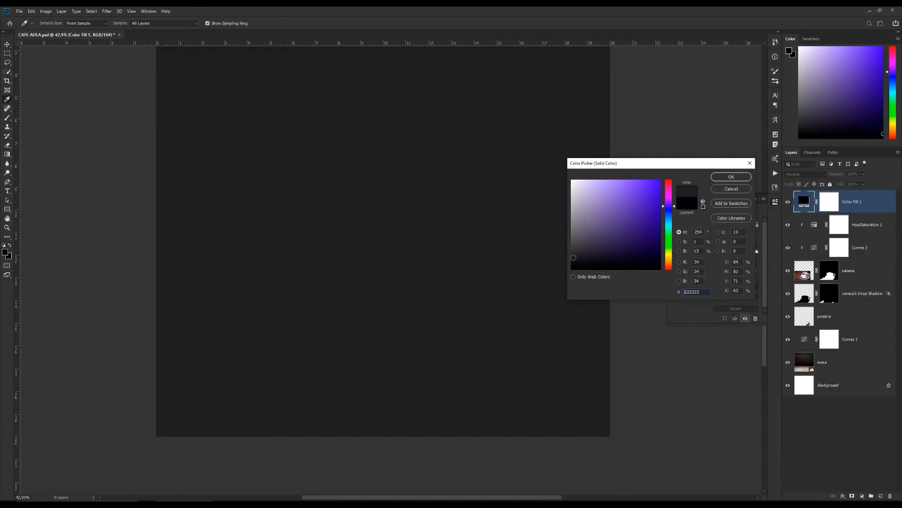
pyautogui.click(731, 177)
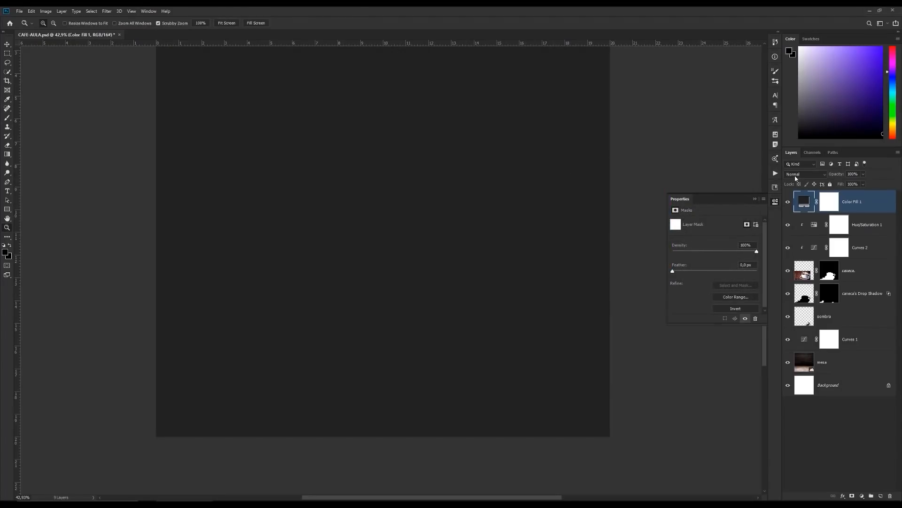
pyautogui.click(805, 174)
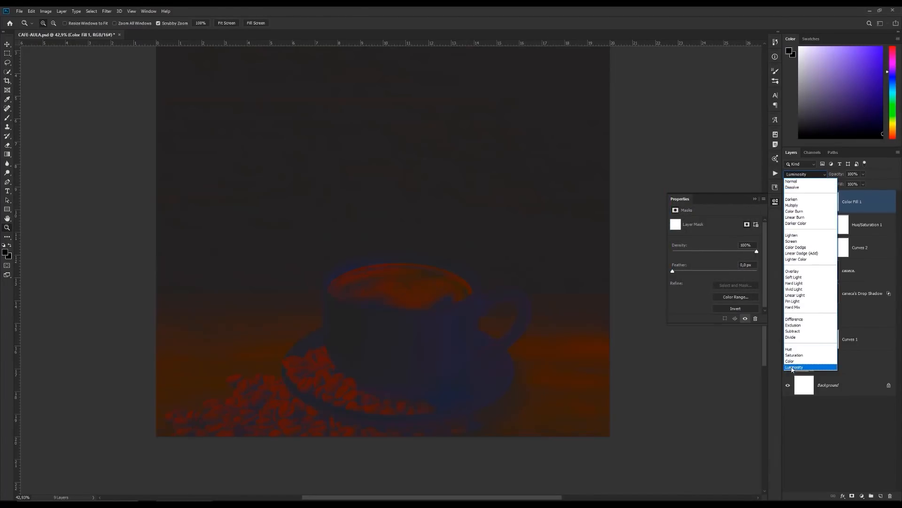
pyautogui.click(794, 366)
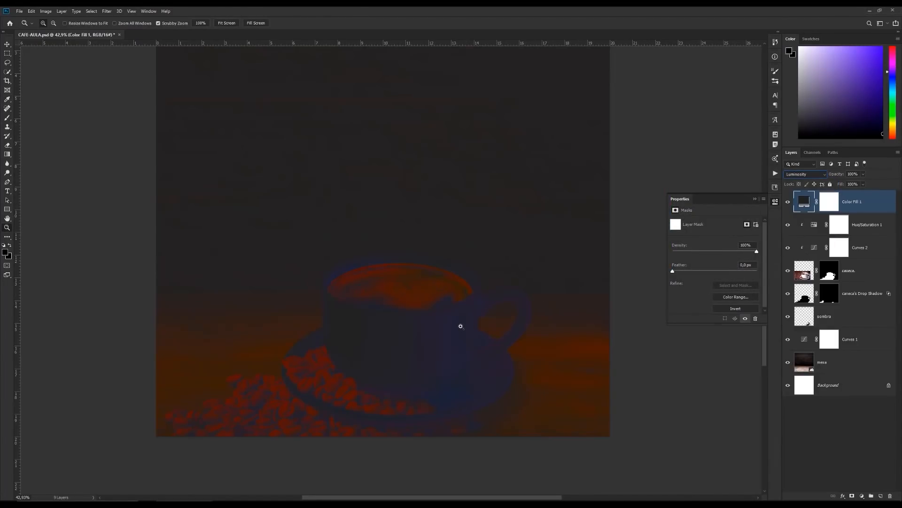
# Step: Lower the Reds saturation to -46 in Hue/Saturation 1 by sampling the coffee beans, and hide the gray color fill layer
pyautogui.moveTo(426, 345)
pyautogui.mouseDown()
pyautogui.moveTo(437, 345)
pyautogui.moveTo(441, 360)
pyautogui.moveTo(415, 358)
pyautogui.moveTo(420, 343)
pyautogui.mouseUp()
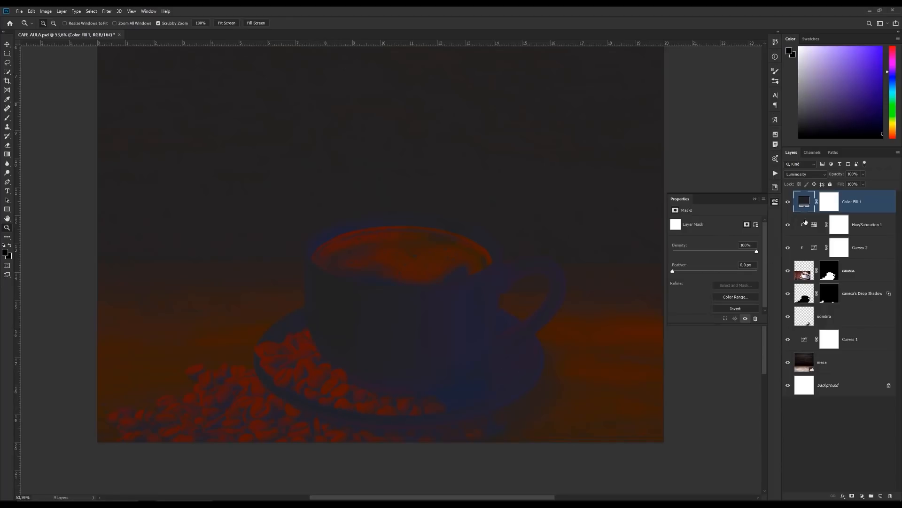
pyautogui.click(815, 225)
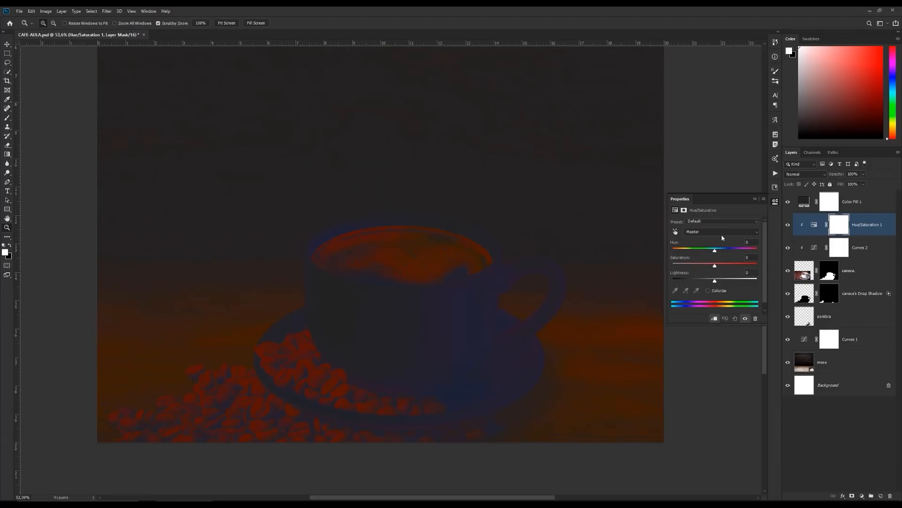
pyautogui.click(676, 232)
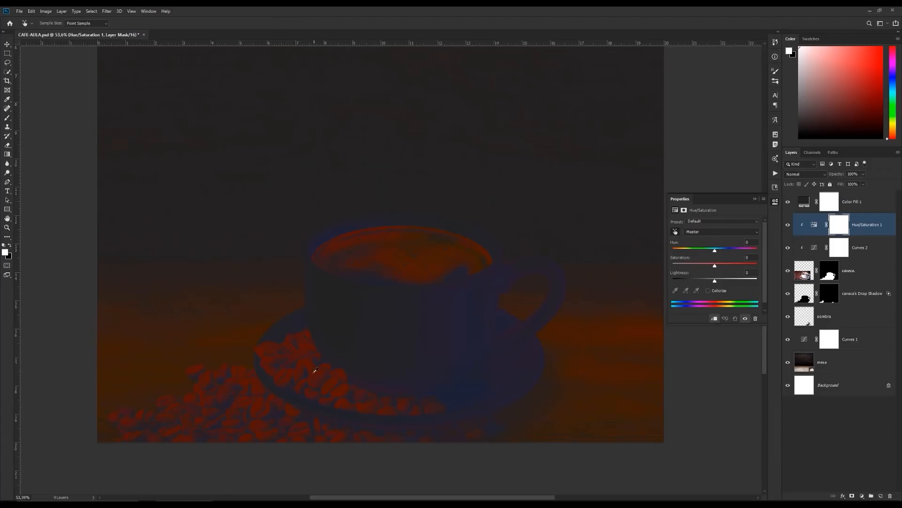
pyautogui.click(313, 360)
pyautogui.moveTo(313, 361); pyautogui.dragTo(296, 367)
pyautogui.click(788, 201)
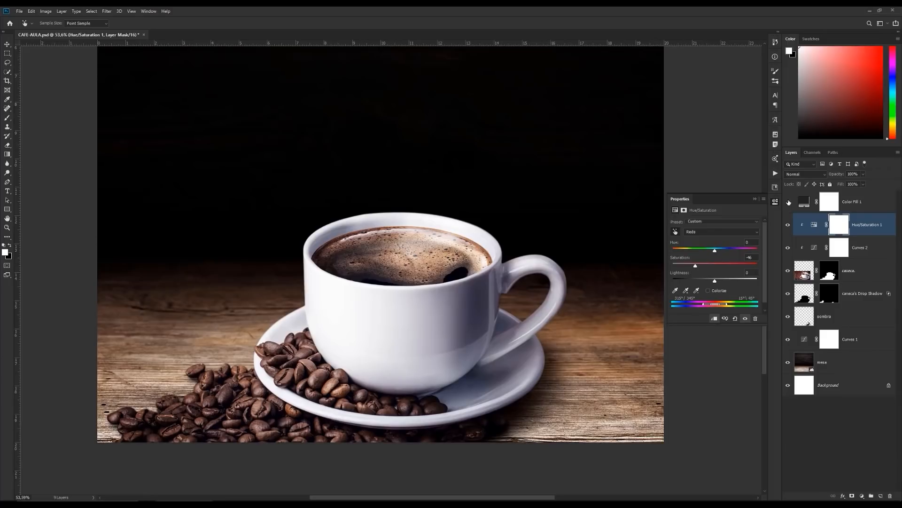
# Step: Compare the colors of the cup and beans with and without the Hue/Saturation adjustment across the whole composition
pyautogui.press('z')
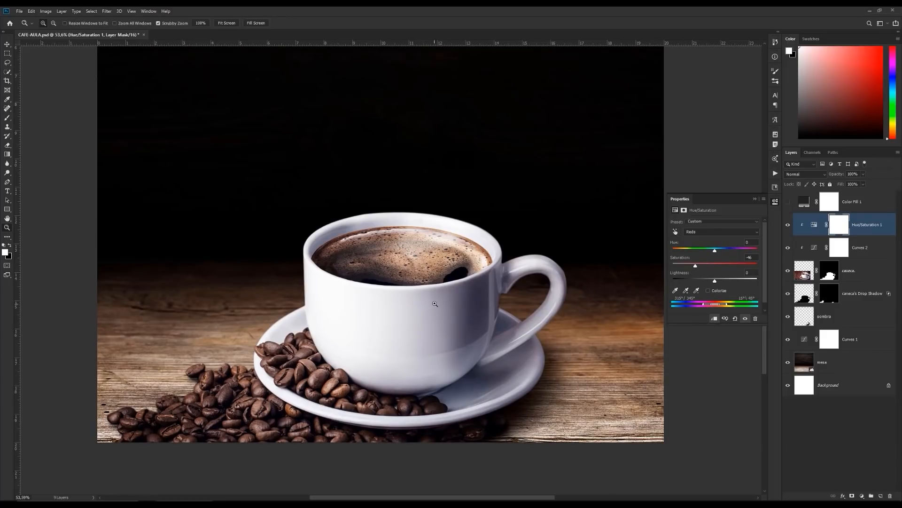
pyautogui.moveTo(435, 304); pyautogui.dragTo(415, 305)
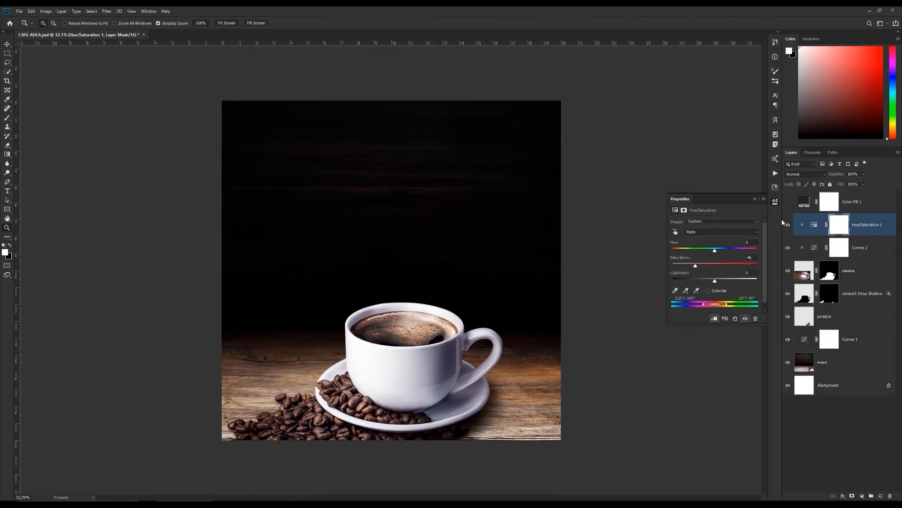
pyautogui.click(789, 224)
pyautogui.click(789, 225)
pyautogui.moveTo(420, 371); pyautogui.dragTo(425, 370)
pyautogui.moveTo(428, 288); pyautogui.dragTo(386, 365)
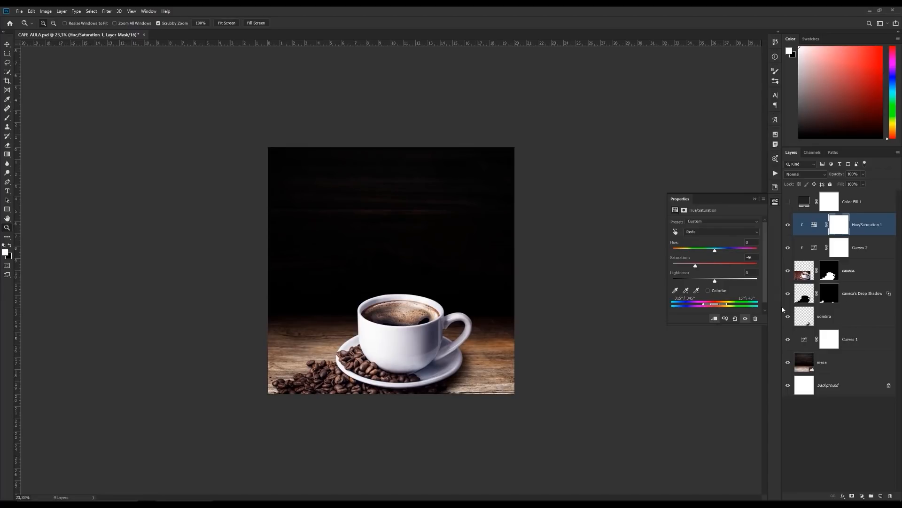
# Step: Group the layers from Hue/Saturation 1 down to sombra and name the group CANECA
pyautogui.keyDown('shift'); pyautogui.click(832, 318); pyautogui.keyUp('shift')
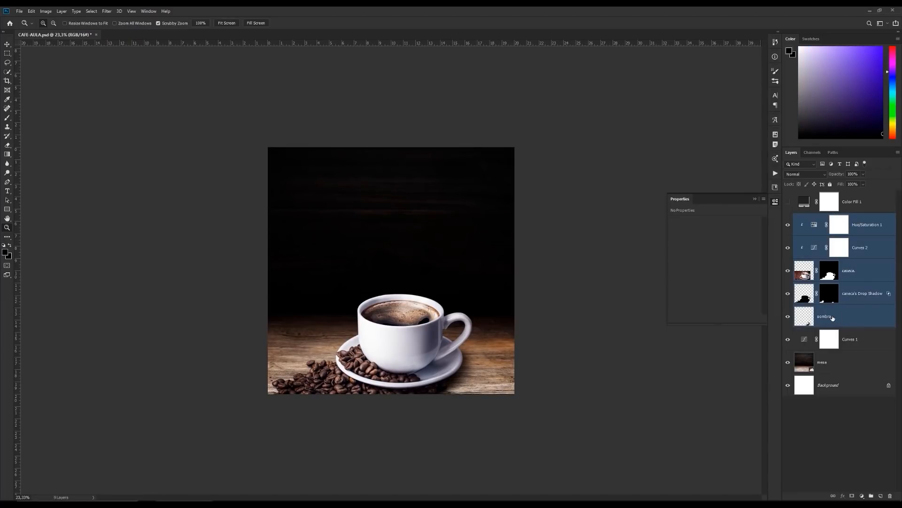
pyautogui.hotkey('ctrl', 'g')
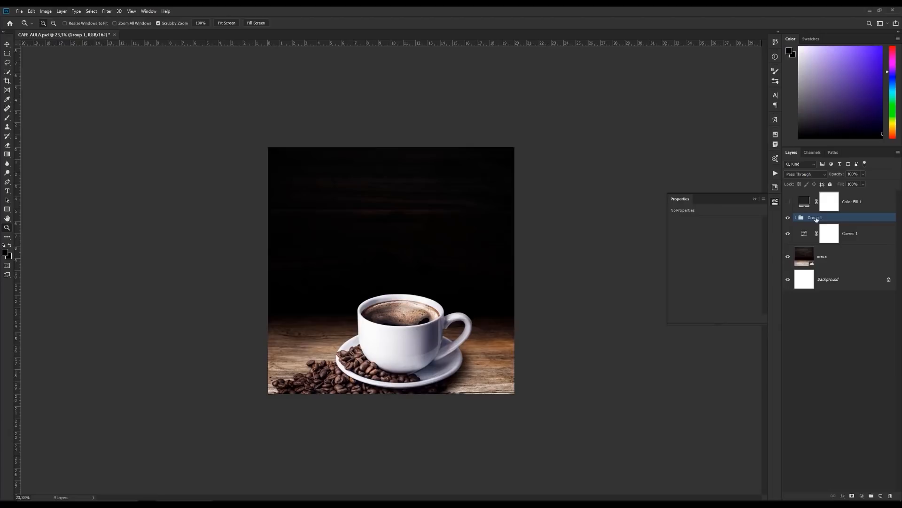
pyautogui.doubleClick(815, 217)
pyautogui.press('Tab')
pyautogui.press('Return')
# Step: Scale the CANECA group up slightly and shift it a little to the left and upward on the table
pyautogui.hotkey('ctrl', 't')
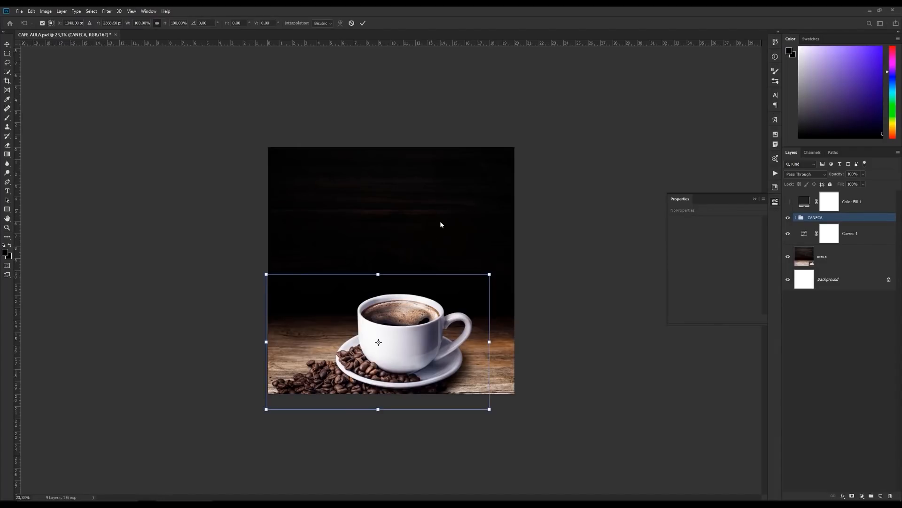
pyautogui.moveTo(490, 276); pyautogui.dragTo(498, 270)
pyautogui.moveTo(449, 347); pyautogui.dragTo(415, 339)
pyautogui.scroll(3, 415, 336)
pyautogui.press('Return')
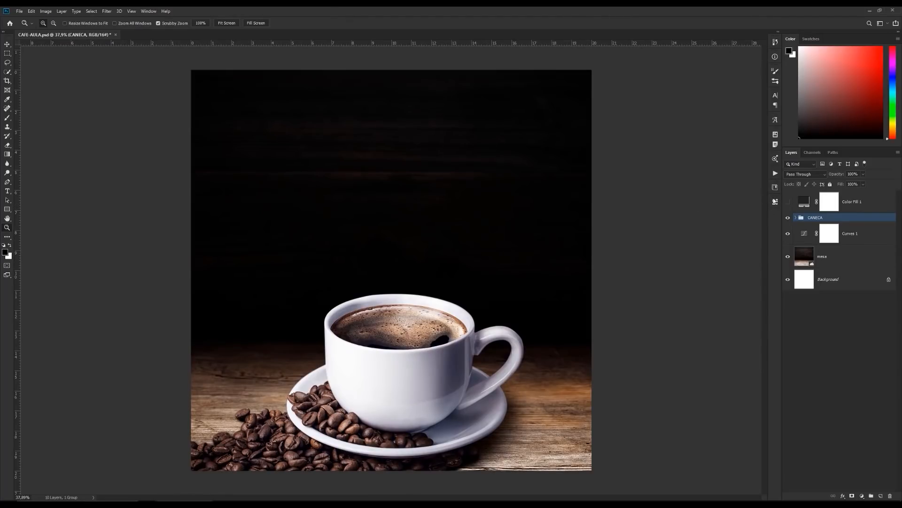
# Step: Place the green coffee leaves graphic from the Downloads library over the dark background above the cup
pyautogui.click(775, 188)
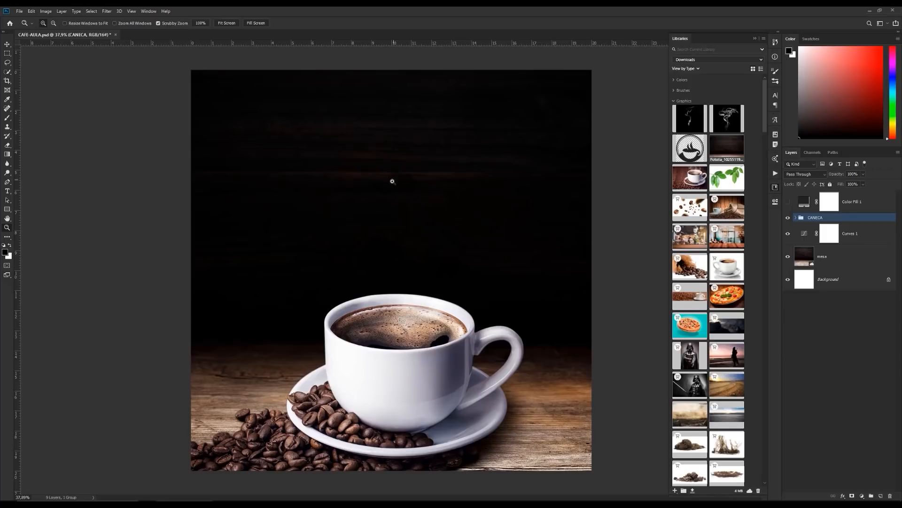
pyautogui.moveTo(727, 177); pyautogui.dragTo(392, 174)
pyautogui.press('Return')
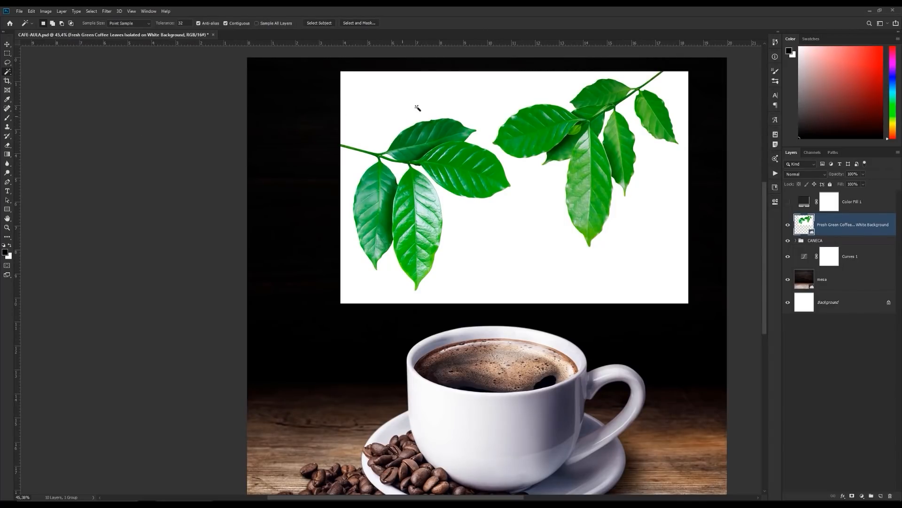
# Step: Select the white background around the coffee leaves with the Magic Wand at tolerance 32 and contract the selection by 2 pixels
pyautogui.click(376, 107)
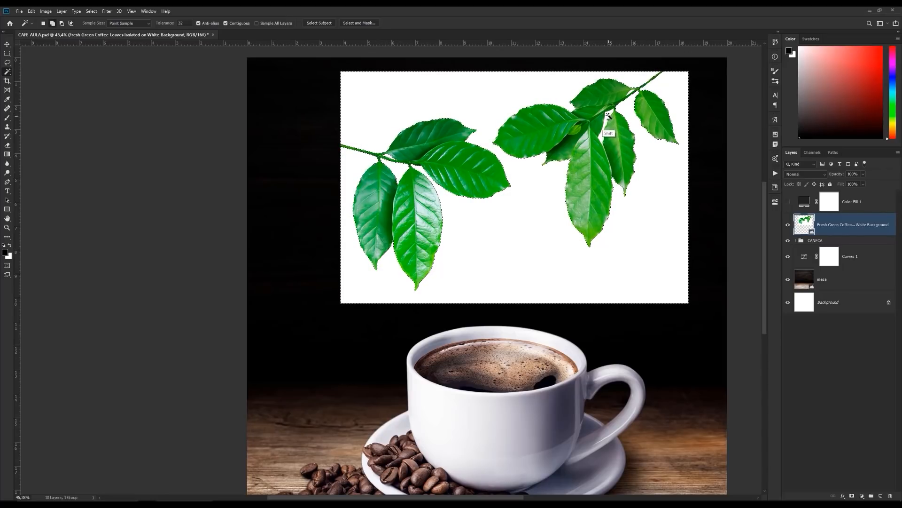
pyautogui.press('shift')
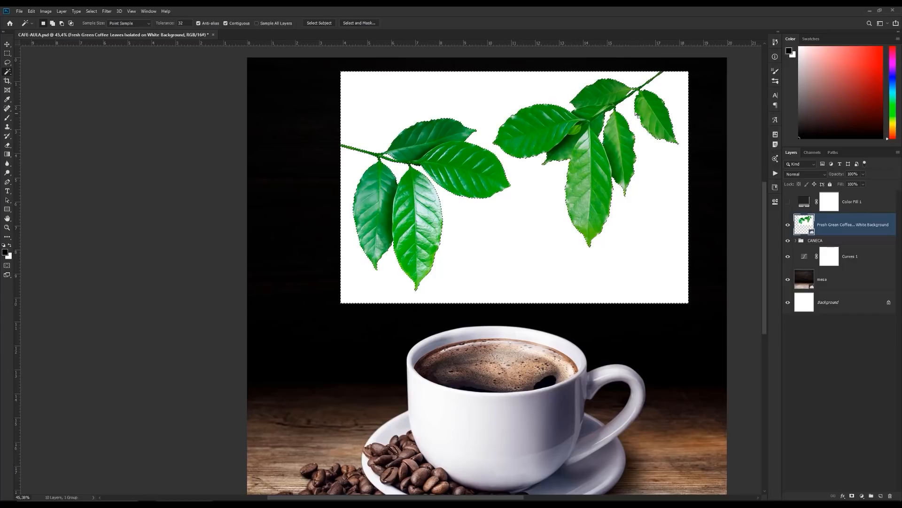
pyautogui.press('z')
pyautogui.moveTo(454, 128); pyautogui.dragTo(471, 125)
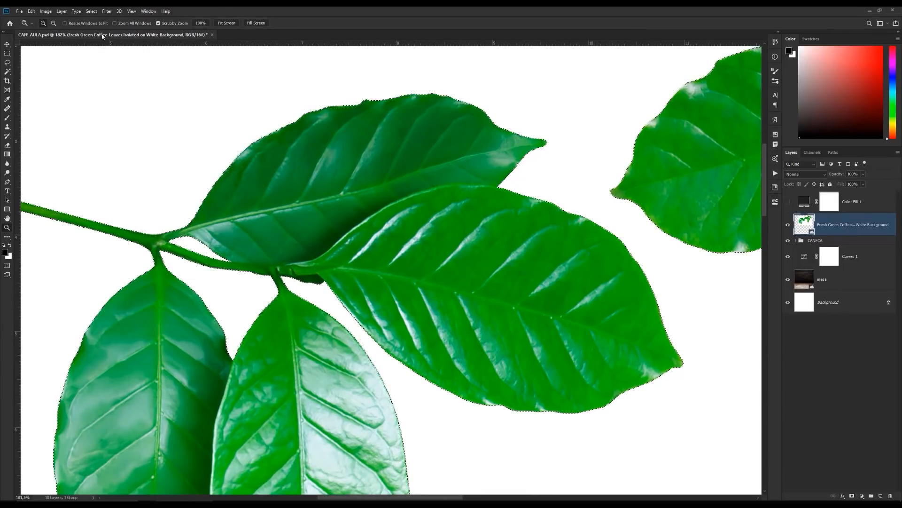
pyautogui.click(91, 11)
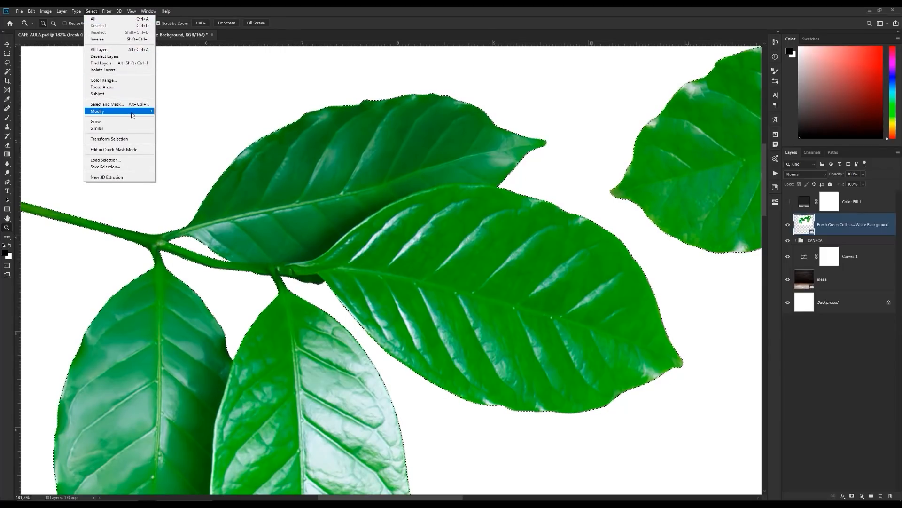
pyautogui.moveTo(134, 112)
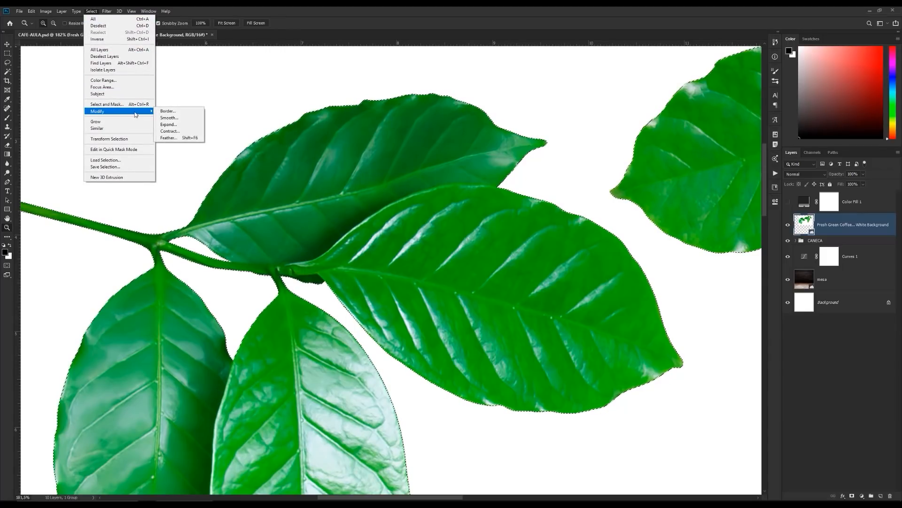
pyautogui.click(179, 134)
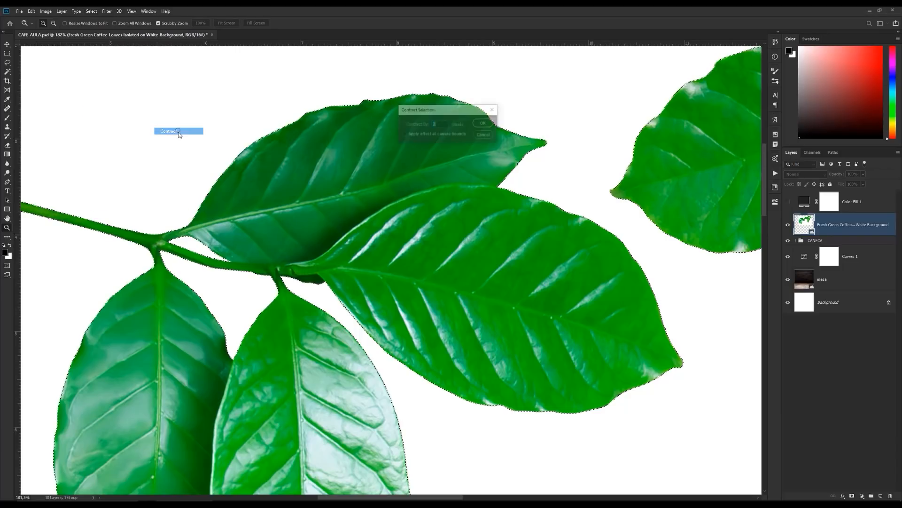
pyautogui.click(485, 124)
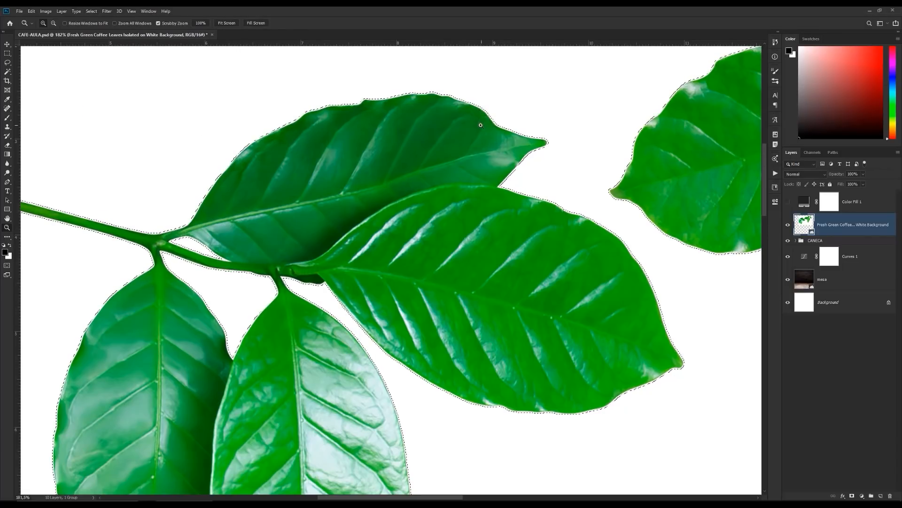
# Step: Invert the selection from the white background to the coffee leaves and contract it inward from the leaf edges
pyautogui.moveTo(484, 120); pyautogui.dragTo(457, 146)
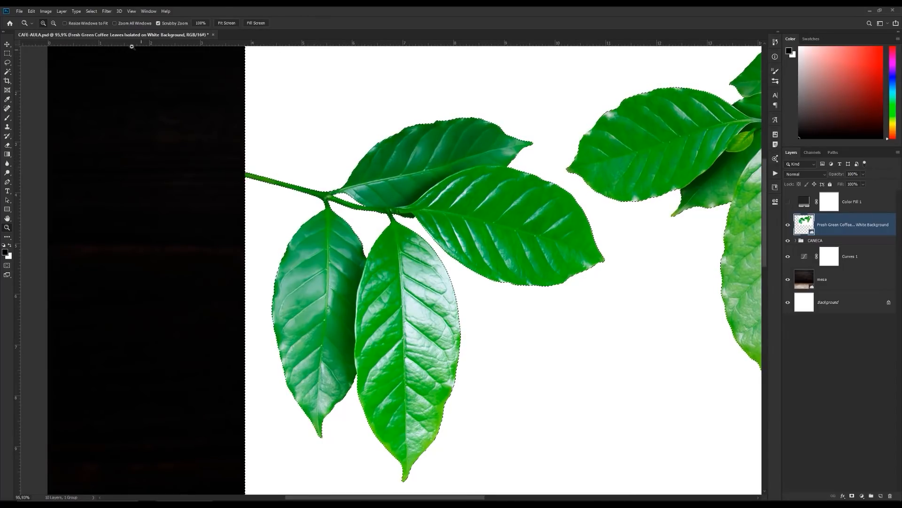
pyautogui.click(92, 11)
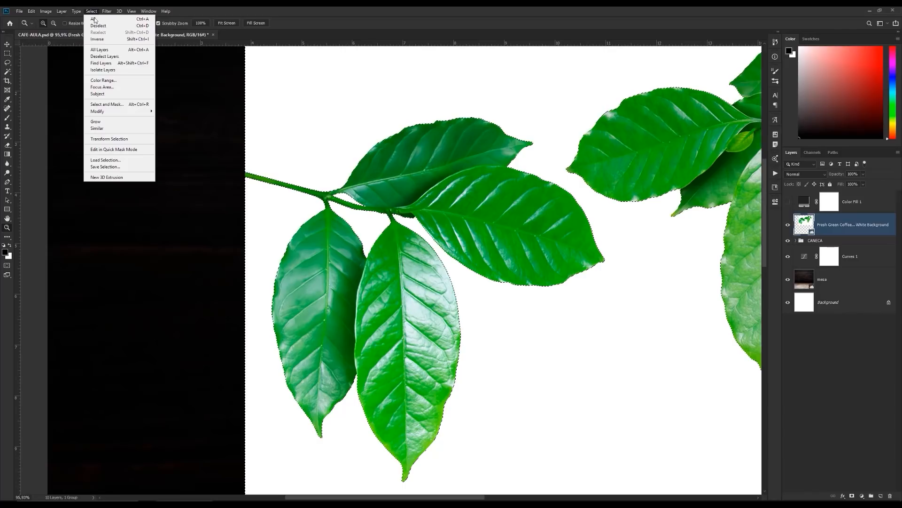
pyautogui.click(114, 39)
pyautogui.moveTo(379, 138); pyautogui.dragTo(423, 146)
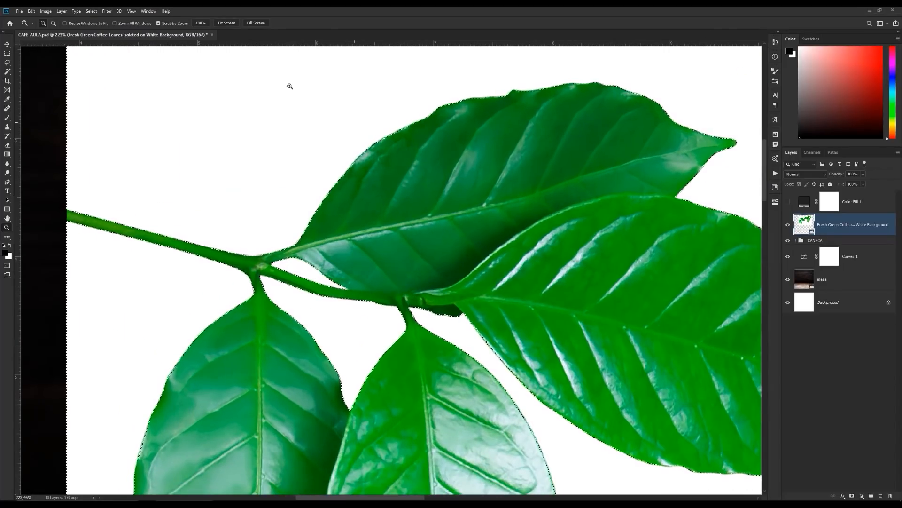
pyautogui.click(92, 11)
pyautogui.moveTo(125, 111)
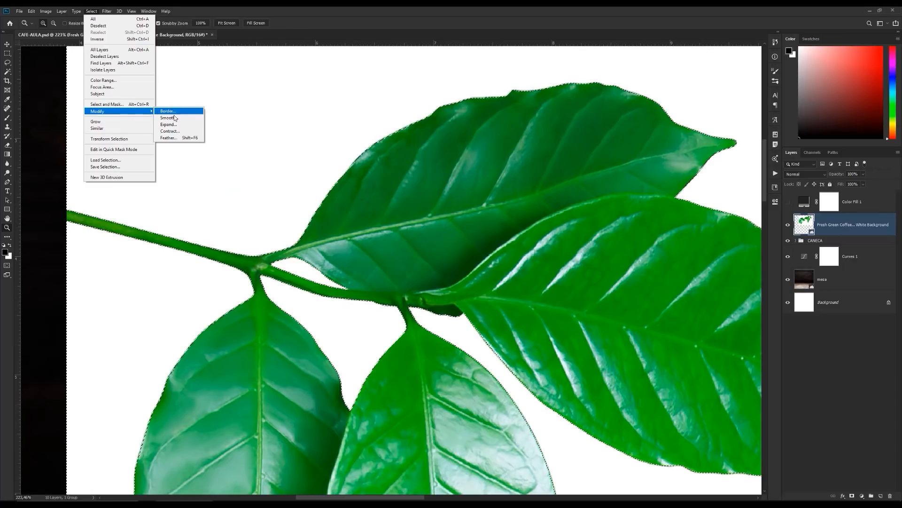
pyautogui.click(170, 131)
pyautogui.click(483, 123)
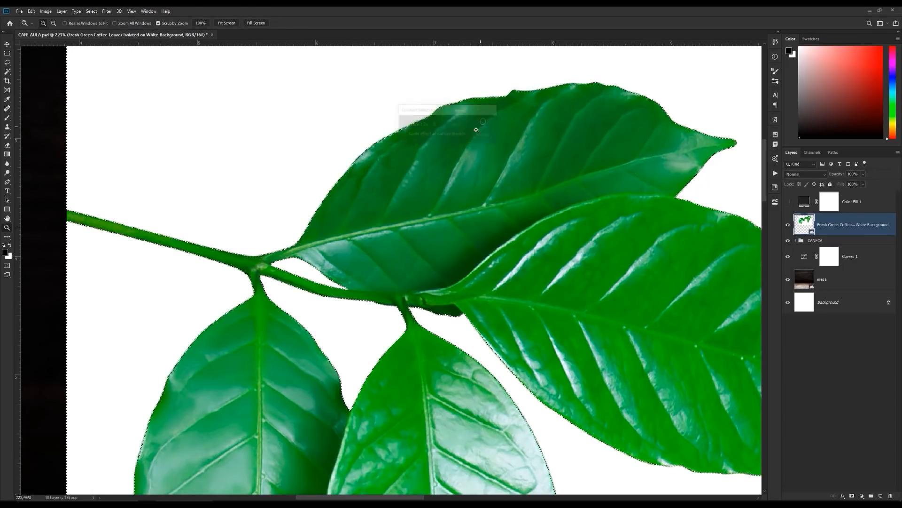
pyautogui.click(358, 197)
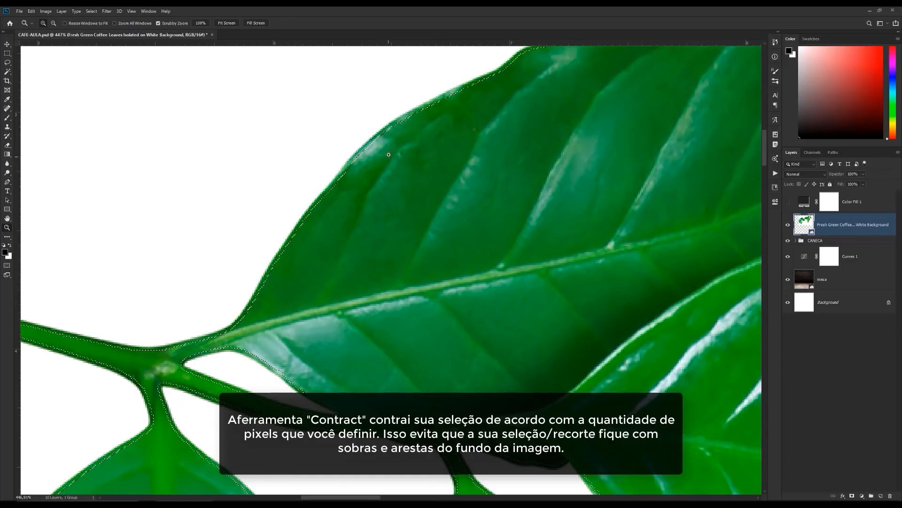
pyautogui.scroll(-8, 397, 153)
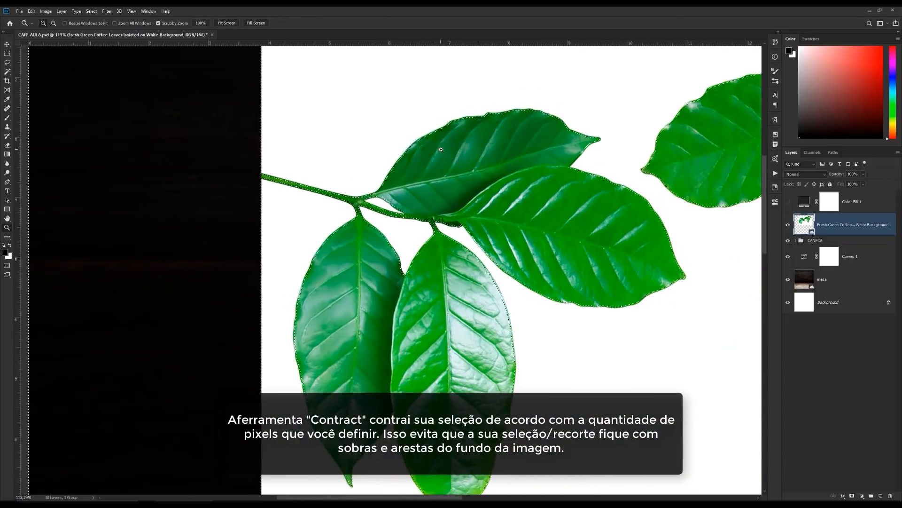
pyautogui.scroll(-6, 441, 150)
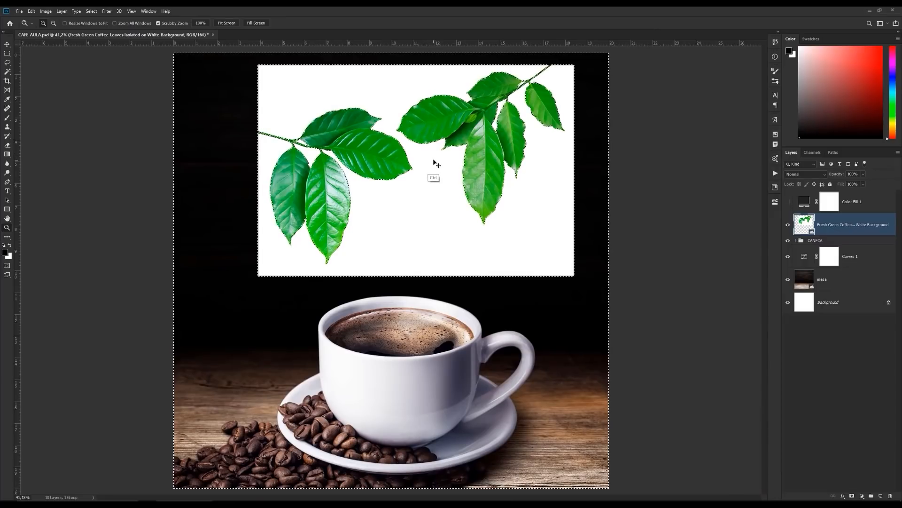
# Step: Copy the selected leaves to a new layer and delete the original Fresh Green Coffee leaves layer with the white background
pyautogui.hotkey('ctrl', 'j')
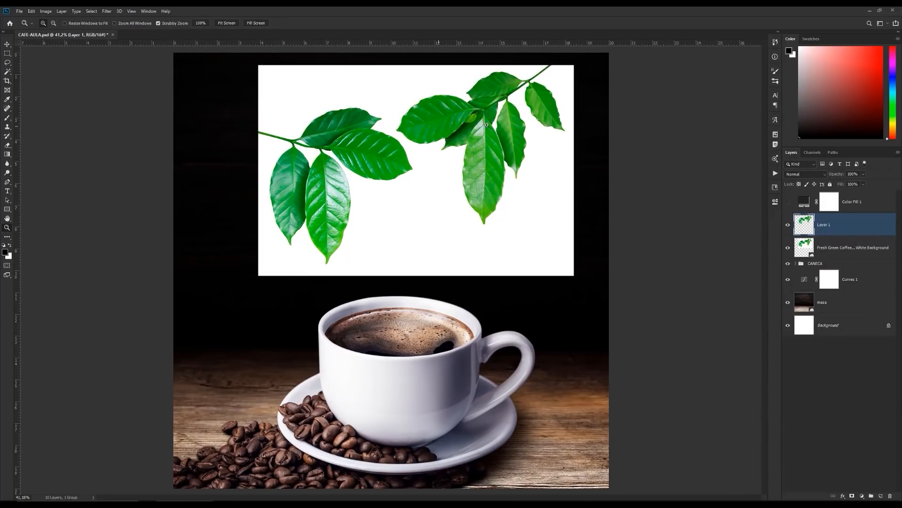
pyautogui.click(827, 247)
pyautogui.press('Delete')
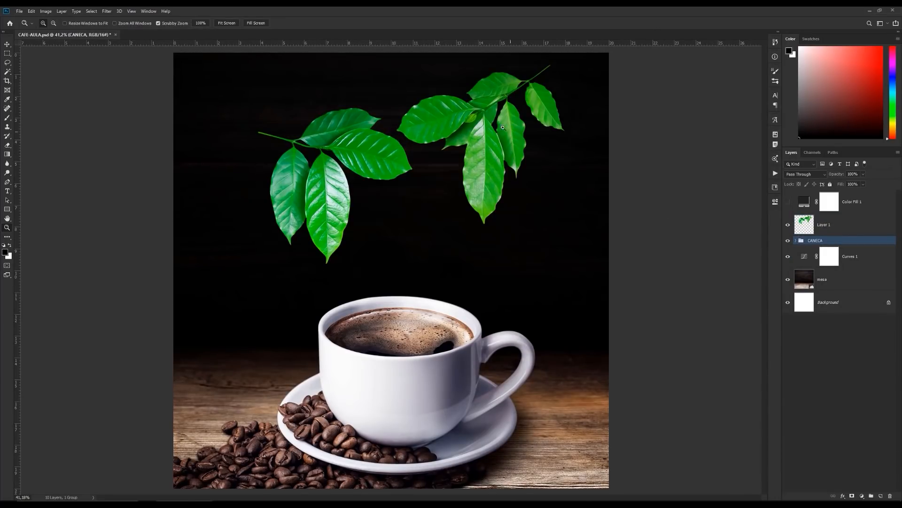
pyautogui.moveTo(375, 120); pyautogui.dragTo(395, 137)
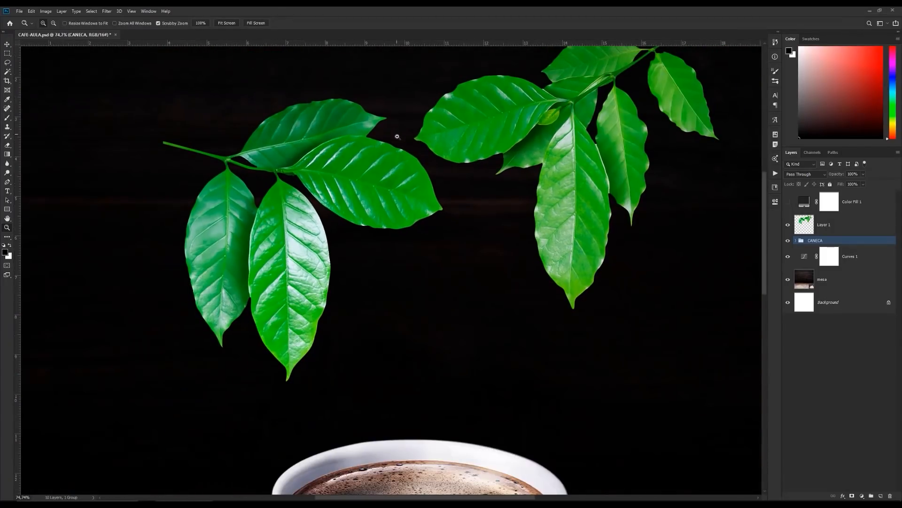
pyautogui.hotkey('ctrl', '0')
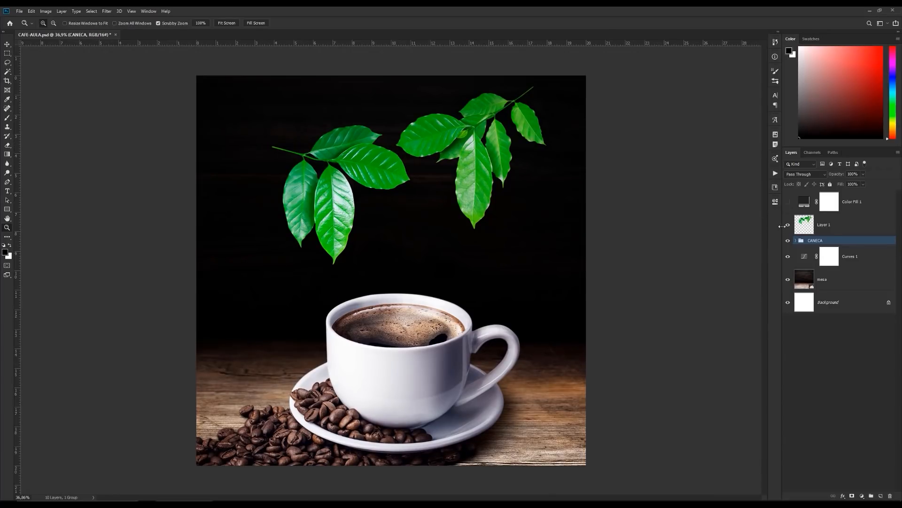
# Step: Lasso the left leaf branch on Layer 1, cut it to its own new layer and hide Layer 1
pyautogui.click(803, 228)
pyautogui.press('l')
pyautogui.moveTo(361, 109); pyautogui.dragTo(399, 153)
pyautogui.moveTo(425, 186)
pyautogui.mouseDown()
pyautogui.moveTo(389, 241)
pyautogui.moveTo(340, 281)
pyautogui.moveTo(280, 279)
pyautogui.moveTo(243, 244)
pyautogui.moveTo(237, 181)
pyautogui.moveTo(249, 133)
pyautogui.moveTo(302, 97)
pyautogui.moveTo(357, 109)
pyautogui.mouseUp()
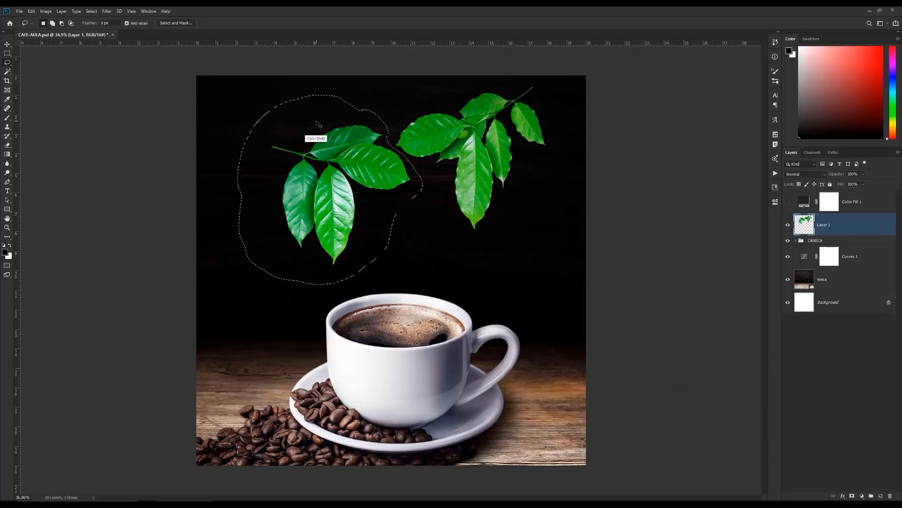
pyautogui.hotkey('ctrl', 'shift', 'j')
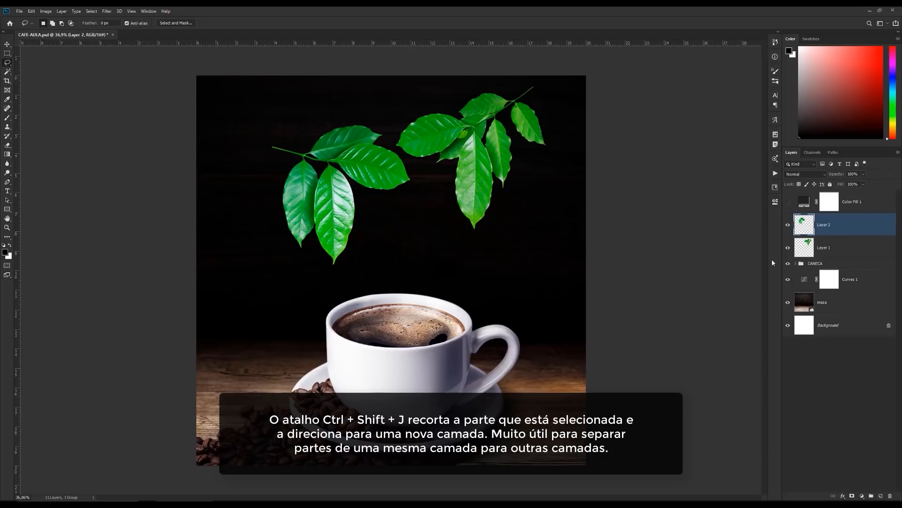
pyautogui.click(788, 225)
pyautogui.click(788, 247)
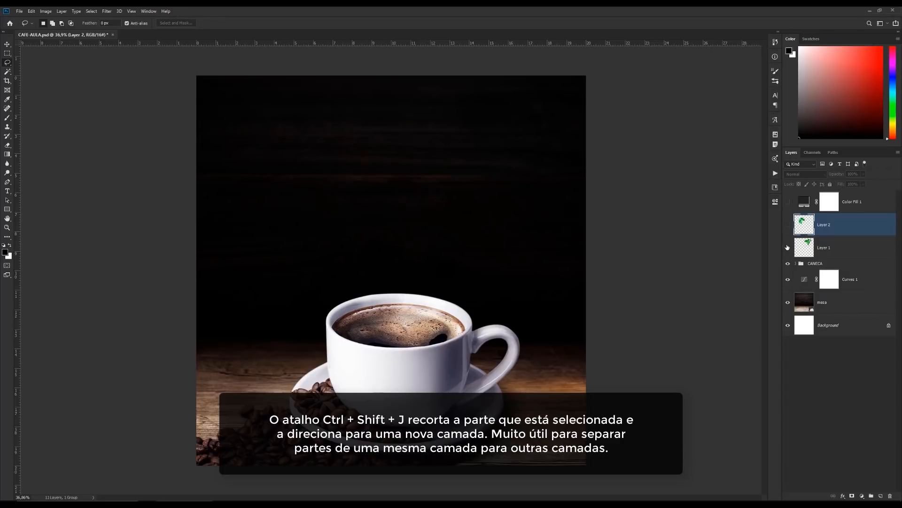
pyautogui.click(788, 225)
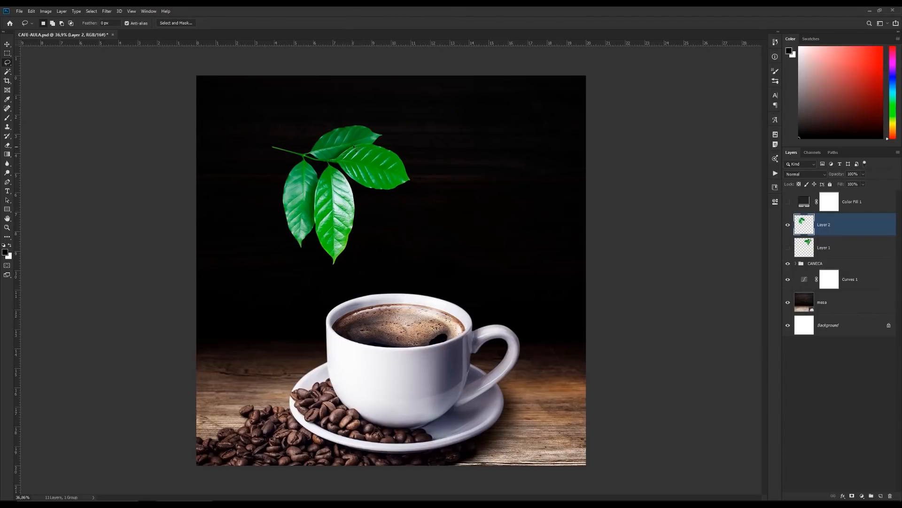
# Step: Move the separated branch to the upper edge of the canvas, enlarge it to about 122% and flip it horizontally
pyautogui.press('v')
pyautogui.moveTo(368, 169)
pyautogui.mouseDown()
pyautogui.moveTo(435, 91)
pyautogui.moveTo(443, 98)
pyautogui.mouseUp()
pyautogui.hotkey('ctrl', 't')
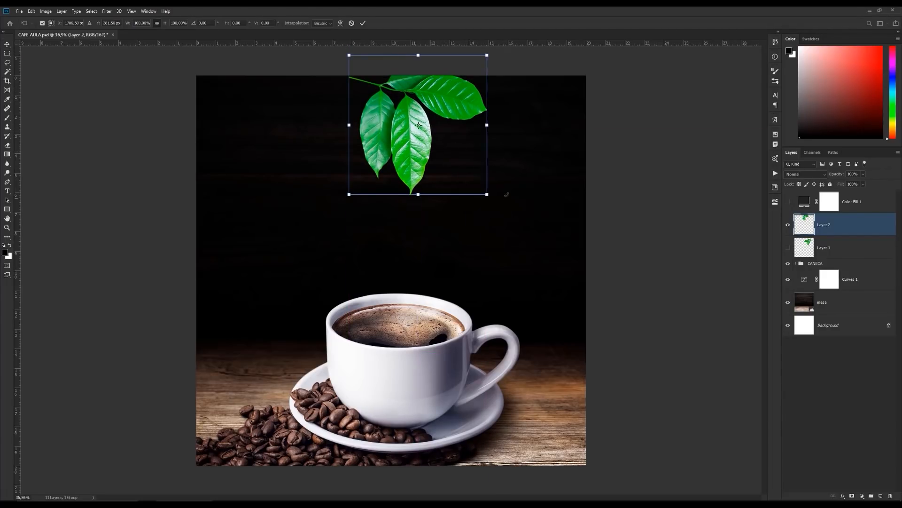
pyautogui.moveTo(487, 194); pyautogui.dragTo(502, 209)
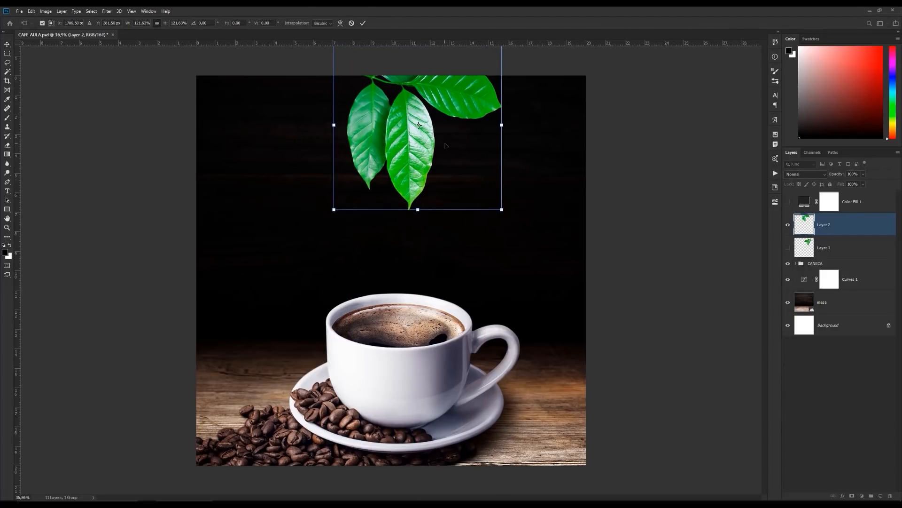
pyautogui.rightClick(436, 126)
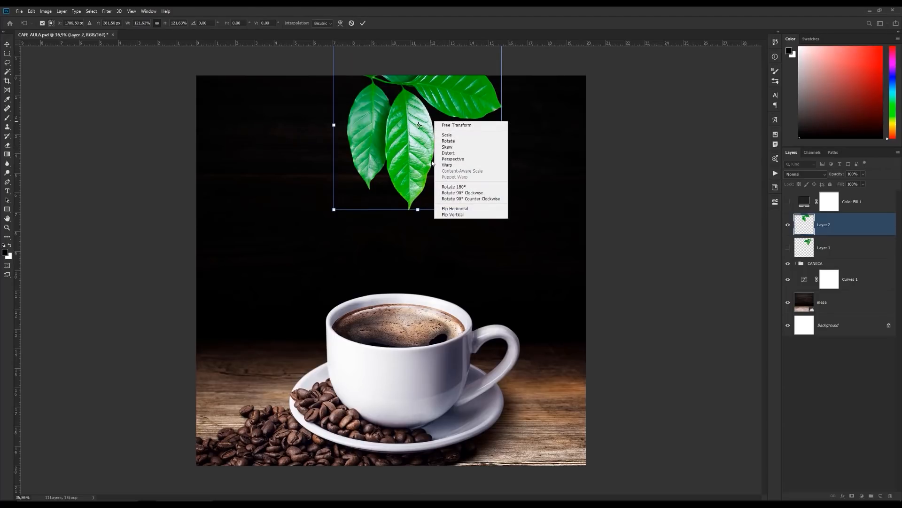
pyautogui.click(451, 208)
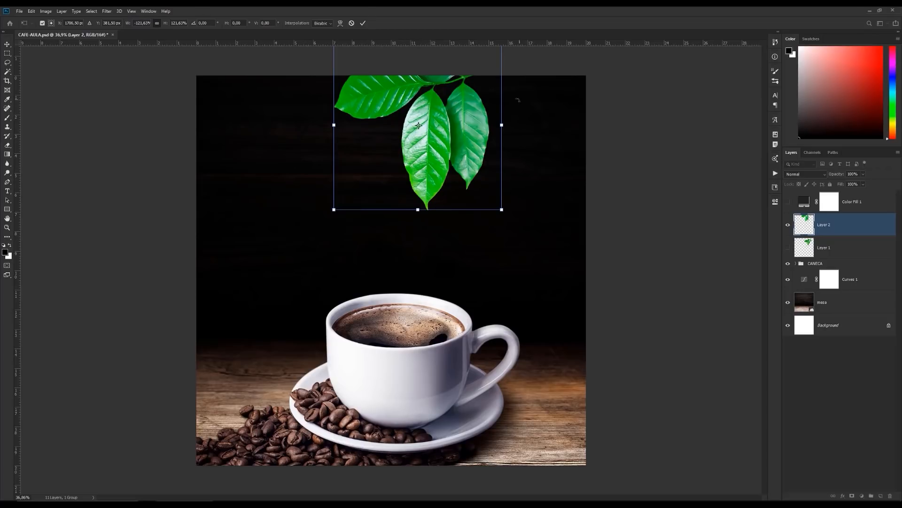
# Step: Rotate the branch counterclockwise, enlarge it slightly more and position it so its leaves hang from the canvas's upper edge
pyautogui.moveTo(512, 115)
pyautogui.mouseDown()
pyautogui.moveTo(486, 120)
pyautogui.moveTo(472, 138)
pyautogui.moveTo(519, 101)
pyautogui.mouseUp()
pyautogui.moveTo(474, 135); pyautogui.dragTo(483, 148)
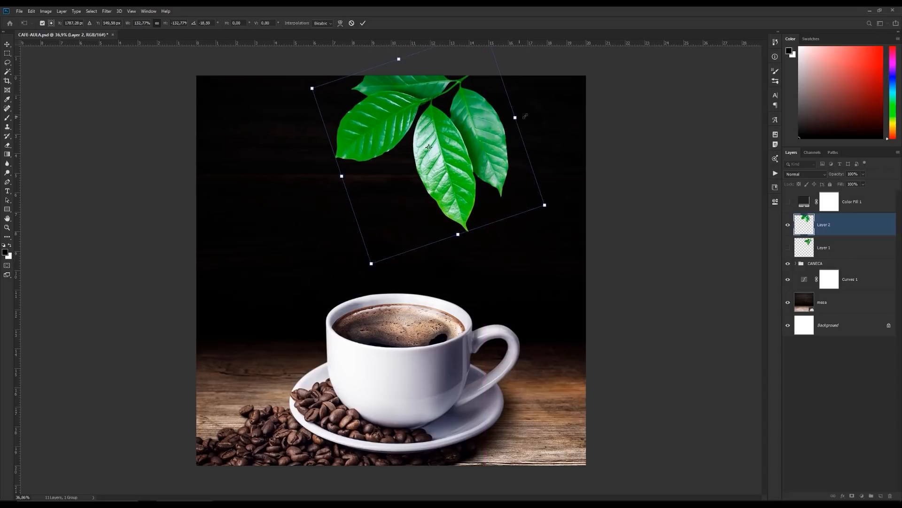
pyautogui.moveTo(525, 117); pyautogui.dragTo(487, 122)
pyautogui.click(363, 23)
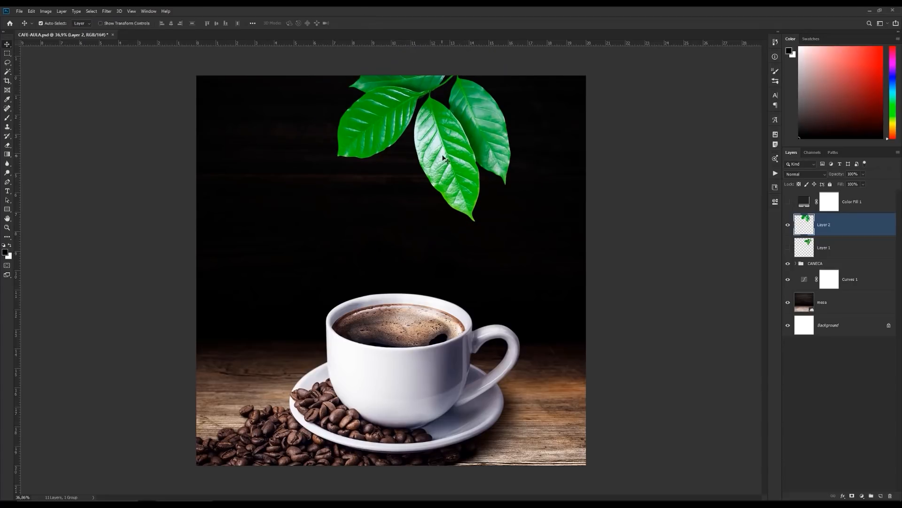
# Step: Show Layer 1, move its leaf branch over the beans beside the cup, enlarge it to about 133% and flip it vertically
pyautogui.press('z')
pyautogui.moveTo(489, 156); pyautogui.dragTo(471, 154)
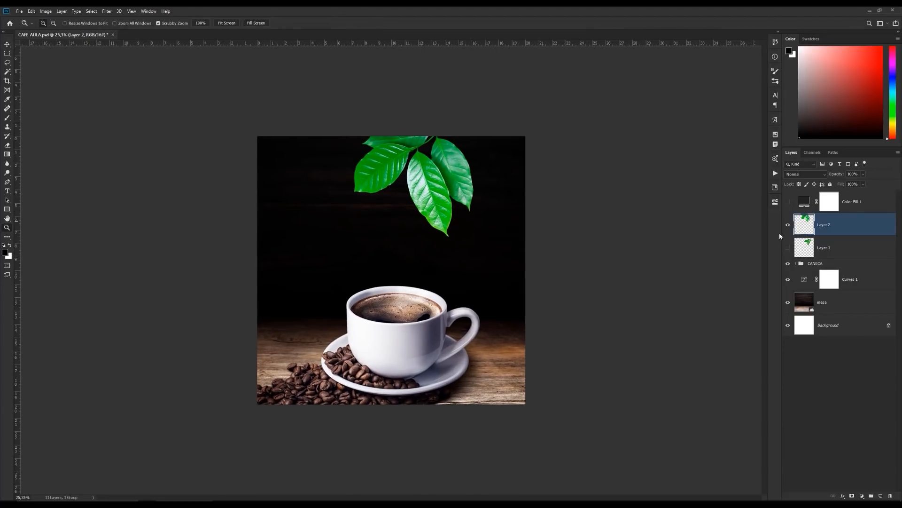
pyautogui.click(827, 249)
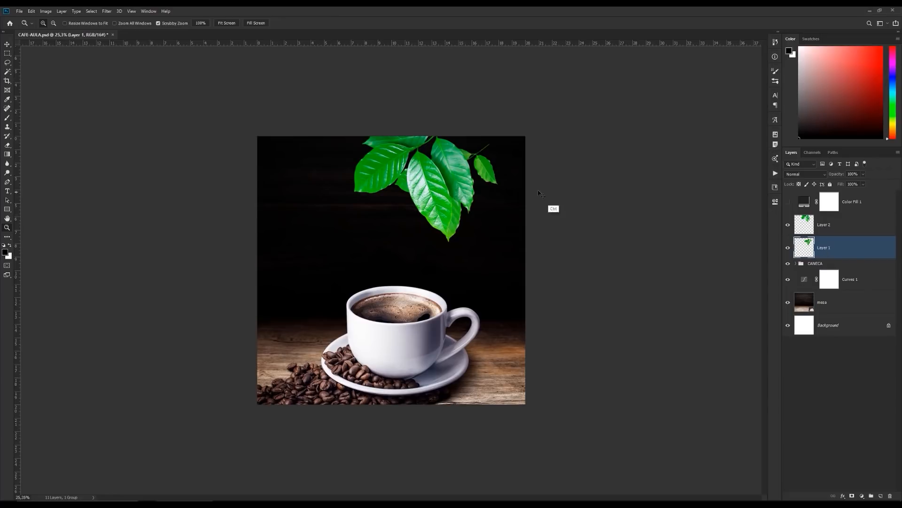
pyautogui.hotkey('ctrl', 't')
pyautogui.moveTo(457, 183); pyautogui.dragTo(316, 312)
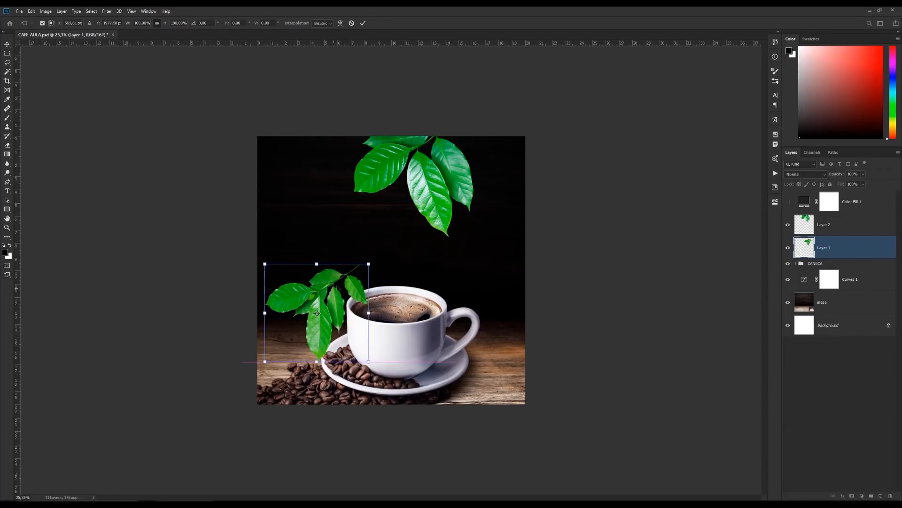
pyautogui.moveTo(368, 262); pyautogui.dragTo(328, 305)
pyautogui.rightClick(327, 305)
pyautogui.click(346, 397)
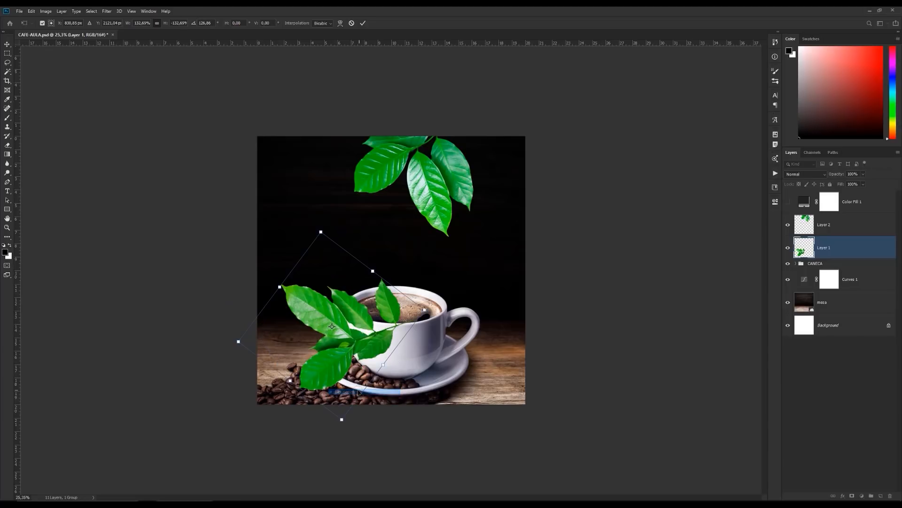
# Step: Rotate and move the Layer 1 branch so its leaves rise from the lower-left corner of the composition, and apply the transform
pyautogui.moveTo(415, 332); pyautogui.dragTo(328, 409)
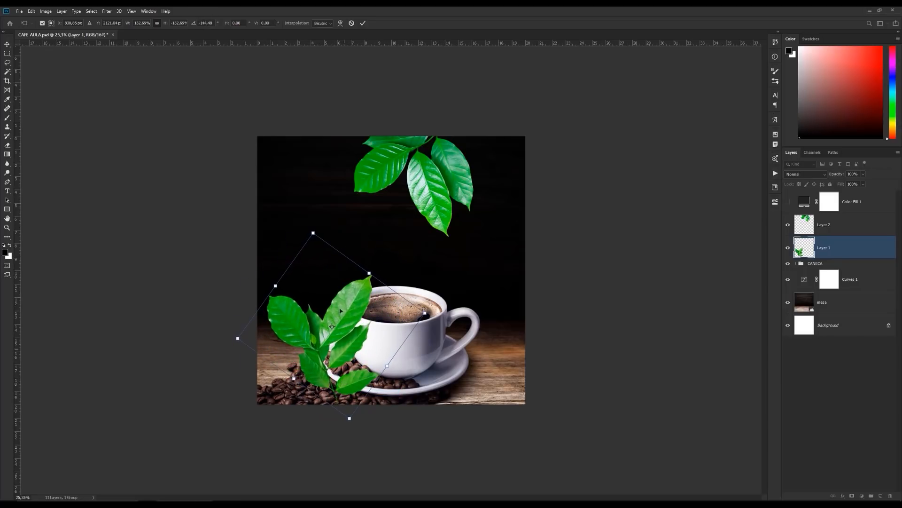
pyautogui.moveTo(357, 298); pyautogui.dragTo(314, 358)
pyautogui.moveTo(399, 357); pyautogui.dragTo(376, 313)
pyautogui.moveTo(314, 359)
pyautogui.mouseDown()
pyautogui.moveTo(288, 377)
pyautogui.moveTo(300, 368)
pyautogui.mouseUp()
pyautogui.moveTo(381, 340); pyautogui.dragTo(301, 279)
pyautogui.moveTo(281, 385)
pyautogui.mouseDown()
pyautogui.moveTo(299, 393)
pyautogui.moveTo(286, 389)
pyautogui.mouseUp()
pyautogui.moveTo(357, 357)
pyautogui.mouseDown()
pyautogui.moveTo(367, 383)
pyautogui.moveTo(355, 355)
pyautogui.mouseUp()
pyautogui.moveTo(315, 371)
pyautogui.mouseDown()
pyautogui.moveTo(308, 379)
pyautogui.moveTo(318, 371)
pyautogui.mouseUp()
pyautogui.press('Return')
# Step: Lasso the single leaf in front of the saucer on Layer 1, delete it and clear the selection
pyautogui.scroll(8, 344, 378)
pyautogui.moveTo(287, 451); pyautogui.dragTo(326, 255)
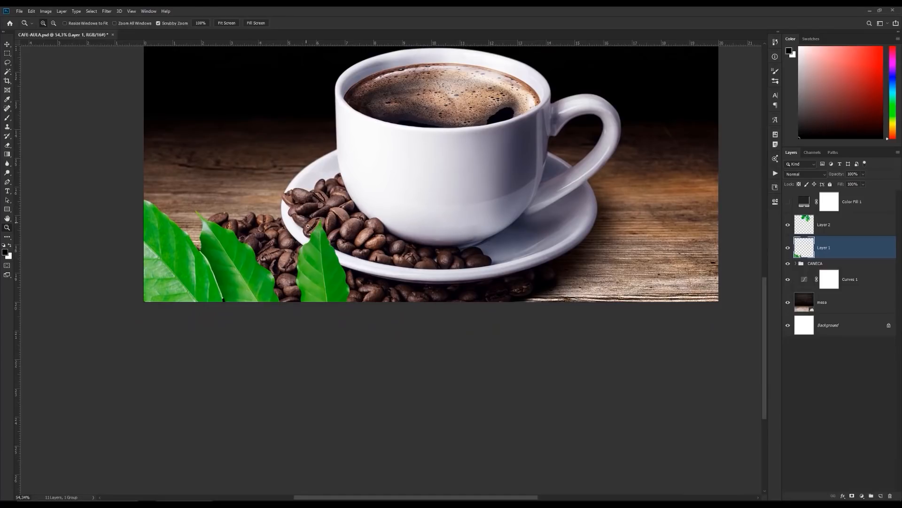
pyautogui.press('l')
pyautogui.moveTo(303, 217)
pyautogui.mouseDown()
pyautogui.moveTo(375, 260)
pyautogui.moveTo(369, 317)
pyautogui.moveTo(305, 337)
pyautogui.moveTo(286, 325)
pyautogui.moveTo(295, 221)
pyautogui.mouseUp()
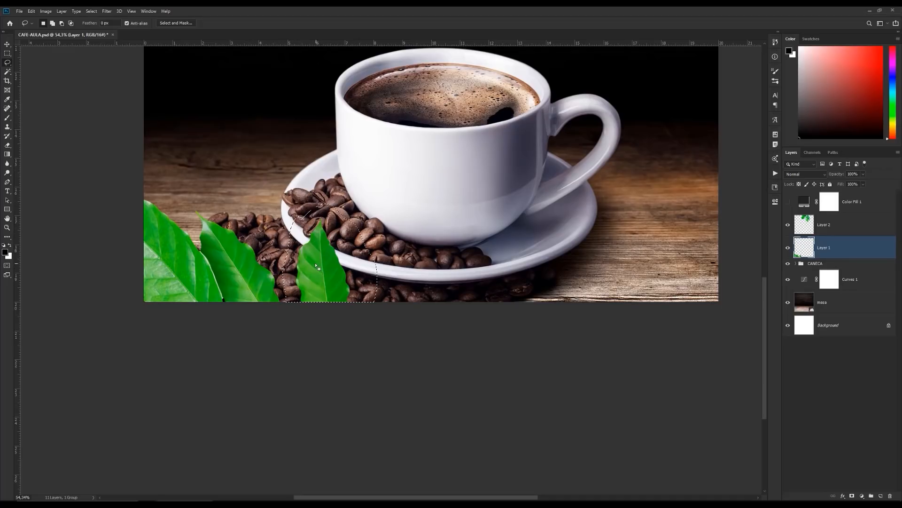
pyautogui.press('Delete')
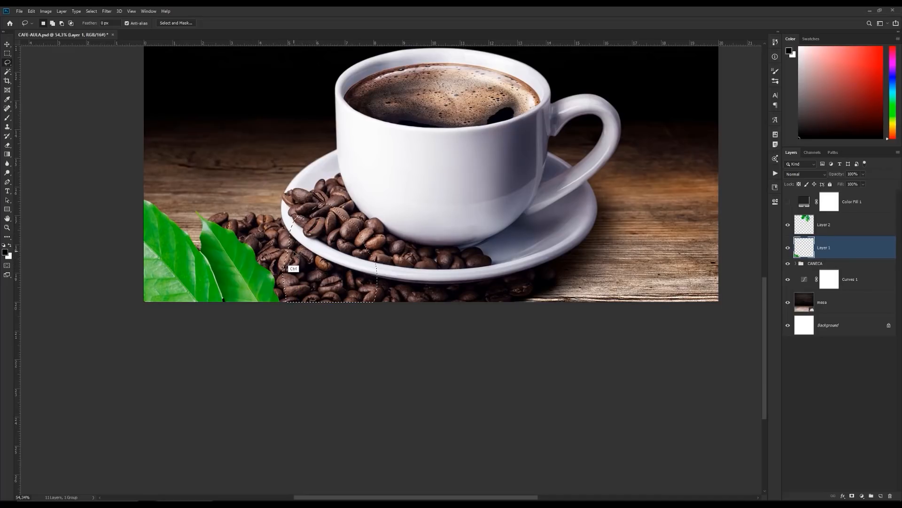
pyautogui.hotkey('ctrl', 'd')
pyautogui.press('z')
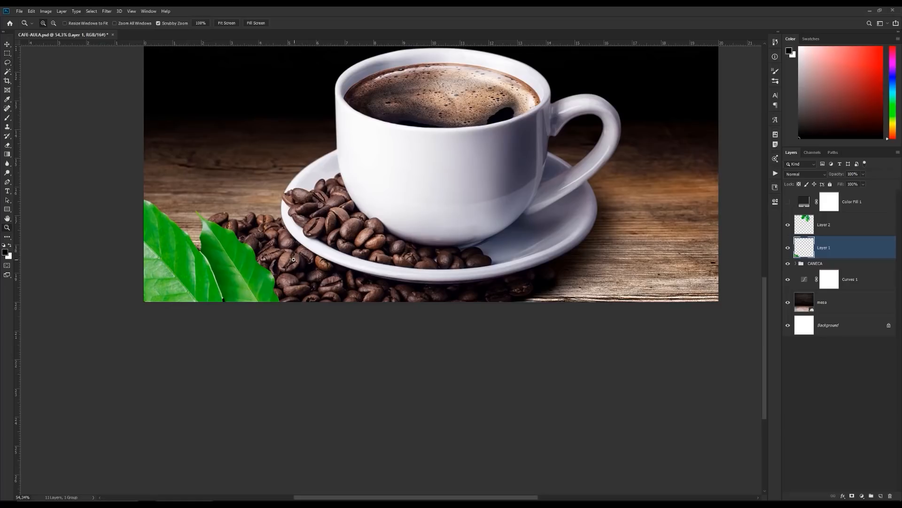
pyautogui.scroll(-5, 293, 259)
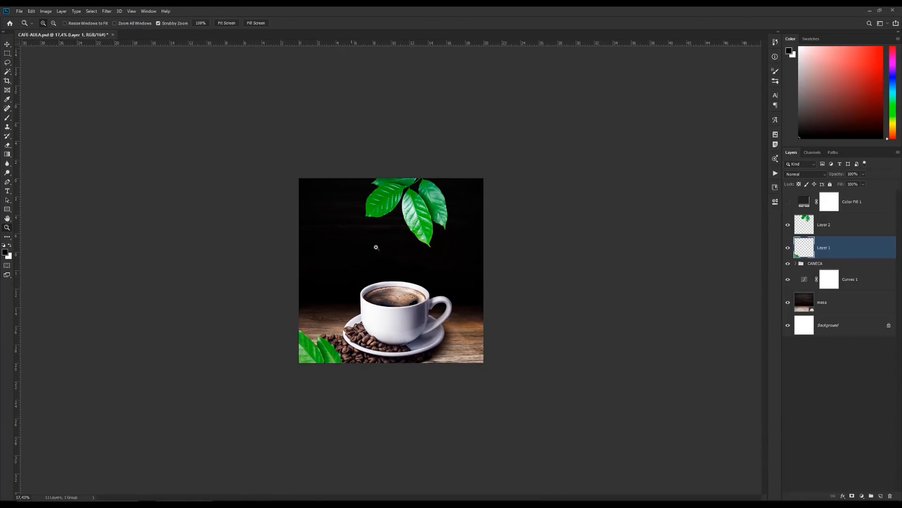
# Step: Add a Curves adjustment clipped to Layer 2 and pull its midtones down to darken the hanging leaves
pyautogui.moveTo(418, 202); pyautogui.dragTo(437, 209)
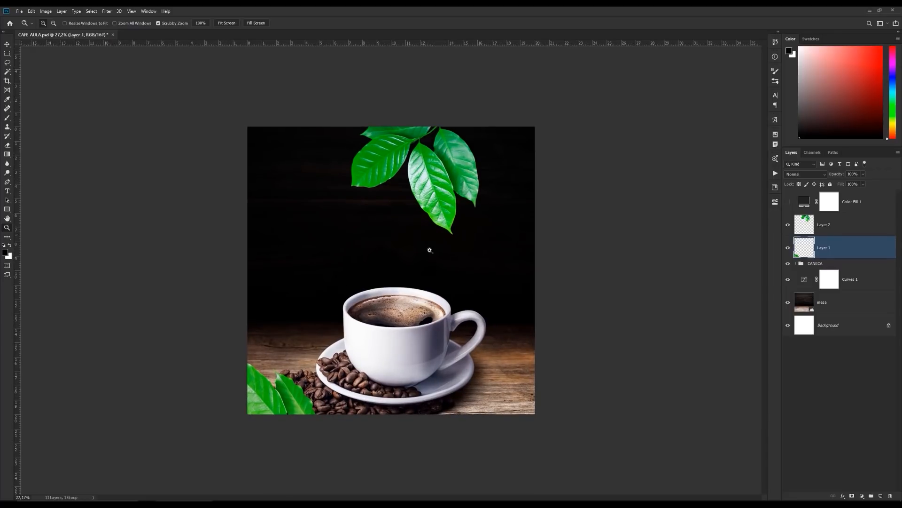
pyautogui.moveTo(441, 260); pyautogui.dragTo(458, 260)
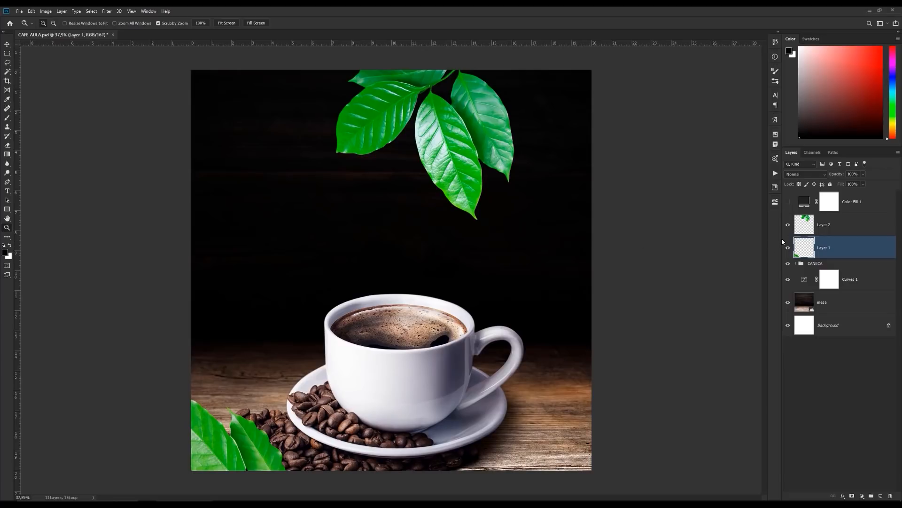
pyautogui.click(836, 231)
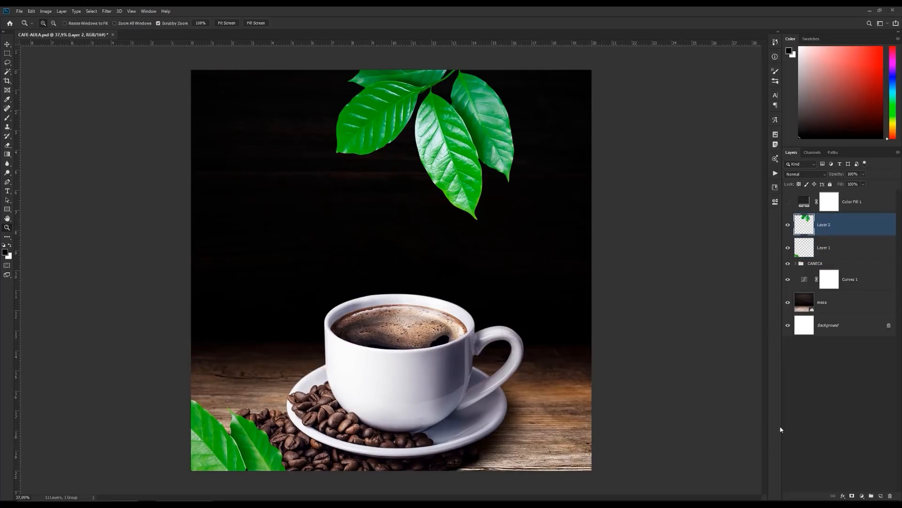
pyautogui.click(862, 496)
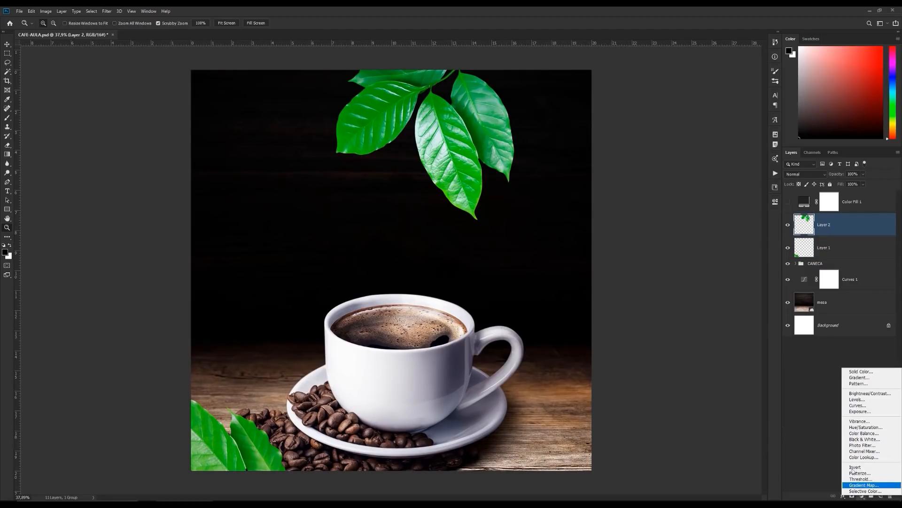
pyautogui.click(857, 407)
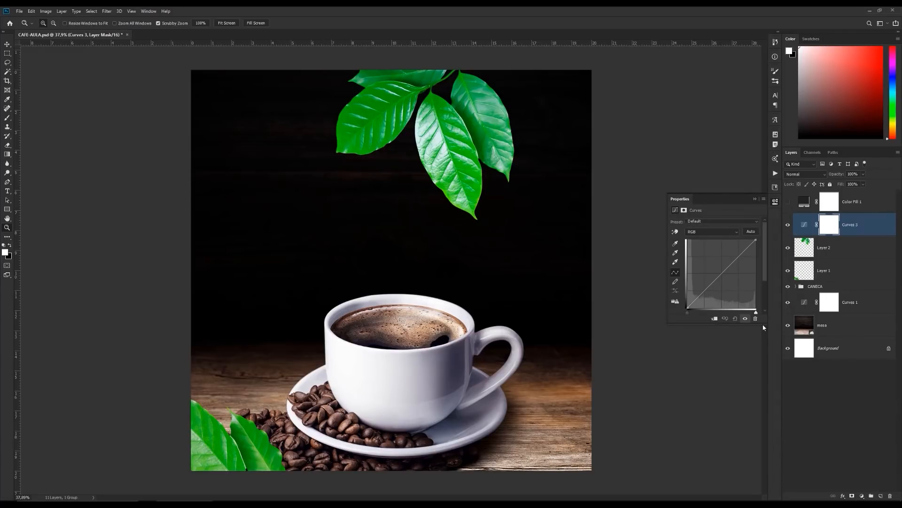
pyautogui.click(715, 319)
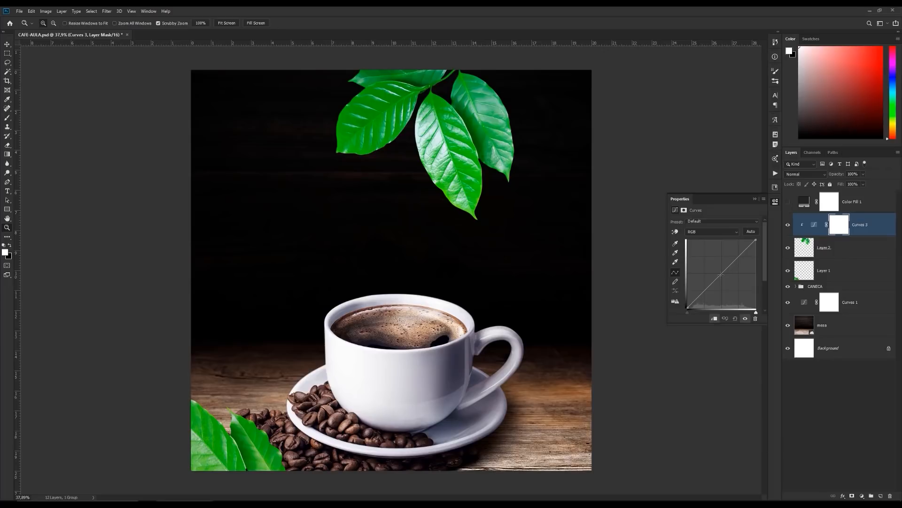
pyautogui.moveTo(722, 274); pyautogui.dragTo(730, 289)
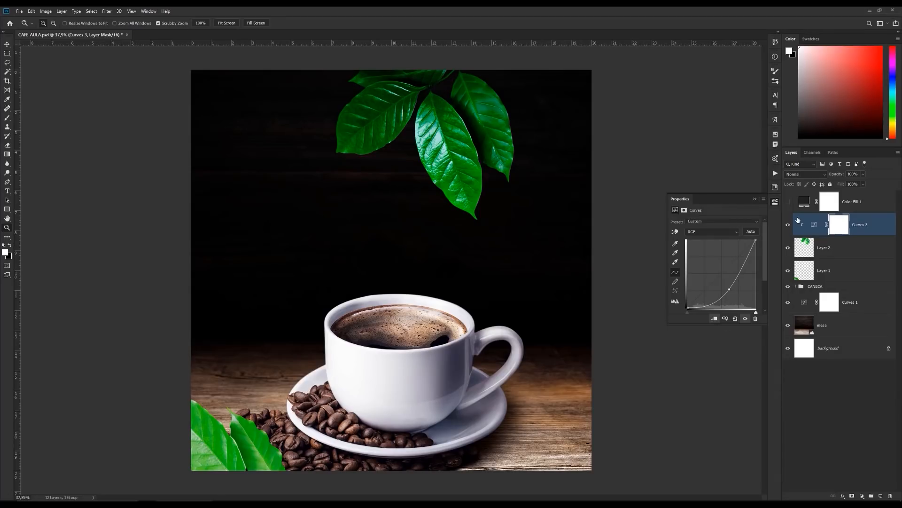
# Step: Show Color Fill 1 and add a Hue/Saturation adjustment above Curves 3, clipped to the hanging leaves and targeting Greens
pyautogui.click(789, 201)
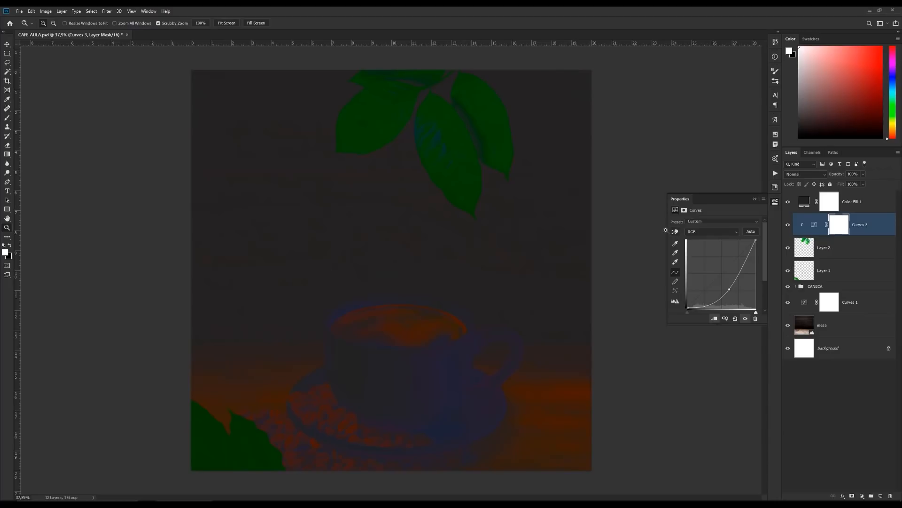
pyautogui.click(862, 496)
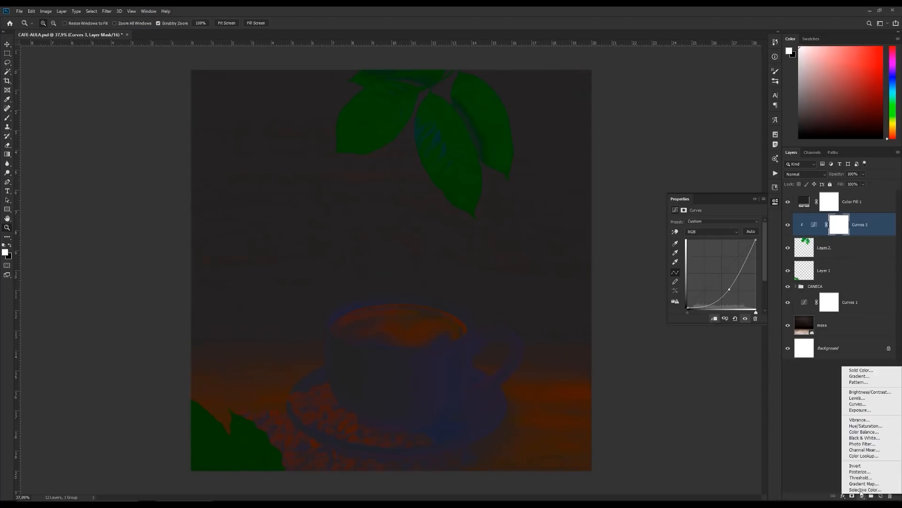
pyautogui.click(864, 426)
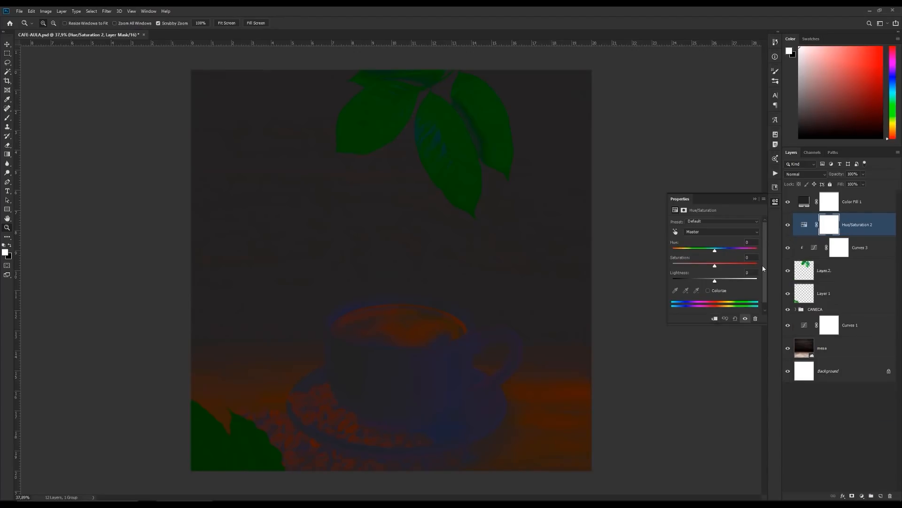
pyautogui.click(715, 318)
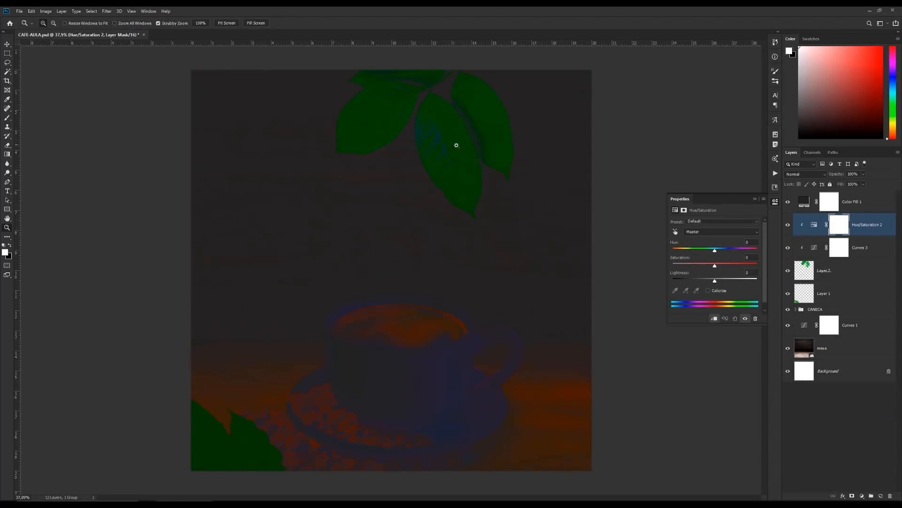
pyautogui.click(701, 231)
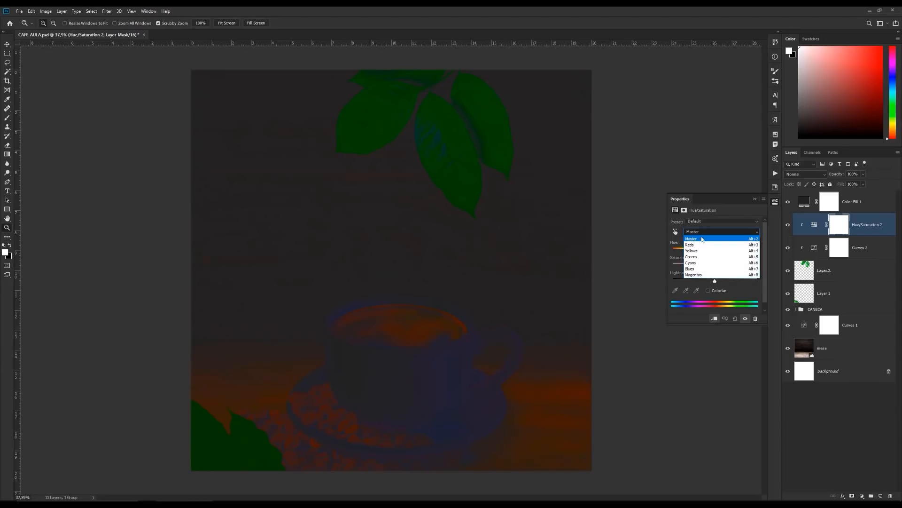
pyautogui.click(697, 258)
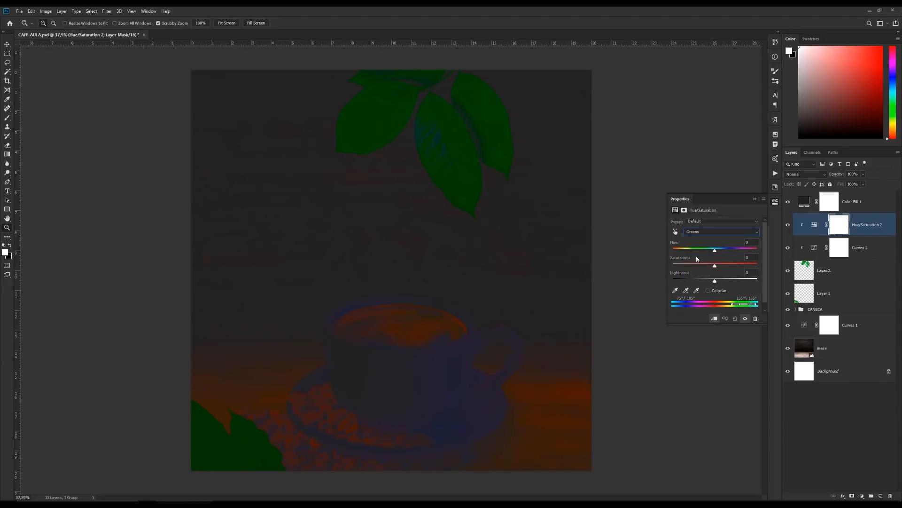
# Step: Lower the Greens saturation to -76, checking the leaves with and without Color Fill 1, and leave that layer hidden
pyautogui.moveTo(715, 265); pyautogui.dragTo(695, 268)
pyautogui.click(788, 203)
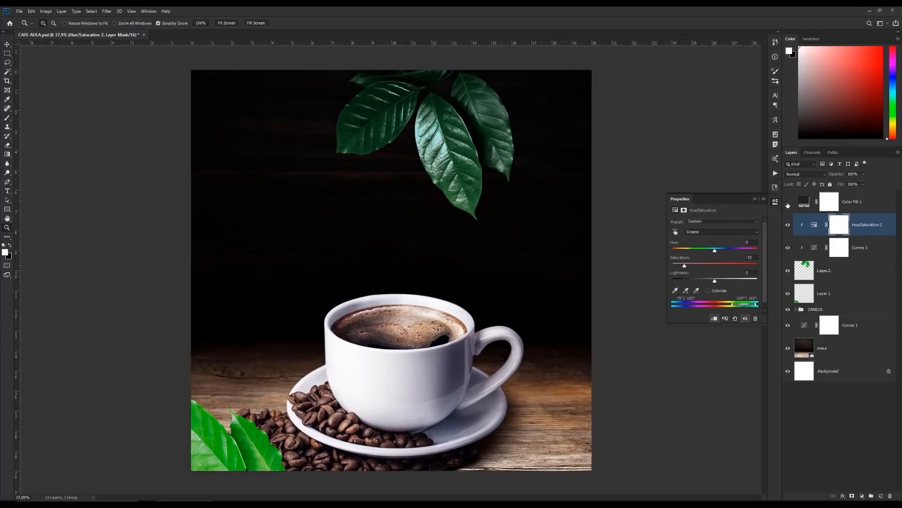
pyautogui.click(788, 203)
pyautogui.moveTo(684, 265); pyautogui.dragTo(683, 265)
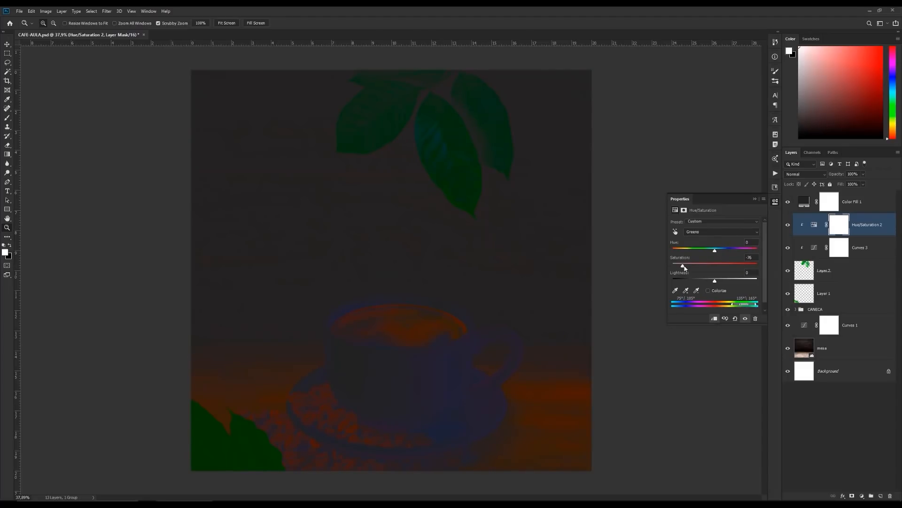
pyautogui.click(788, 202)
# Step: Rename Layer 2 to "folha 1" and convert it to a smart object
pyautogui.scroll(-3, 391, 270)
pyautogui.click(838, 271)
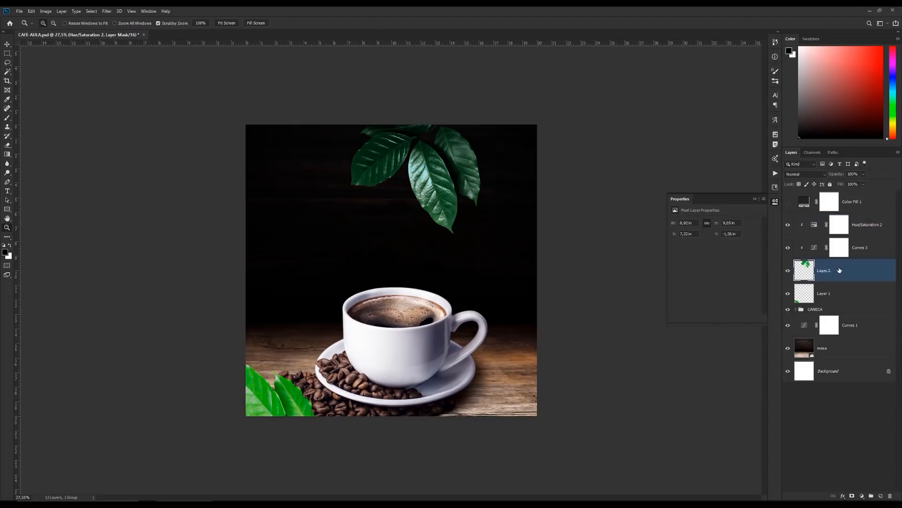
pyautogui.doubleClick(824, 272)
pyautogui.write('folha 1')
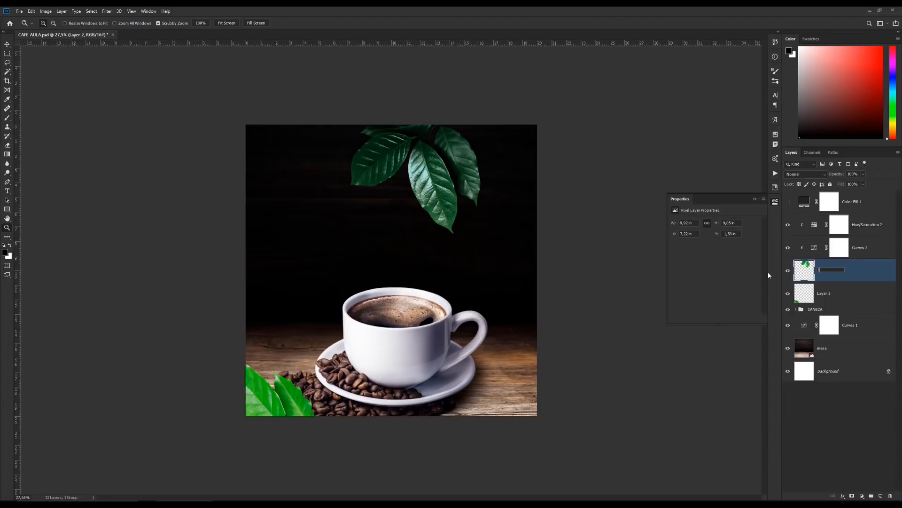
pyautogui.press('Return')
pyautogui.scroll(2, 444, 163)
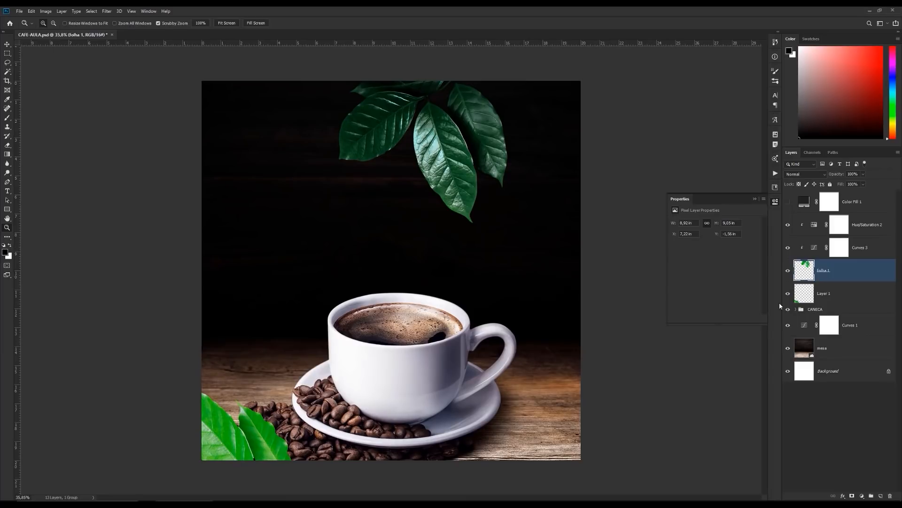
pyautogui.rightClick(841, 276)
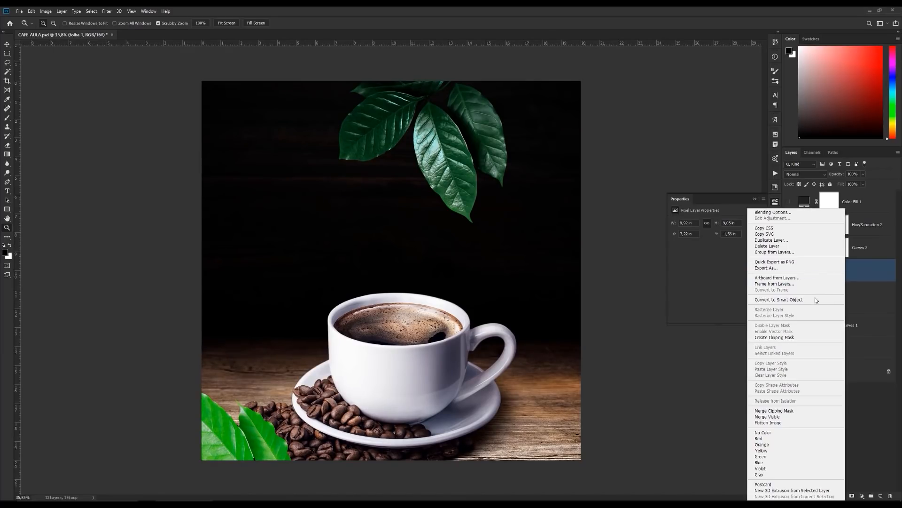
pyautogui.click(780, 302)
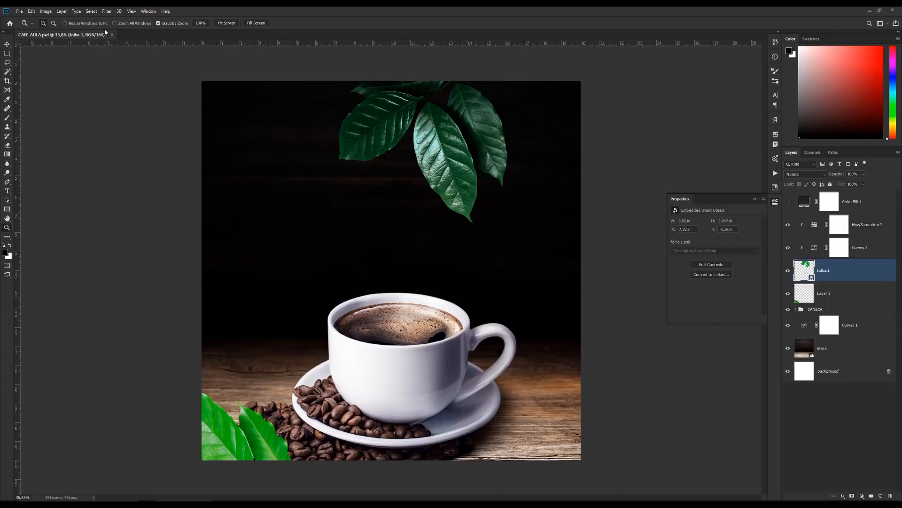
# Step: Apply a Gaussian Blur with a 25-pixel radius to the folha 1 layer
pyautogui.click(107, 12)
pyautogui.moveTo(151, 92)
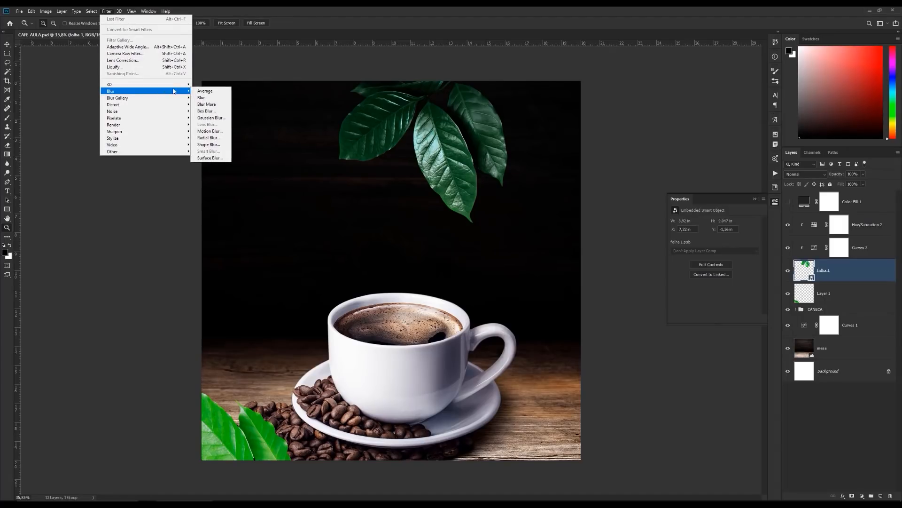
pyautogui.click(211, 118)
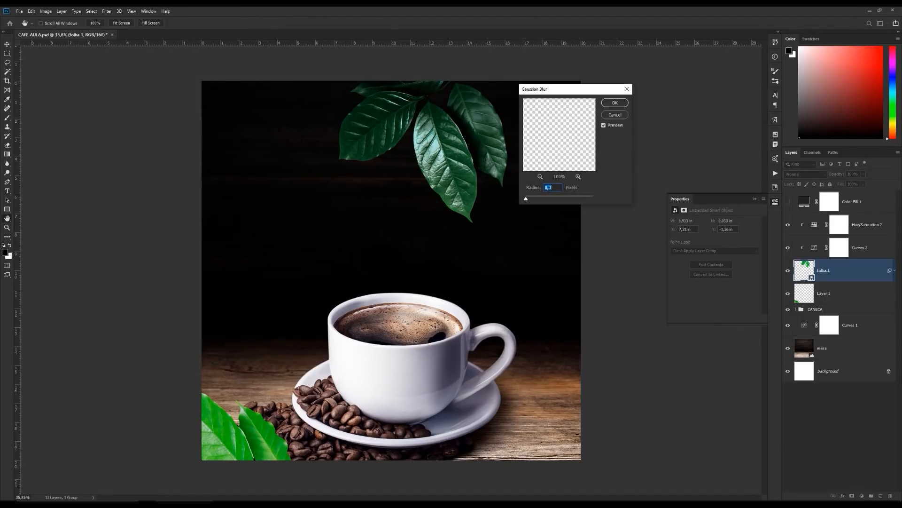
pyautogui.moveTo(535, 199); pyautogui.dragTo(557, 200)
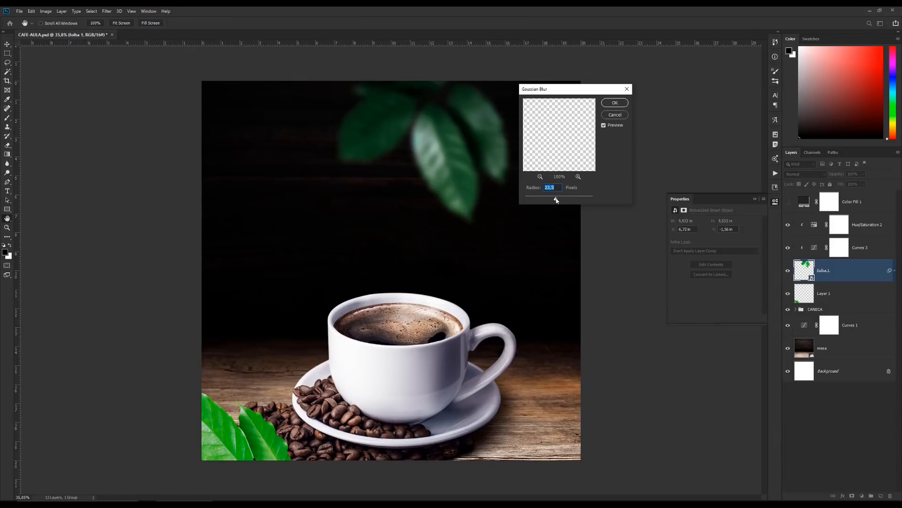
pyautogui.write('25')
pyautogui.click(613, 106)
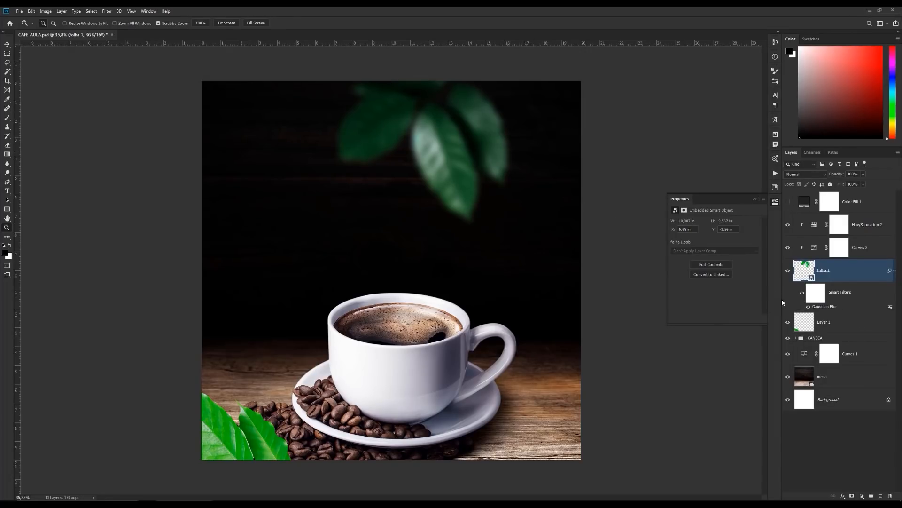
# Step: Compare the hanging leaves with the Gaussian Blur off and on, and recheck the filter's radius setting
pyautogui.click(809, 306)
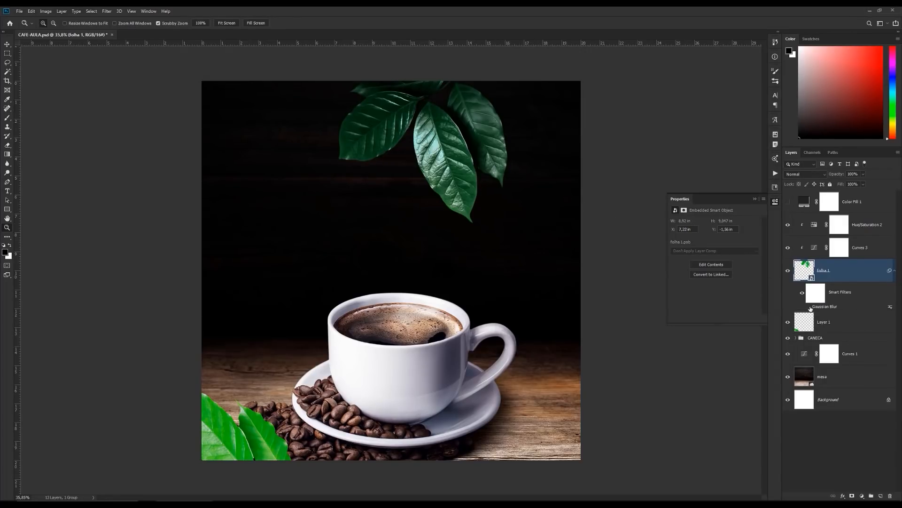
pyautogui.click(809, 307)
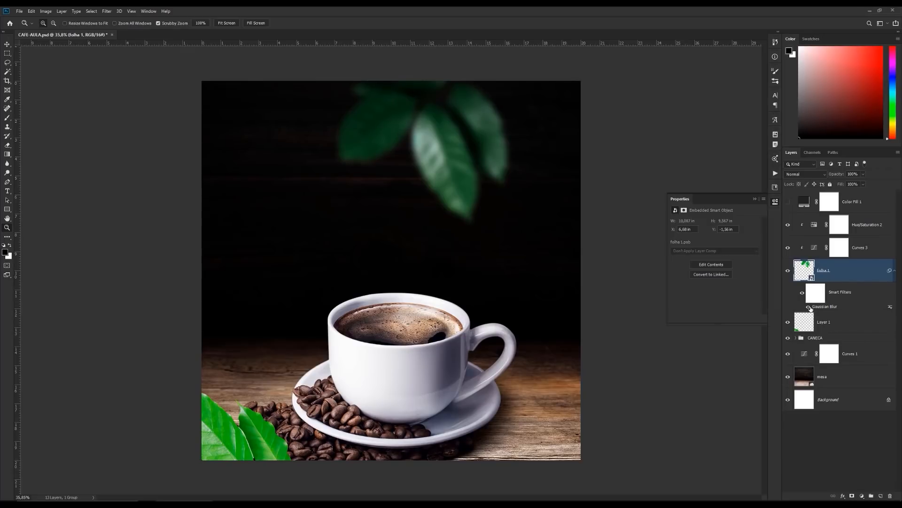
pyautogui.doubleClick(823, 306)
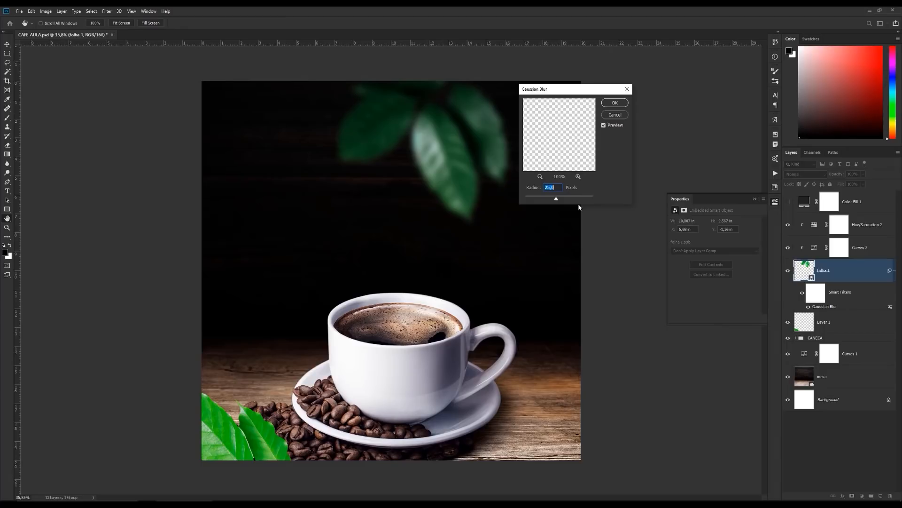
pyautogui.moveTo(556, 199)
pyautogui.mouseDown()
pyautogui.moveTo(547, 200)
pyautogui.moveTo(558, 200)
pyautogui.mouseUp()
pyautogui.click(615, 102)
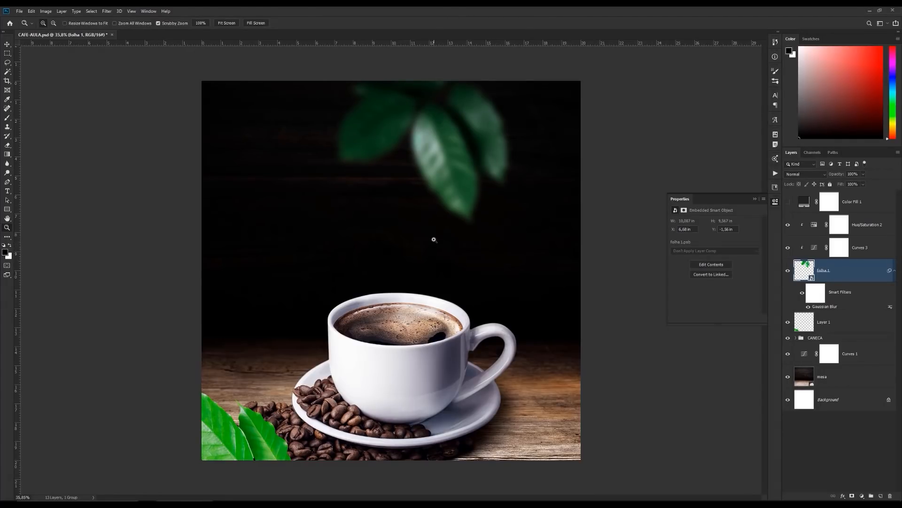
# Step: Check which leaves Layer 1 holds, rename it to "folha 2" and convert it to a smart object
pyautogui.scroll(1, 341, 334)
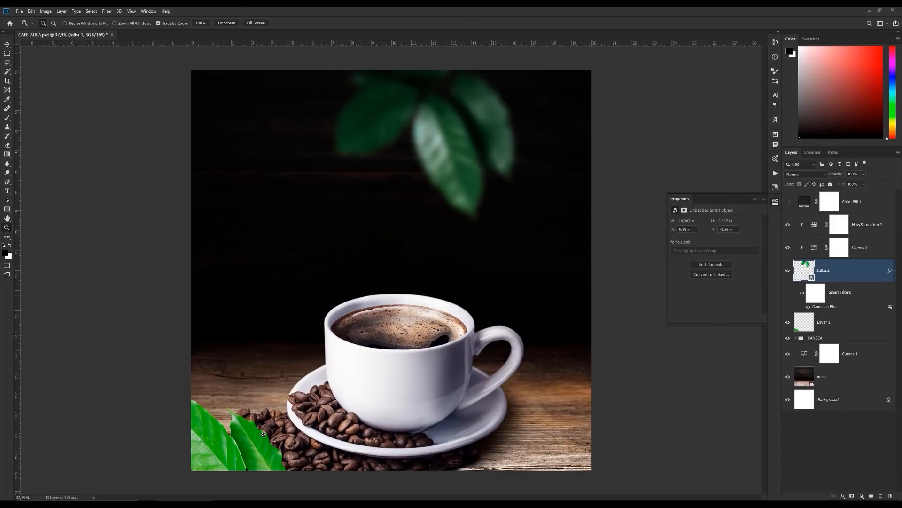
pyautogui.moveTo(251, 443); pyautogui.dragTo(306, 292)
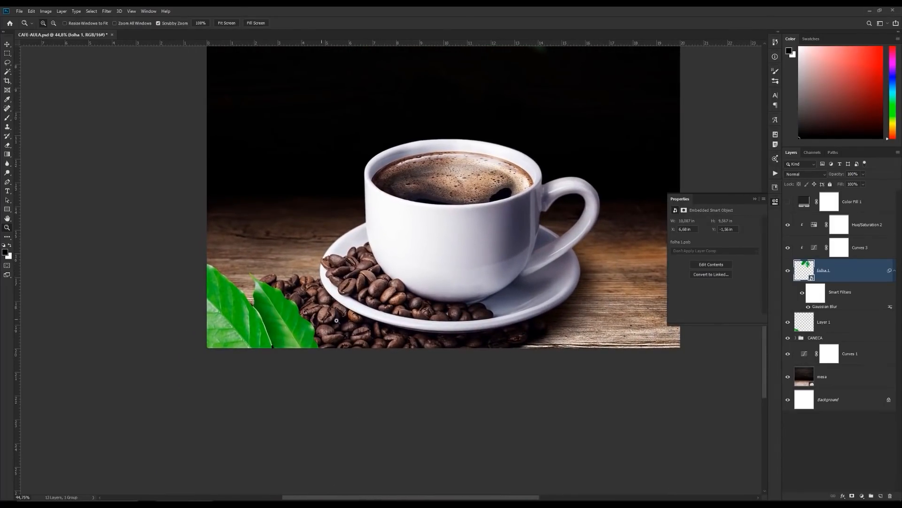
pyautogui.click(789, 323)
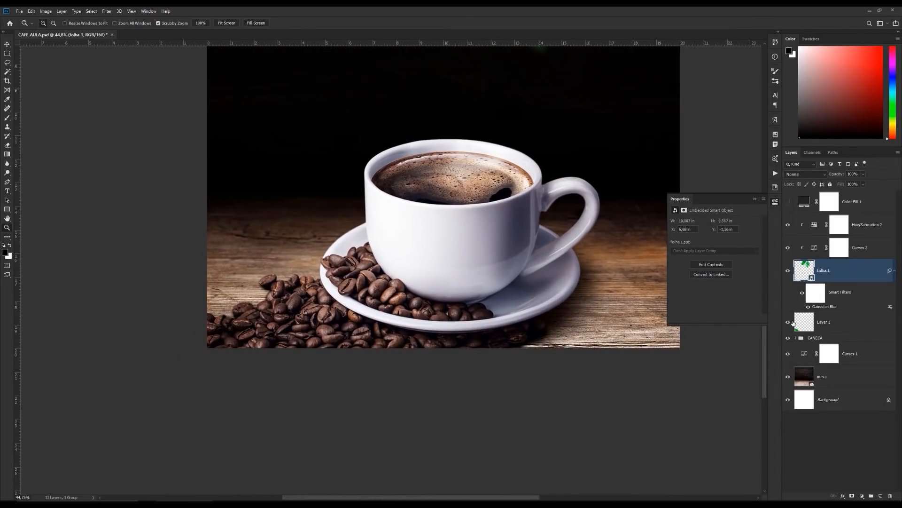
pyautogui.click(788, 322)
pyautogui.doubleClick(824, 322)
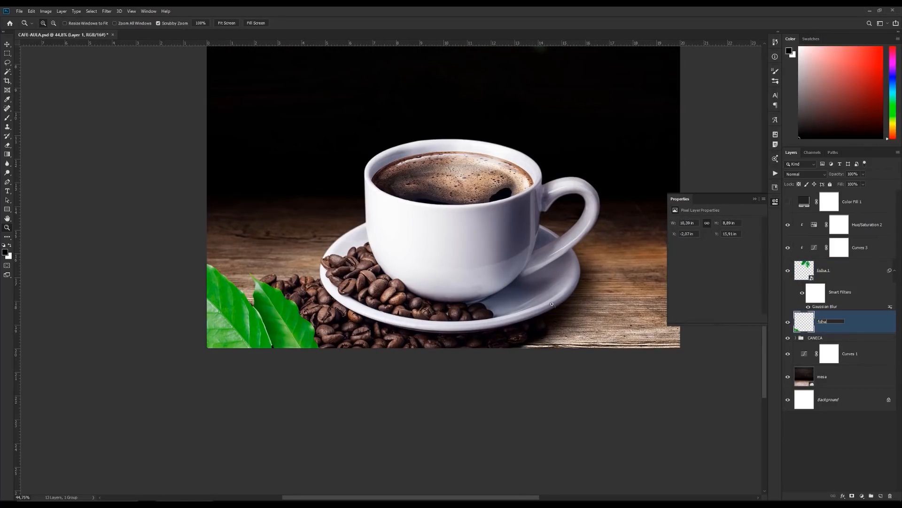
pyautogui.click(670, 374)
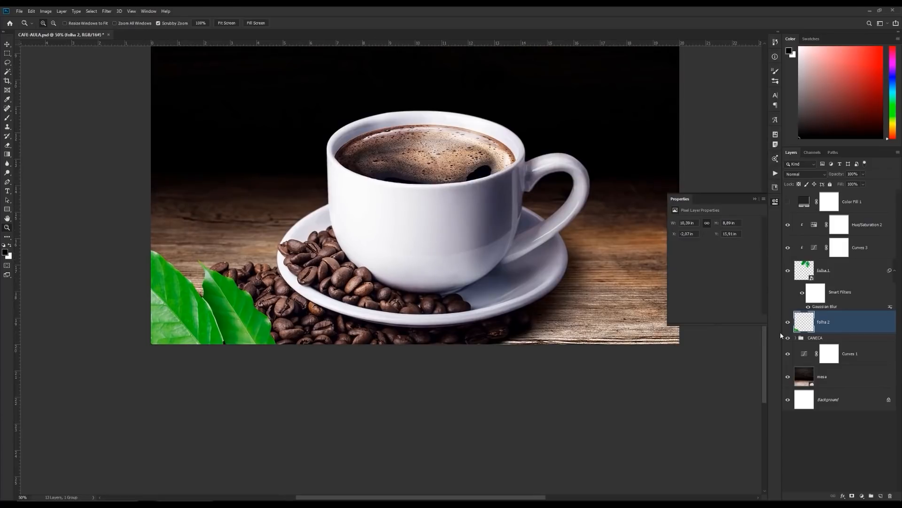
pyautogui.rightClick(805, 329)
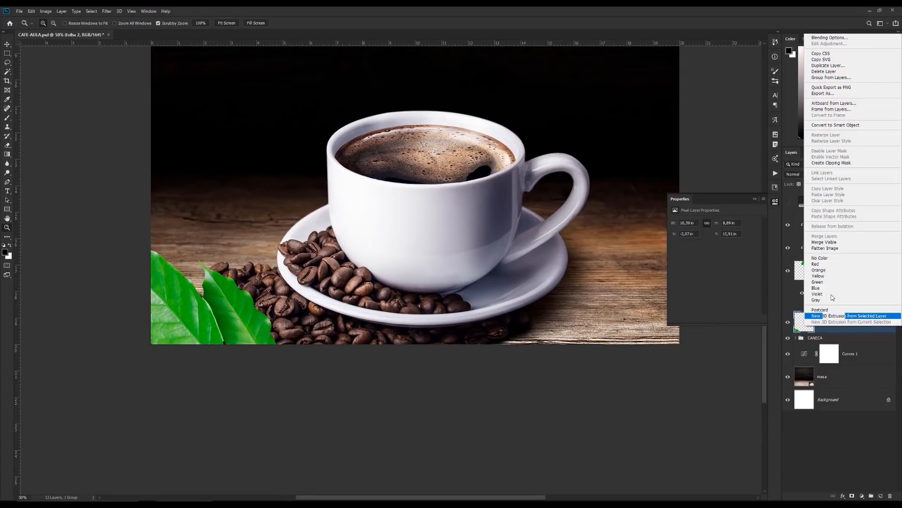
pyautogui.click(832, 125)
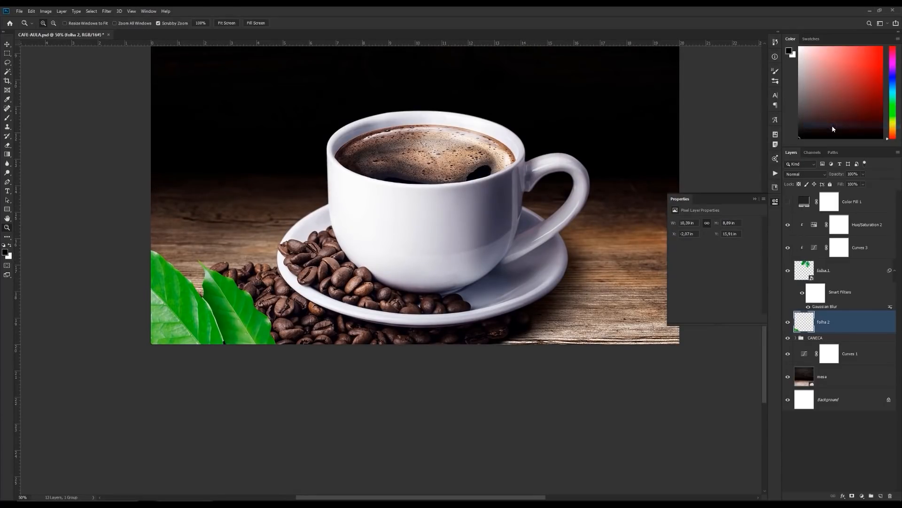
# Step: Apply the same 25-pixel Gaussian Blur to the folha 2 leaves in the composition's lower-left corner
pyautogui.click(106, 12)
pyautogui.click(113, 18)
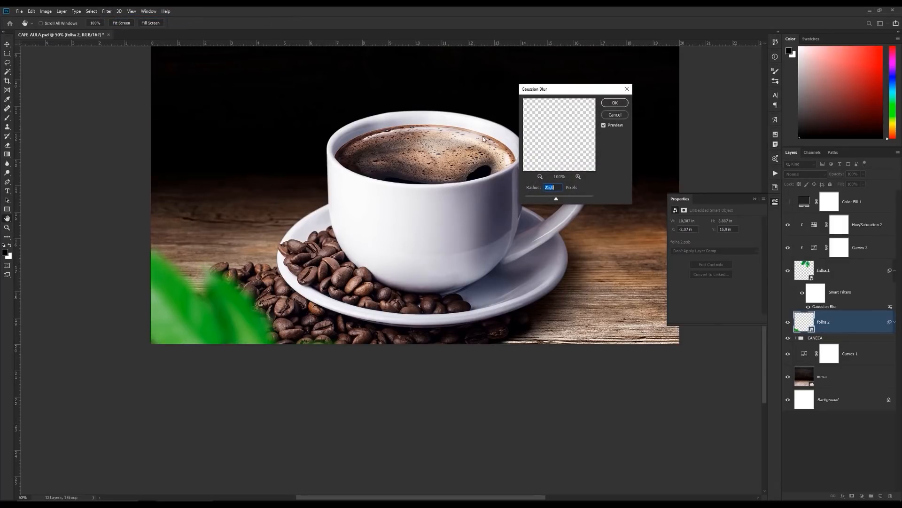
pyautogui.click(613, 102)
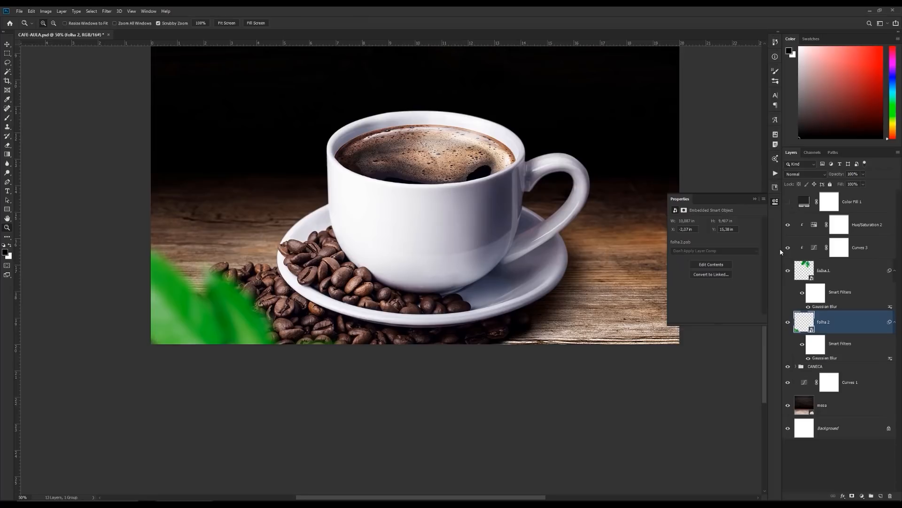
# Step: Select the Curves 3 and Hue/Saturation 2 adjustment layers together
pyautogui.click(875, 254)
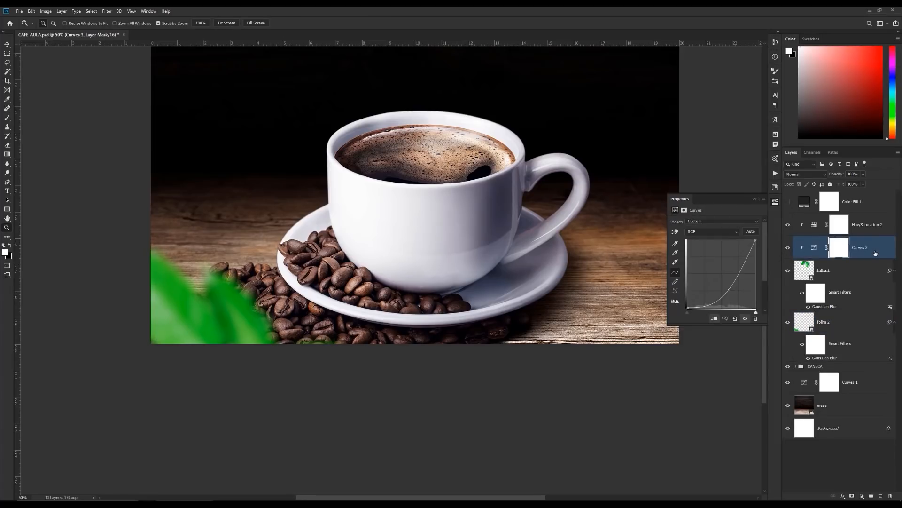
pyautogui.press('ctrl')
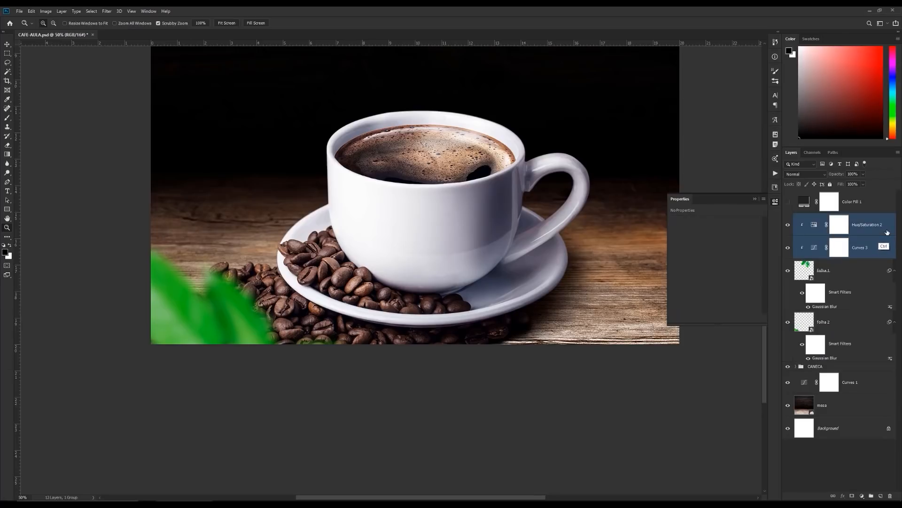
# Step: Duplicate the Hue/Saturation 2 and Curves 3 adjustment layers together, placing the copies directly above the folha 2 layer
pyautogui.keyDown('ctrl'); pyautogui.click(886, 232); pyautogui.keyUp('ctrl')
pyautogui.moveTo(887, 233); pyautogui.dragTo(827, 312)
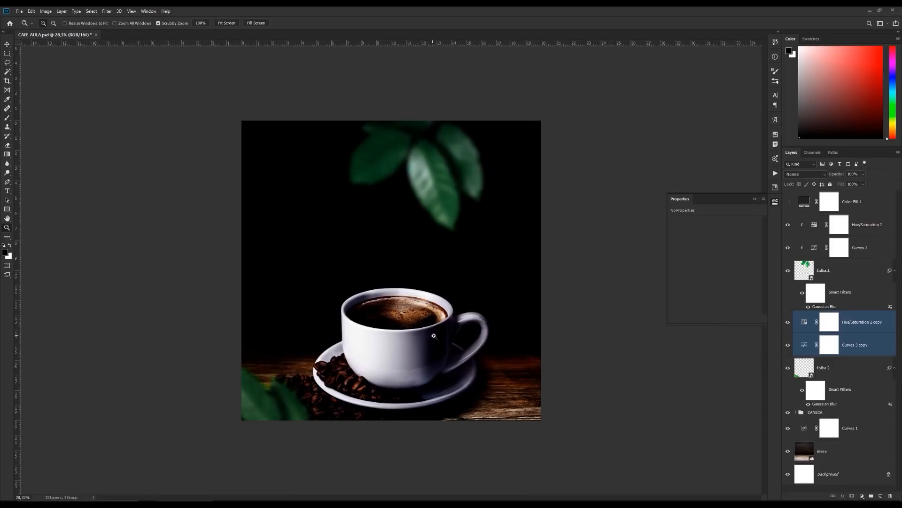
pyautogui.hotkey('ctrl', '0')
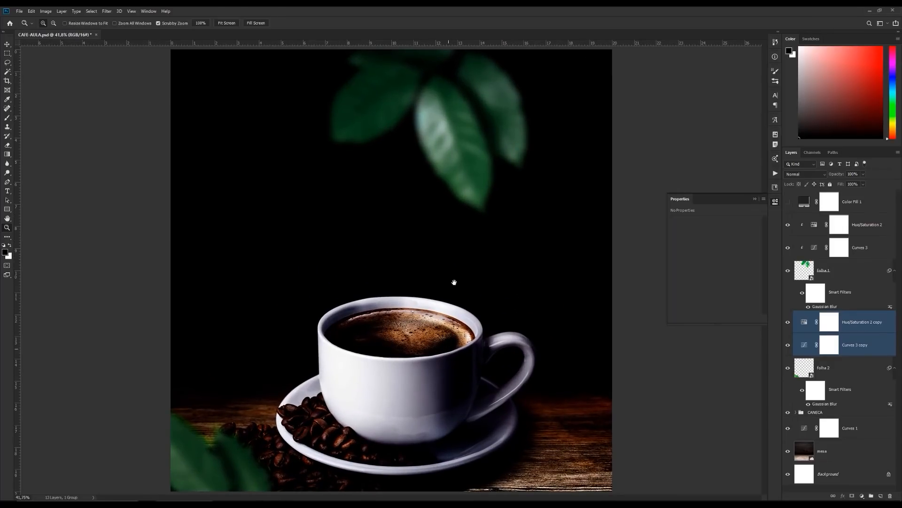
pyautogui.moveTo(609, 302); pyautogui.dragTo(588, 302)
# Step: Clip the Curves 3 copy and Hue/Saturation 2 copy adjustment layers to the folha 2 layer
pyautogui.click(880, 345)
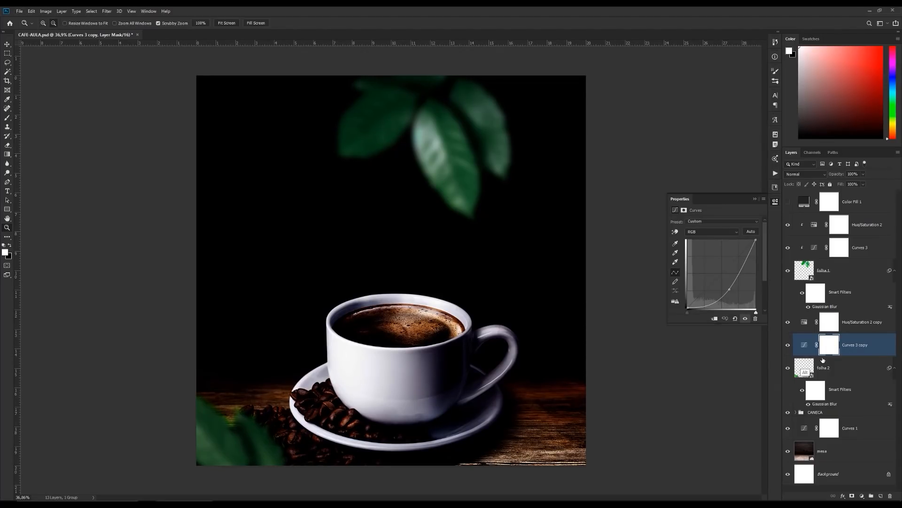
pyautogui.keyDown('alt'); pyautogui.click(805, 356); pyautogui.keyUp('alt')
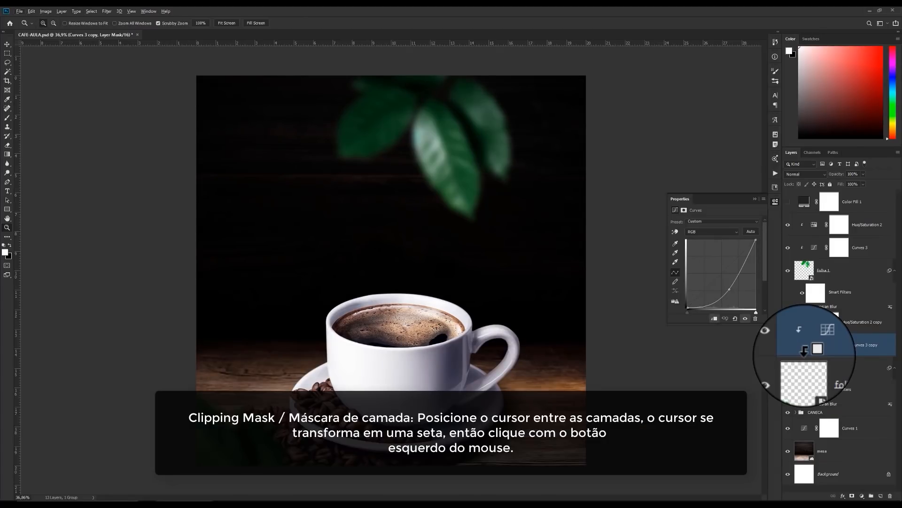
pyautogui.click(811, 330)
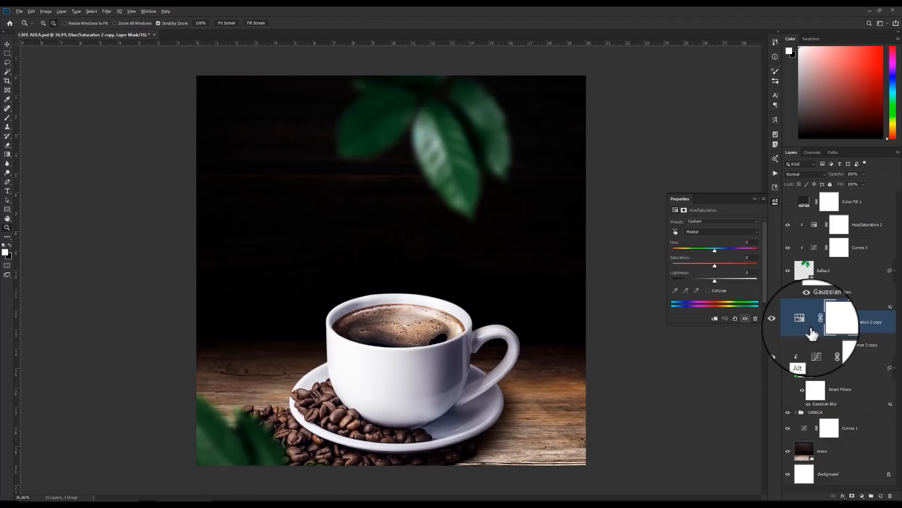
pyautogui.keyDown('alt'); pyautogui.click(805, 332); pyautogui.keyUp('alt')
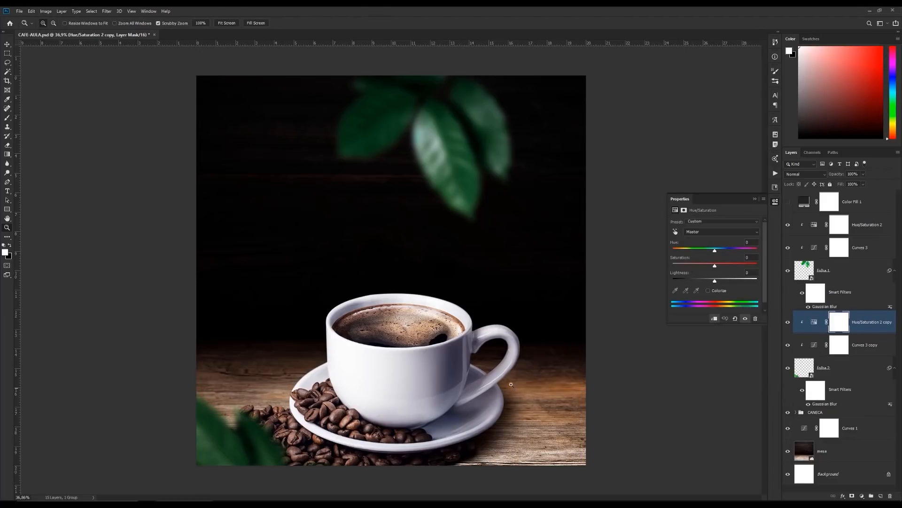
pyautogui.scroll(-3, 469, 376)
pyautogui.scroll(1, 352, 397)
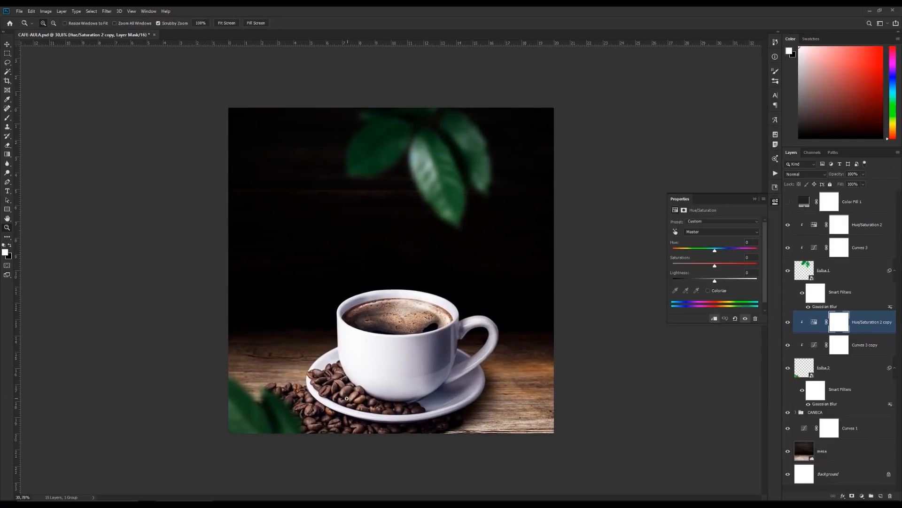
# Step: Group all leaf layers from folha 2 up to Hue/Saturation 2 and name the group FOLHAS
pyautogui.click(853, 372)
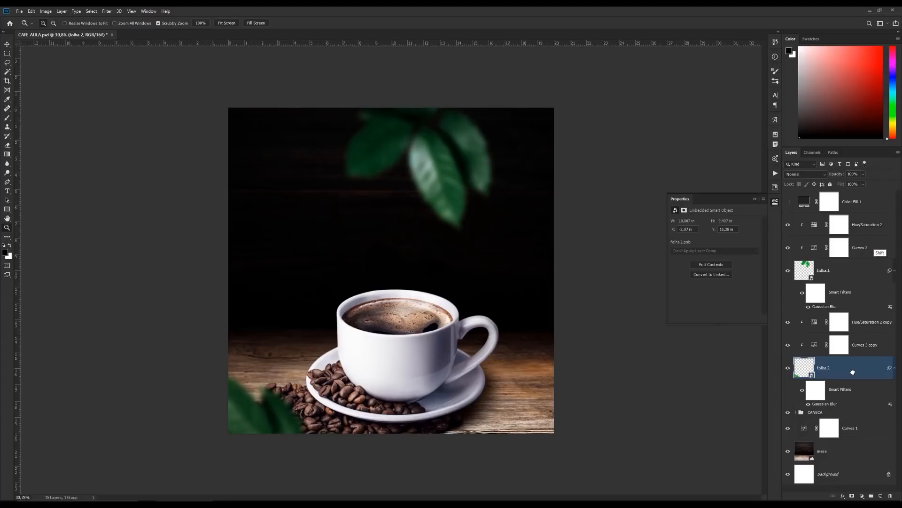
pyautogui.keyDown('shift'); pyautogui.click(875, 232); pyautogui.keyUp('shift')
pyautogui.hotkey('ctrl', 'g')
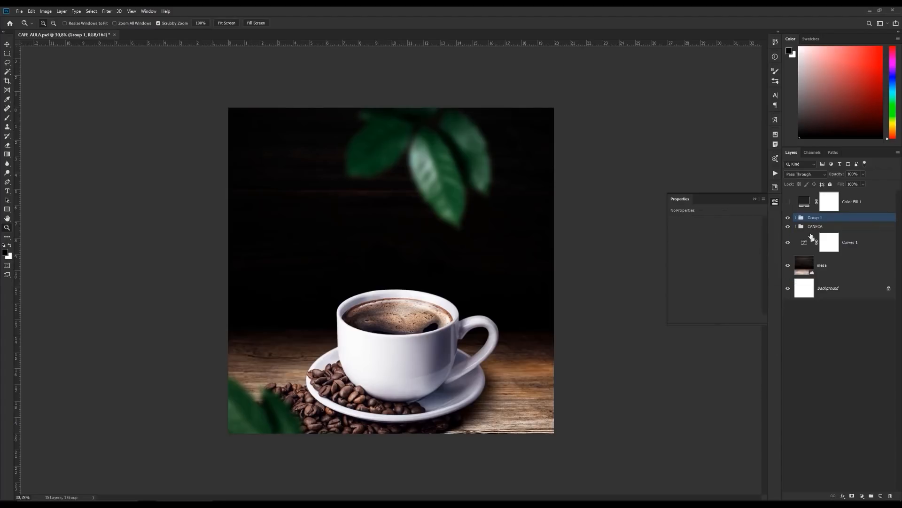
pyautogui.doubleClick(814, 217)
pyautogui.press('capslock')
pyautogui.write('FOLHAS')
pyautogui.press('capslock')
pyautogui.press('Return')
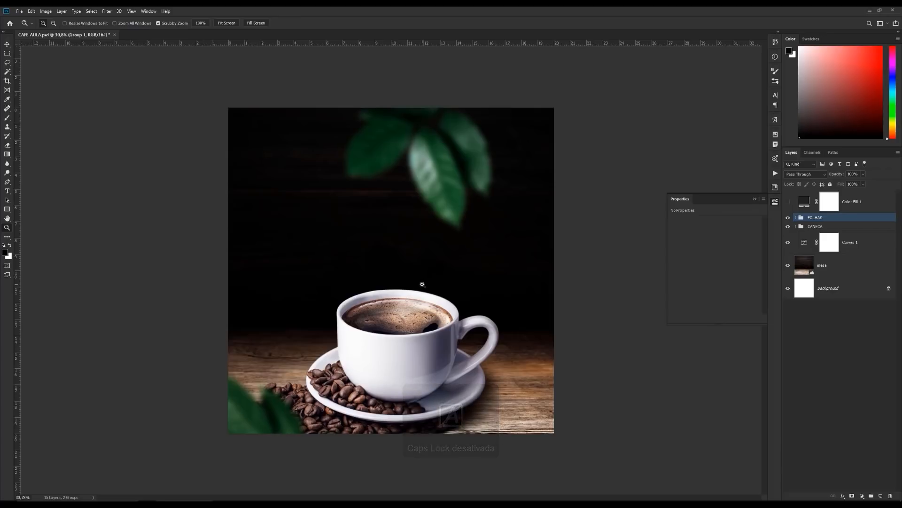
pyautogui.moveTo(422, 286); pyautogui.dragTo(399, 355)
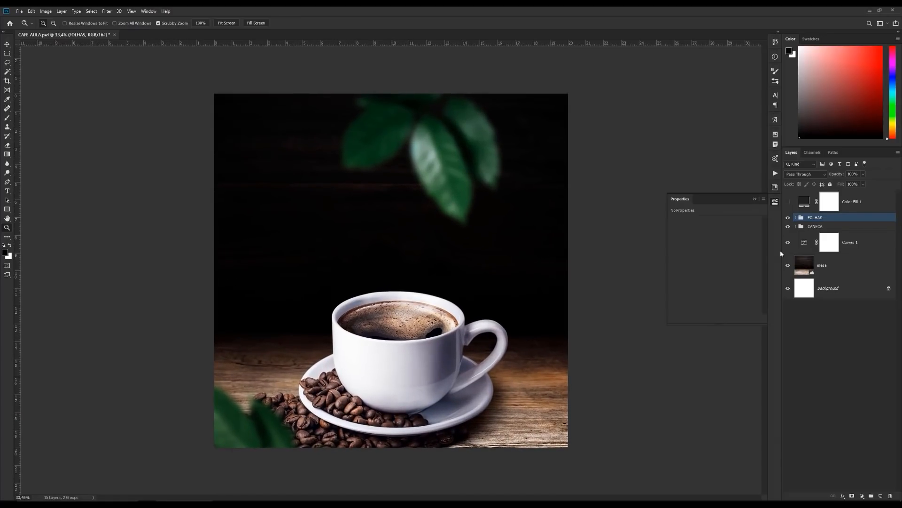
# Step: Place the Artwork 1 graphic from the Downloads library above the Hue/Saturation 1 layer inside the CANECA group
pyautogui.click(796, 227)
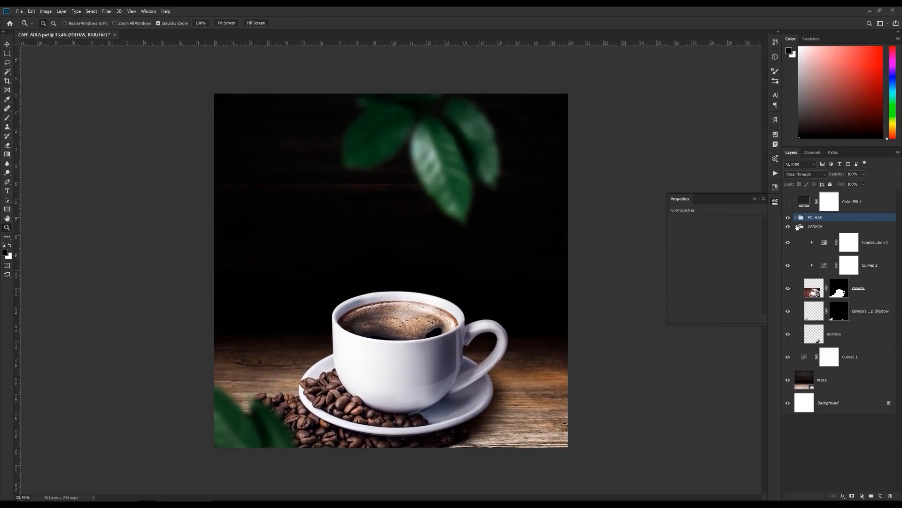
pyautogui.click(849, 242)
pyautogui.click(775, 187)
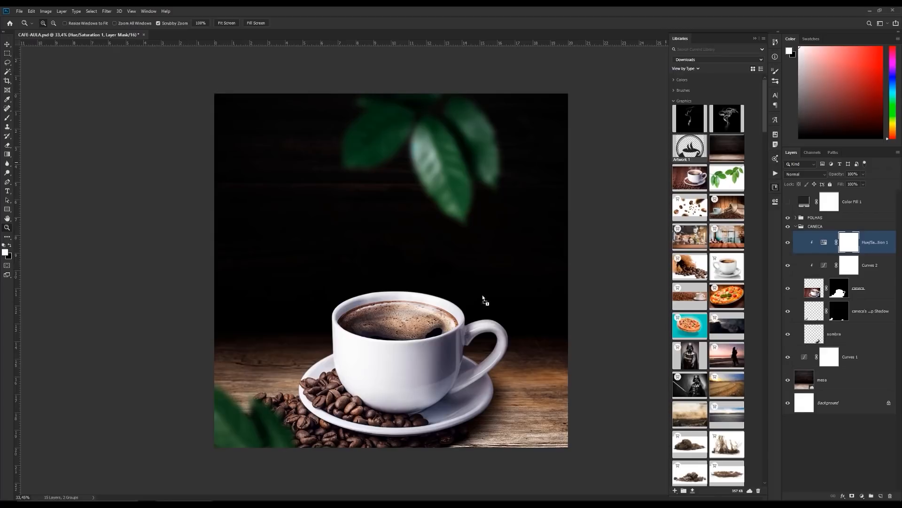
pyautogui.moveTo(400, 338); pyautogui.dragTo(400, 338)
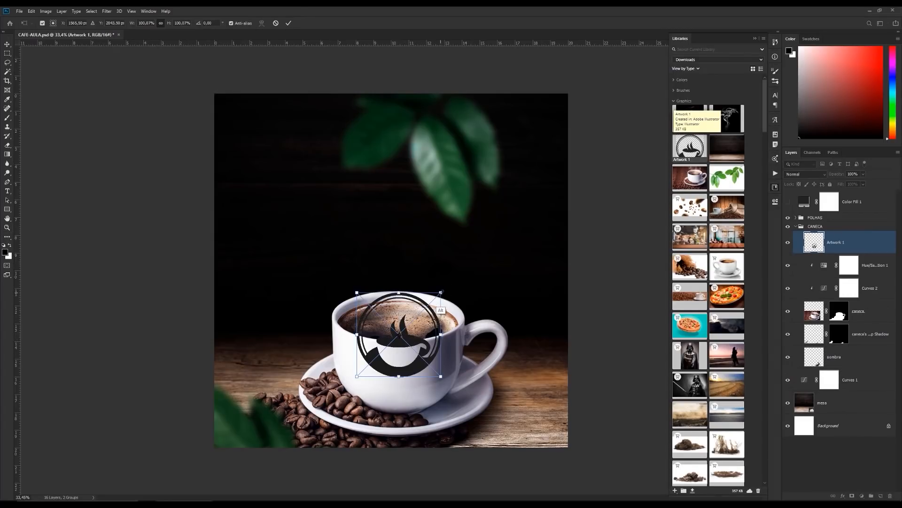
# Step: Scale the coffee logo artwork to about 41.45%, position it on the front of the white cup, and commit the placement
pyautogui.moveTo(445, 292); pyautogui.dragTo(426, 308)
pyautogui.moveTo(399, 335); pyautogui.dragTo(393, 370)
pyautogui.moveTo(420, 342); pyautogui.dragTo(412, 352)
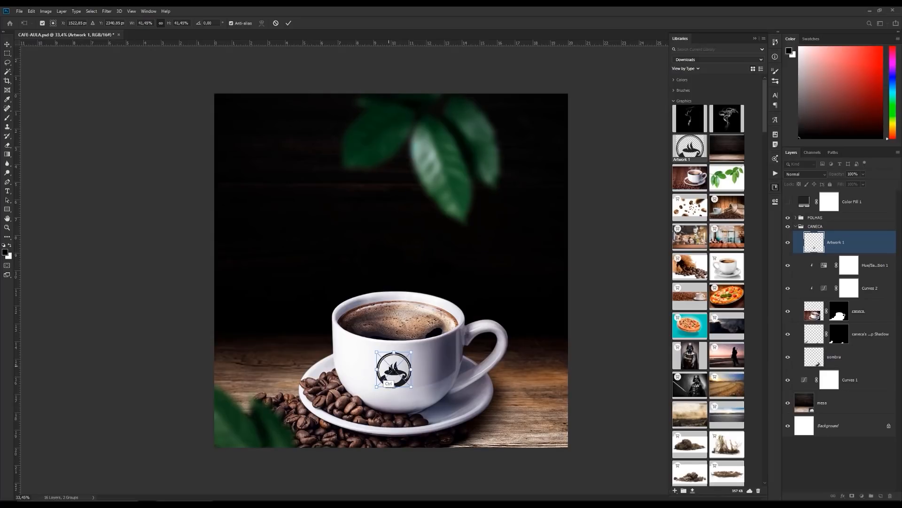
pyautogui.scroll(3, 411, 383)
pyautogui.moveTo(418, 402); pyautogui.dragTo(383, 304)
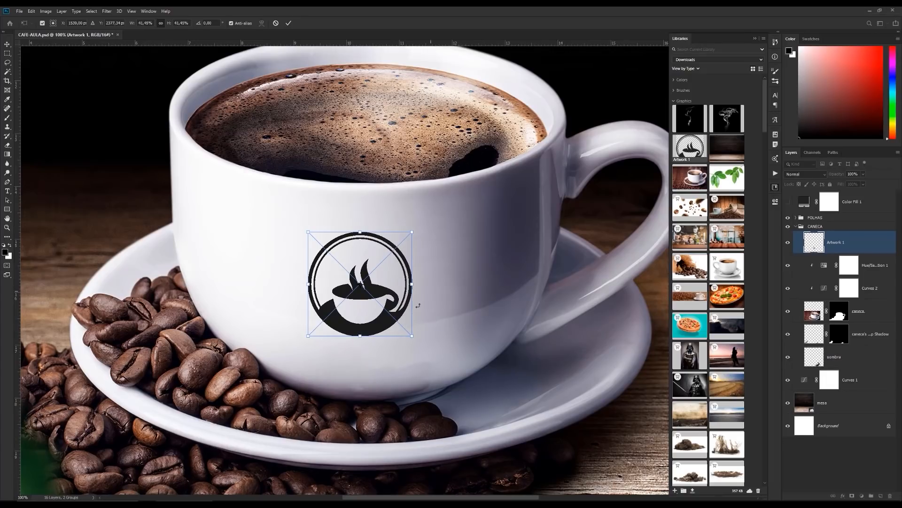
pyautogui.rightClick(377, 292)
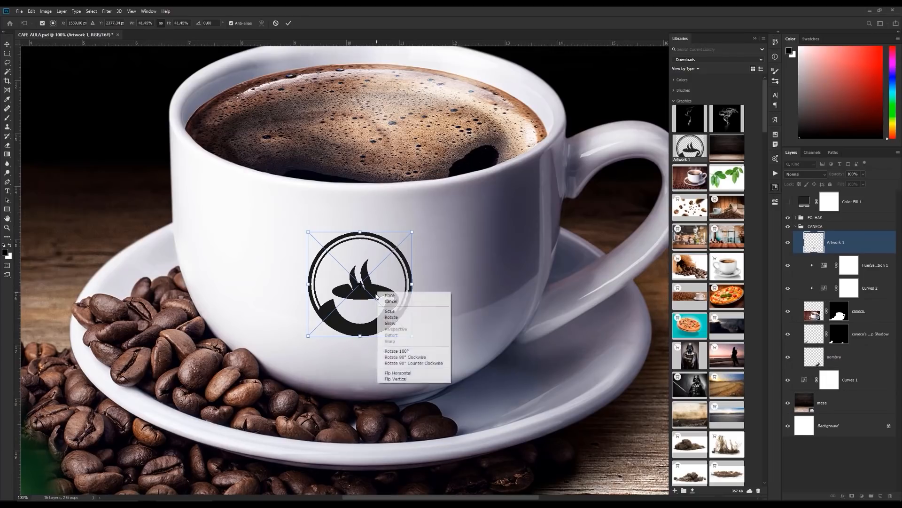
pyautogui.click(390, 324)
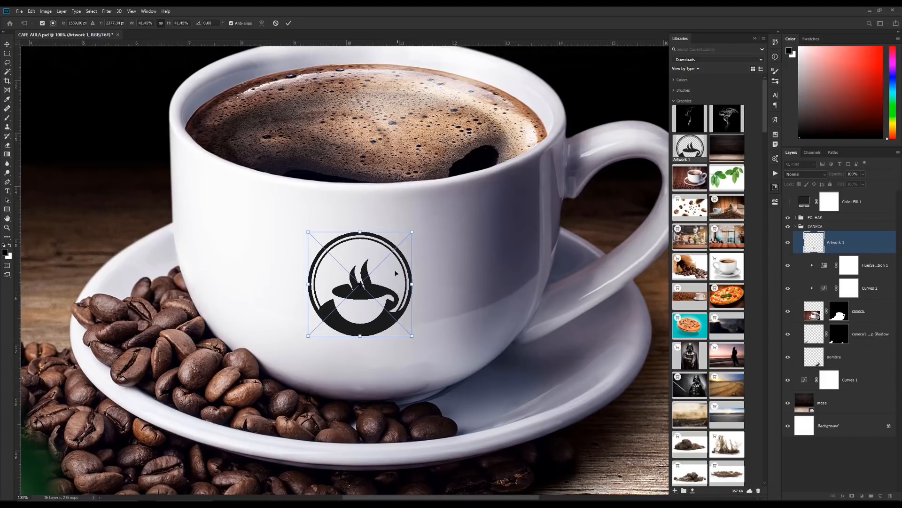
pyautogui.click(288, 22)
pyautogui.press('z')
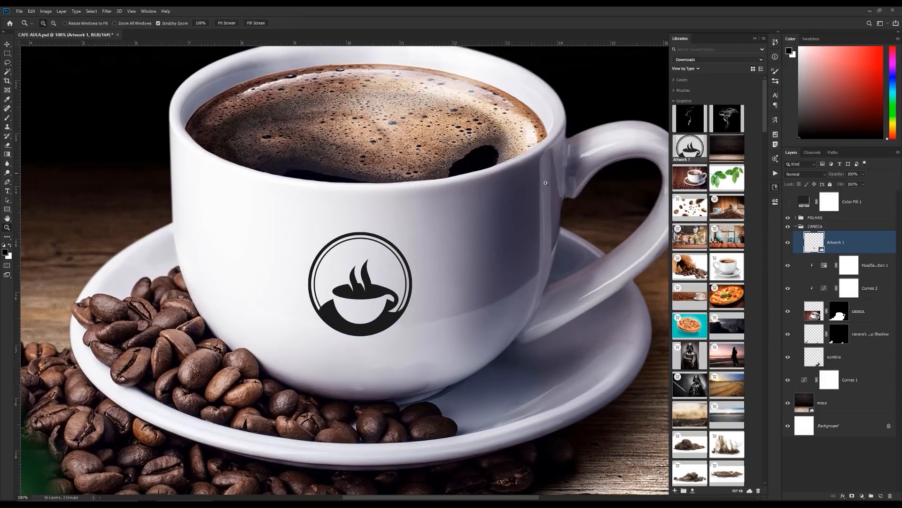
# Step: Rasterize the Artwork 1 layer and rename it logo
pyautogui.rightClick(781, 247)
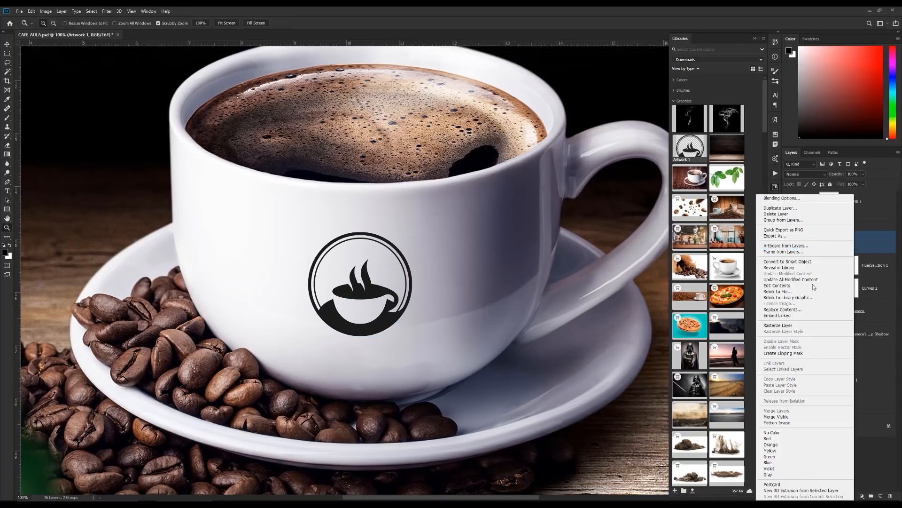
pyautogui.click(778, 326)
pyautogui.doubleClick(836, 243)
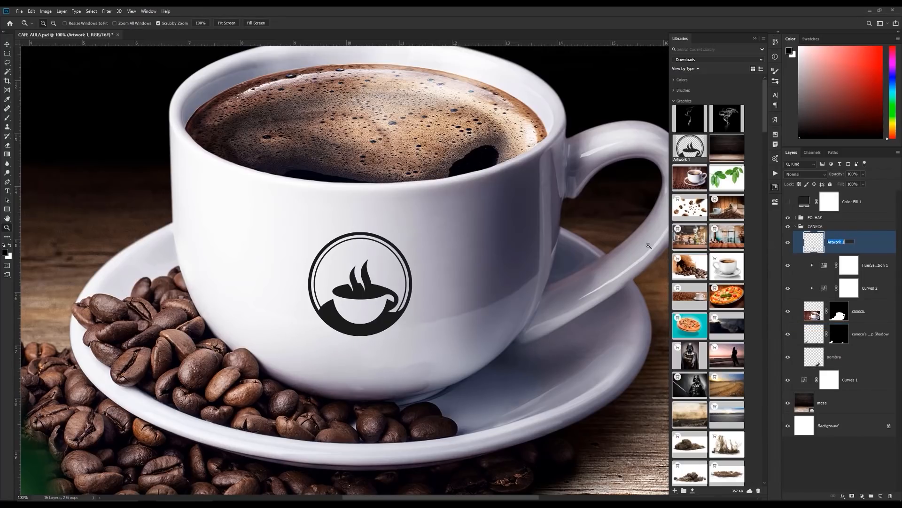
pyautogui.write('logo')
pyautogui.press('Return')
# Step: Warp the logo to follow the cup's curvature, pulling its lower corners inward and bulging its sides slightly outward
pyautogui.hotkey('ctrl', 't')
pyautogui.rightClick(368, 277)
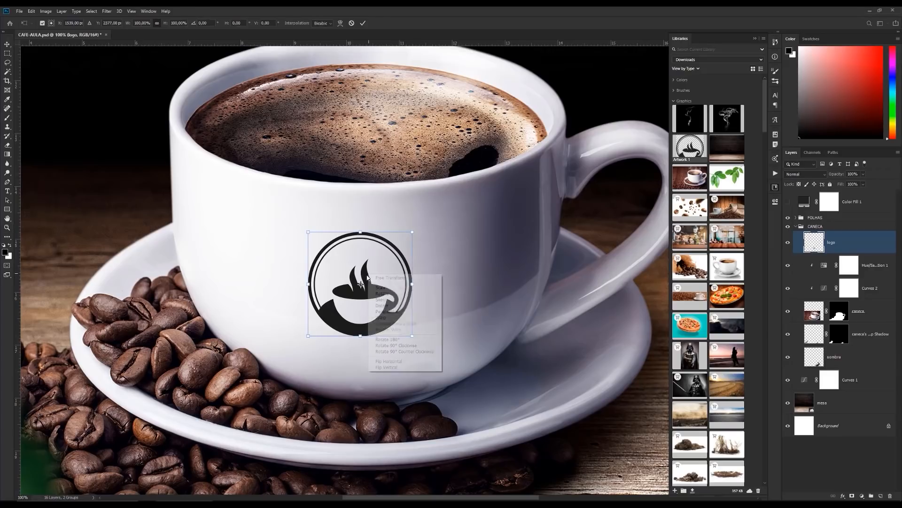
pyautogui.click(381, 318)
pyautogui.moveTo(309, 338); pyautogui.dragTo(313, 336)
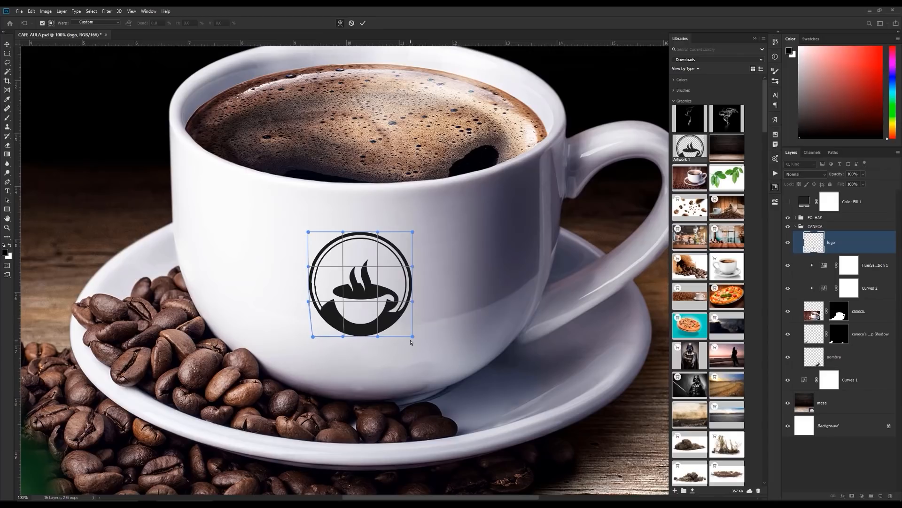
pyautogui.moveTo(411, 337); pyautogui.dragTo(409, 338)
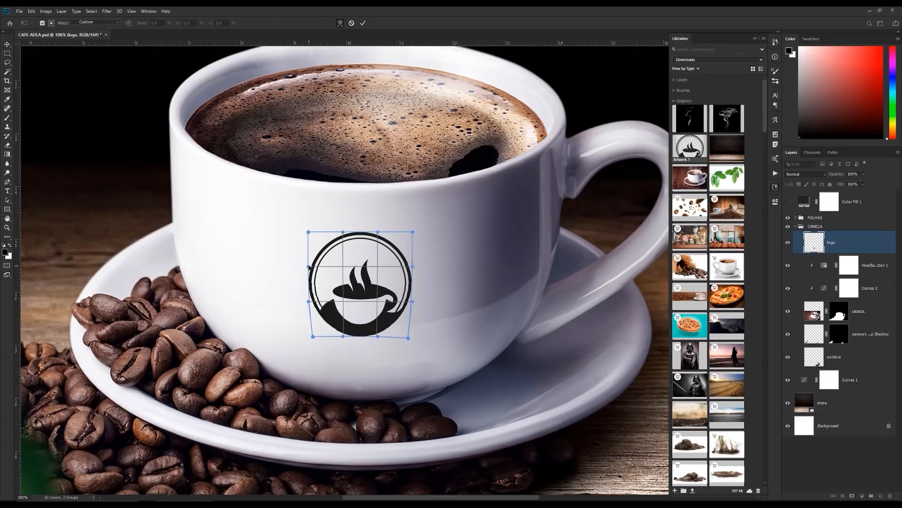
pyautogui.moveTo(309, 267); pyautogui.dragTo(307, 267)
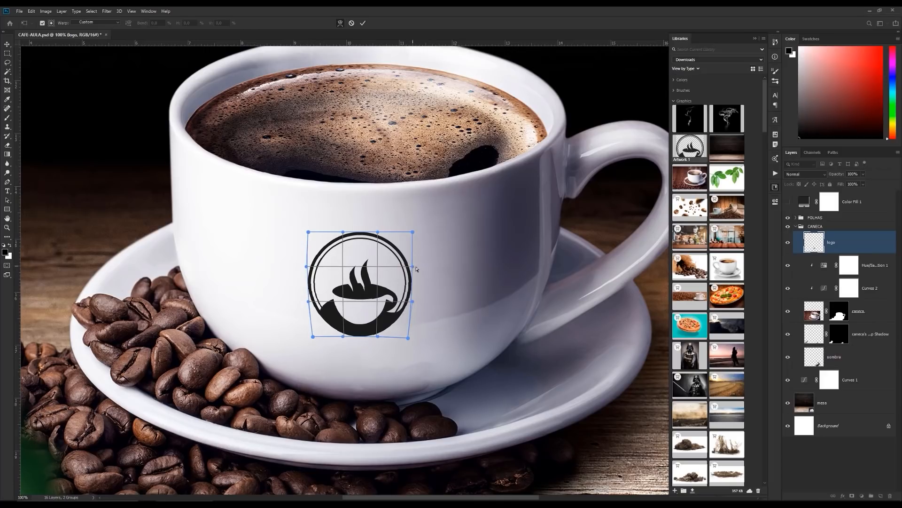
pyautogui.moveTo(416, 268); pyautogui.dragTo(415, 268)
pyautogui.moveTo(414, 304); pyautogui.dragTo(417, 303)
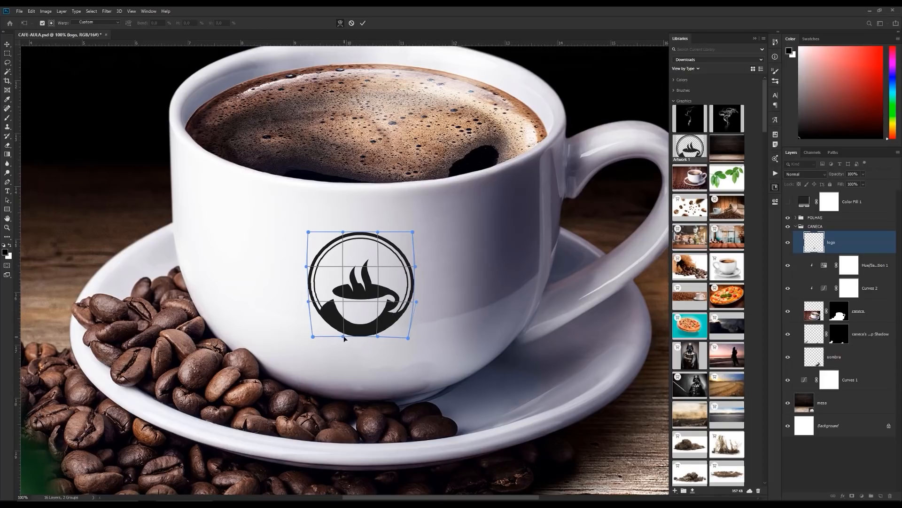
pyautogui.moveTo(345, 337); pyautogui.dragTo(344, 338)
pyautogui.press('Return')
# Step: Reposition the warped logo slightly on the front of the cup
pyautogui.press('z')
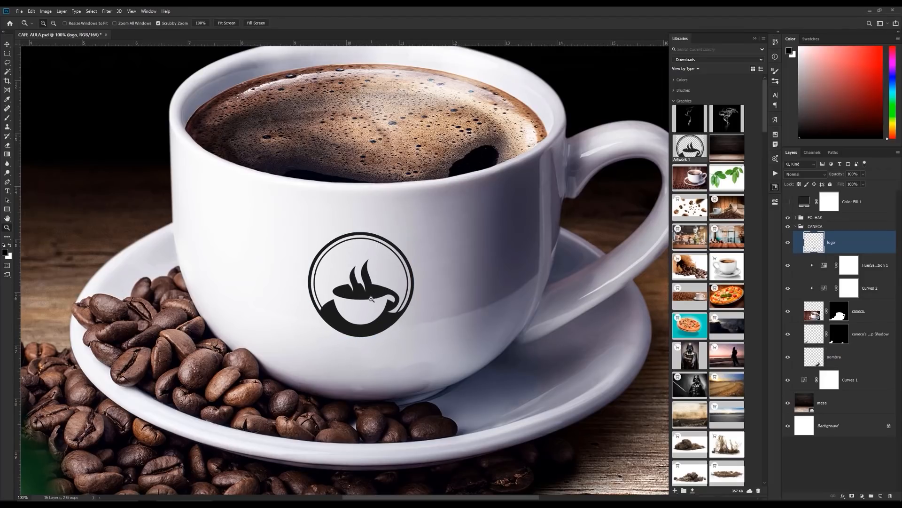
pyautogui.press('v')
pyautogui.moveTo(368, 291); pyautogui.dragTo(387, 280)
pyautogui.press('z')
# Step: Lighten the logo with a Hue/Saturation adjustment, setting Lightness to +11
pyautogui.press('ctrl')
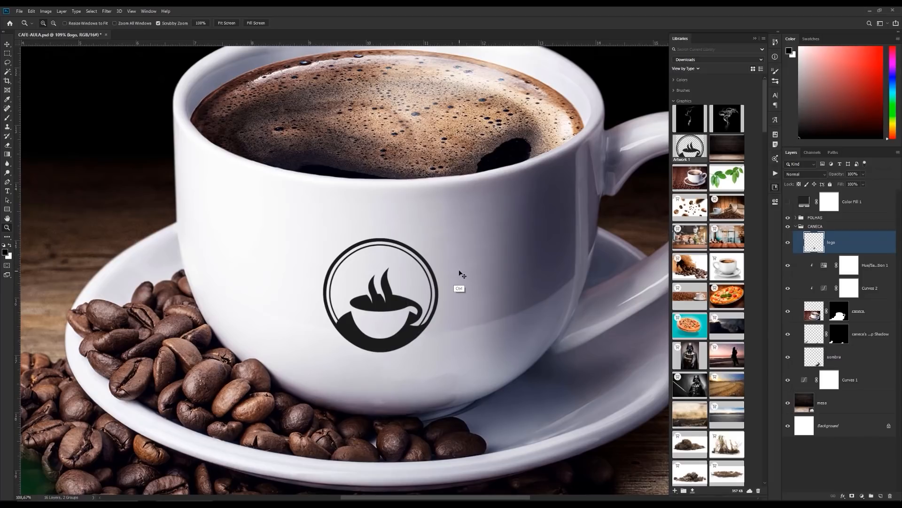
pyautogui.hotkey('ctrl', 'u')
pyautogui.moveTo(545, 86); pyautogui.dragTo(480, 111)
pyautogui.moveTo(523, 193); pyautogui.dragTo(527, 197)
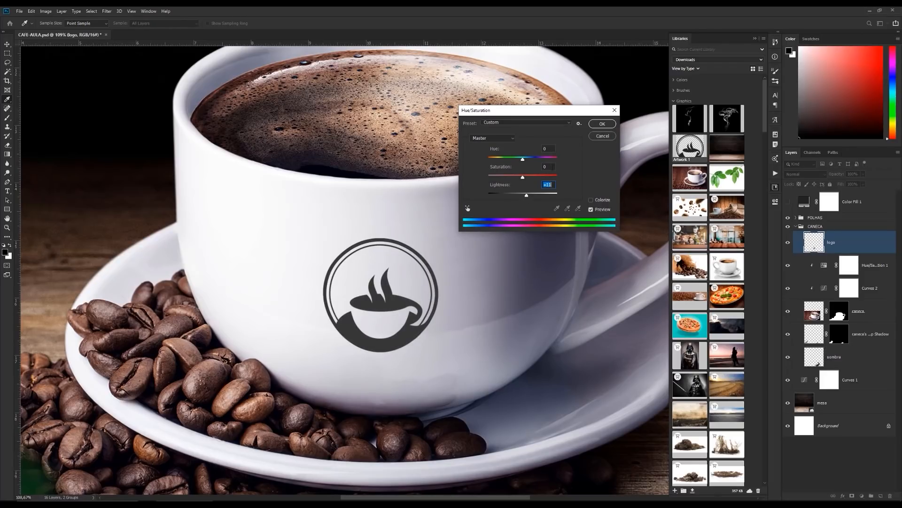
pyautogui.click(601, 124)
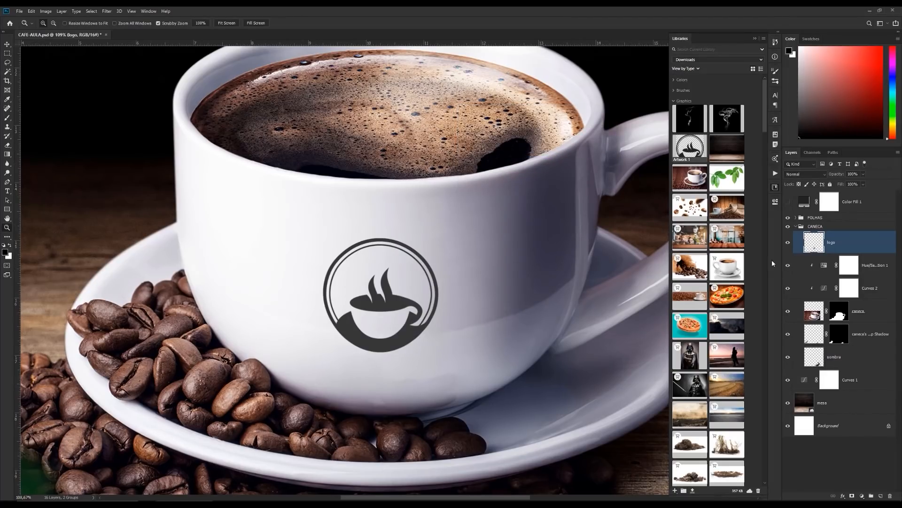
# Step: Blend the logo layer into the cup's highlights by splitting and lowering the white Blend If slider of the Underlying Layer
pyautogui.click(424, 330)
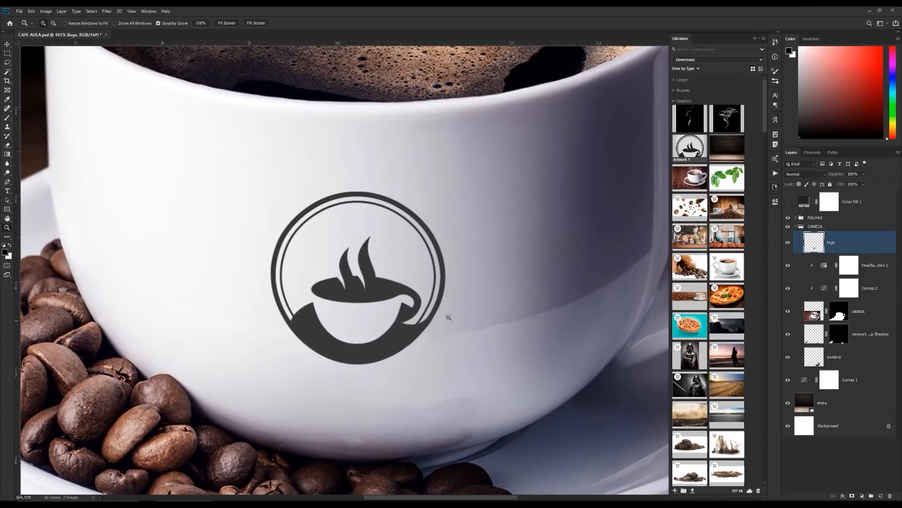
pyautogui.moveTo(423, 329); pyautogui.dragTo(422, 329)
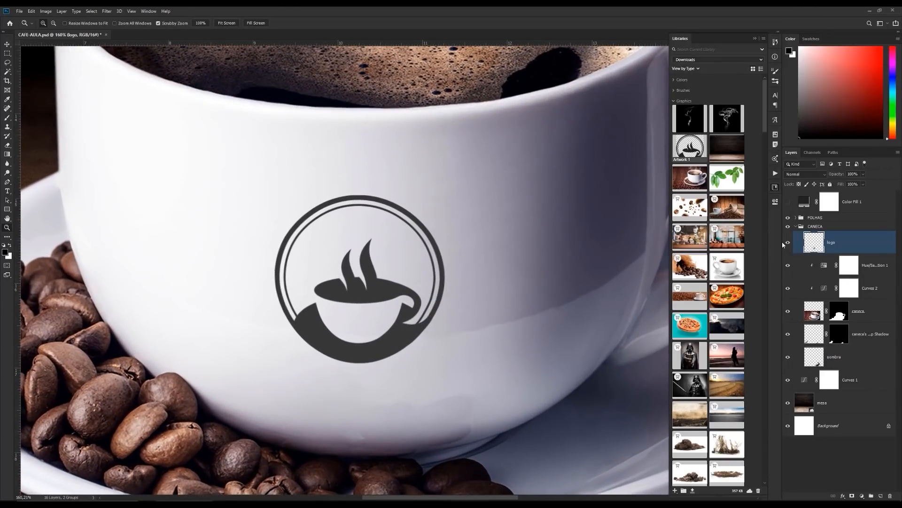
pyautogui.doubleClick(870, 240)
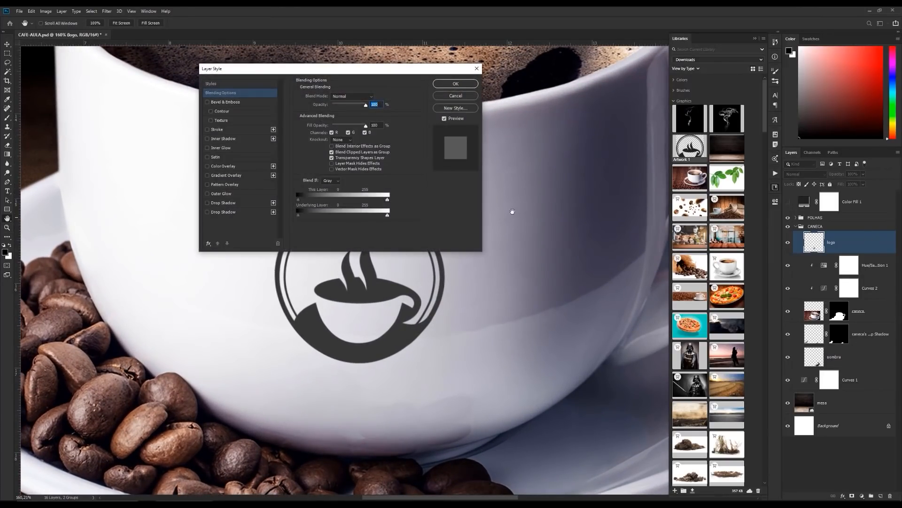
pyautogui.moveTo(355, 67); pyautogui.dragTo(403, 45)
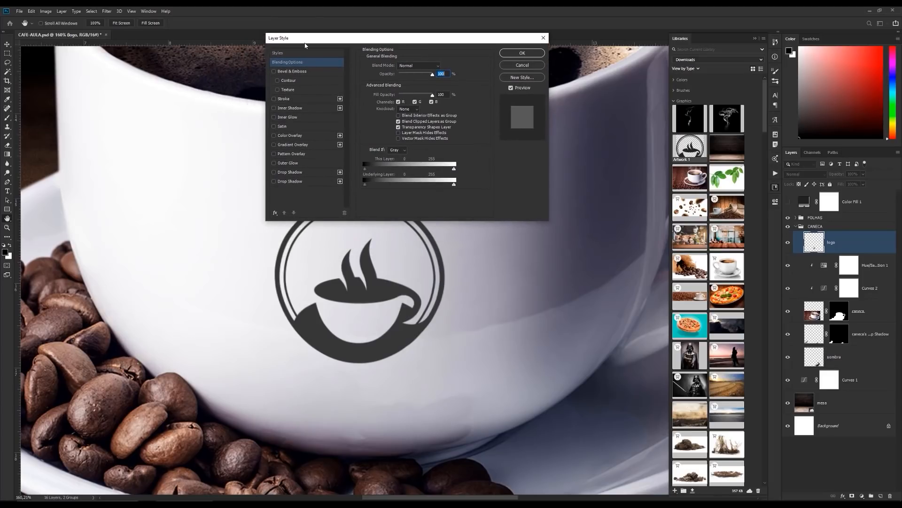
pyautogui.click(291, 63)
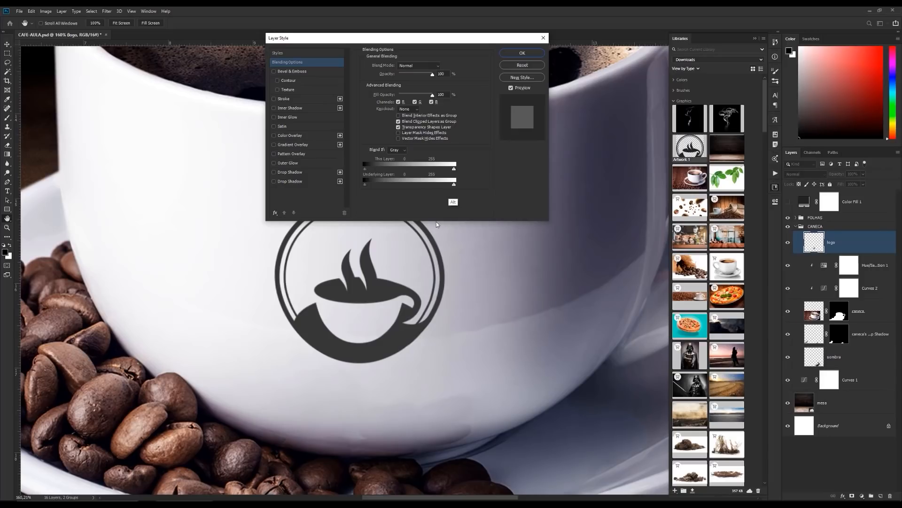
pyautogui.moveTo(454, 185); pyautogui.dragTo(443, 187)
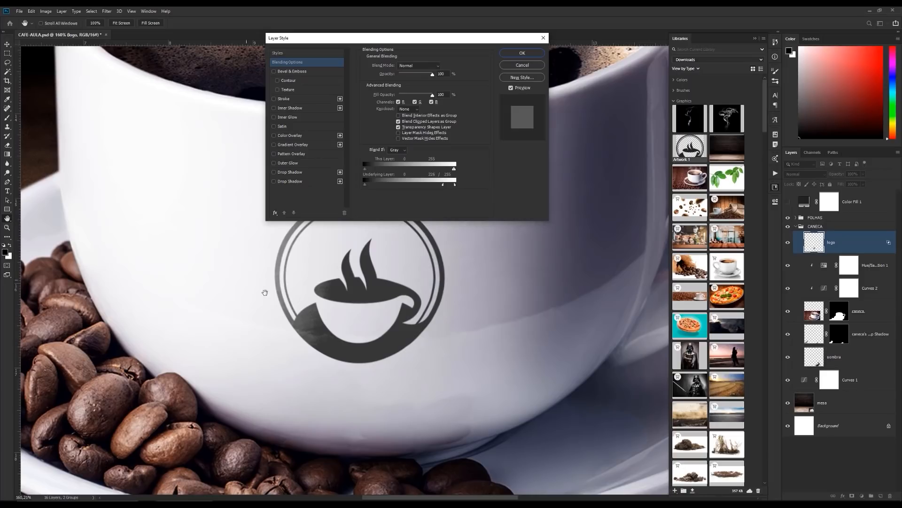
pyautogui.moveTo(442, 185); pyautogui.dragTo(443, 186)
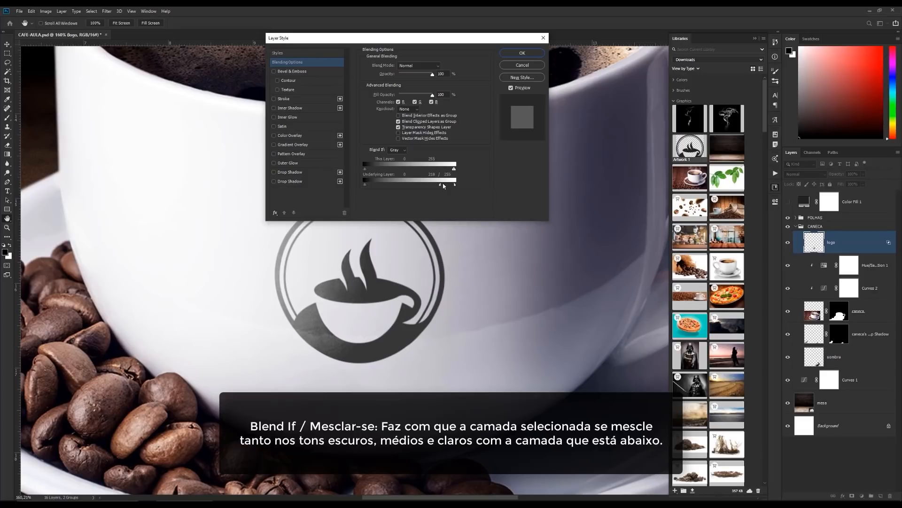
pyautogui.moveTo(443, 185); pyautogui.dragTo(375, 209)
pyautogui.click(523, 53)
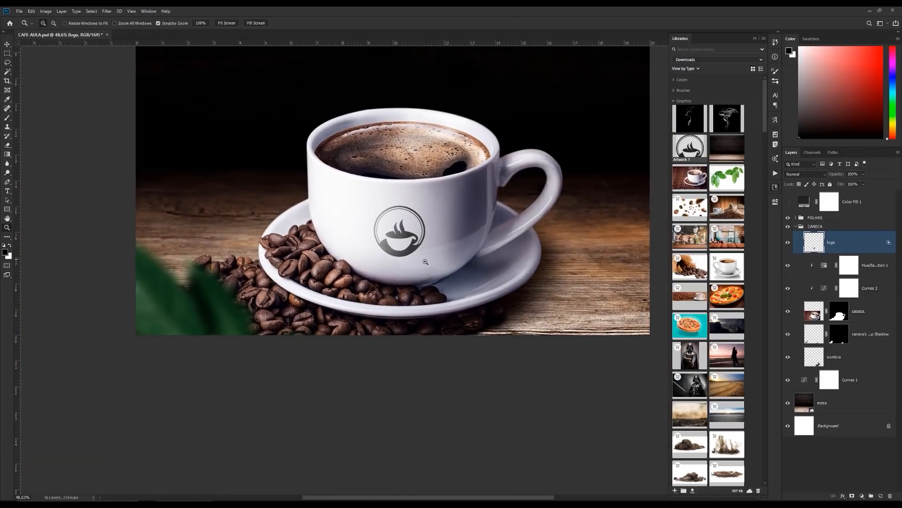
# Step: Place the Smoke Overlay 35 graphic above the cup, scale it down to slightly wider than the cup body, and rasterize its layer
pyautogui.press('ctrl')
pyautogui.hotkey('ctrl', 'shift', 'z')
pyautogui.moveTo(409, 249)
pyautogui.mouseDown()
pyautogui.moveTo(442, 255)
pyautogui.moveTo(412, 255)
pyautogui.mouseUp()
pyautogui.moveTo(455, 230); pyautogui.dragTo(441, 250)
pyautogui.hotkey('ctrl', '0')
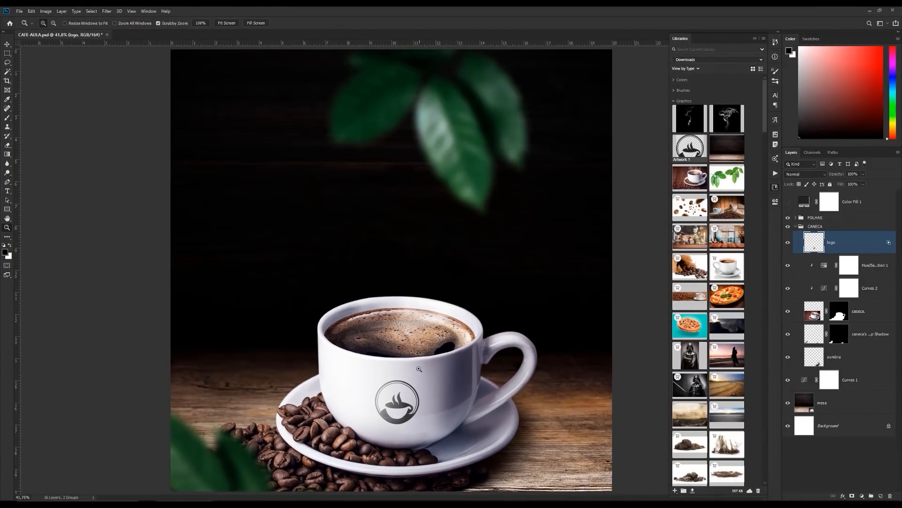
pyautogui.moveTo(419, 369); pyautogui.dragTo(422, 319)
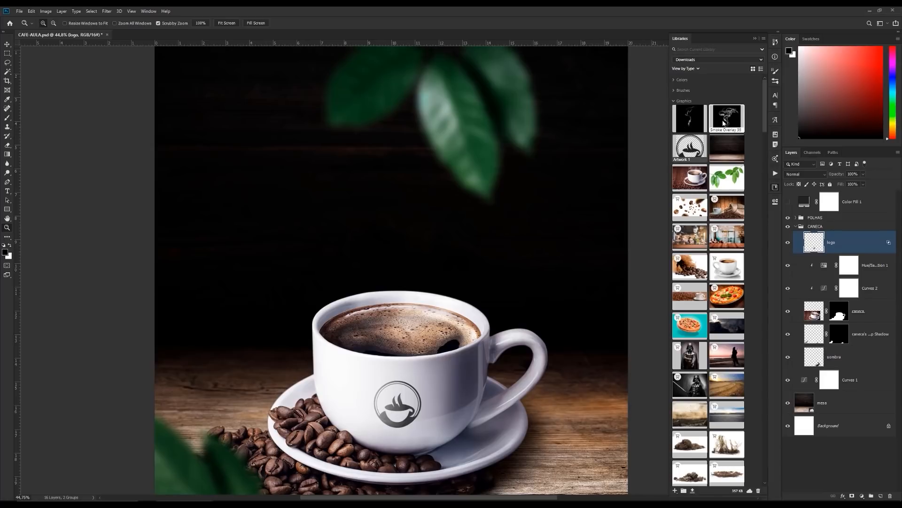
pyautogui.moveTo(687, 133); pyautogui.dragTo(408, 274)
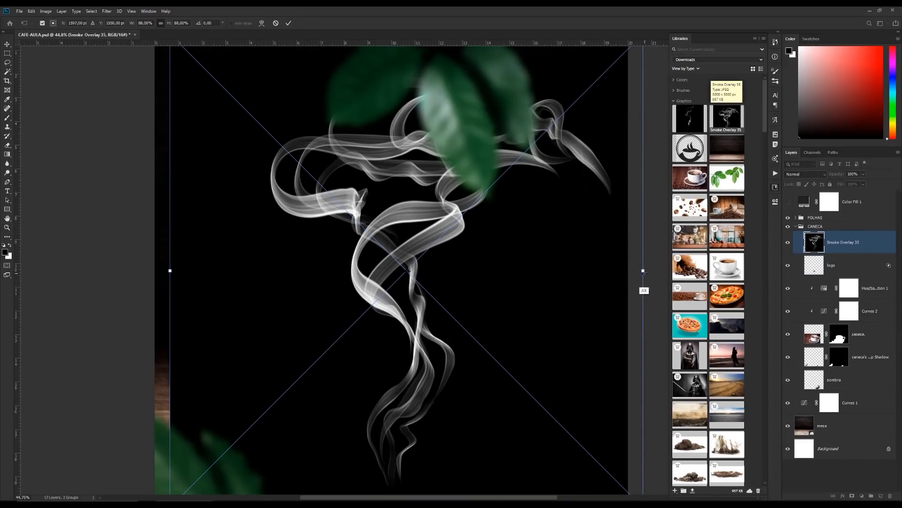
pyautogui.moveTo(642, 271); pyautogui.dragTo(463, 275)
pyautogui.press('Return')
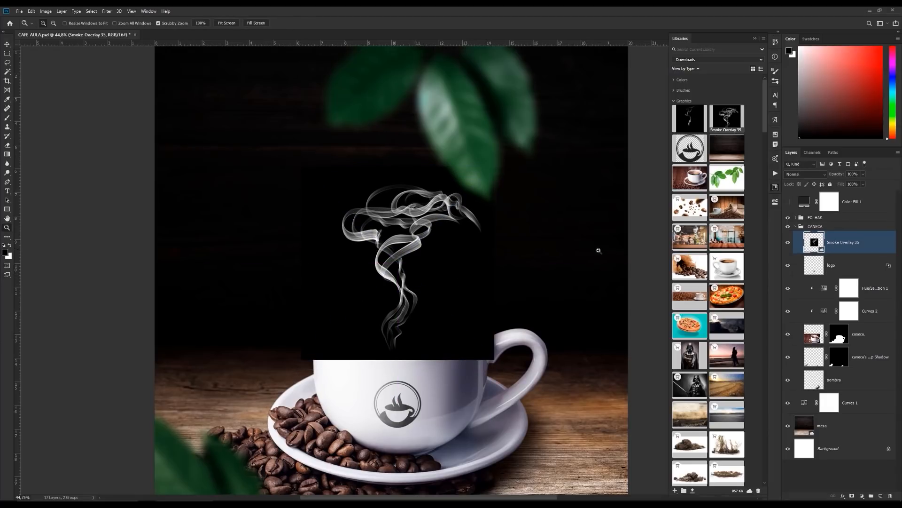
pyautogui.rightClick(799, 246)
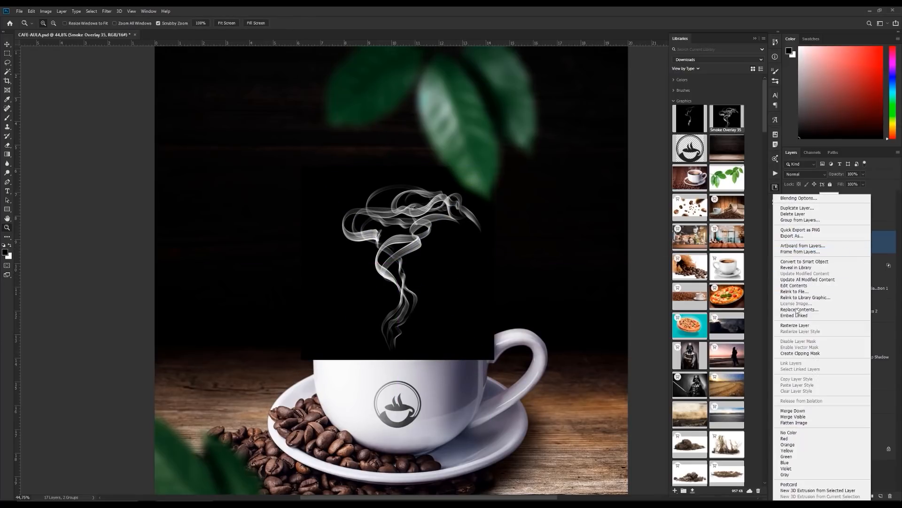
pyautogui.click(793, 326)
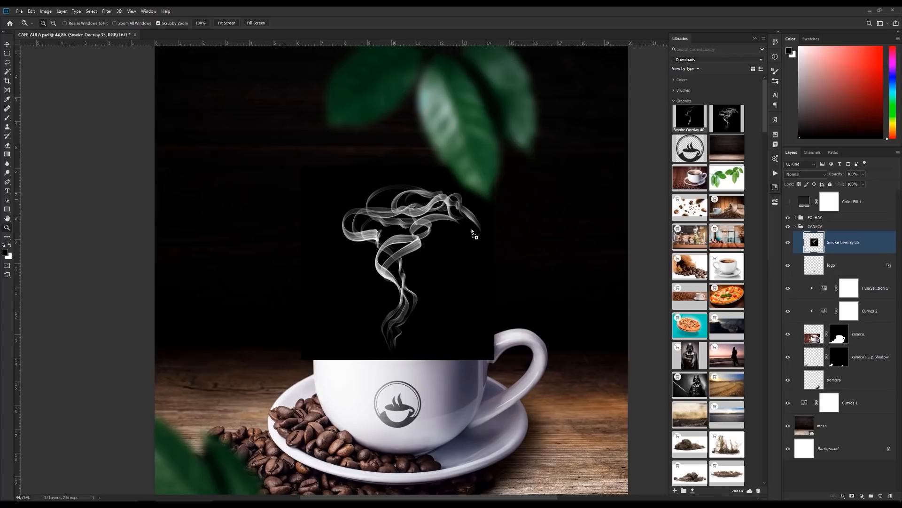
# Step: Place the Smoke Overlay 40 graphic over the coffee, scaled to about 24% and flipped horizontally, and rasterize its layer
pyautogui.hotkey('ctrl', 't')
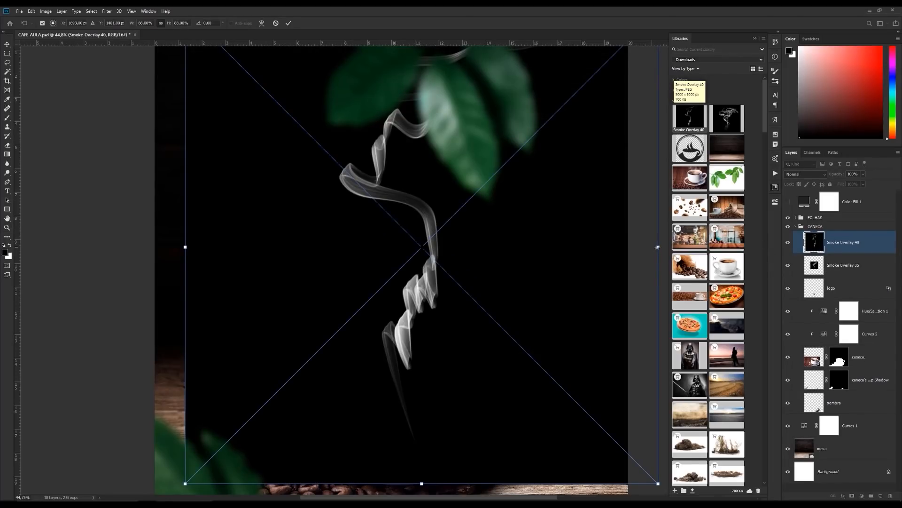
pyautogui.moveTo(657, 247); pyautogui.dragTo(423, 303)
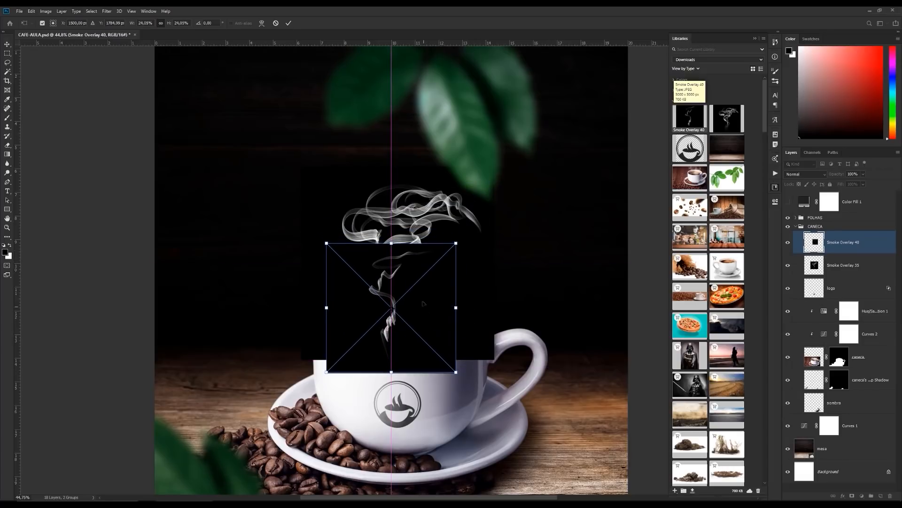
pyautogui.rightClick(383, 277)
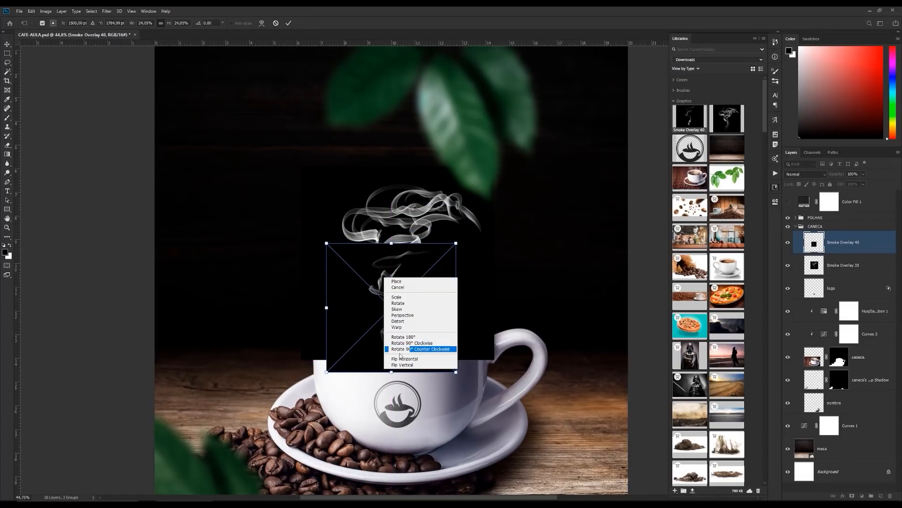
pyautogui.click(418, 358)
pyautogui.moveTo(414, 321)
pyautogui.mouseDown()
pyautogui.moveTo(410, 280)
pyautogui.moveTo(410, 314)
pyautogui.mouseUp()
pyautogui.press('Return')
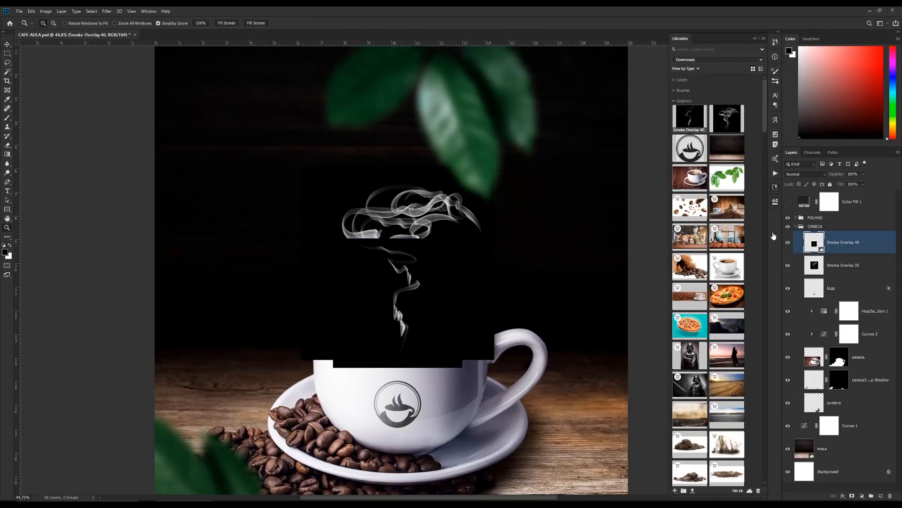
pyautogui.rightClick(867, 248)
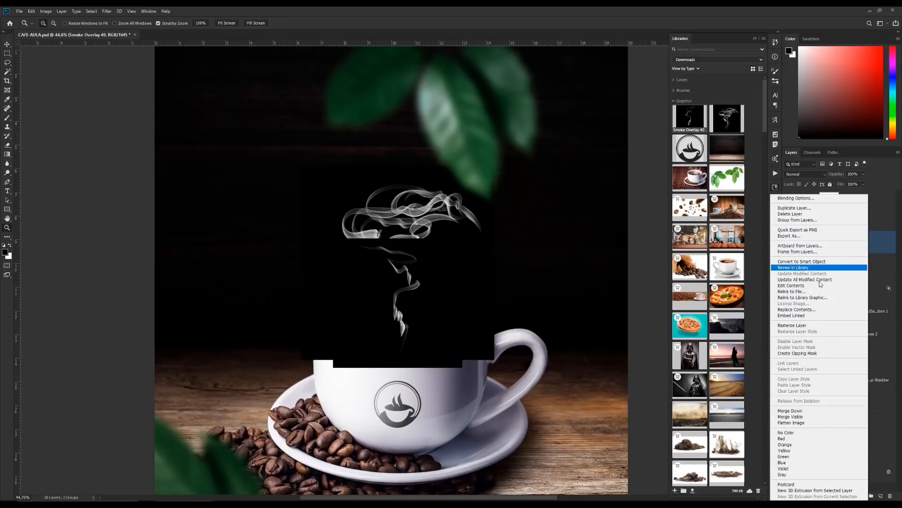
pyautogui.click(814, 324)
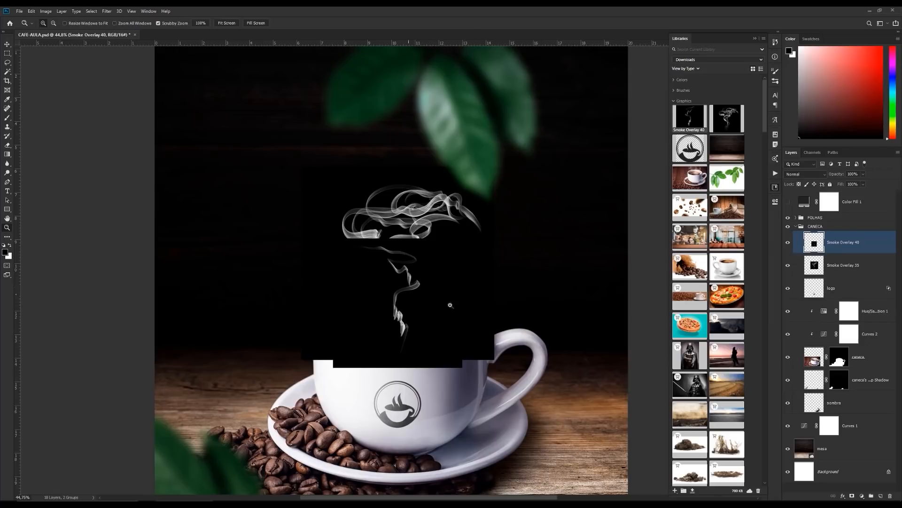
# Step: Set the blend mode of both smoke overlay layers to Screen
pyautogui.keyDown('shift'); pyautogui.click(878, 266); pyautogui.keyUp('shift')
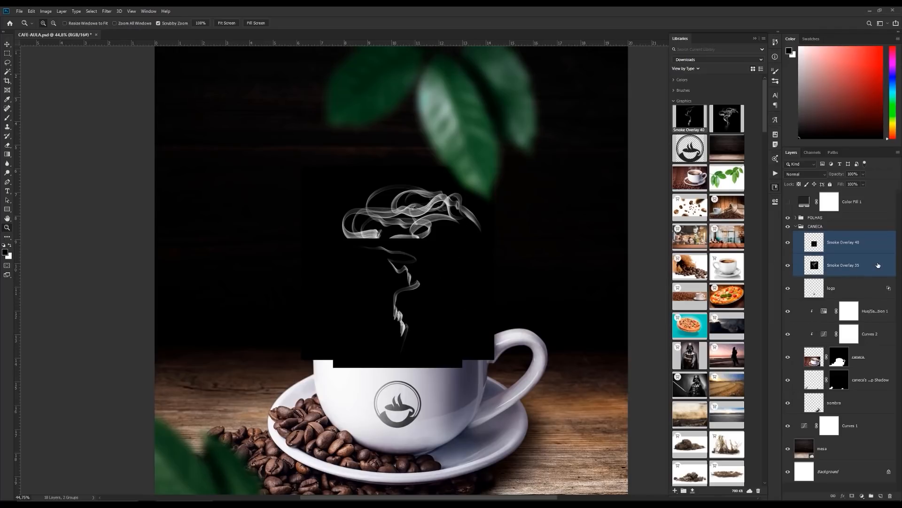
pyautogui.click(805, 175)
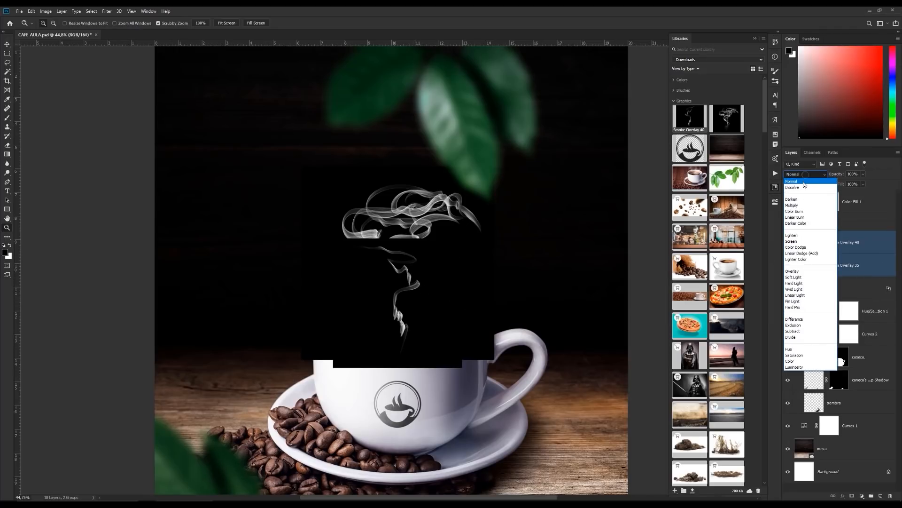
pyautogui.click(795, 243)
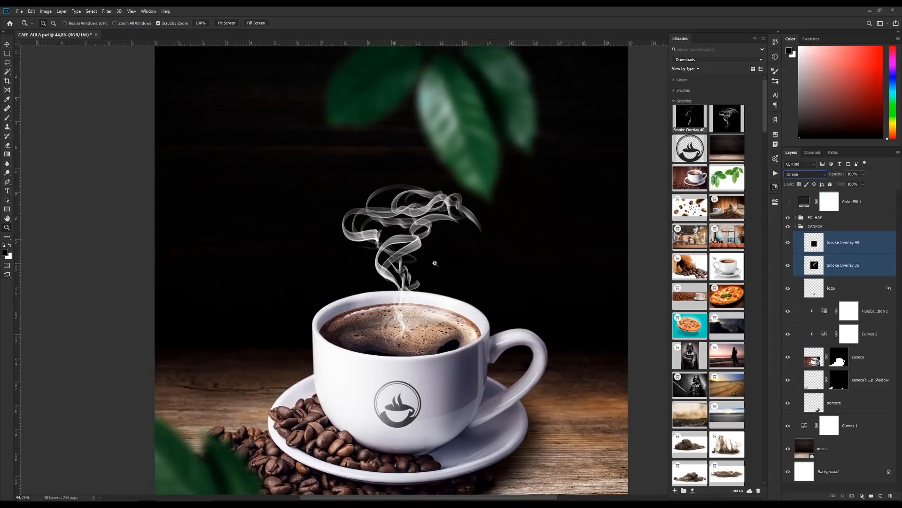
pyautogui.moveTo(415, 243); pyautogui.dragTo(397, 253)
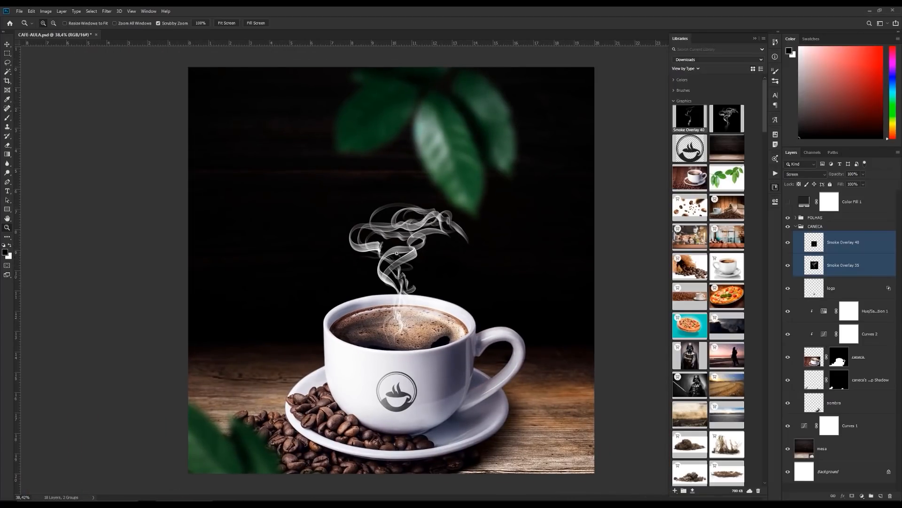
# Step: Hide Smoke Overlay 40 and apply a Motion Blur to Smoke Overlay 35 with a 90° angle and a 20-pixel distance
pyautogui.click(788, 243)
pyautogui.moveTo(392, 271); pyautogui.dragTo(407, 313)
pyautogui.moveTo(398, 273); pyautogui.dragTo(458, 259)
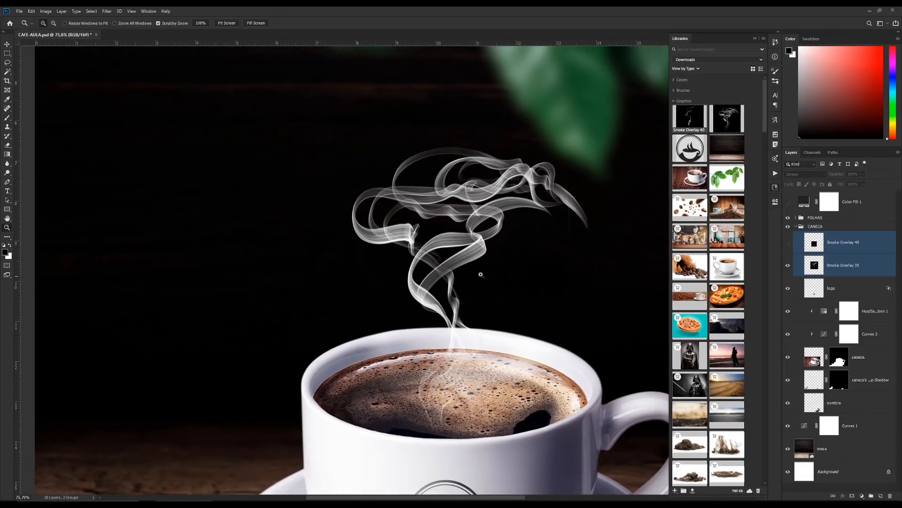
pyautogui.click(866, 268)
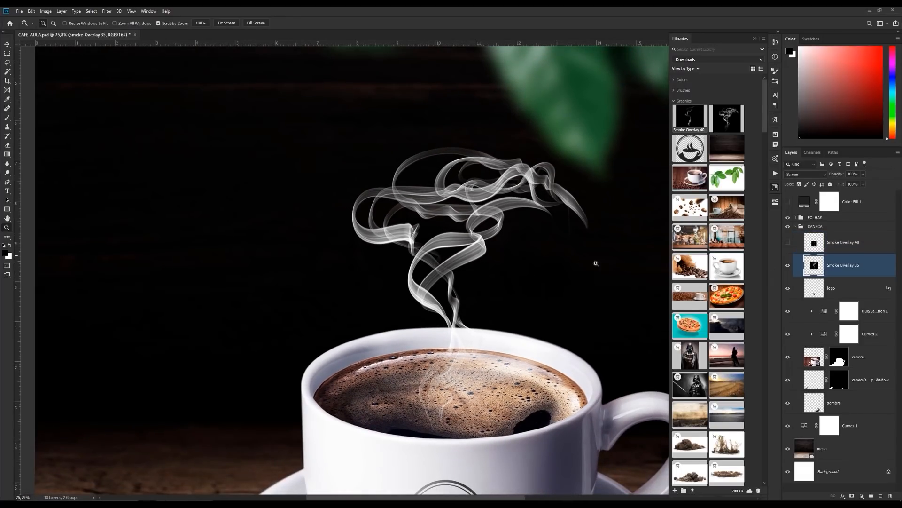
pyautogui.click(106, 11)
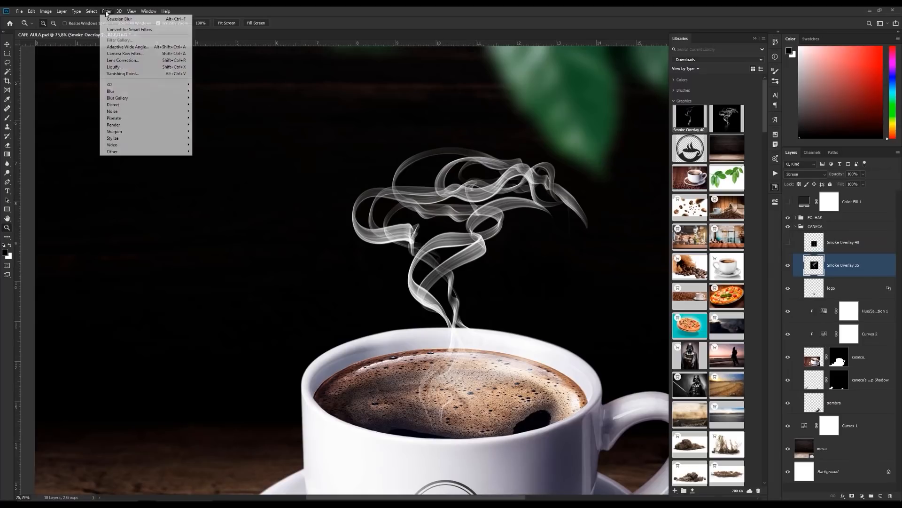
pyautogui.moveTo(133, 92)
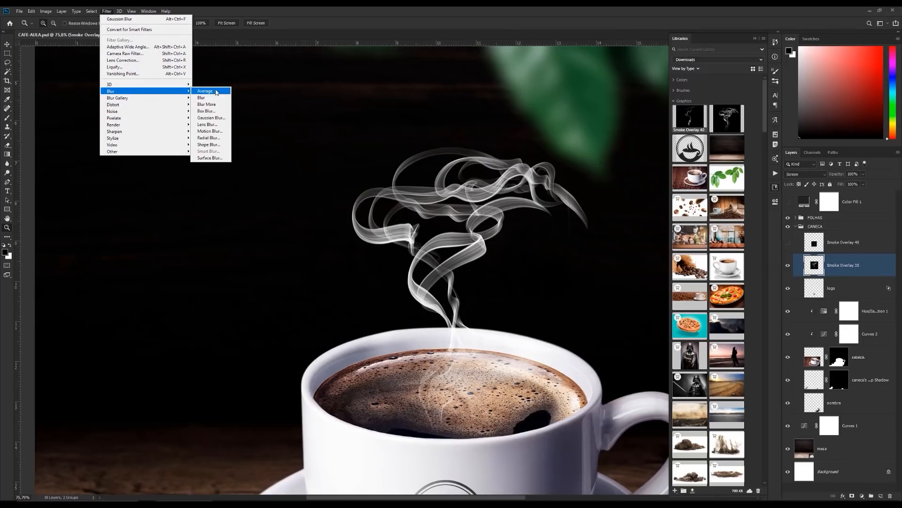
pyautogui.click(209, 131)
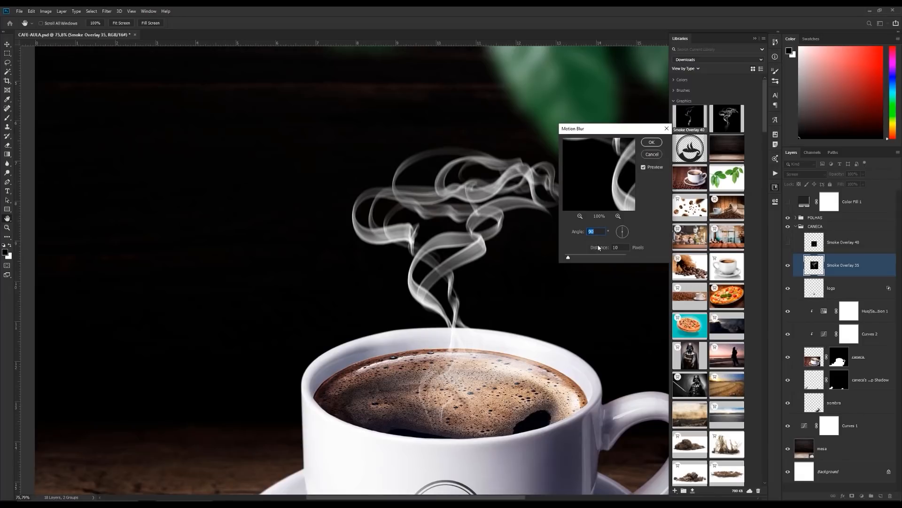
pyautogui.moveTo(570, 258); pyautogui.dragTo(571, 258)
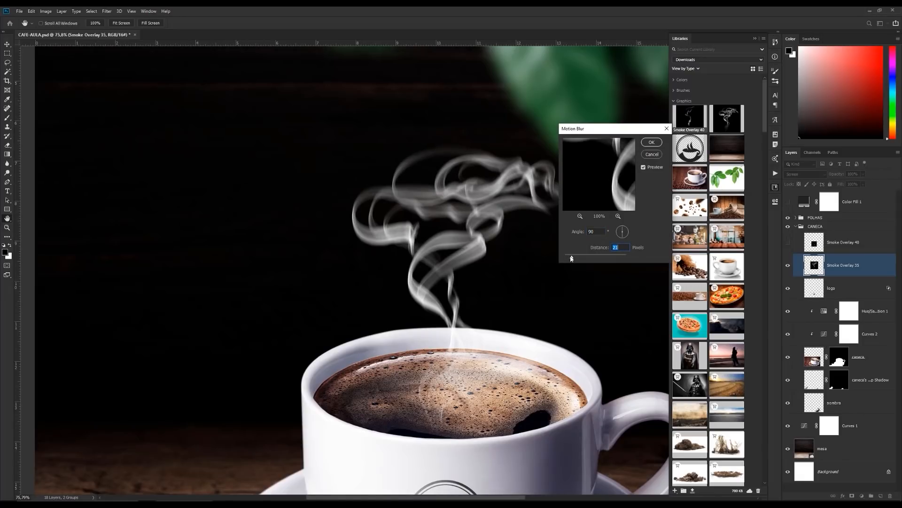
pyautogui.moveTo(571, 259); pyautogui.dragTo(605, 257)
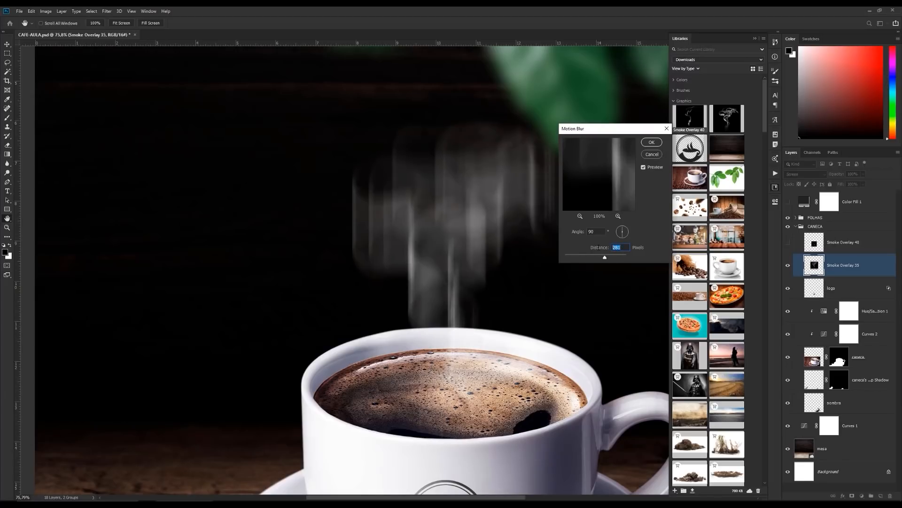
pyautogui.write('20')
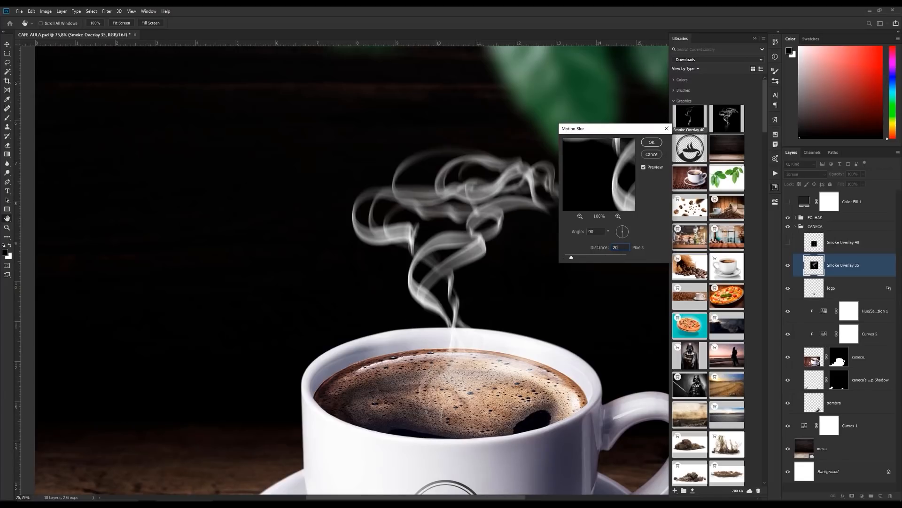
pyautogui.press('Return')
# Step: Isolate the smaller smoke by showing and selecting the Smoke Overlay 40 layer and hiding Smoke Overlay 35
pyautogui.moveTo(491, 273); pyautogui.dragTo(463, 270)
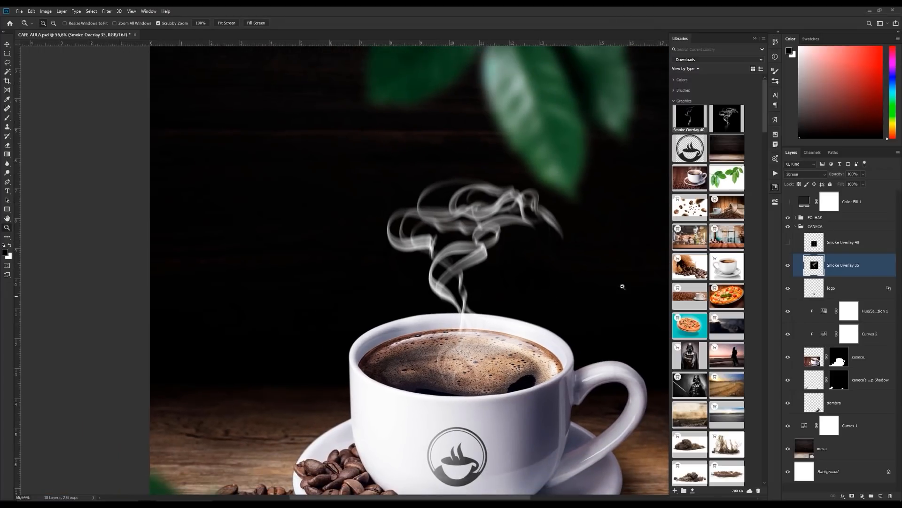
pyautogui.click(788, 242)
pyautogui.click(840, 248)
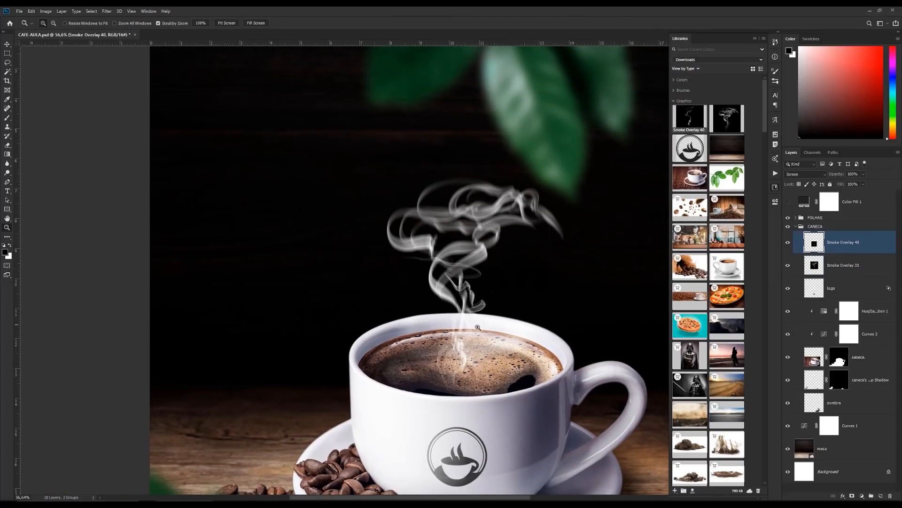
pyautogui.moveTo(465, 336); pyautogui.dragTo(517, 332)
pyautogui.click(789, 266)
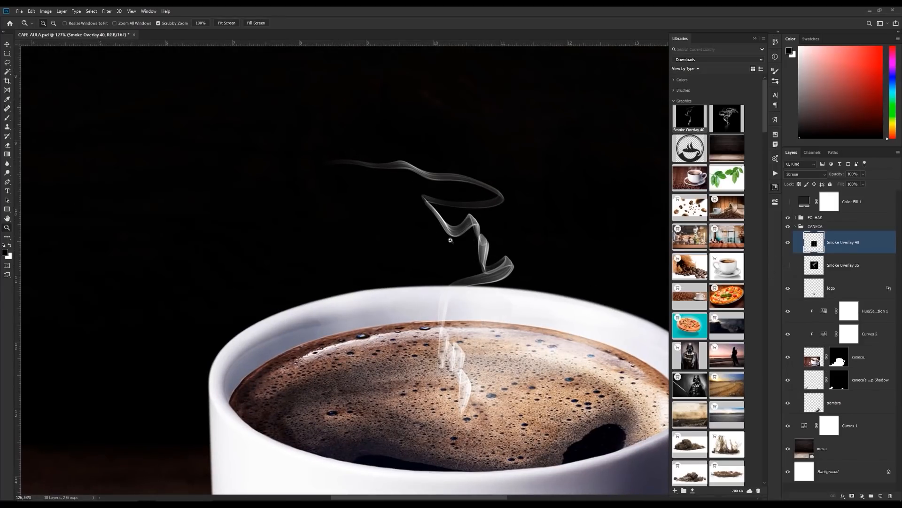
# Step: Reapply the last Motion Blur settings to the Smoke Overlay 40 layer
pyautogui.click(108, 11)
pyautogui.click(113, 22)
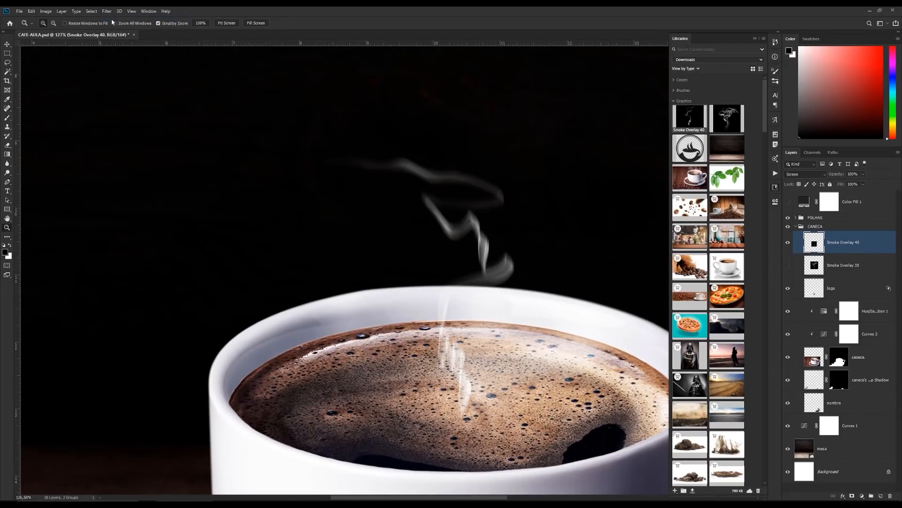
pyautogui.moveTo(445, 253); pyautogui.dragTo(391, 253)
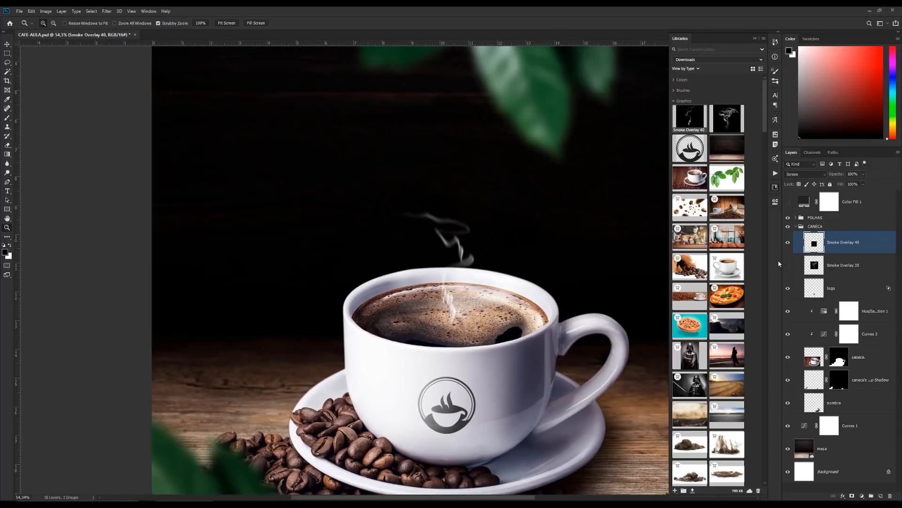
# Step: Hide Smoke Overlay 40, show Smoke Overlay 35 and apply a Gaussian Blur with an 8-pixel radius to it
pyautogui.click(789, 242)
pyautogui.click(799, 266)
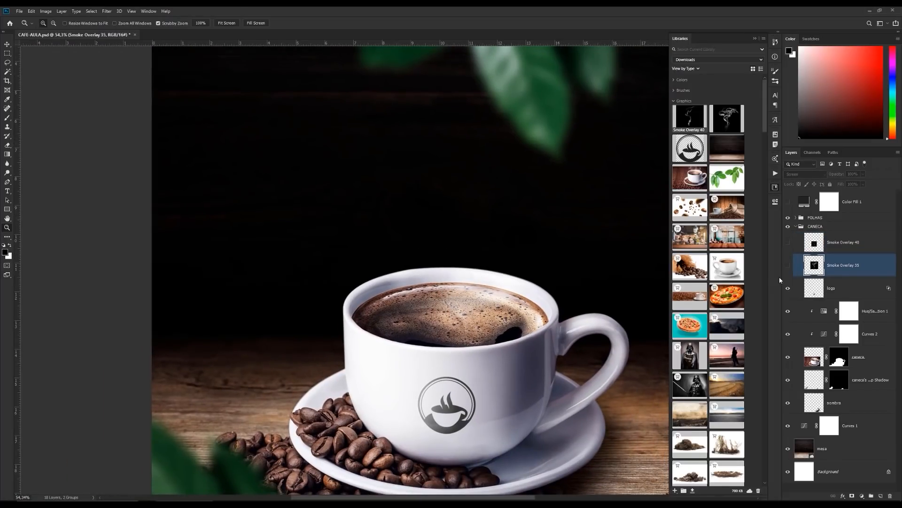
pyautogui.click(788, 265)
pyautogui.moveTo(450, 267); pyautogui.dragTo(470, 267)
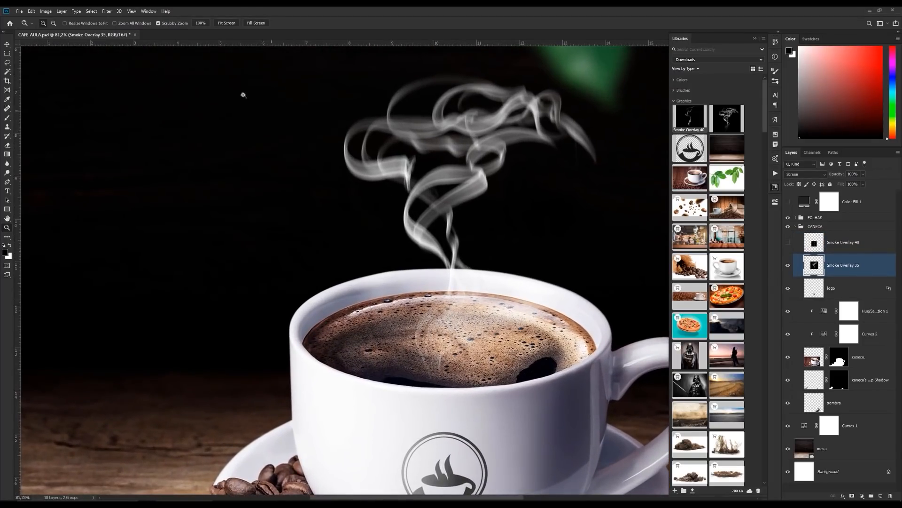
pyautogui.click(106, 11)
pyautogui.moveTo(141, 91)
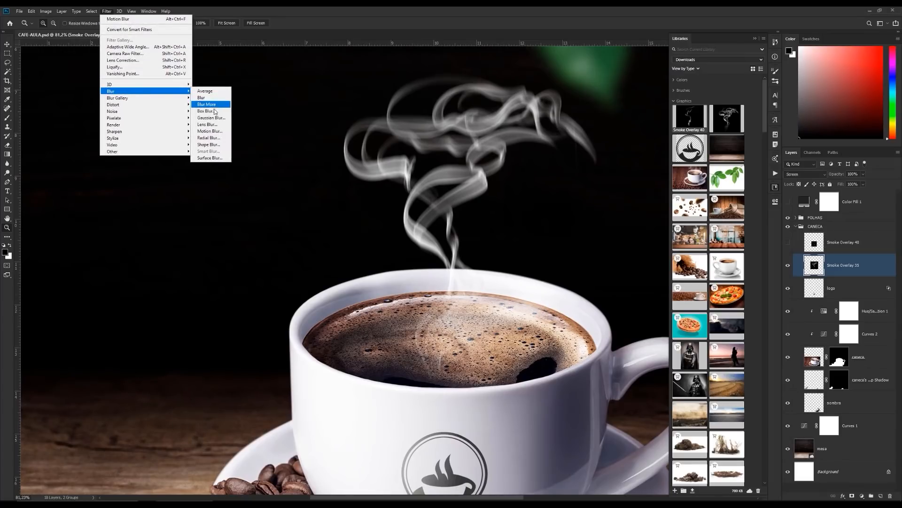
pyautogui.click(212, 118)
pyautogui.moveTo(548, 198); pyautogui.dragTo(551, 199)
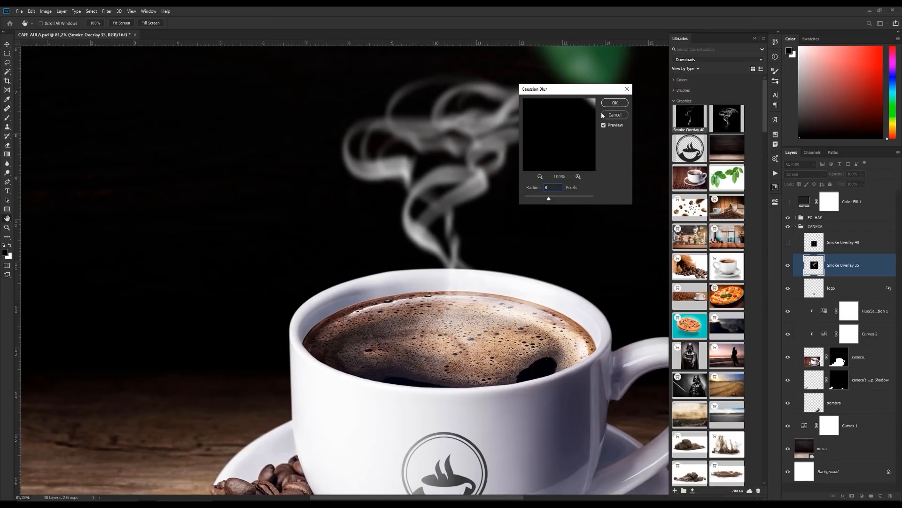
pyautogui.click(614, 103)
# Step: Show the Smoke Overlay 40 layer and apply the same Gaussian Blur to it
pyautogui.moveTo(468, 197); pyautogui.dragTo(436, 202)
pyautogui.click(788, 243)
pyautogui.click(842, 242)
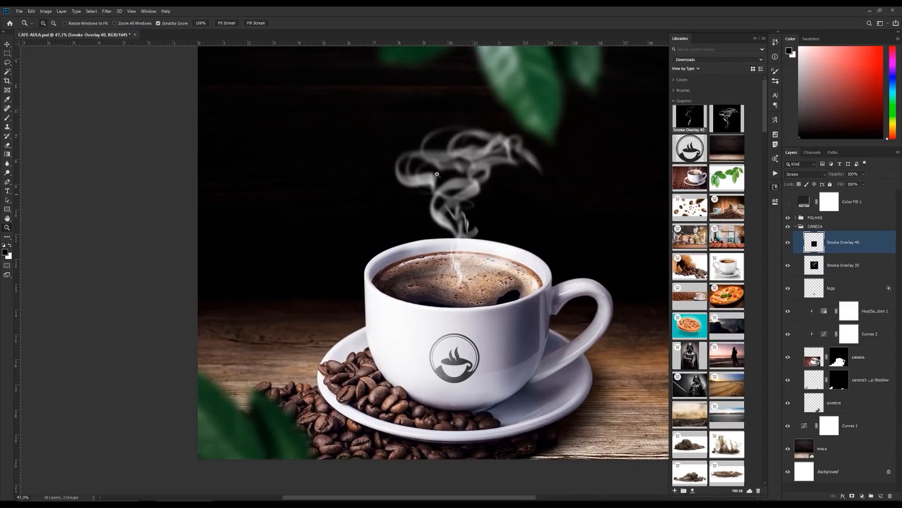
pyautogui.moveTo(460, 264); pyautogui.dragTo(480, 271)
pyautogui.click(107, 11)
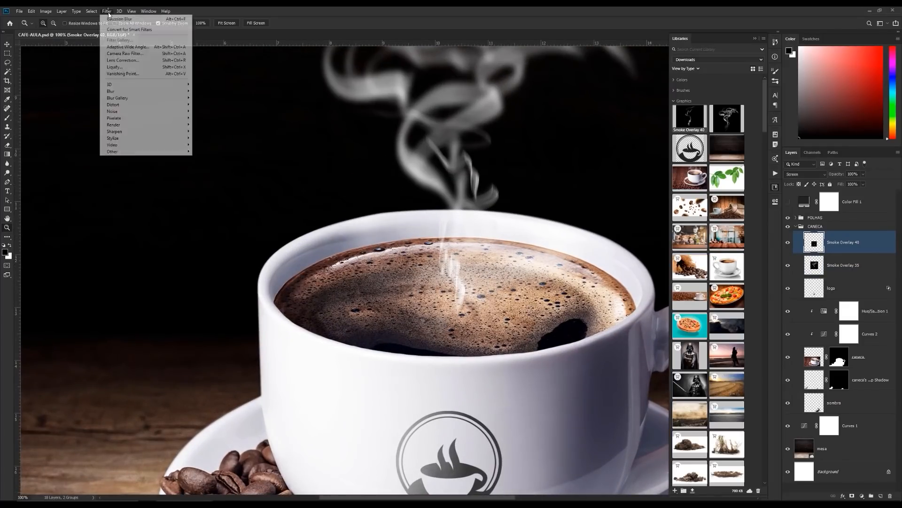
pyautogui.click(114, 19)
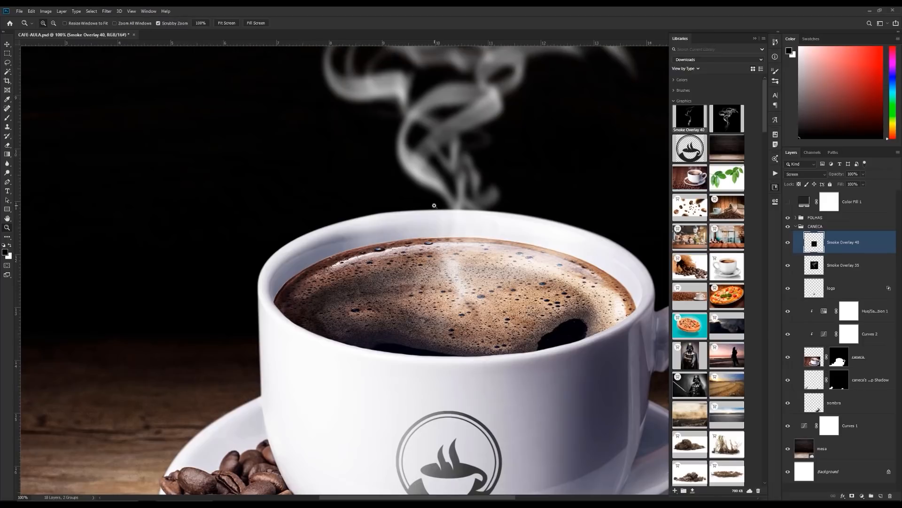
# Step: Lower the opacity of the Smoke Overlay 35 layer to 18%
pyautogui.hotkey('ctrl', '0')
pyautogui.click(429, 181)
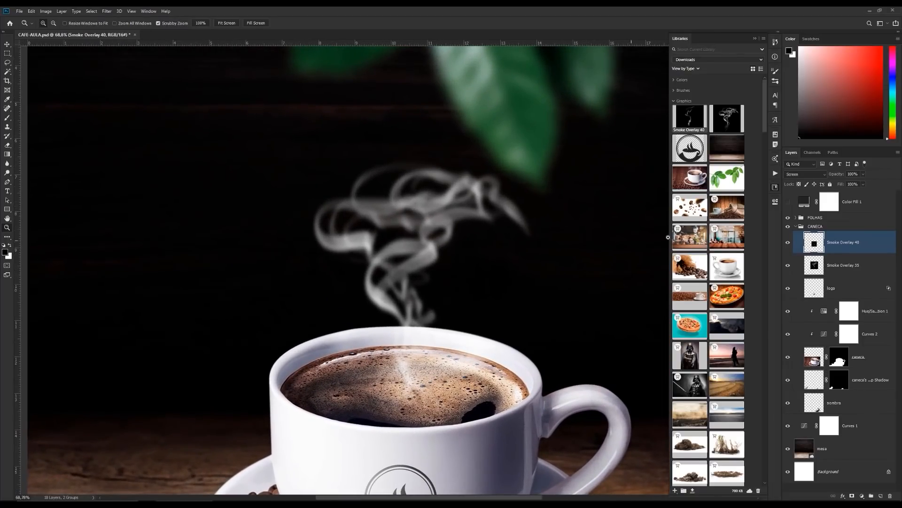
pyautogui.click(865, 262)
pyautogui.click(863, 174)
pyautogui.moveTo(864, 183); pyautogui.dragTo(838, 186)
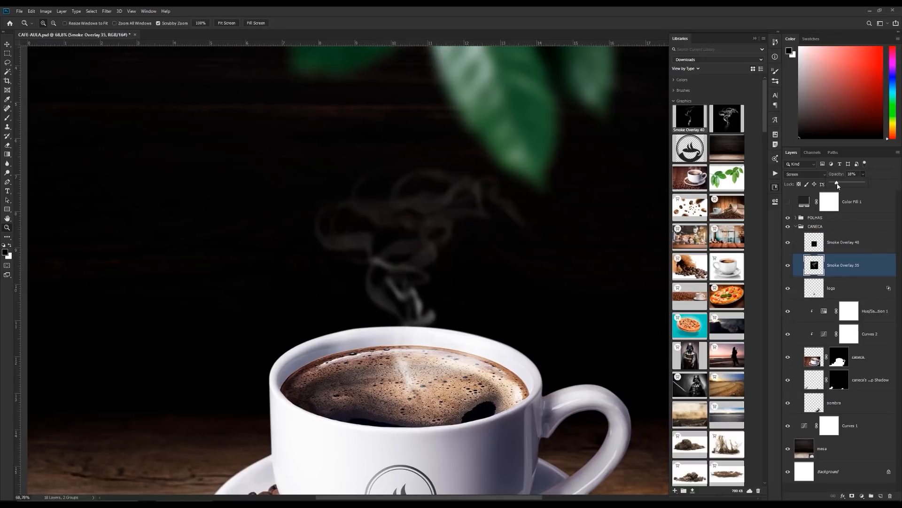
# Step: Stretch Smoke Overlay 40 vertically to 110% and shift it slightly left and down over the coffee
pyautogui.click(846, 243)
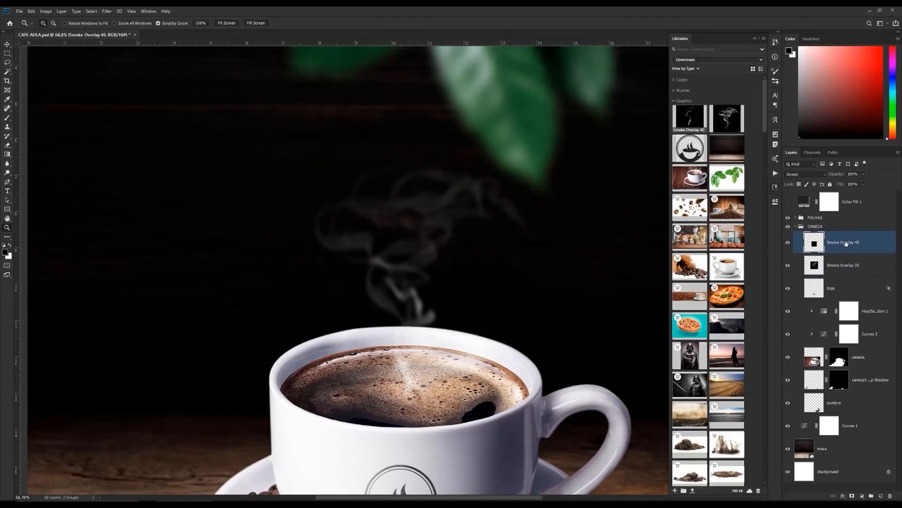
pyautogui.click(864, 175)
pyautogui.moveTo(413, 353); pyautogui.dragTo(422, 353)
pyautogui.hotkey('ctrl', 't')
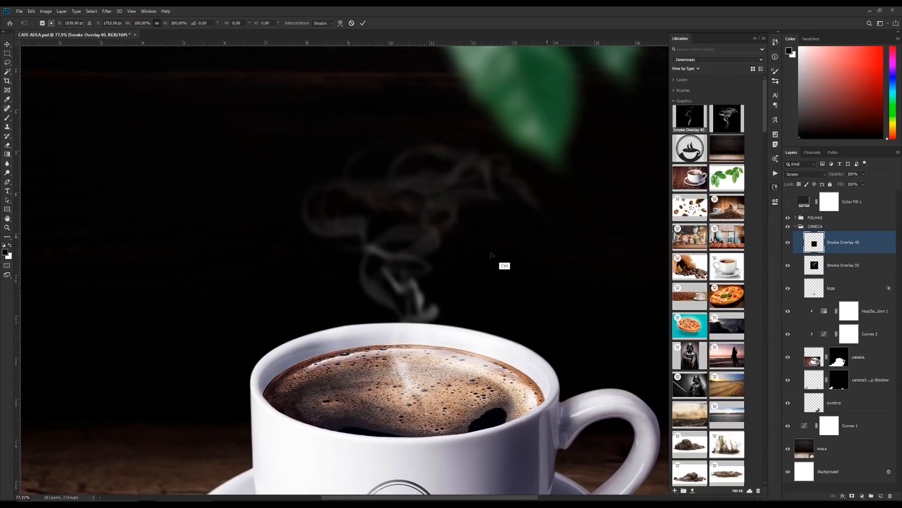
pyautogui.moveTo(400, 220); pyautogui.dragTo(402, 197)
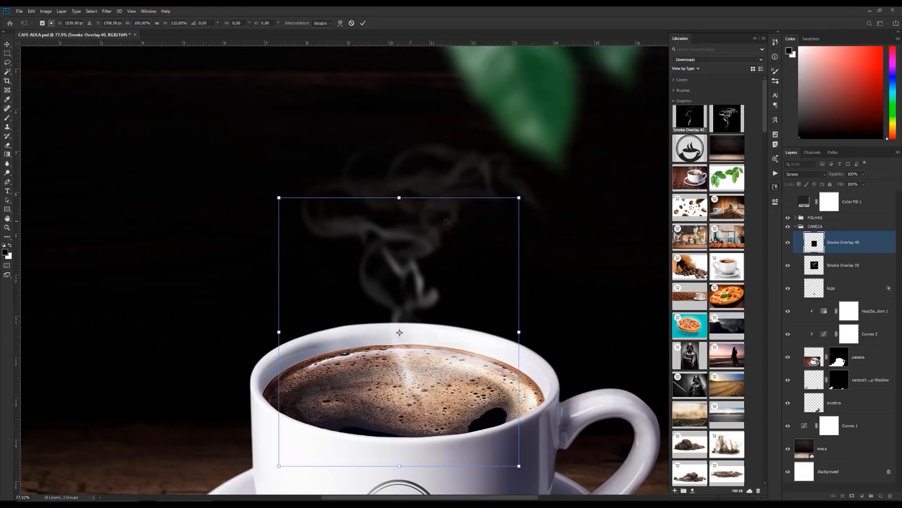
pyautogui.press('Return')
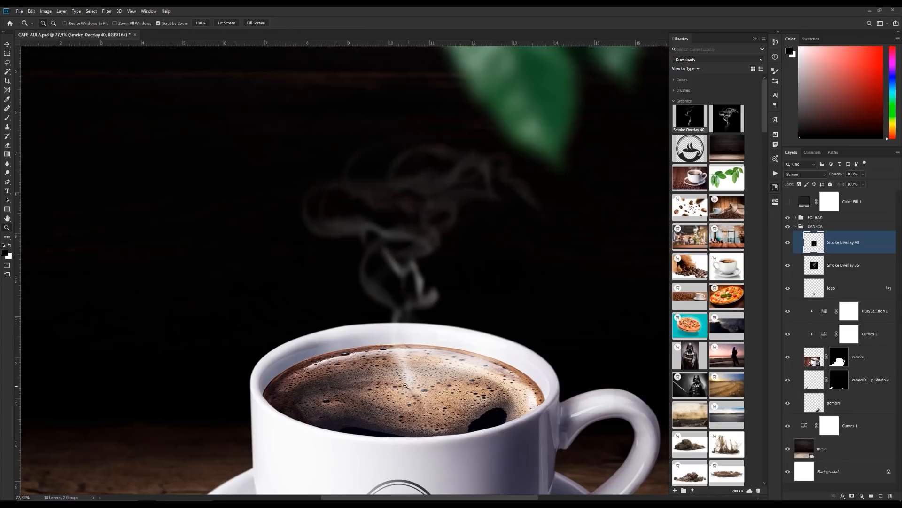
pyautogui.hotkey('ctrl', 't')
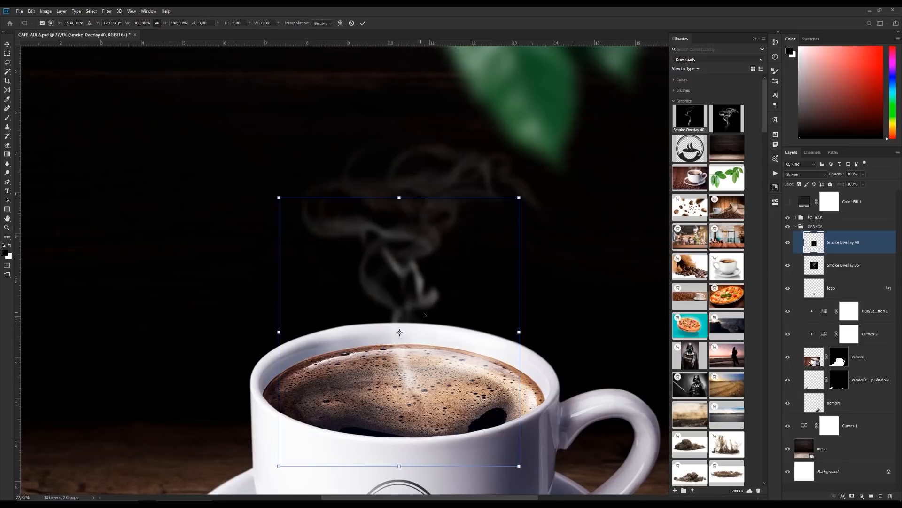
pyautogui.moveTo(417, 325)
pyautogui.mouseDown()
pyautogui.moveTo(385, 315)
pyautogui.moveTo(405, 331)
pyautogui.mouseUp()
pyautogui.press('Return')
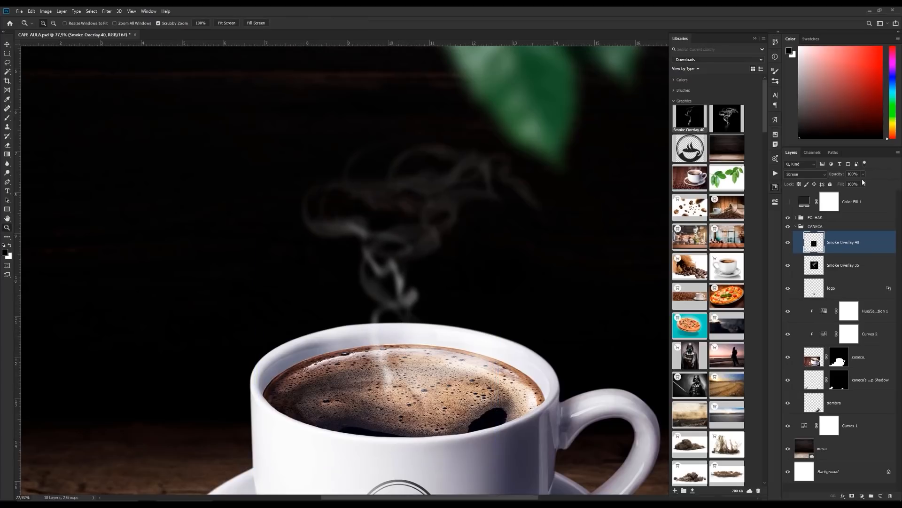
# Step: Reduce the opacity of the Smoke Overlay 40 layer to 40%
pyautogui.click(863, 174)
pyautogui.moveTo(865, 182); pyautogui.dragTo(846, 185)
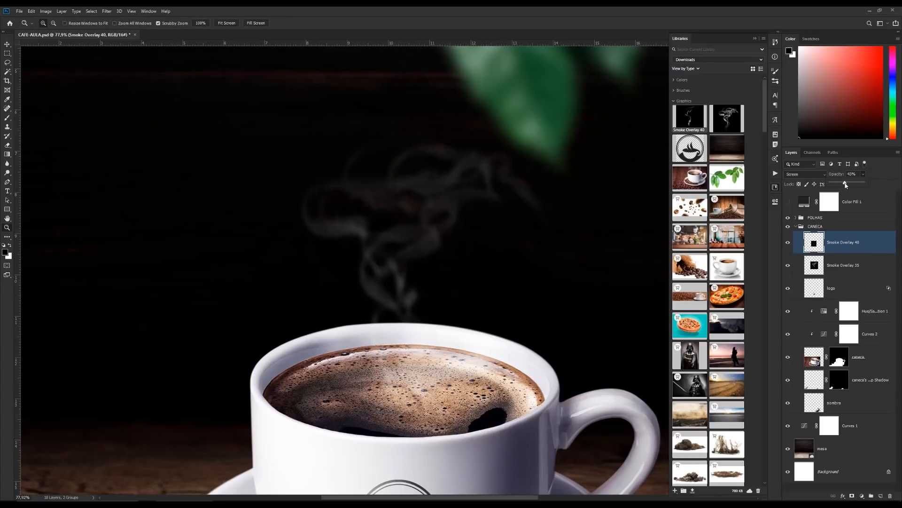
pyautogui.press('Return')
pyautogui.write('40')
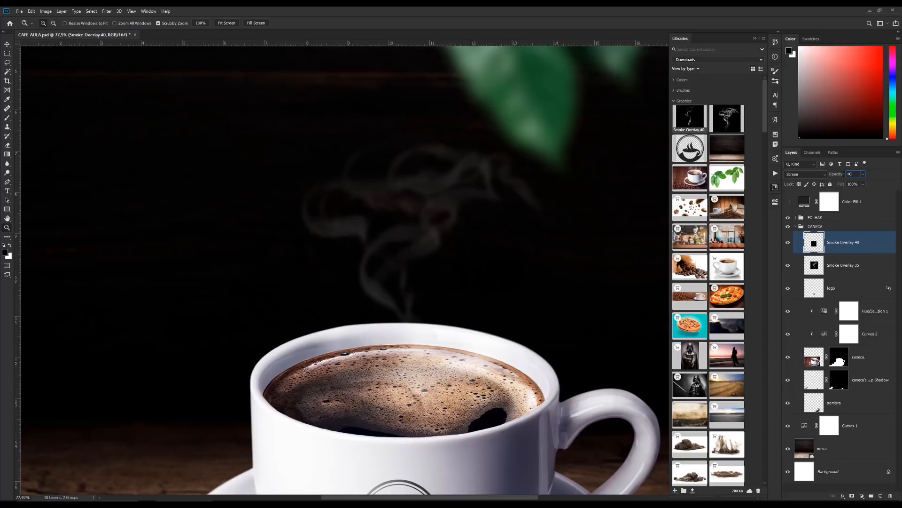
pyautogui.press('Return')
# Step: Move both smoke overlay layers together slightly down and to the right, closer to the cup's rim
pyautogui.moveTo(447, 255); pyautogui.dragTo(423, 280)
pyautogui.keyDown('shift'); pyautogui.click(853, 266); pyautogui.keyUp('shift')
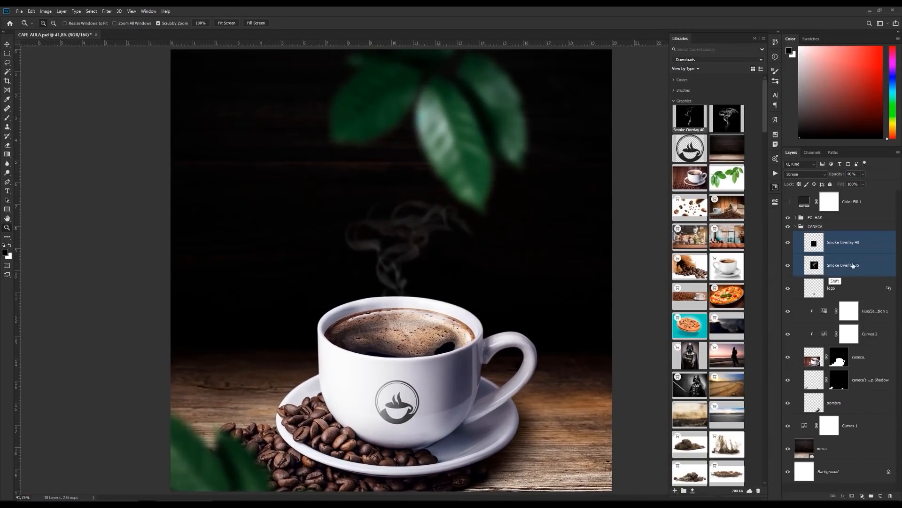
pyautogui.hotkey('ctrl', 't')
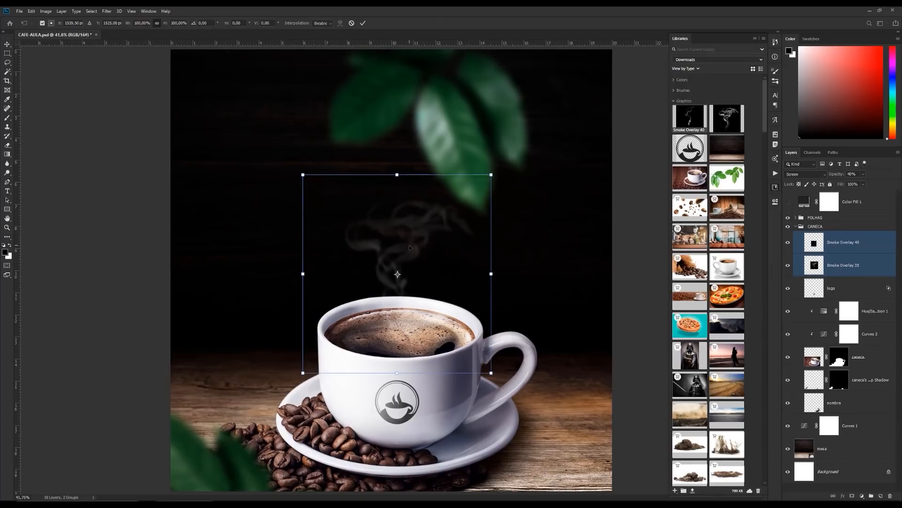
pyautogui.moveTo(410, 247); pyautogui.dragTo(412, 262)
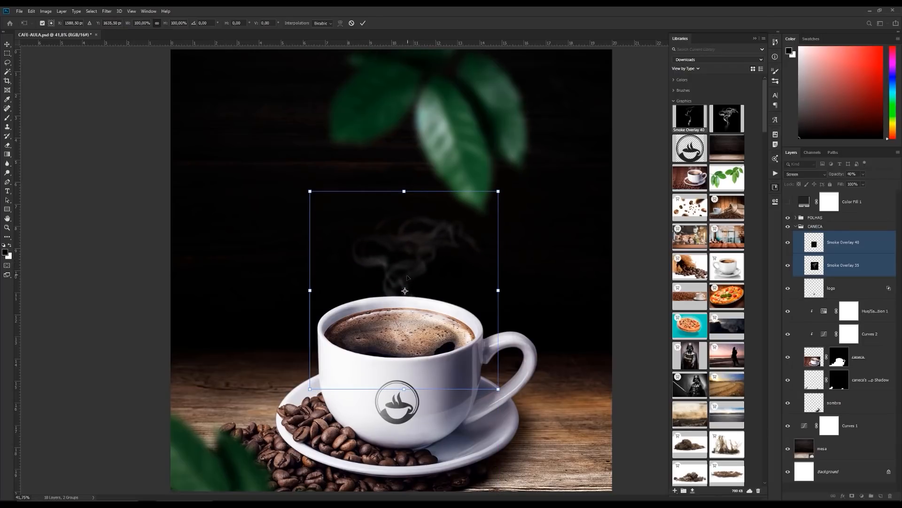
pyautogui.press('Return')
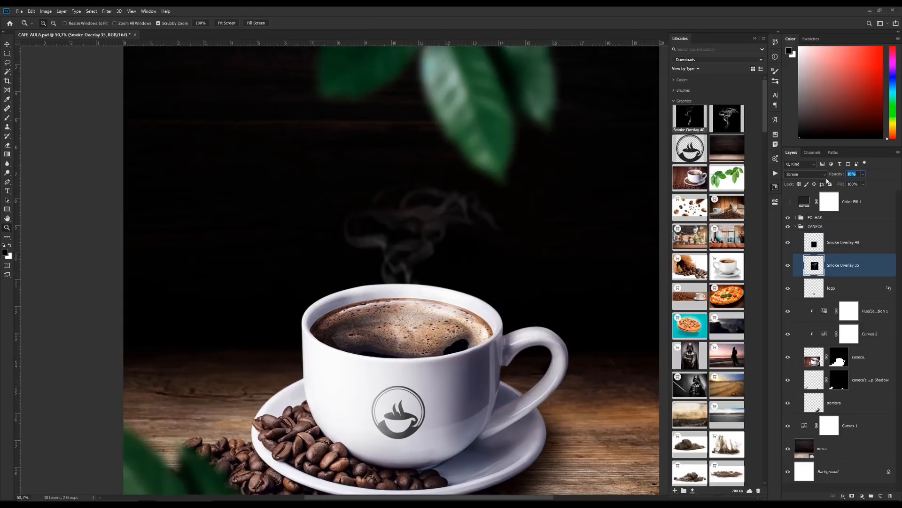
# Step: Set the opacity of Smoke Overlay 35 to 10% and of Smoke Overlay 40 to 30%
pyautogui.write('10')
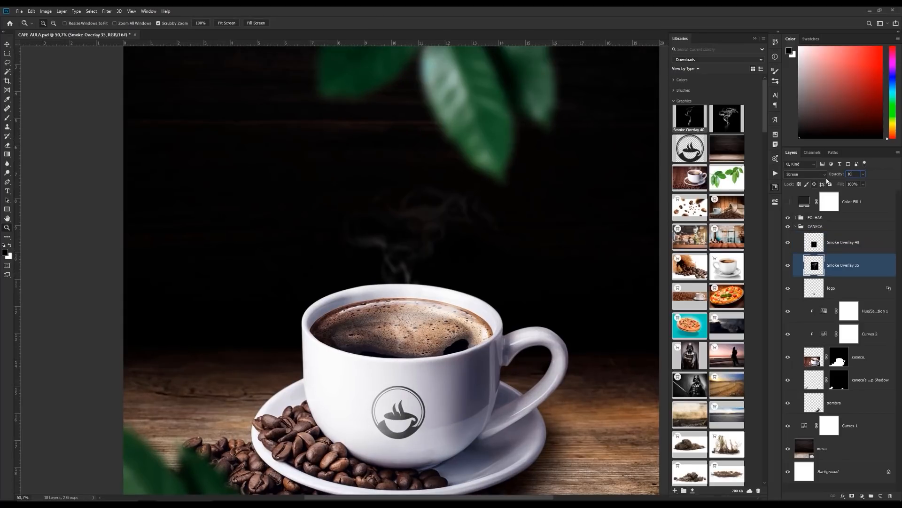
pyautogui.click(870, 247)
pyautogui.click(863, 174)
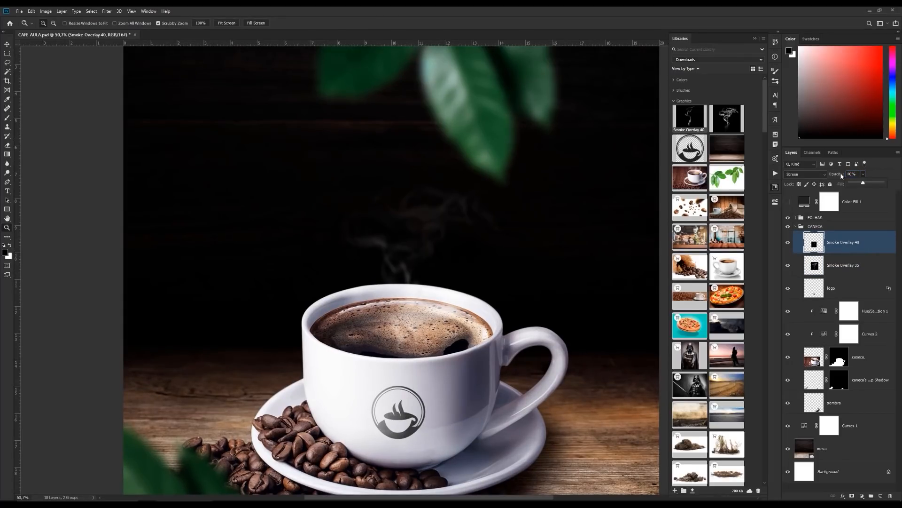
pyautogui.moveTo(861, 175); pyautogui.dragTo(837, 173)
pyautogui.write('30')
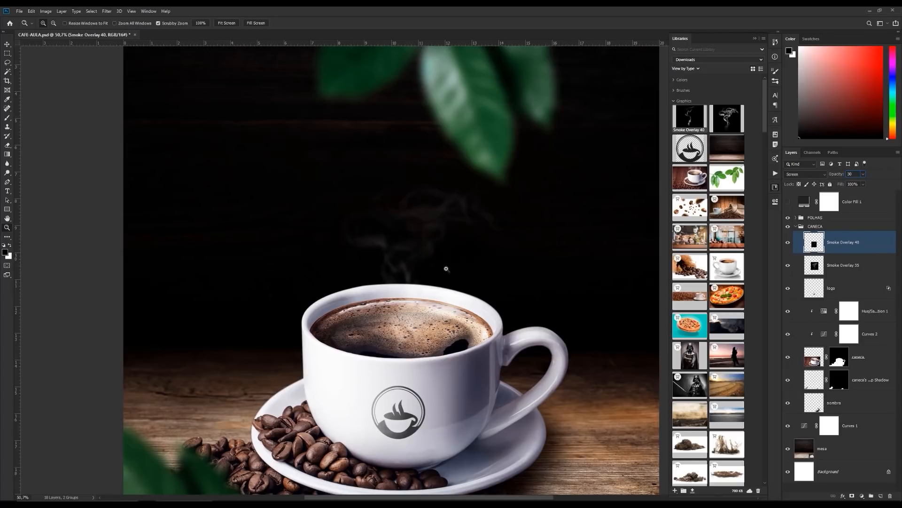
# Step: Group the two smoke overlay layers as FUMACA and collapse the CANECA group
pyautogui.moveTo(447, 269); pyautogui.dragTo(427, 268)
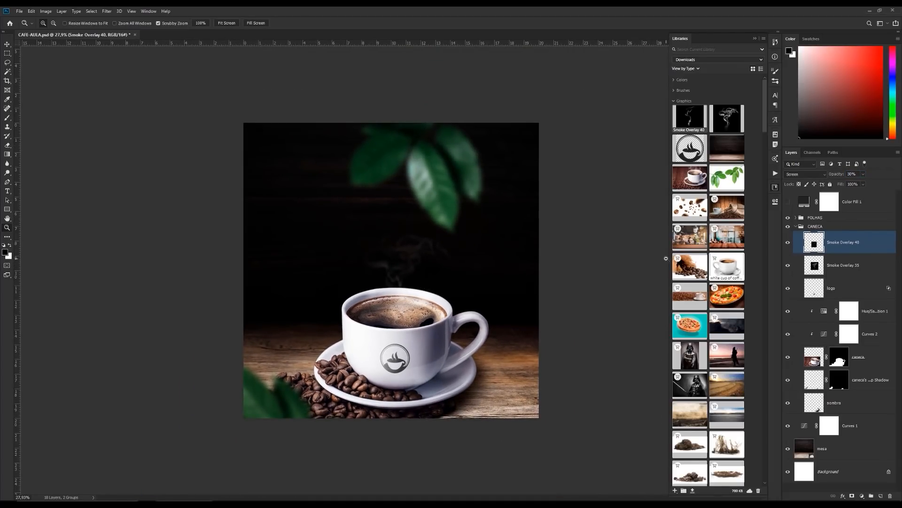
pyautogui.keyDown('shift'); pyautogui.click(850, 270); pyautogui.keyUp('shift')
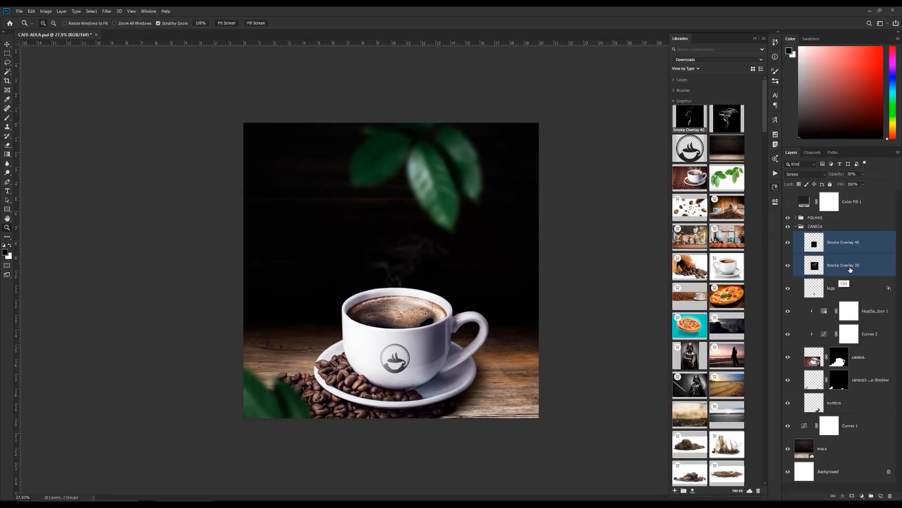
pyautogui.hotkey('ctrl', 'g')
pyautogui.doubleClick(821, 235)
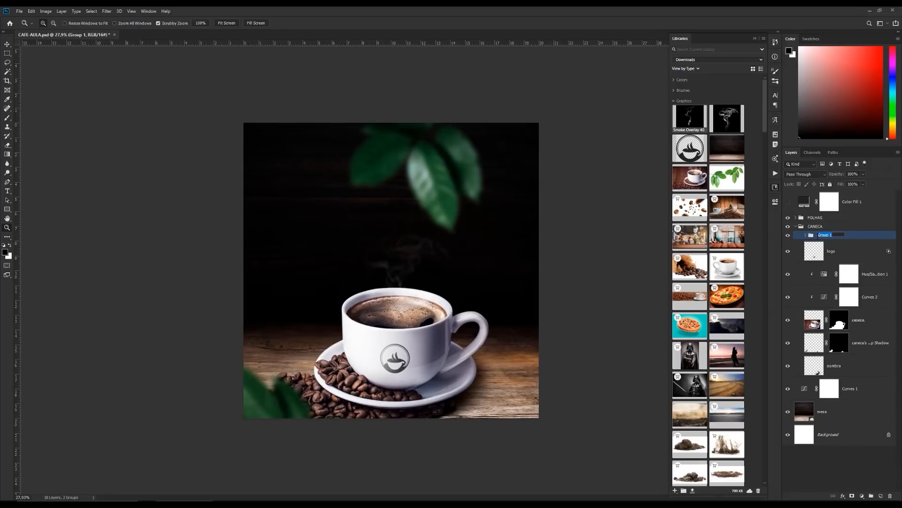
pyautogui.write('FUMACA')
pyautogui.press('Return')
pyautogui.click(797, 226)
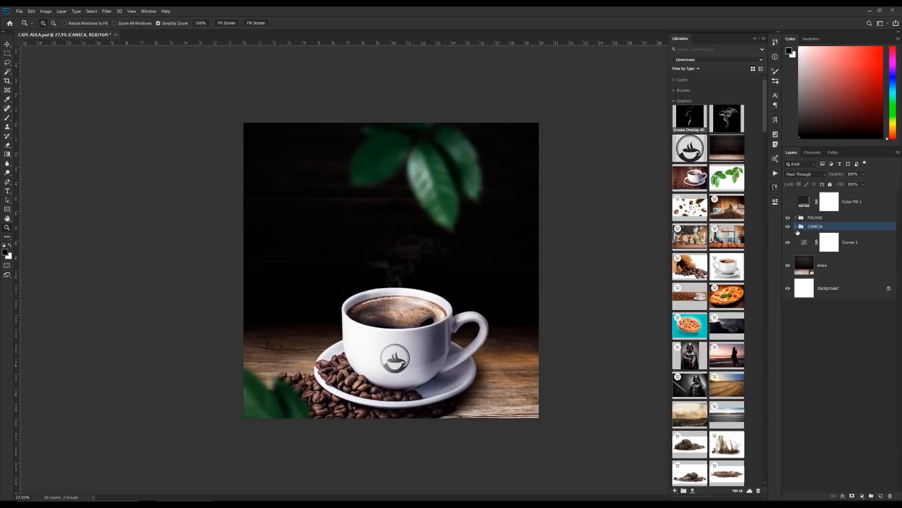
# Step: Examine the whole composition at several zoom levels, checking the steam above the cup
pyautogui.click(445, 318)
pyautogui.keyDown('alt'); pyautogui.click(445, 318); pyautogui.keyUp('alt')
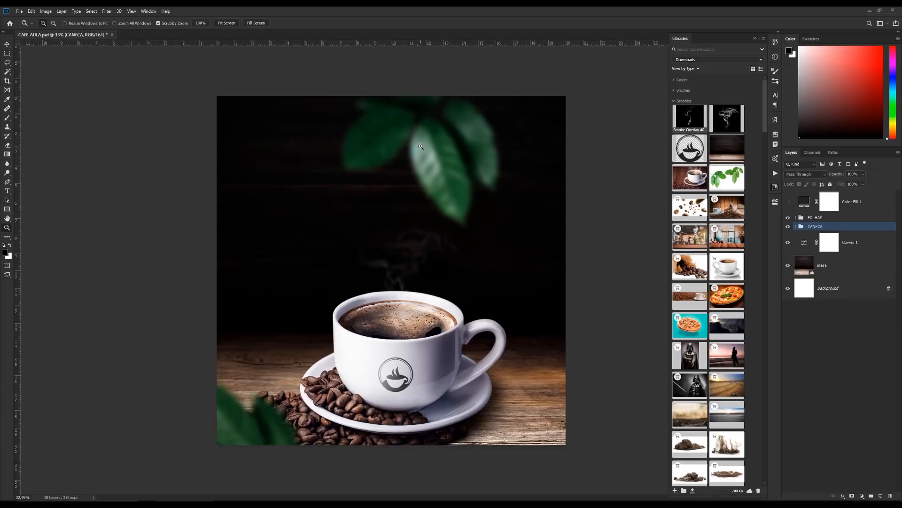
pyautogui.moveTo(423, 202)
pyautogui.mouseDown()
pyautogui.moveTo(431, 209)
pyautogui.moveTo(423, 210)
pyautogui.mouseUp()
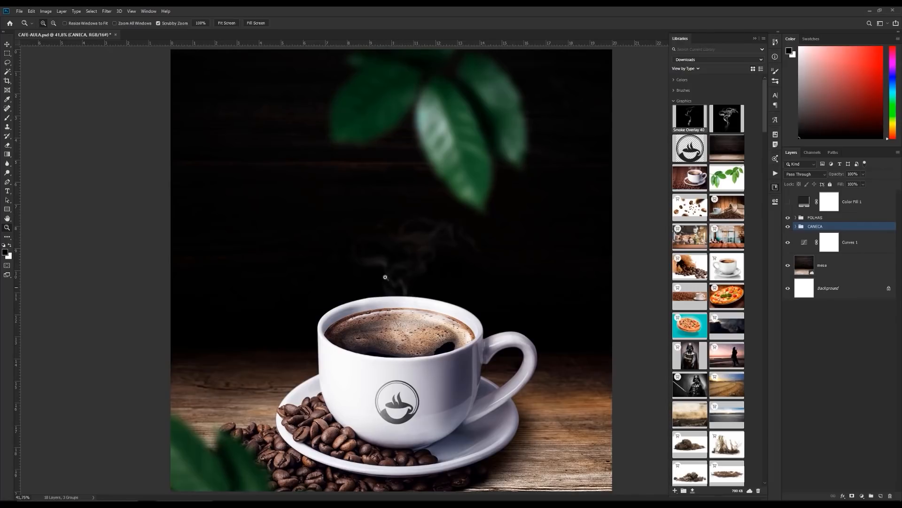
pyautogui.scroll(-1, 439, 241)
pyautogui.scroll(-2, 437, 241)
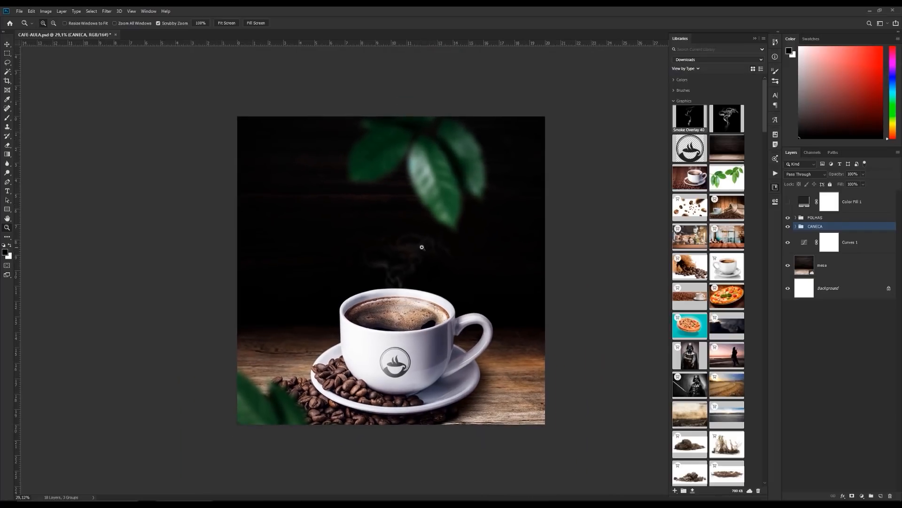
pyautogui.scroll(2, 425, 246)
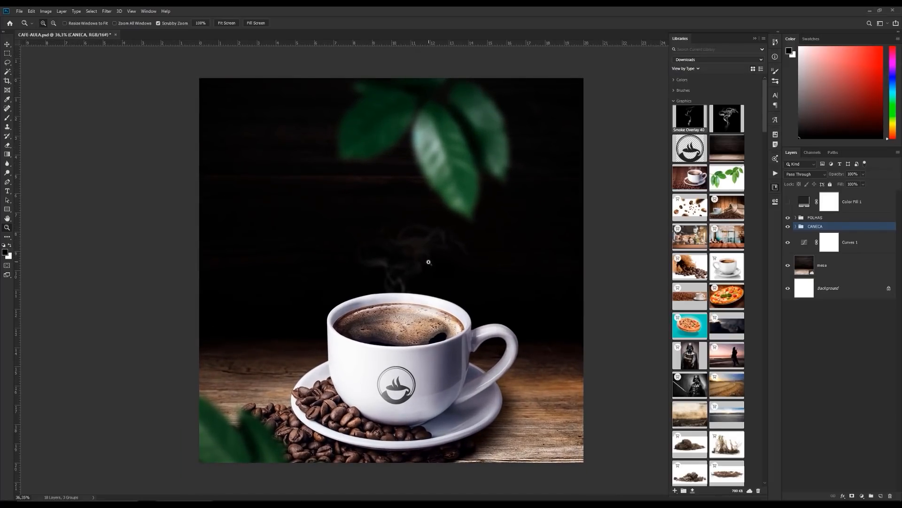
pyautogui.scroll(1, 425, 264)
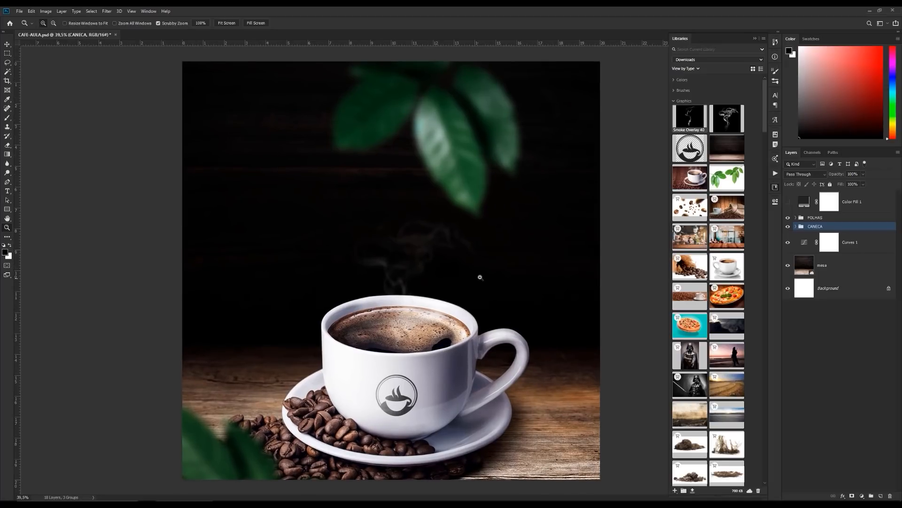
# Step: Add a text layer reading "Coffee" in Riverfall 2 Regular above the cup, directly above the FOLHAS group in the layer stack
pyautogui.scroll(-2, 470, 271)
pyautogui.scroll(1, 433, 273)
pyautogui.scroll(-1, 433, 272)
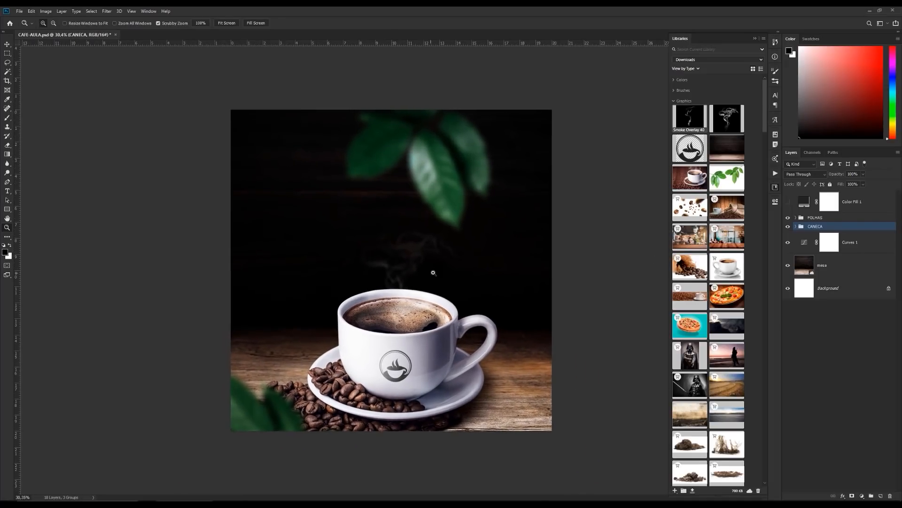
pyautogui.click(829, 218)
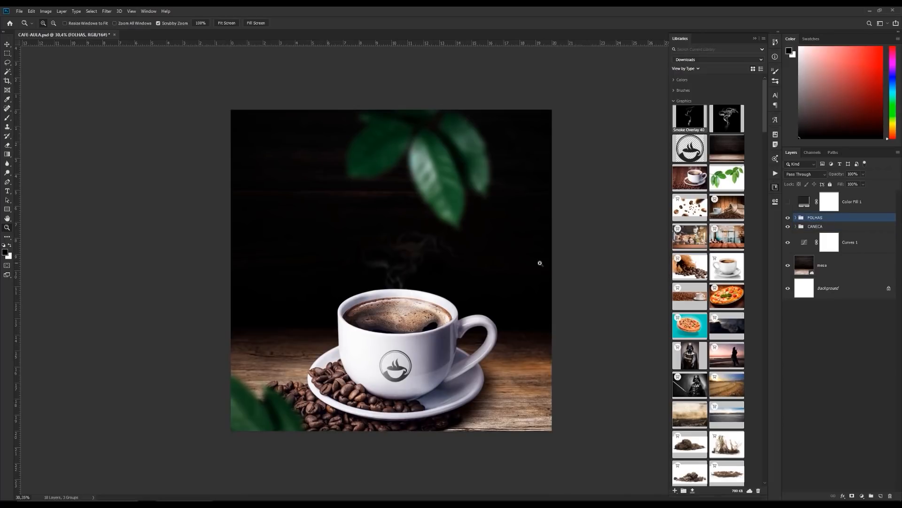
pyautogui.press('t')
pyautogui.click(382, 245)
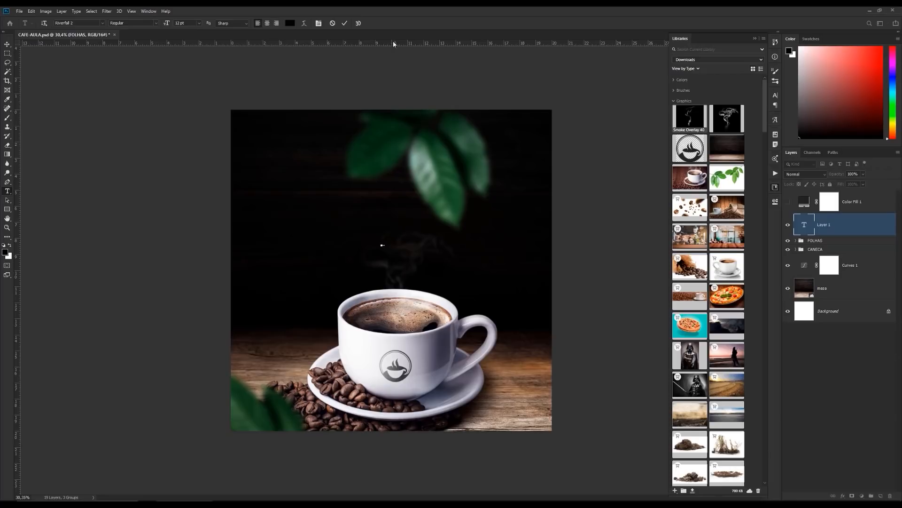
pyautogui.click(344, 23)
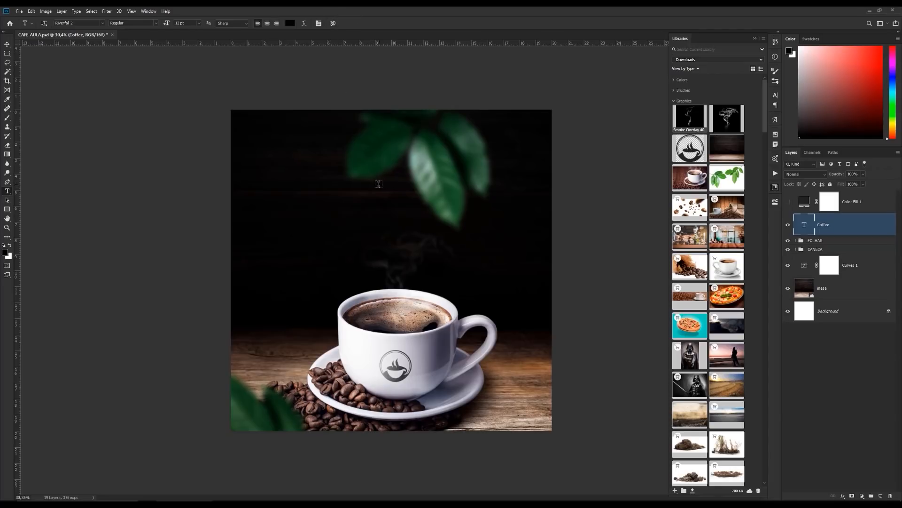
# Step: Enlarge the Coffee text to about 364 pt and move it up to sit between the leaves and the cup
pyautogui.hotkey('ctrl', 't')
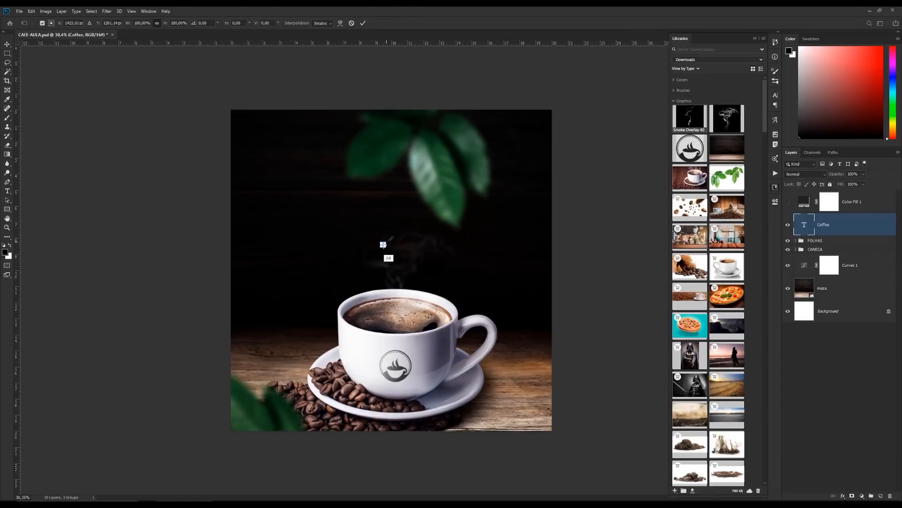
pyautogui.moveTo(386, 242); pyautogui.dragTo(424, 232)
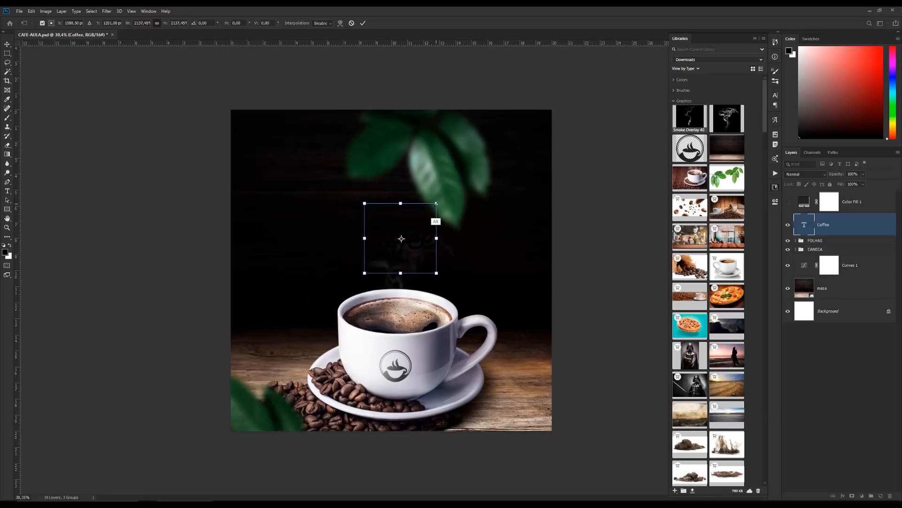
pyautogui.moveTo(437, 202); pyautogui.dragTo(450, 193)
pyautogui.moveTo(425, 241); pyautogui.dragTo(450, 218)
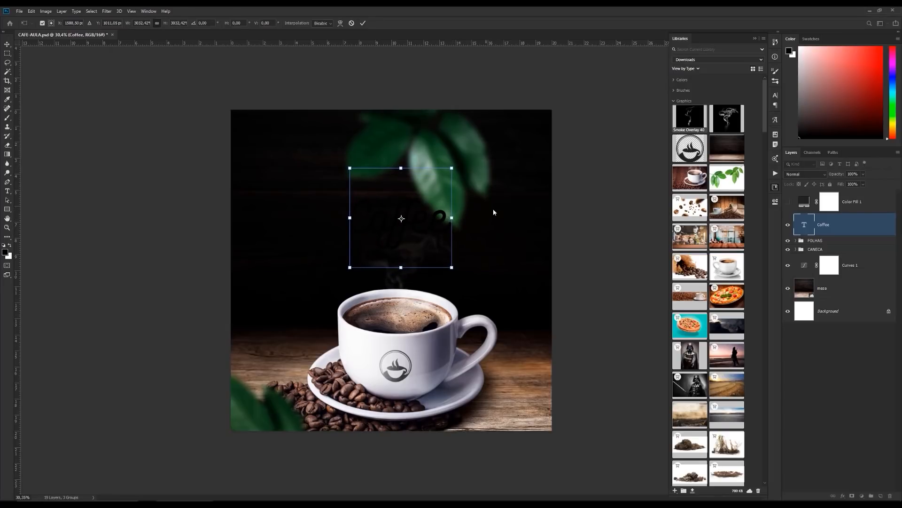
pyautogui.click(362, 23)
# Step: Change the Coffee text colour to white (ffffff)
pyautogui.click(775, 95)
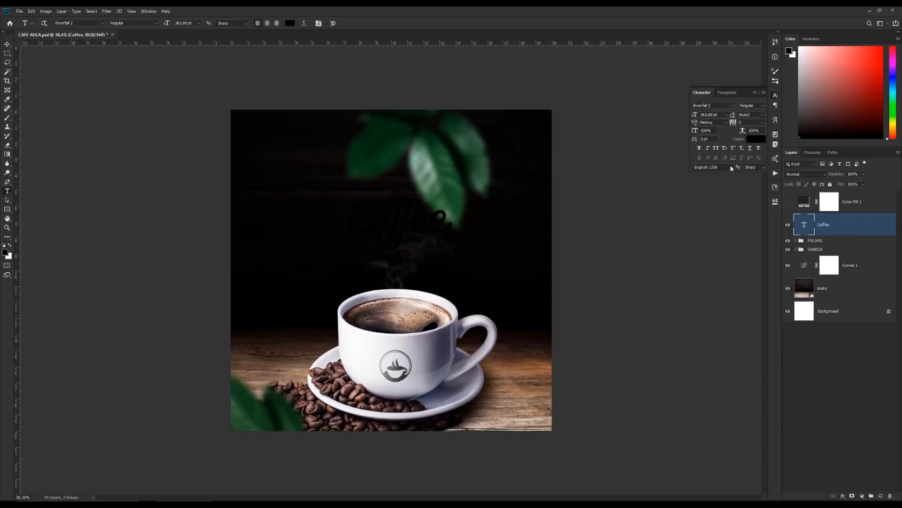
pyautogui.click(757, 140)
pyautogui.moveTo(584, 207); pyautogui.dragTo(569, 178)
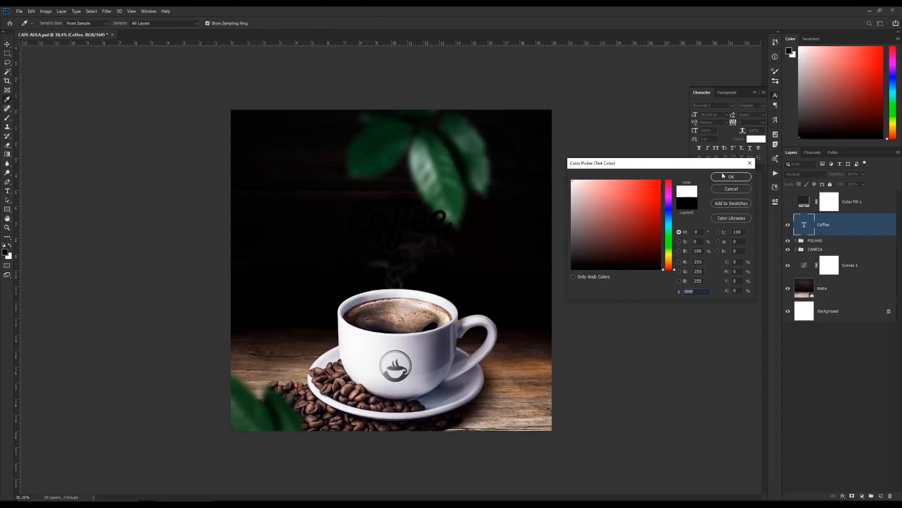
pyautogui.click(724, 176)
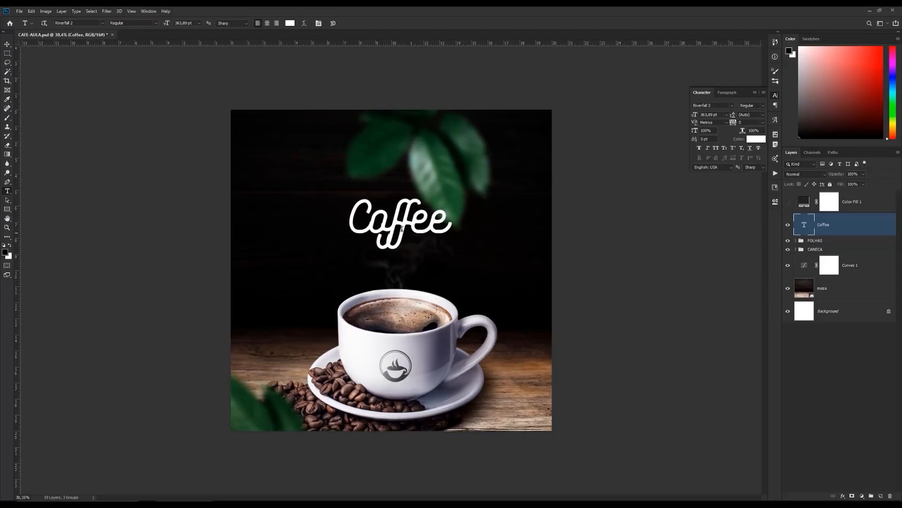
# Step: Duplicate the Coffee text just below the original and change the copy's wording to "PREMIUM"
pyautogui.press('v')
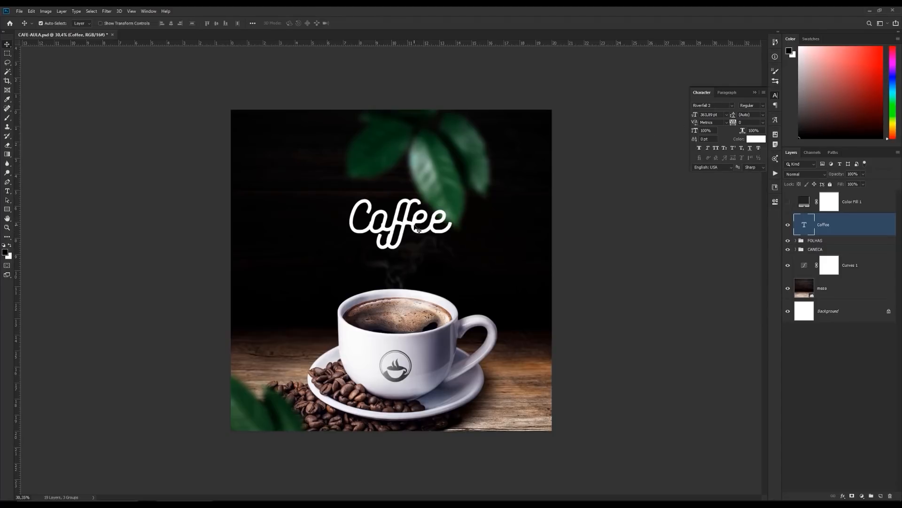
pyautogui.keyDown('alt'); pyautogui.moveTo(418, 230); pyautogui.dragTo(417, 276); pyautogui.keyUp('alt')
pyautogui.press('t')
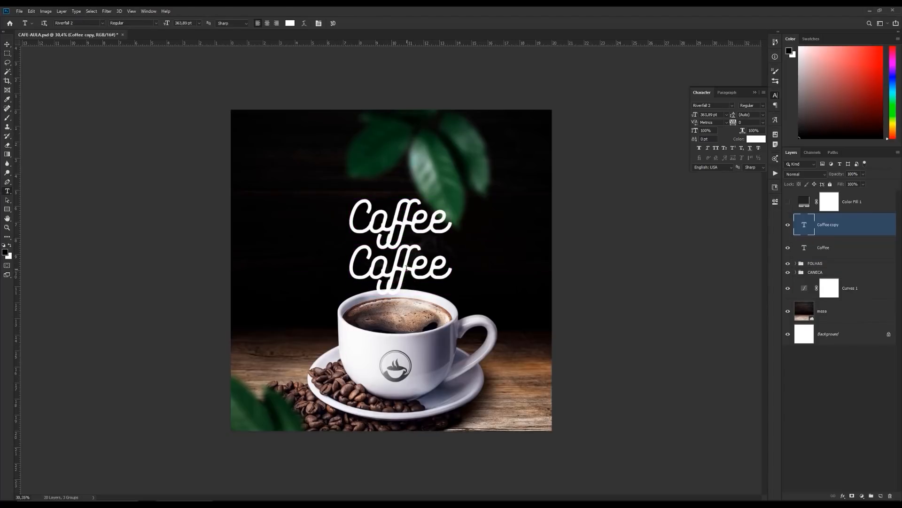
pyautogui.doubleClick(407, 267)
pyautogui.write('PREM')
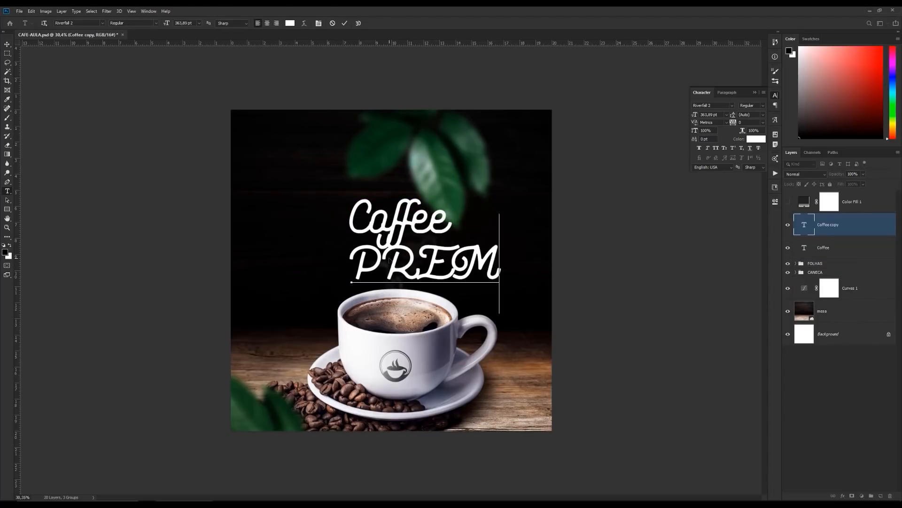
pyautogui.write('IU')
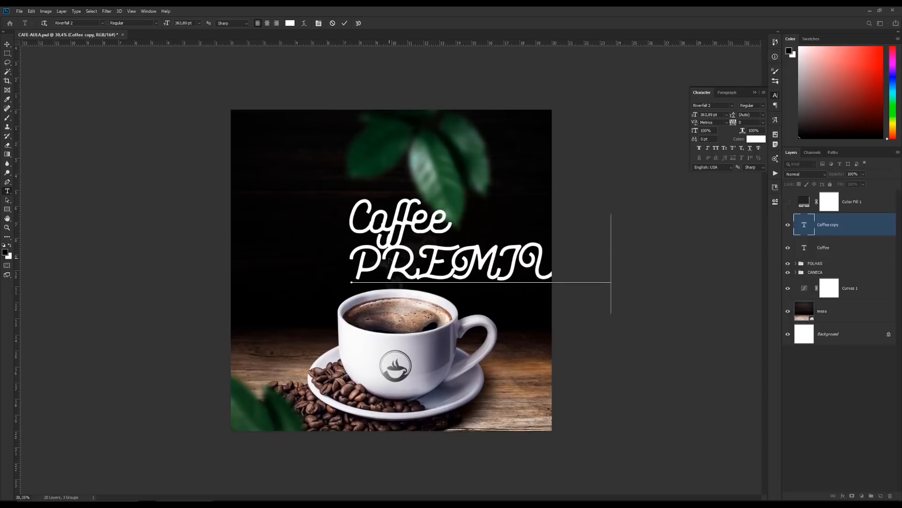
pyautogui.click(344, 23)
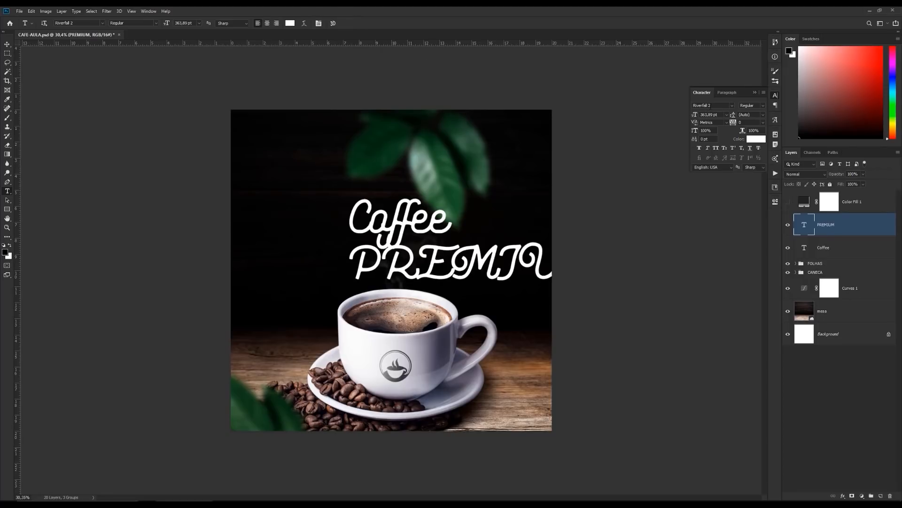
# Step: Set the PREMIUM text's font to Bebas Neue Light
pyautogui.click(695, 106)
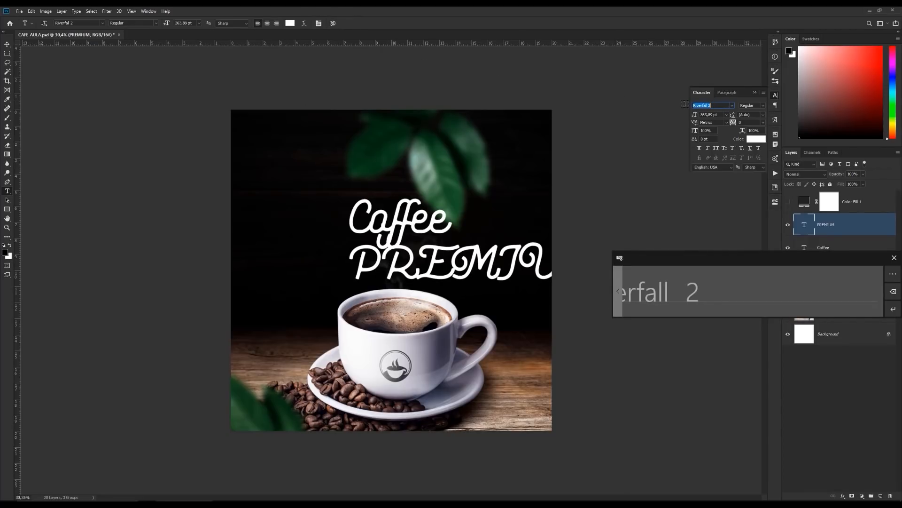
pyautogui.write('b')
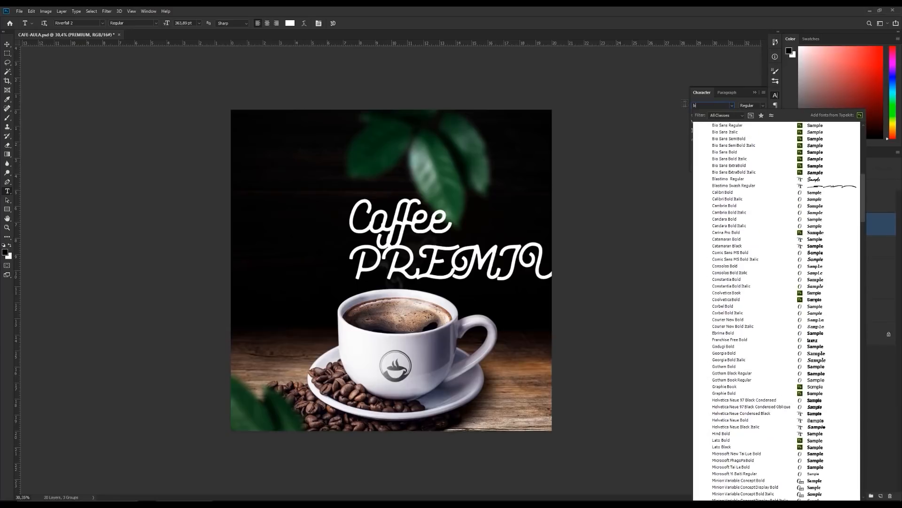
pyautogui.write('ebas Neue')
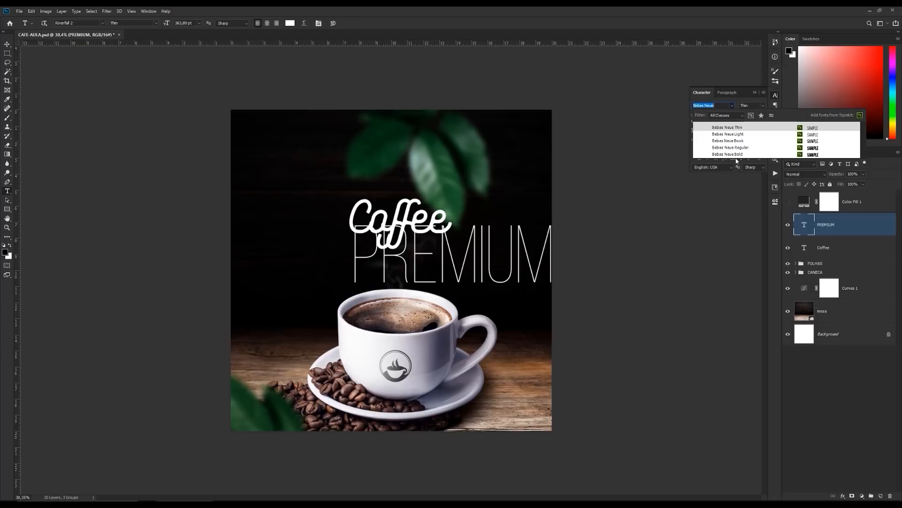
pyautogui.press('Down')
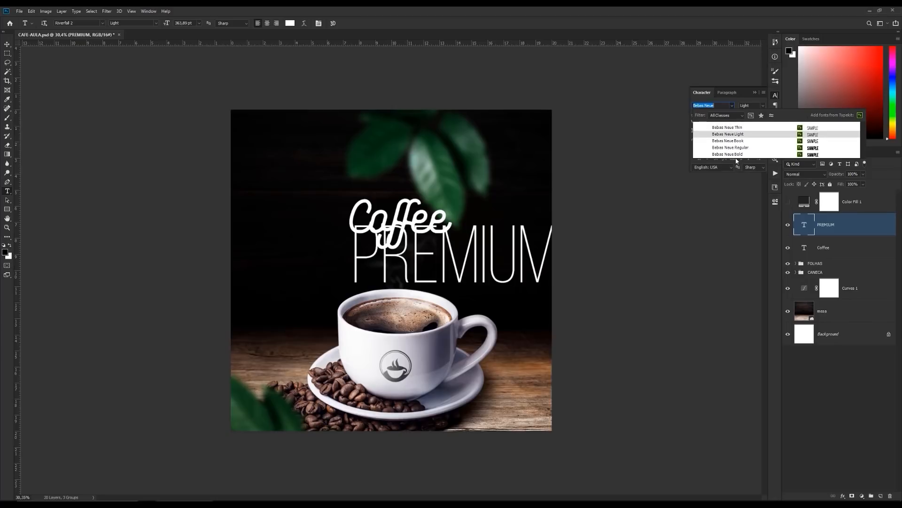
pyautogui.click(732, 135)
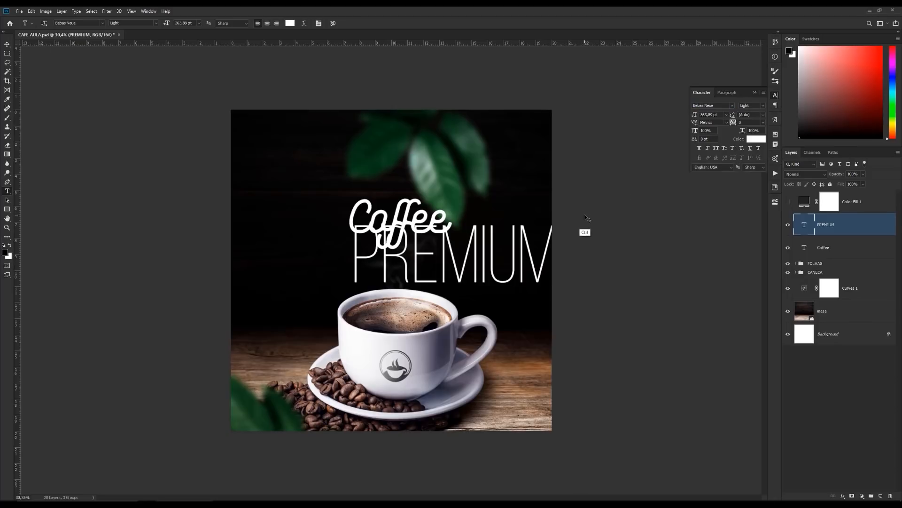
# Step: Scale the PREMIUM text down to about 52.6 pt, placing it below the end of the word Coffee
pyautogui.hotkey('ctrl', 't')
pyautogui.moveTo(553, 226); pyautogui.dragTo(470, 262)
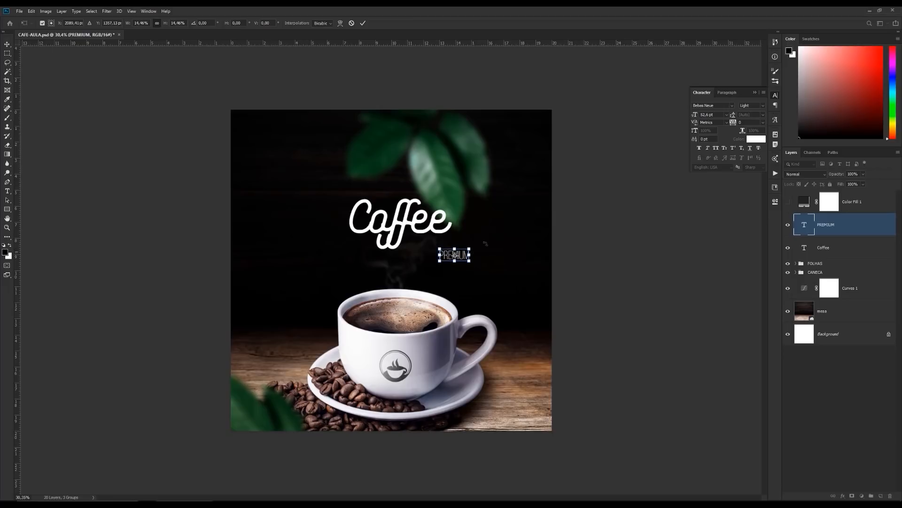
pyautogui.press('Return')
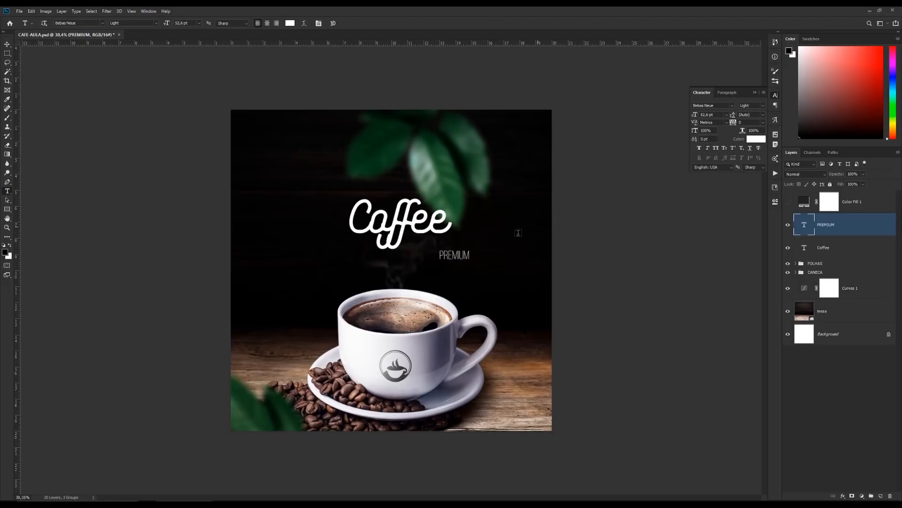
# Step: Set the letter tracking of the PREMIUM text to 500
pyautogui.click(763, 122)
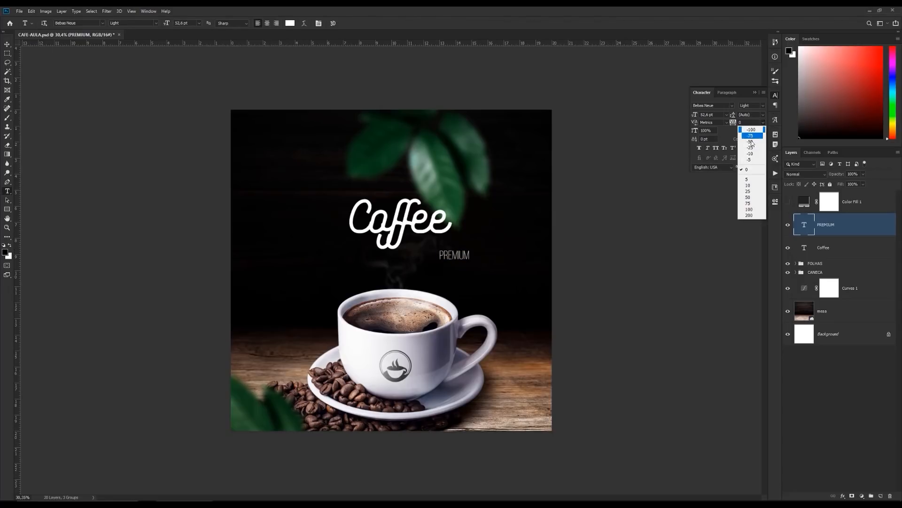
pyautogui.click(745, 219)
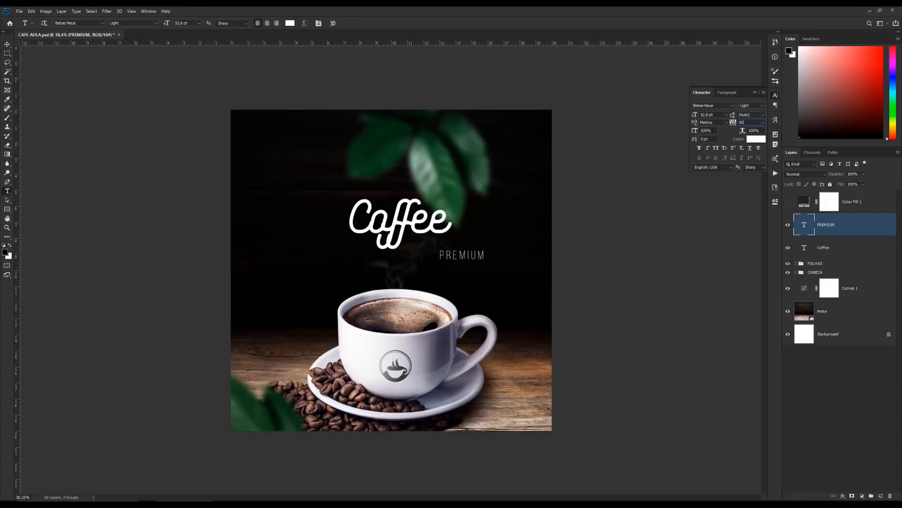
pyautogui.write('500')
pyautogui.press('Return')
# Step: Shrink the PREMIUM text to about 41.2 pt and tuck it under Coffee, beside the descending letter loops
pyautogui.hotkey('ctrl', 't')
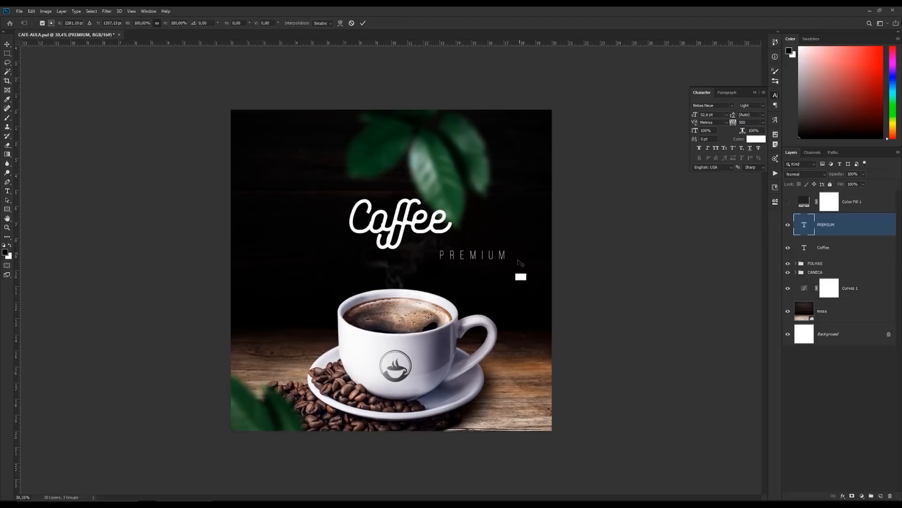
pyautogui.moveTo(475, 255); pyautogui.dragTo(465, 238)
pyautogui.press('Return')
# Step: Set the PREMIUM text's font style to Book and scale it down to about 37.4 pt beneath Coffee
pyautogui.press('z')
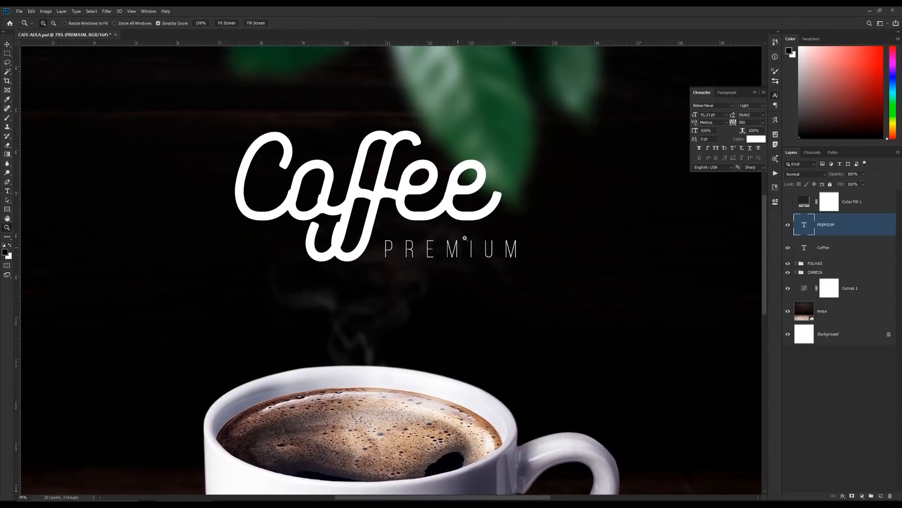
pyautogui.click(752, 106)
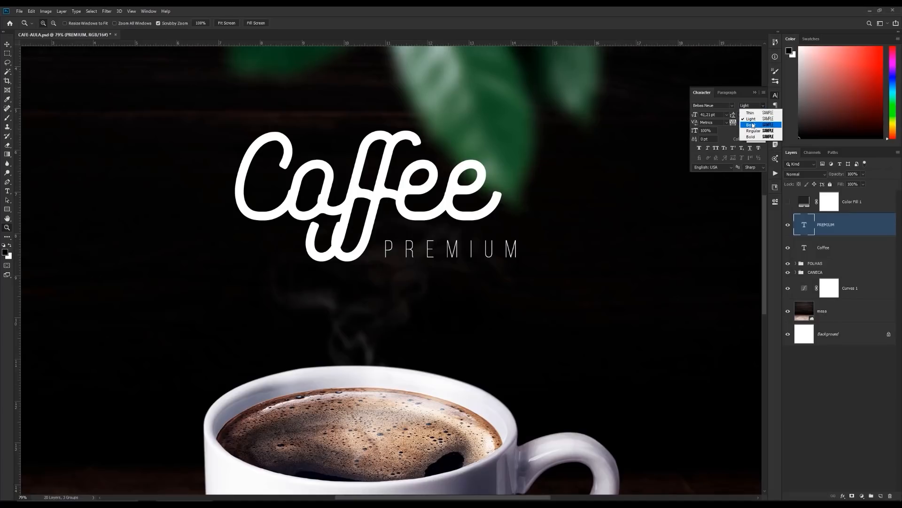
pyautogui.click(750, 125)
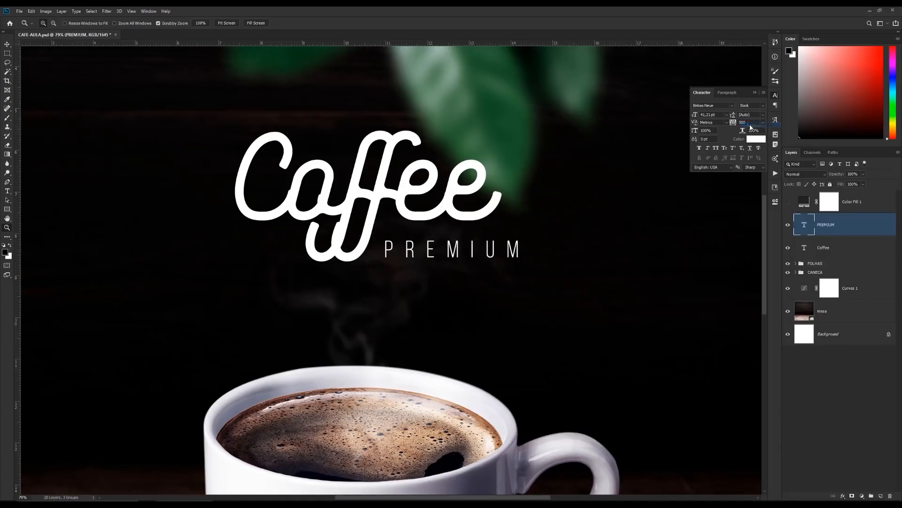
pyautogui.click(6, 45)
pyautogui.hotkey('ctrl', 't')
pyautogui.moveTo(473, 248); pyautogui.dragTo(472, 245)
pyautogui.moveTo(530, 233); pyautogui.dragTo(516, 235)
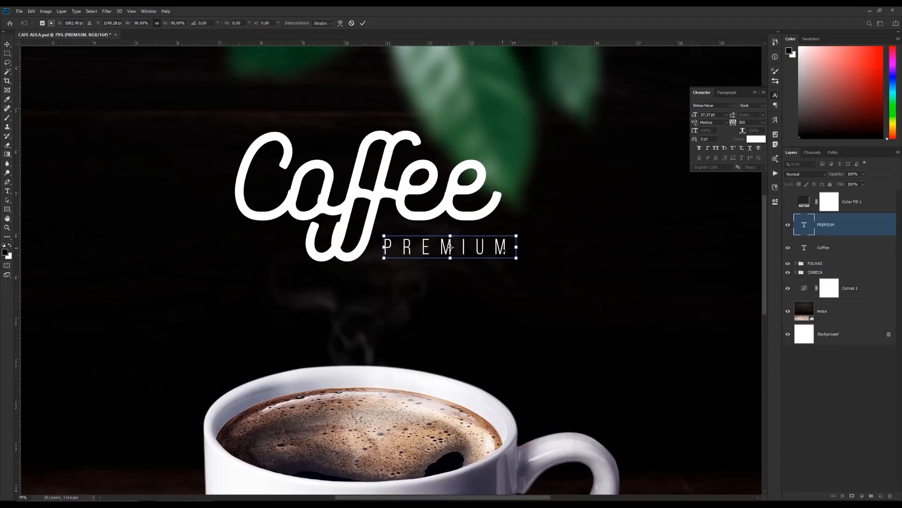
pyautogui.press('Return')
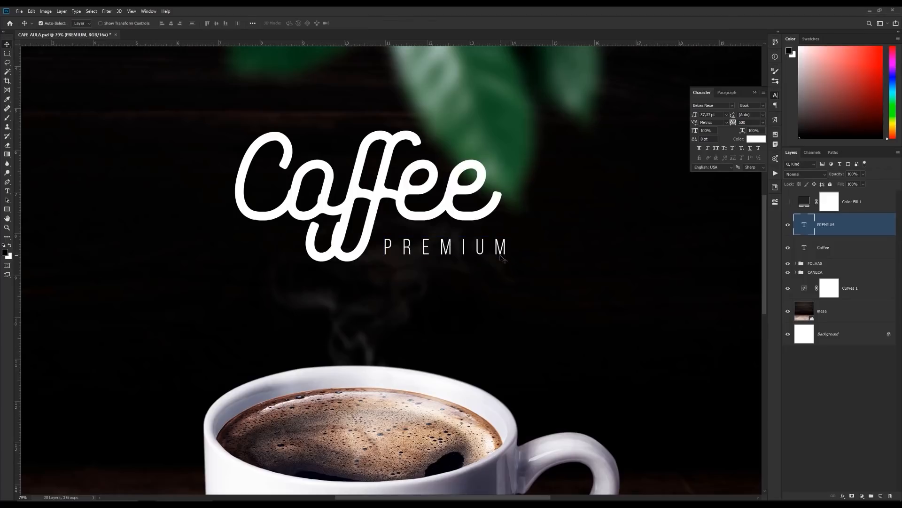
# Step: Nudge the PREMIUM text slightly upward, closer to the word Coffee
pyautogui.press('Up')
pyautogui.press('Up')
pyautogui.press('Up')
pyautogui.press('Up')
pyautogui.press('Up')
pyautogui.press('Up')
pyautogui.press('Up')
pyautogui.press('Up')
pyautogui.press('Up')
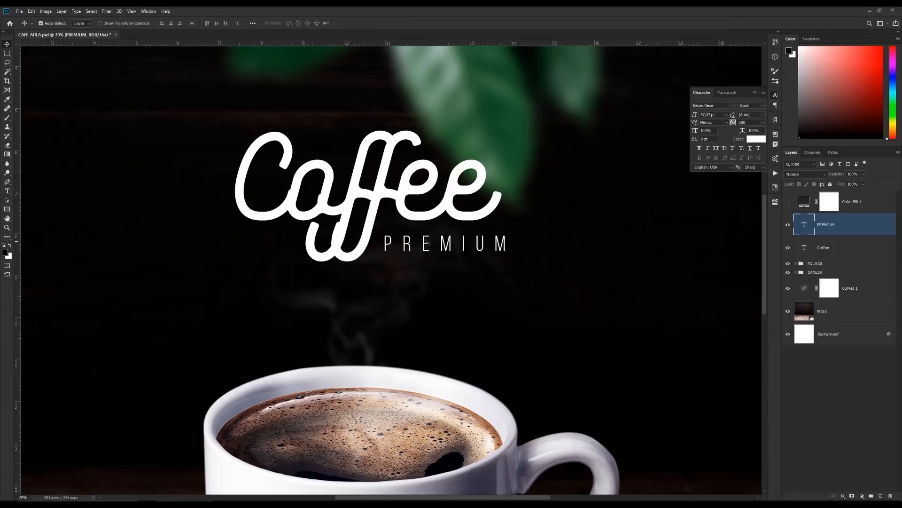
# Step: Group the PREMIUM and Coffee text layers and name the group TEXTO
pyautogui.press('z')
pyautogui.moveTo(450, 234); pyautogui.dragTo(410, 241)
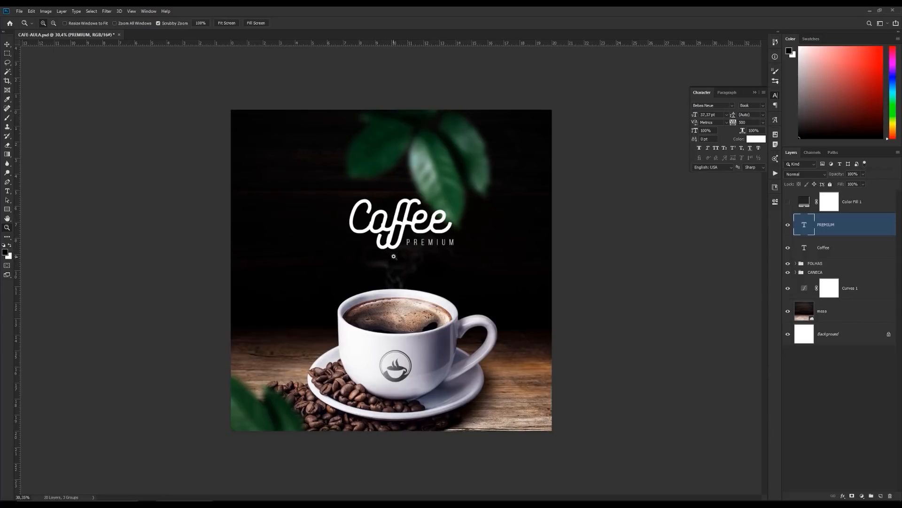
pyautogui.keyDown('shift'); pyautogui.click(836, 248); pyautogui.keyUp('shift')
pyautogui.hotkey('ctrl', 'g')
pyautogui.doubleClick(813, 218)
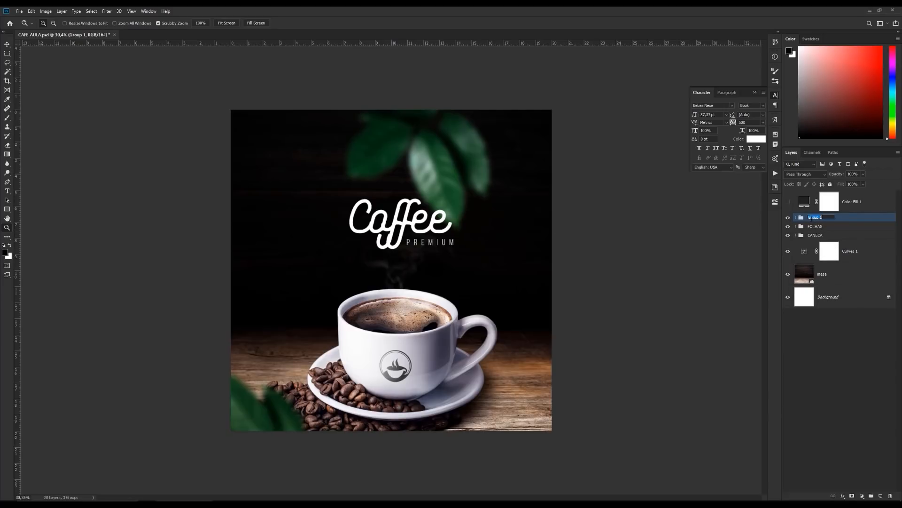
pyautogui.write('TEXTO')
pyautogui.press('Return')
# Step: Shift the TEXTO group slightly up and to the left above the cup
pyautogui.hotkey('ctrl', 't')
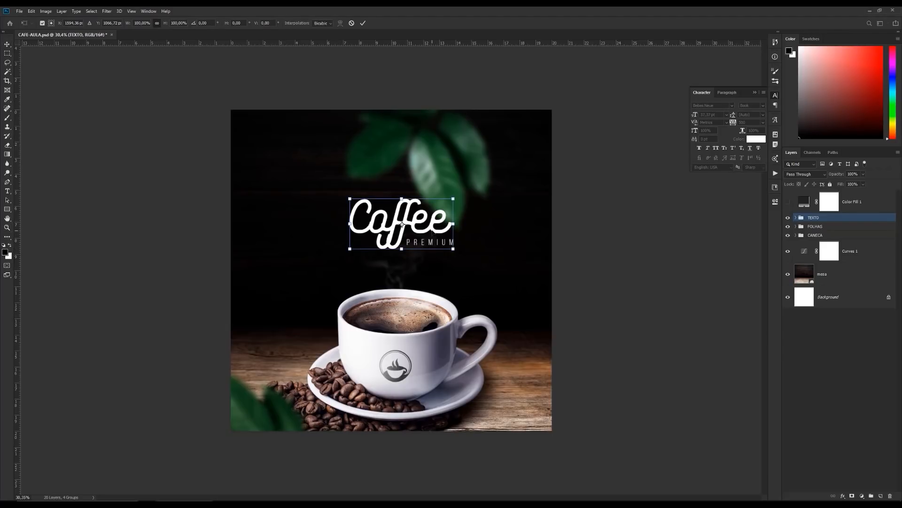
pyautogui.moveTo(433, 230); pyautogui.dragTo(430, 227)
pyautogui.press('Return')
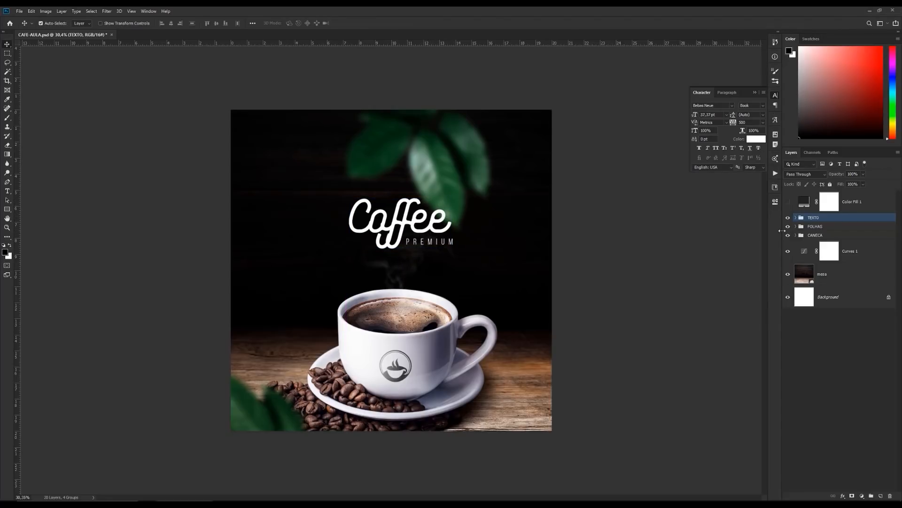
# Step: Select the sombra layer in the CANECA group, size a soft brush to about 232 px and sample dark brown beside the saucer
pyautogui.click(795, 235)
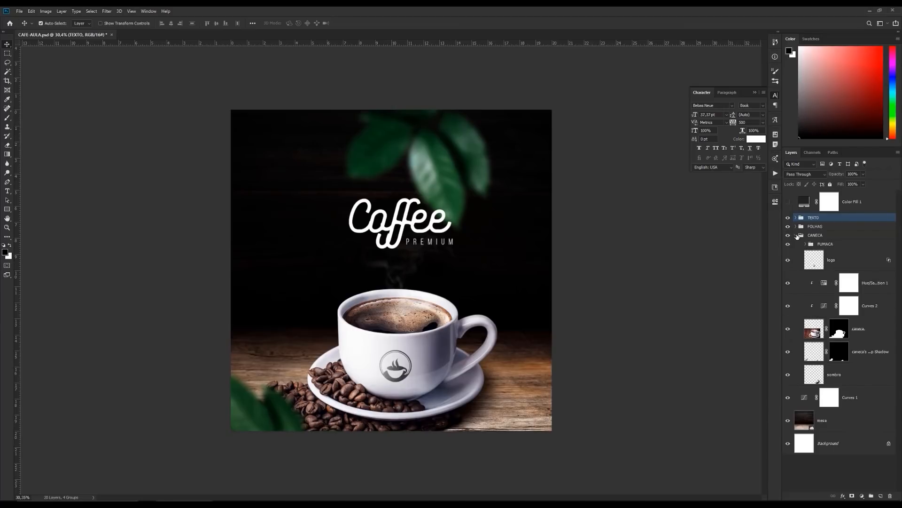
pyautogui.click(815, 377)
pyautogui.press('z')
pyautogui.click(488, 392)
pyautogui.moveTo(488, 393); pyautogui.dragTo(466, 323)
pyautogui.moveTo(514, 351); pyautogui.dragTo(520, 352)
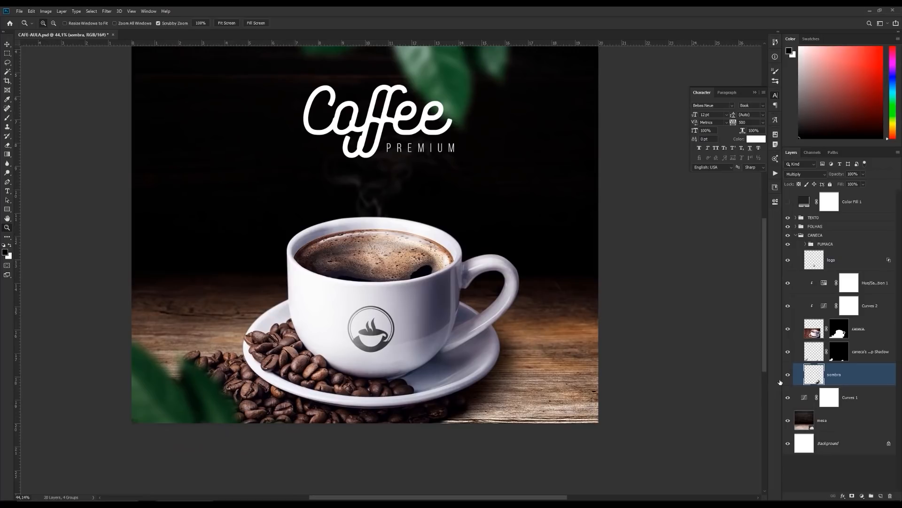
pyautogui.press('b')
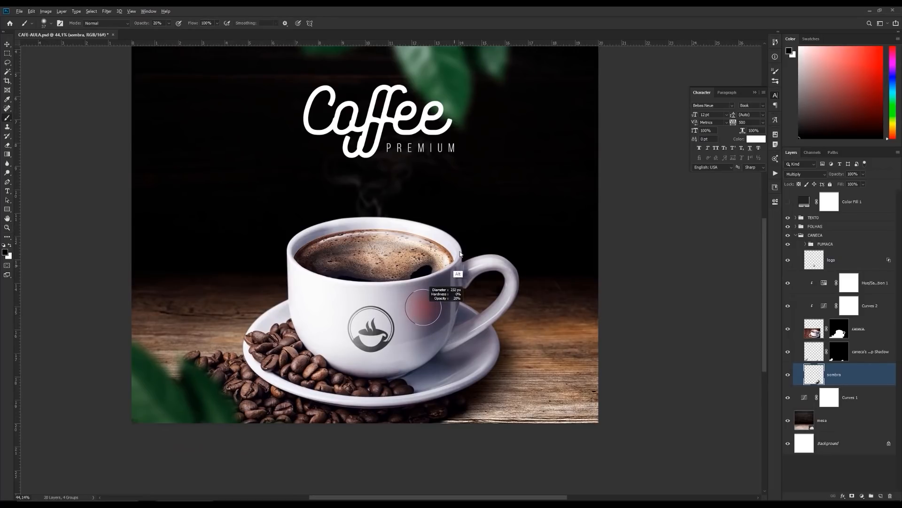
pyautogui.moveTo(460, 254); pyautogui.dragTo(462, 207)
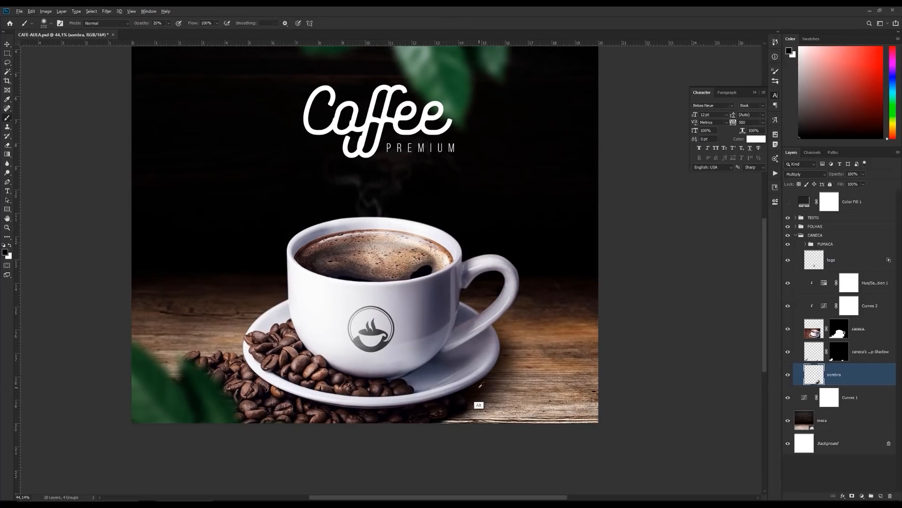
pyautogui.keyDown('alt'); pyautogui.click(479, 387); pyautogui.keyUp('alt')
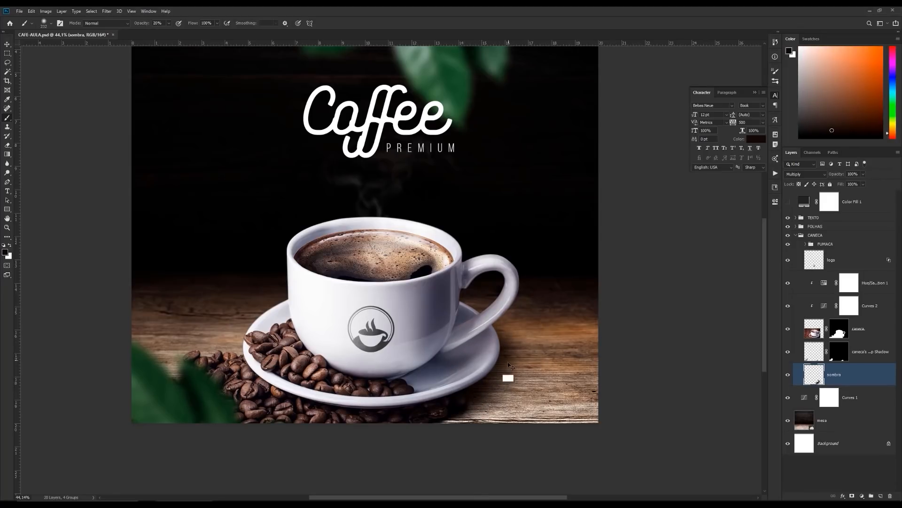
# Step: Enable Transfer for the brush and paint soft shadow on the table beneath the saucer's lower right edge
pyautogui.click(775, 71)
pyautogui.click(639, 142)
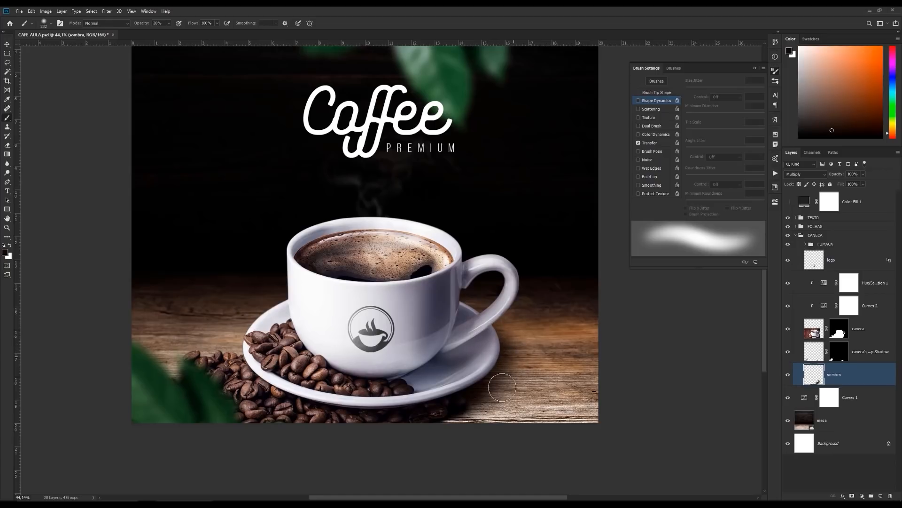
pyautogui.moveTo(449, 399)
pyautogui.mouseDown()
pyautogui.moveTo(436, 422)
pyautogui.moveTo(484, 409)
pyautogui.moveTo(386, 426)
pyautogui.moveTo(475, 426)
pyautogui.moveTo(411, 421)
pyautogui.moveTo(492, 411)
pyautogui.moveTo(420, 428)
pyautogui.moveTo(499, 405)
pyautogui.moveTo(417, 419)
pyautogui.moveTo(480, 417)
pyautogui.moveTo(410, 436)
pyautogui.mouseUp()
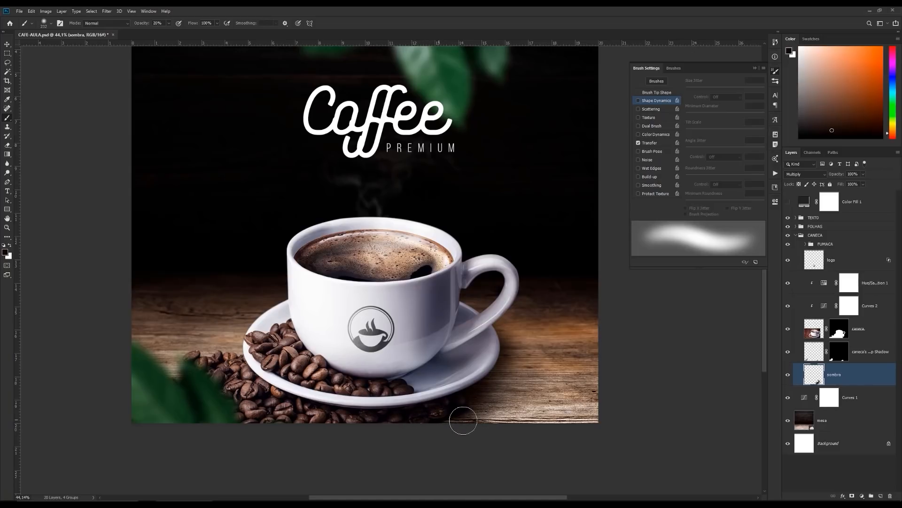
pyautogui.press('0')
pyautogui.moveTo(468, 419)
pyautogui.mouseDown()
pyautogui.moveTo(481, 428)
pyautogui.moveTo(428, 423)
pyautogui.mouseUp()
pyautogui.hotkey('ctrl', 'z')
# Step: Deepen the sombra shadow on the table right of the saucer using 50% and 20% brush opacity, and collapse the CANECA group
pyautogui.press('5')
pyautogui.moveTo(478, 357); pyautogui.dragTo(490, 363)
pyautogui.press('2')
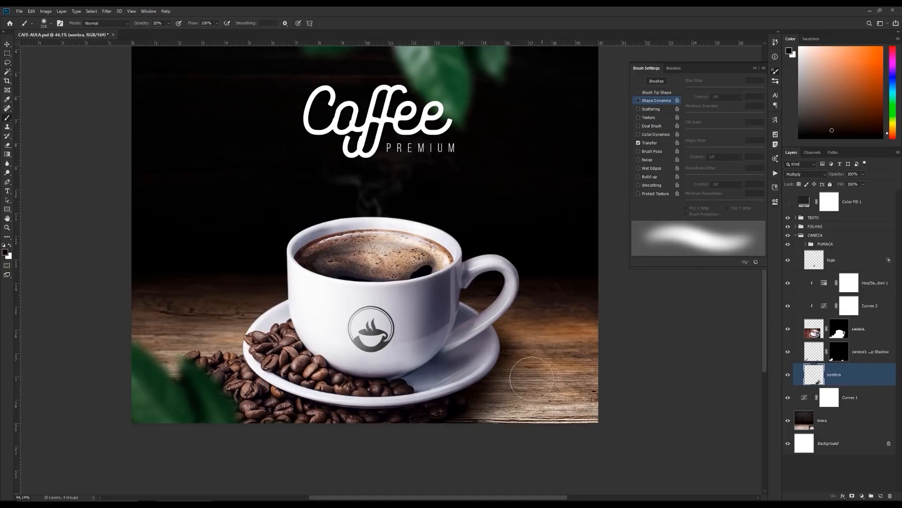
pyautogui.click(534, 379)
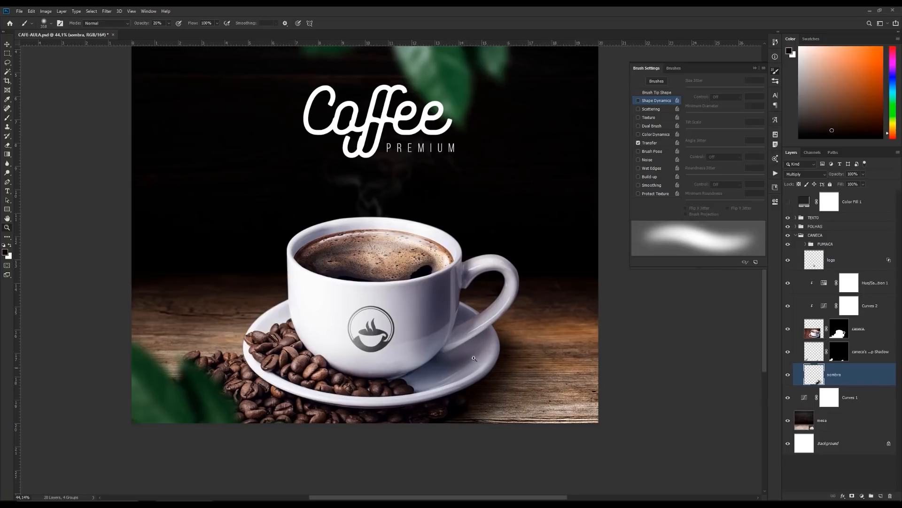
pyautogui.hotkey('ctrl', 'space')
pyautogui.moveTo(456, 347); pyautogui.dragTo(432, 373)
pyautogui.moveTo(317, 397); pyautogui.dragTo(344, 392)
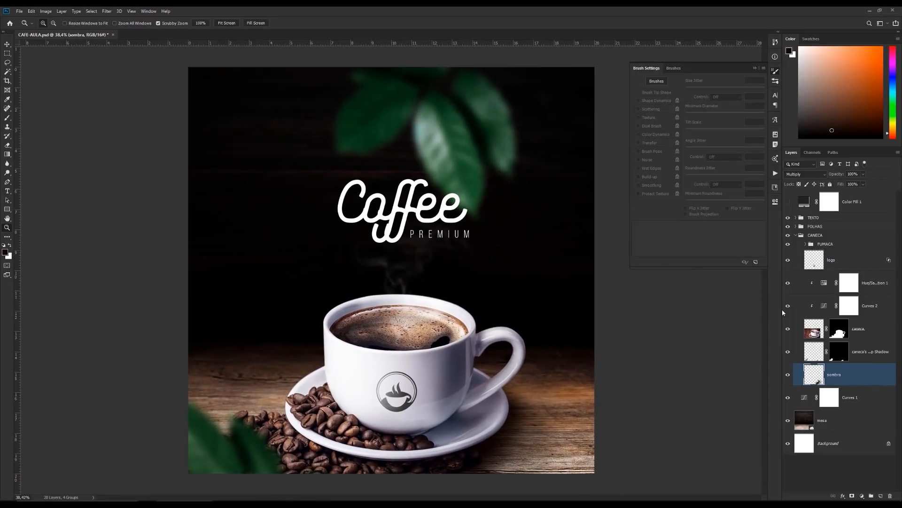
pyautogui.click(796, 235)
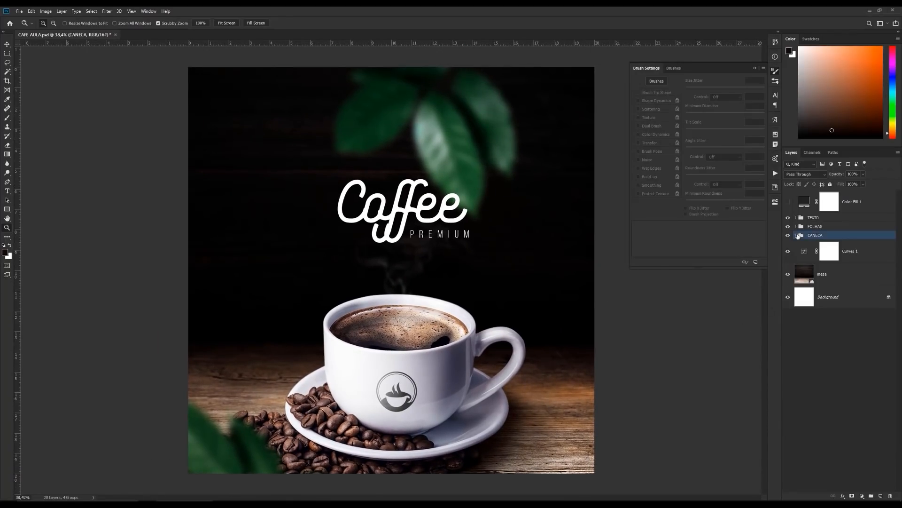
# Step: Enlarge the folha 2 leaf and its two clipped adjustment layers to about 115.44% and reposition them in the poster's lower-left corner
pyautogui.click(796, 226)
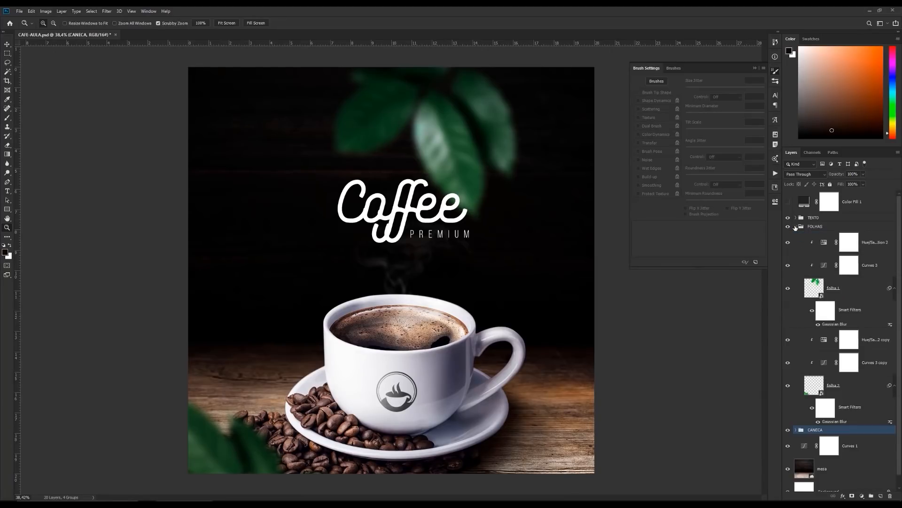
pyautogui.click(811, 388)
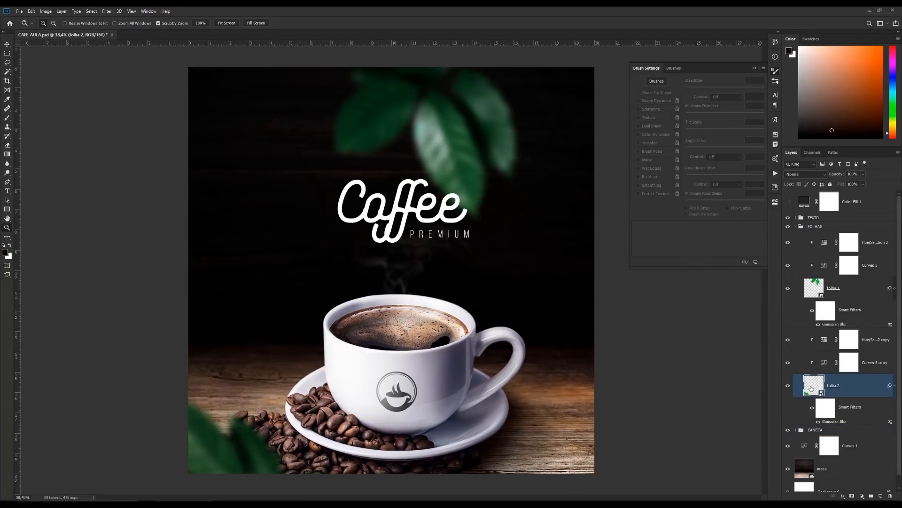
pyautogui.keyDown('shift'); pyautogui.click(804, 343); pyautogui.keyUp('shift')
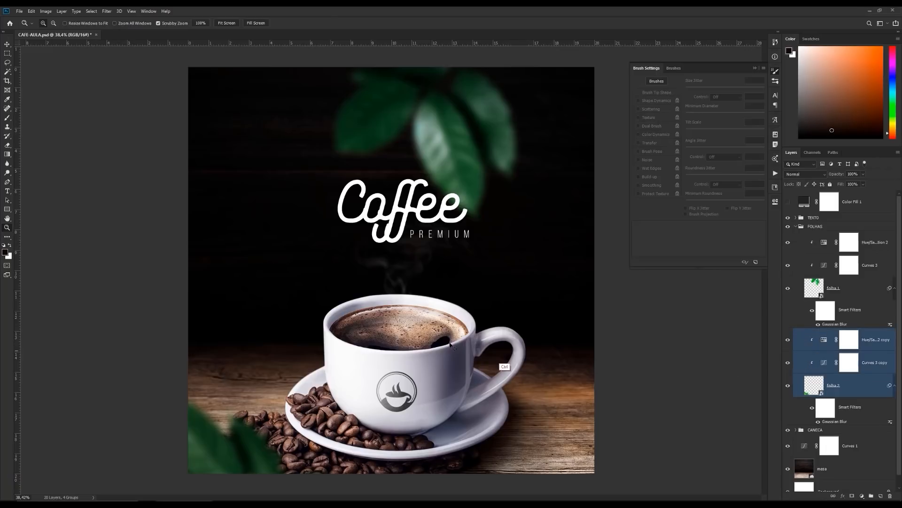
pyautogui.hotkey('ctrl', 't')
pyautogui.moveTo(244, 446); pyautogui.dragTo(244, 436)
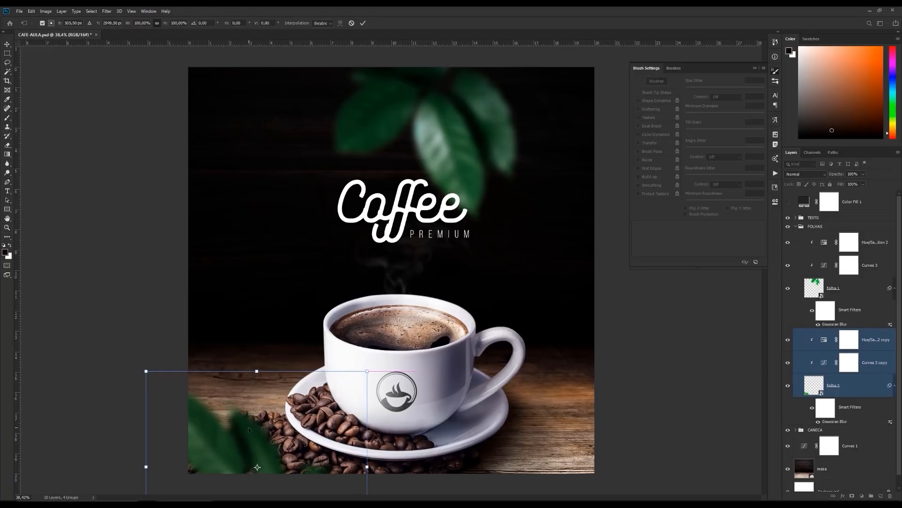
pyautogui.moveTo(372, 370); pyautogui.dragTo(376, 363)
pyautogui.moveTo(286, 437); pyautogui.dragTo(278, 439)
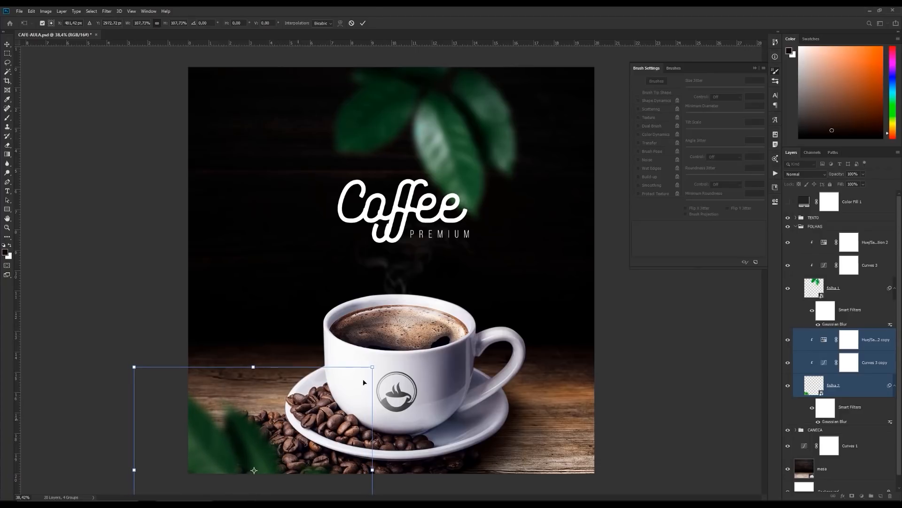
pyautogui.moveTo(364, 381); pyautogui.dragTo(371, 373)
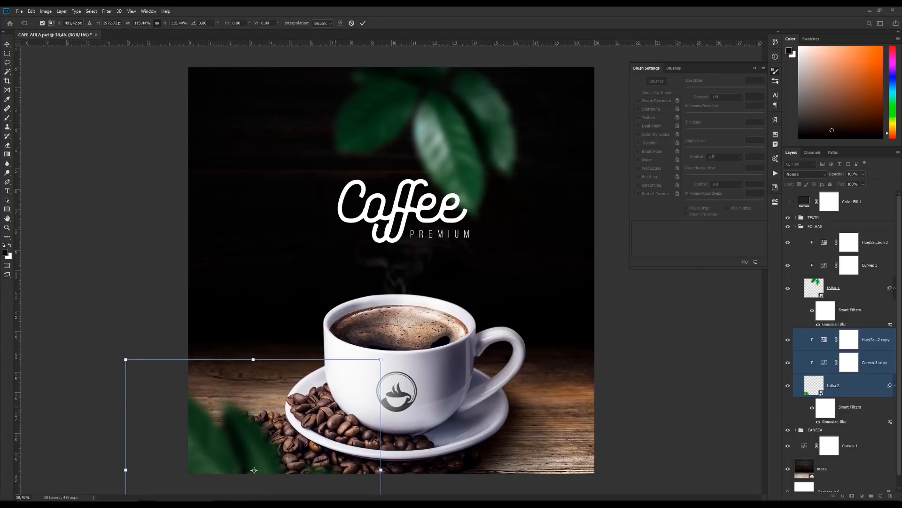
pyautogui.moveTo(334, 409); pyautogui.dragTo(335, 412)
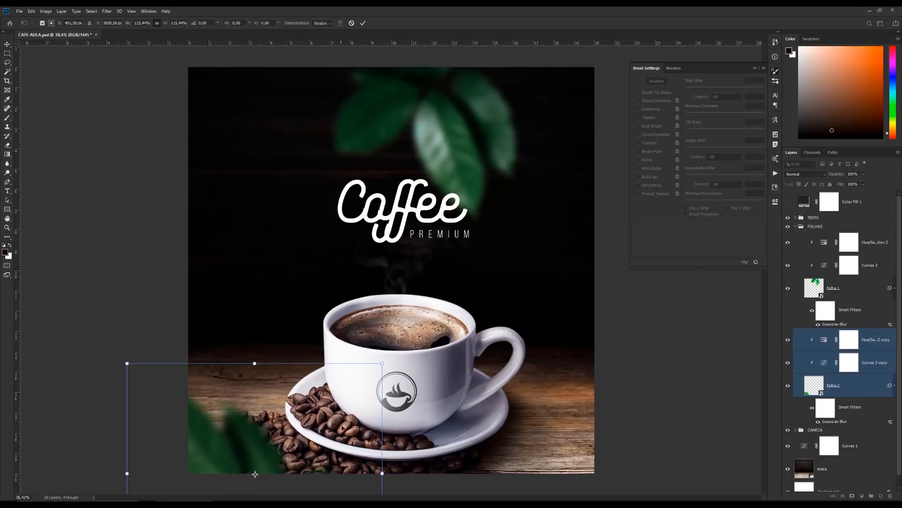
pyautogui.press('Return')
pyautogui.press('z')
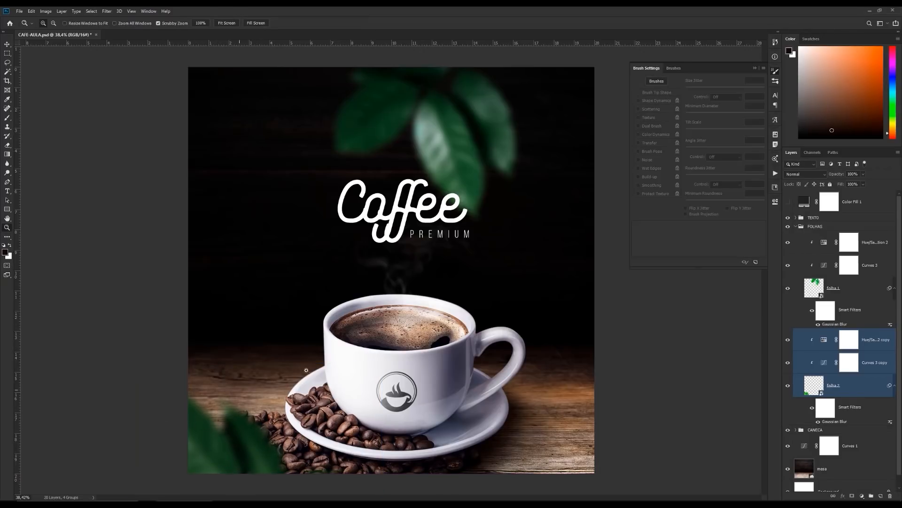
# Step: Enlarge the folha 1 leaf and its two clipped adjustment layers to about 104.4% and shift them slightly to the right
pyautogui.click(857, 289)
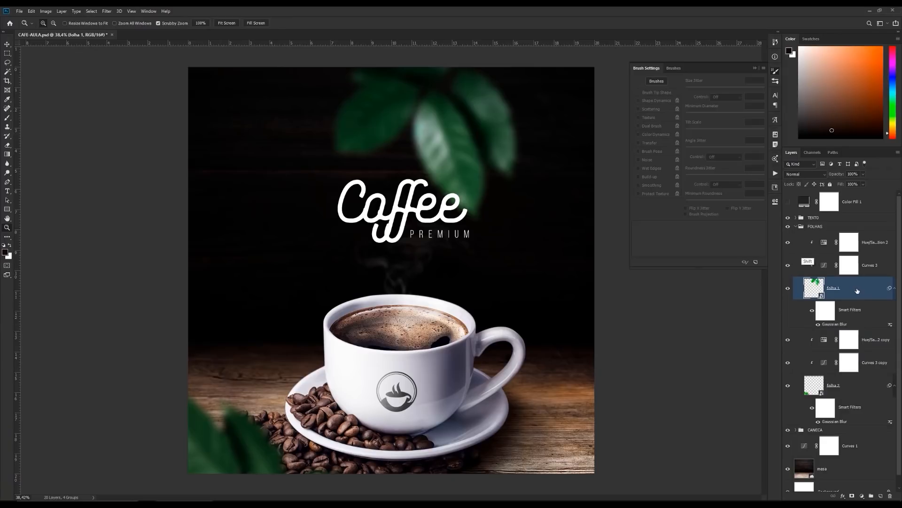
pyautogui.keyDown('shift'); pyautogui.click(805, 242); pyautogui.keyUp('shift')
pyautogui.hotkey('ctrl', 't')
pyautogui.moveTo(460, 147); pyautogui.dragTo(465, 147)
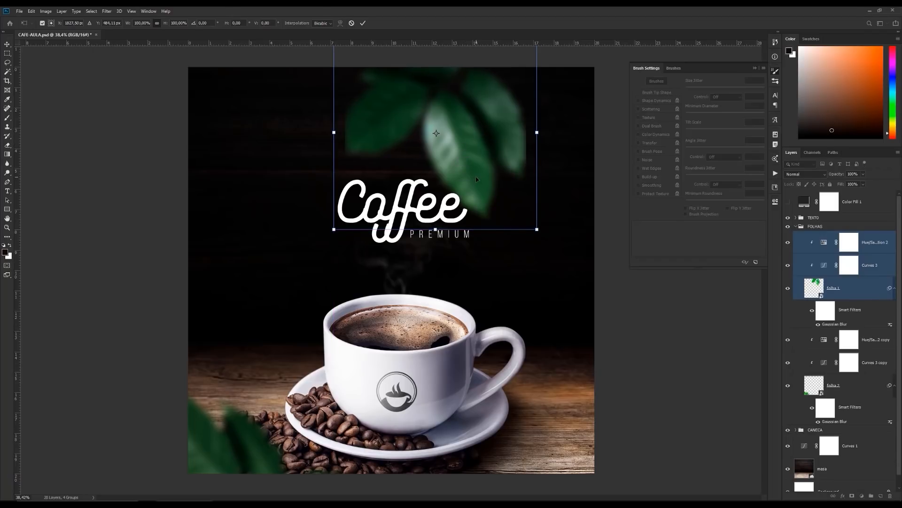
pyautogui.moveTo(476, 177); pyautogui.dragTo(469, 176)
pyautogui.moveTo(531, 133); pyautogui.dragTo(510, 143)
pyautogui.press('Return')
pyautogui.press('z')
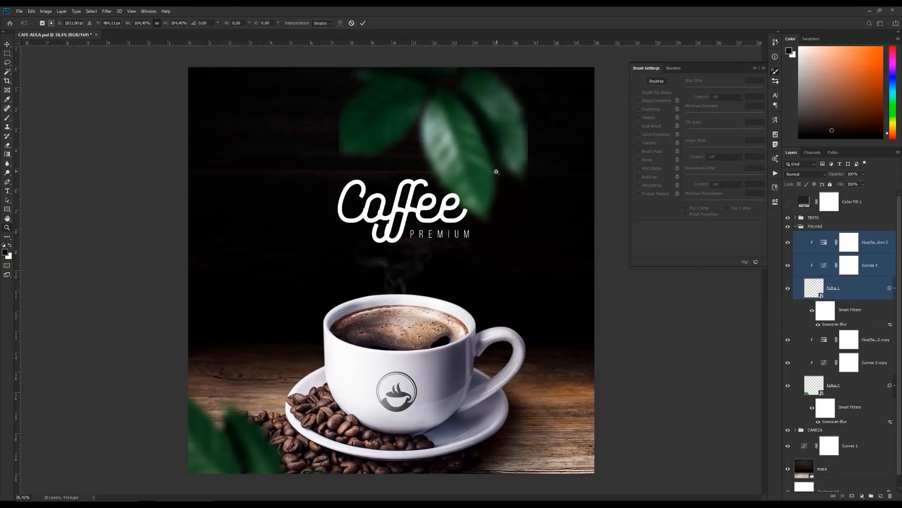
# Step: Add a Curves adjustment above the FOLHAS group with an S-curve that darkens shadows and lifts highlights, and compare before and after
pyautogui.moveTo(453, 202); pyautogui.dragTo(441, 221)
pyautogui.click(796, 226)
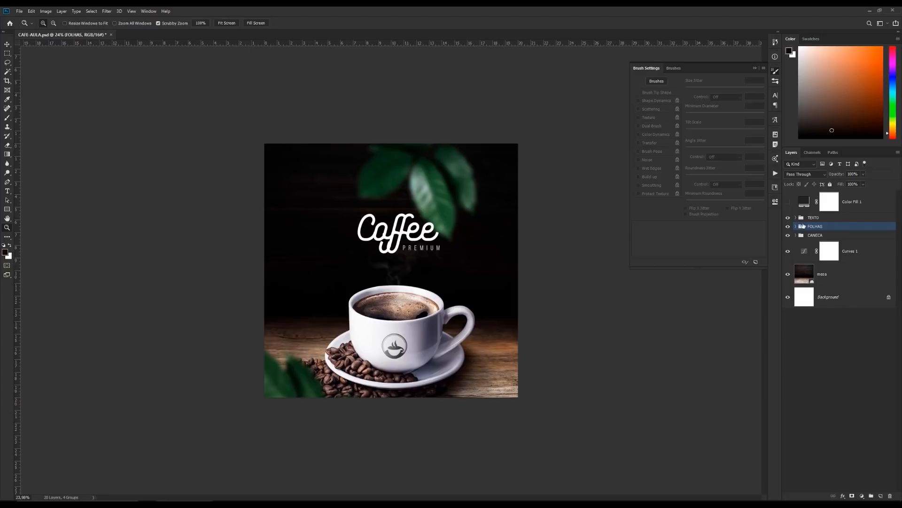
pyautogui.click(862, 496)
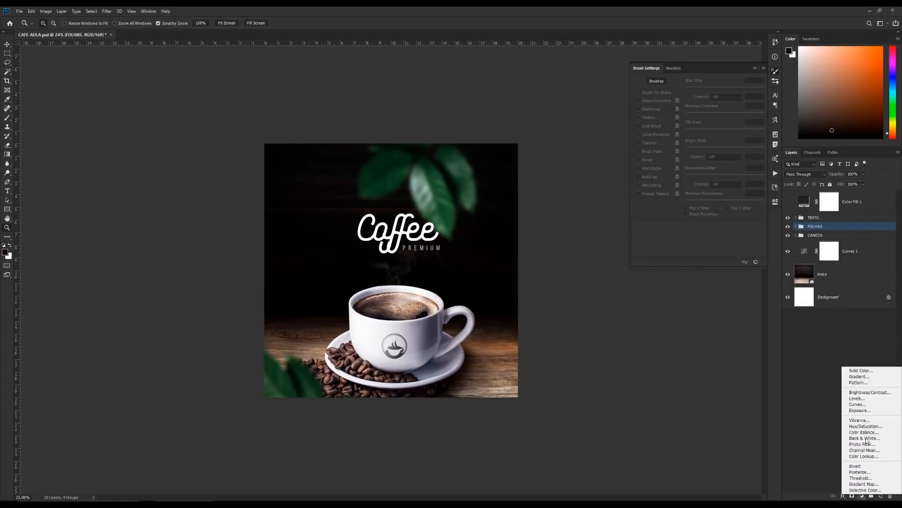
pyautogui.click(855, 402)
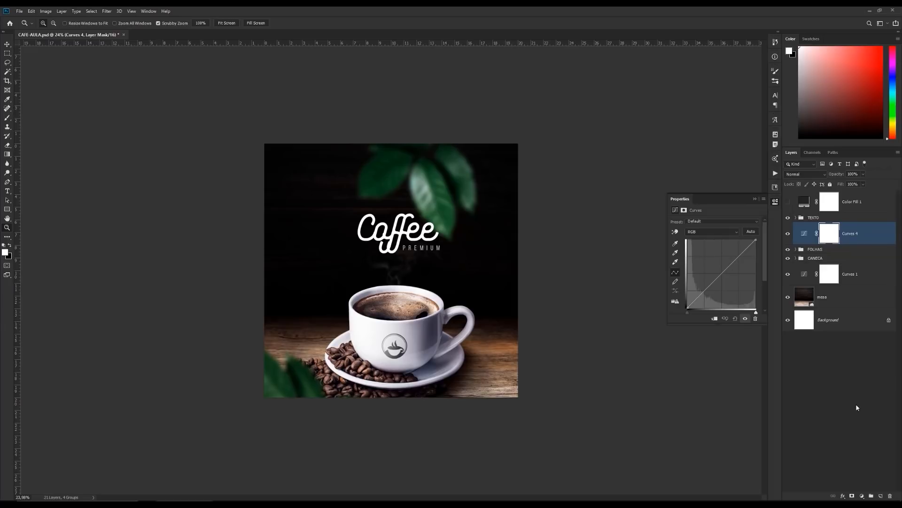
pyautogui.scroll(1, 416, 273)
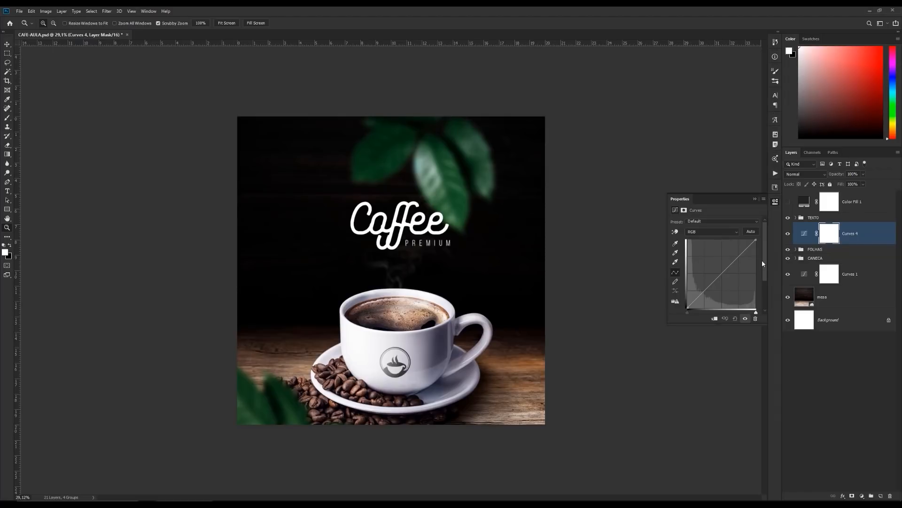
pyautogui.moveTo(708, 287); pyautogui.dragTo(708, 295)
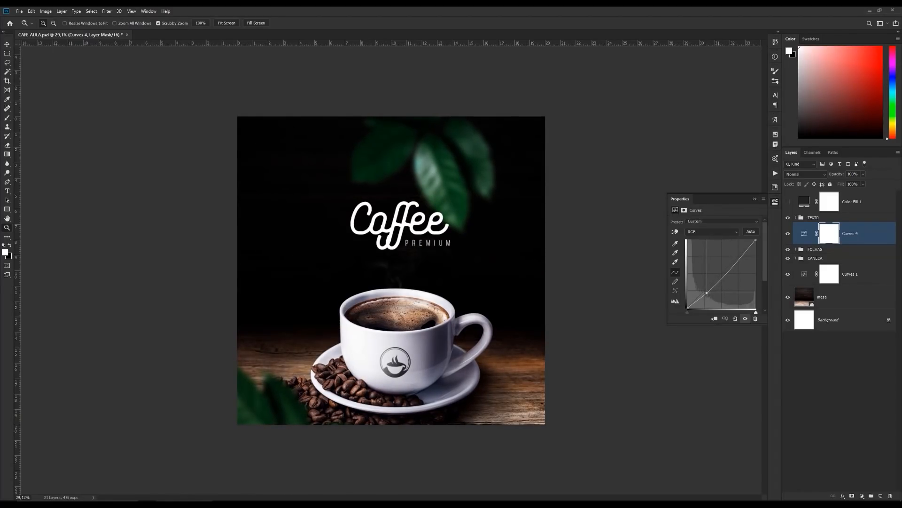
pyautogui.moveTo(739, 260); pyautogui.dragTo(737, 257)
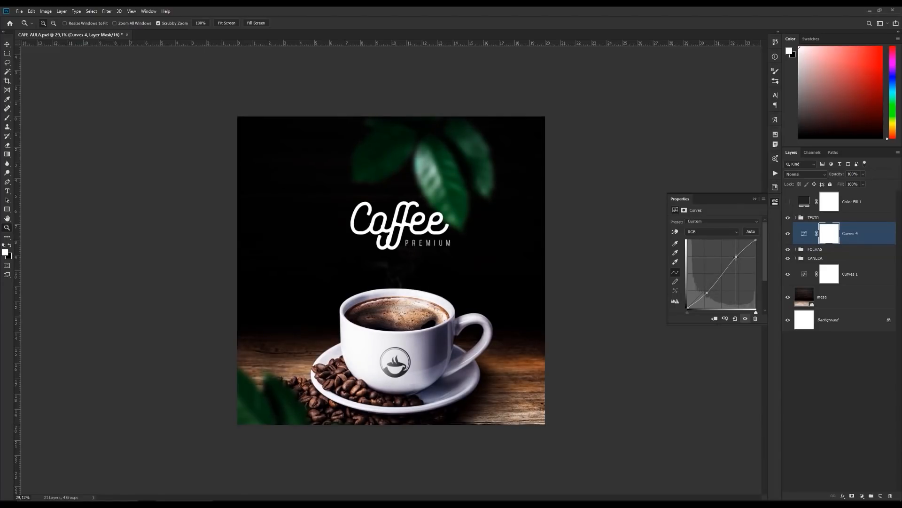
pyautogui.click(789, 234)
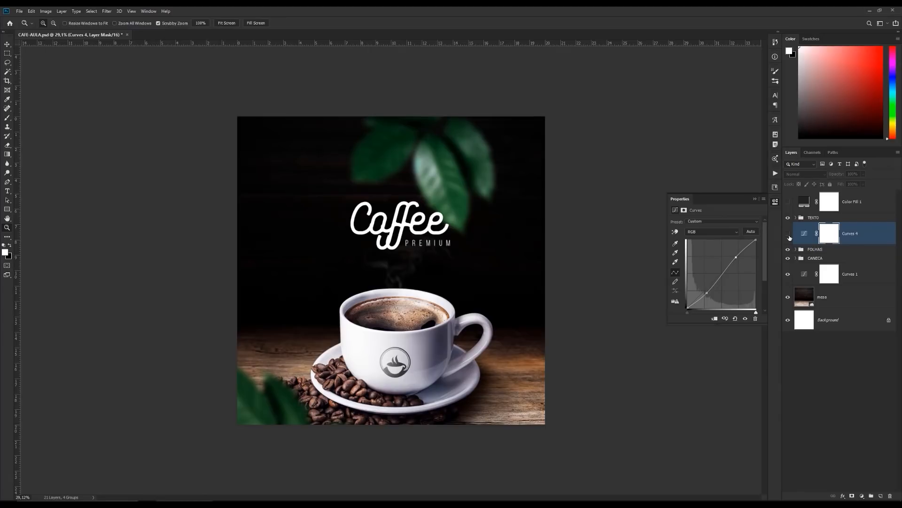
pyautogui.click(789, 234)
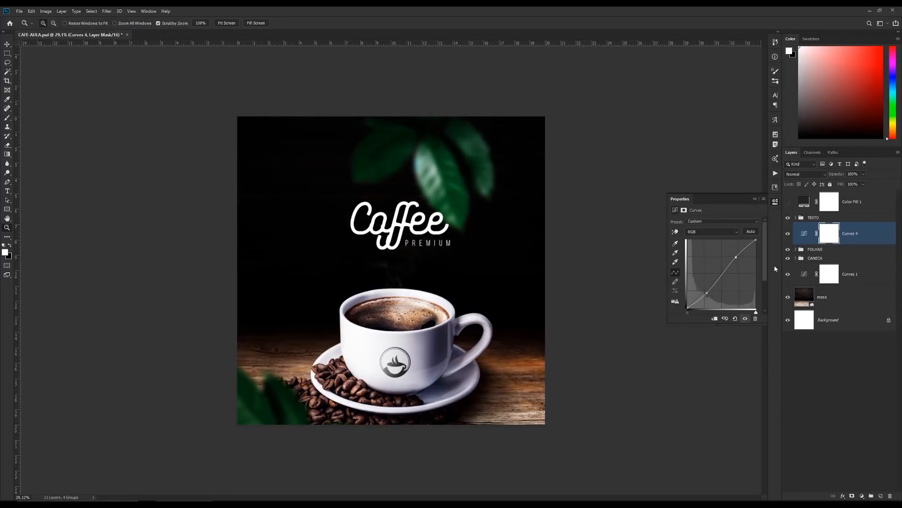
# Step: Set the new Curves layer's opacity to 50% and compare the image with and without the adjustment
pyautogui.click(852, 174)
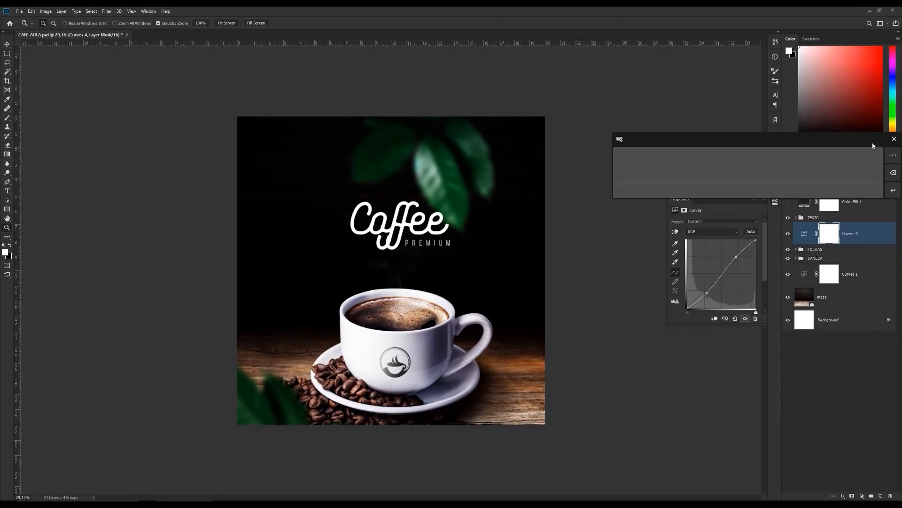
pyautogui.click(893, 140)
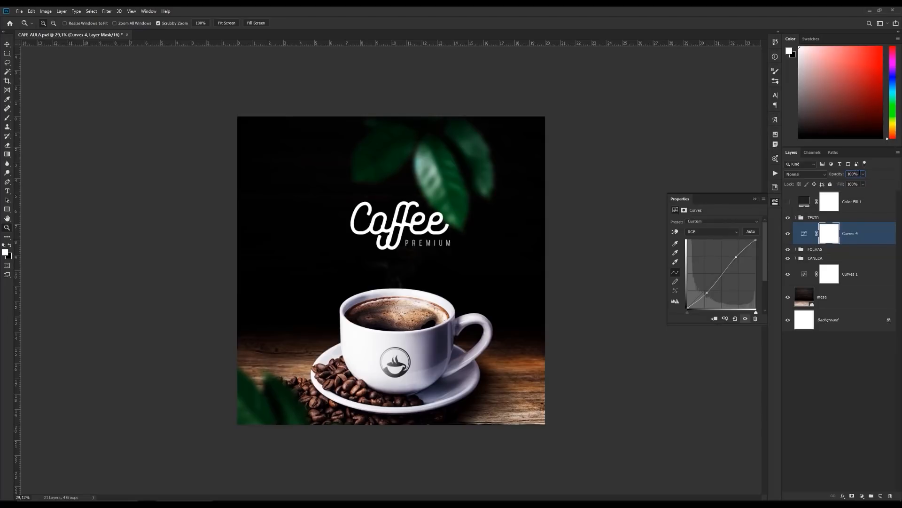
pyautogui.click(853, 174)
pyautogui.write('50')
pyautogui.press('Return')
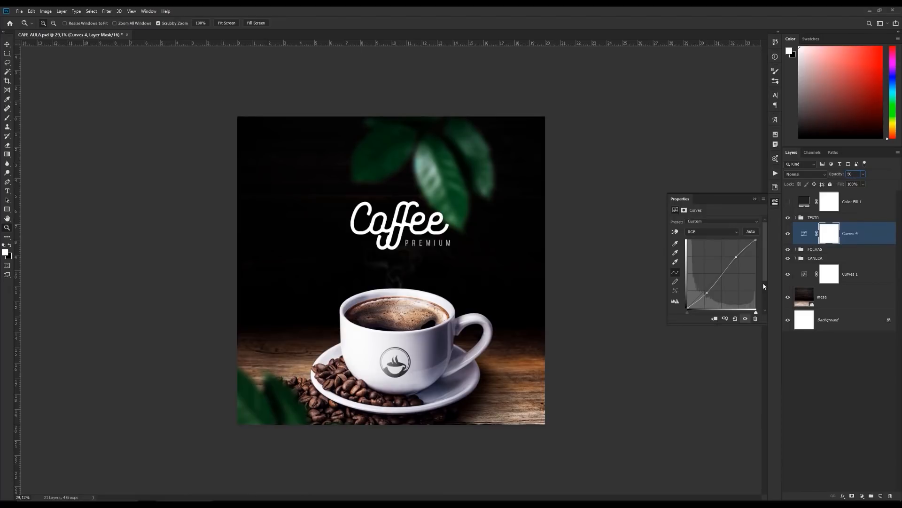
pyautogui.click(744, 319)
pyautogui.click(744, 319)
# Step: Add a Solid Color fill layer above the Curves 4 adjustment using the dark blue #01232f
pyautogui.click(862, 496)
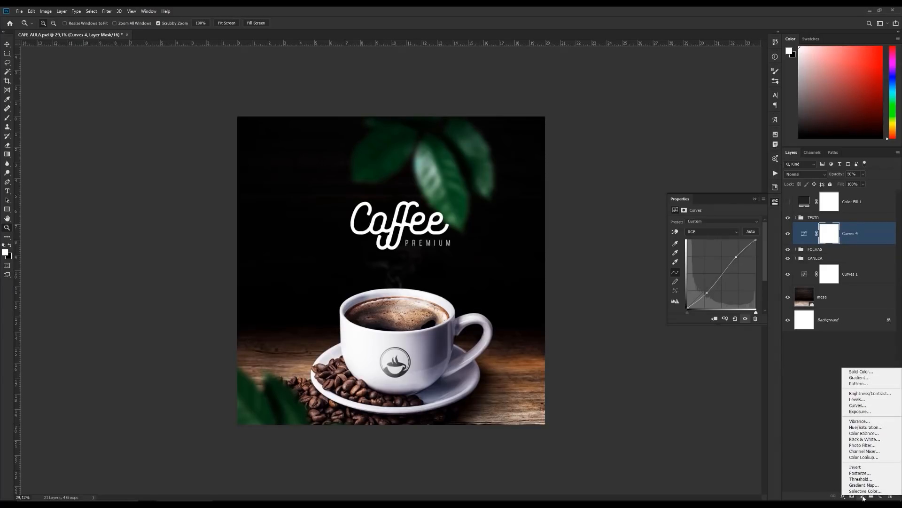
pyautogui.click(859, 372)
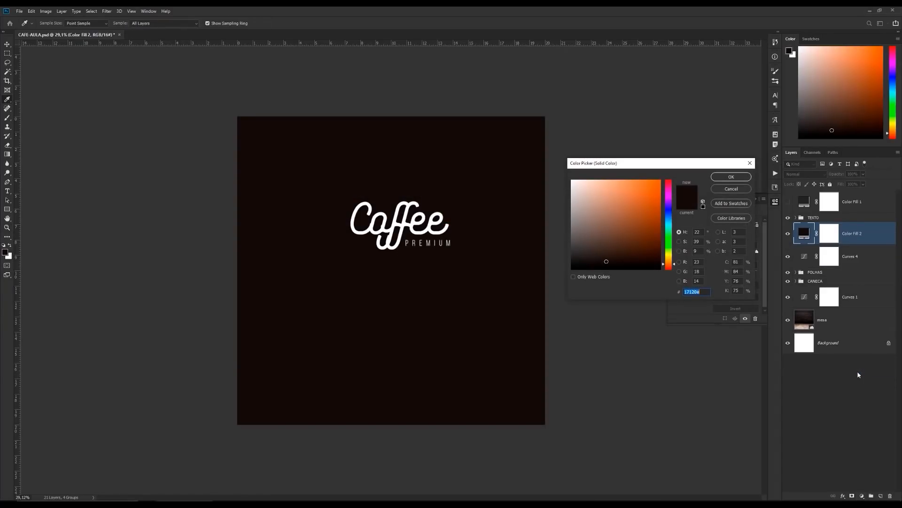
pyautogui.moveTo(669, 212); pyautogui.dragTo(668, 219)
pyautogui.moveTo(657, 249); pyautogui.dragTo(660, 251)
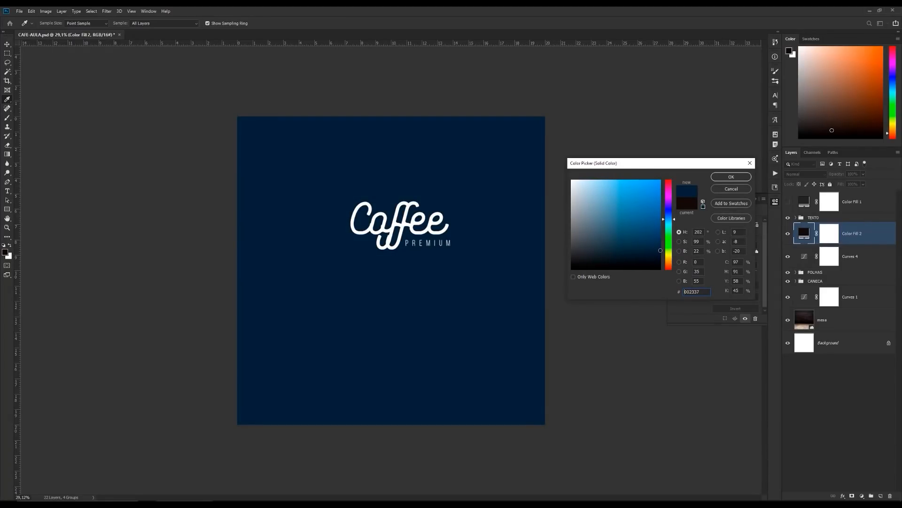
pyautogui.moveTo(665, 219); pyautogui.dragTo(658, 253)
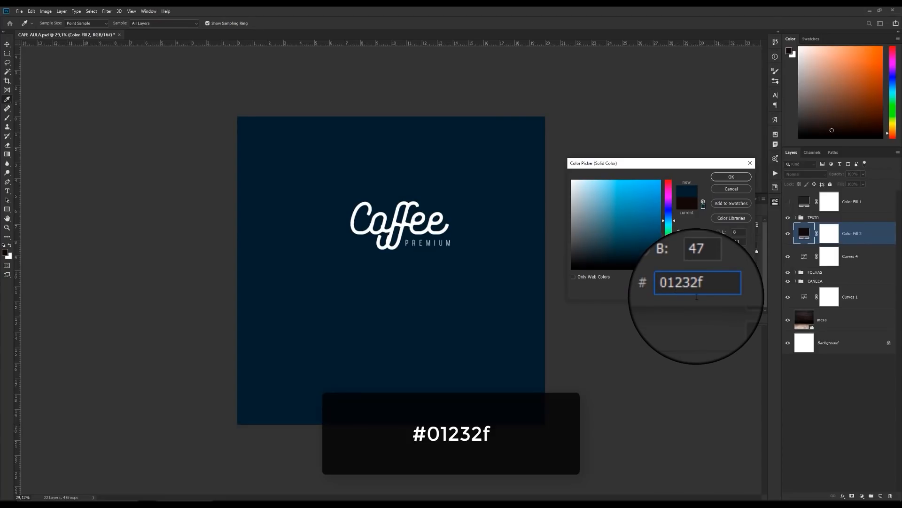
pyautogui.click(723, 181)
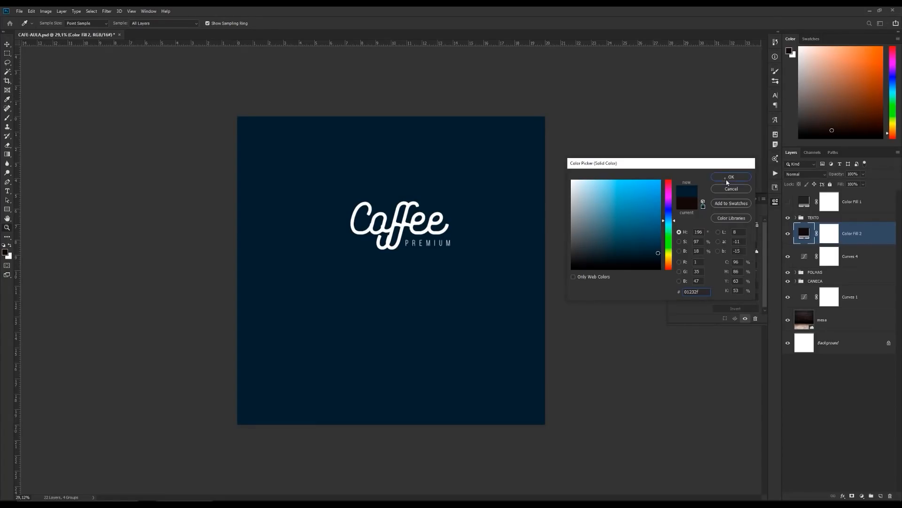
# Step: Set the blue color fill layer to Exclusion blending at 20% opacity
pyautogui.click(800, 175)
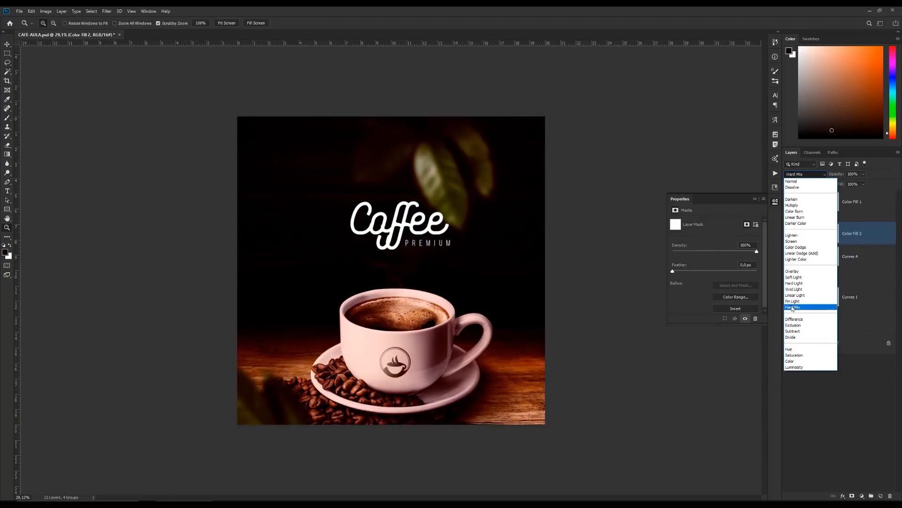
pyautogui.click(793, 326)
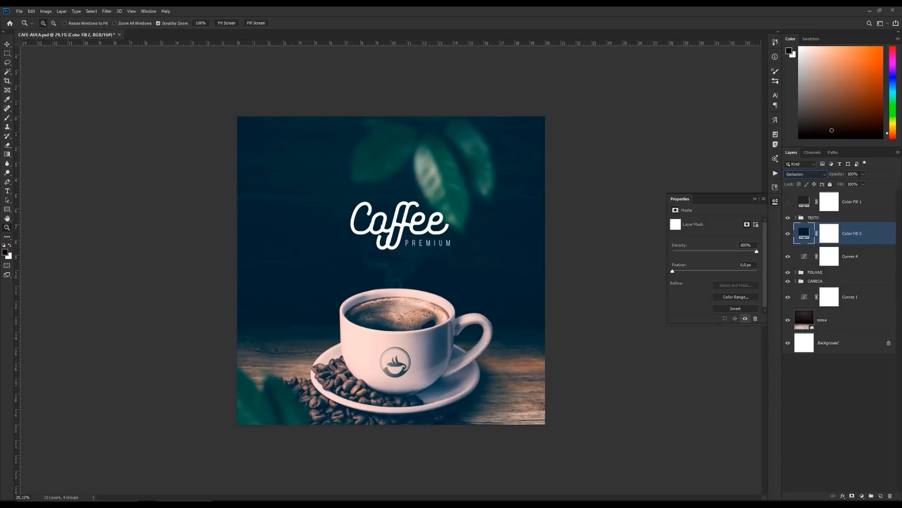
pyautogui.click(863, 174)
pyautogui.moveTo(864, 183); pyautogui.dragTo(847, 185)
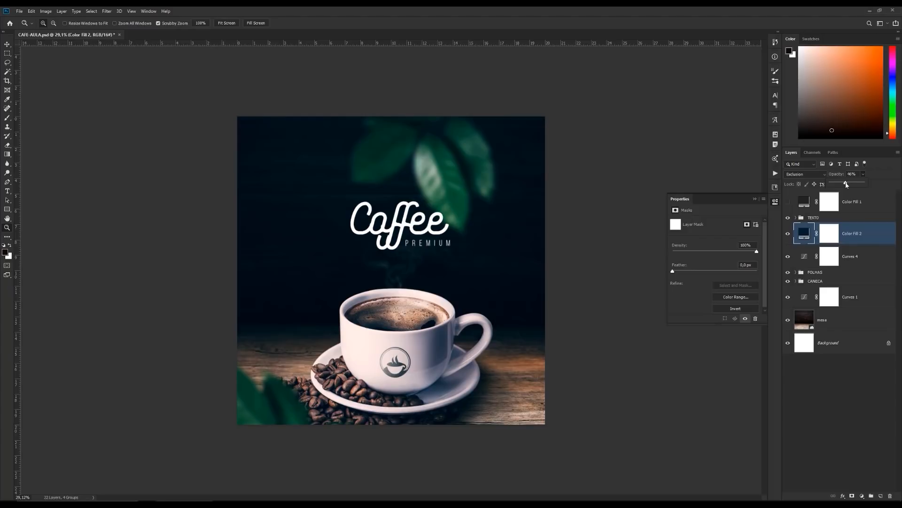
pyautogui.write('20')
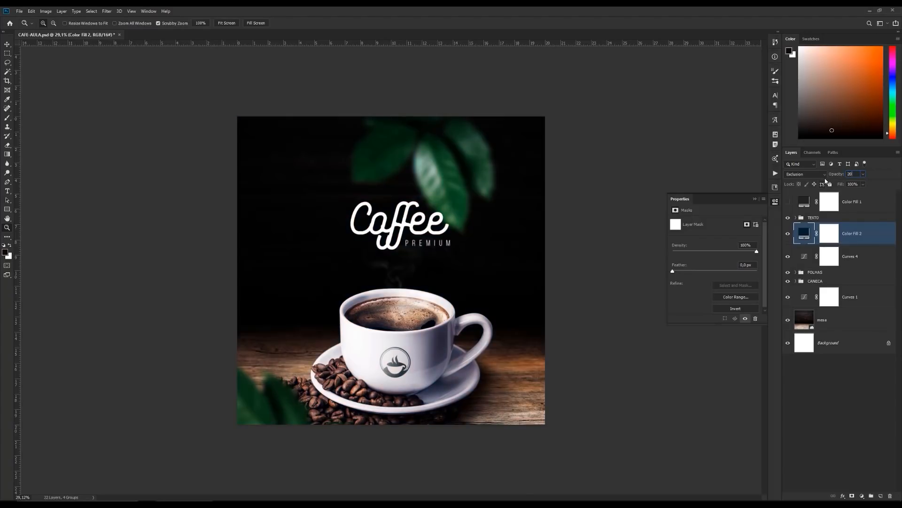
# Step: Compare the image with and without the blue Exclusion color fill
pyautogui.click(789, 234)
pyautogui.click(788, 234)
pyautogui.click(788, 234)
pyautogui.click(790, 236)
pyautogui.click(789, 236)
pyautogui.click(789, 236)
pyautogui.click(789, 236)
pyautogui.click(789, 233)
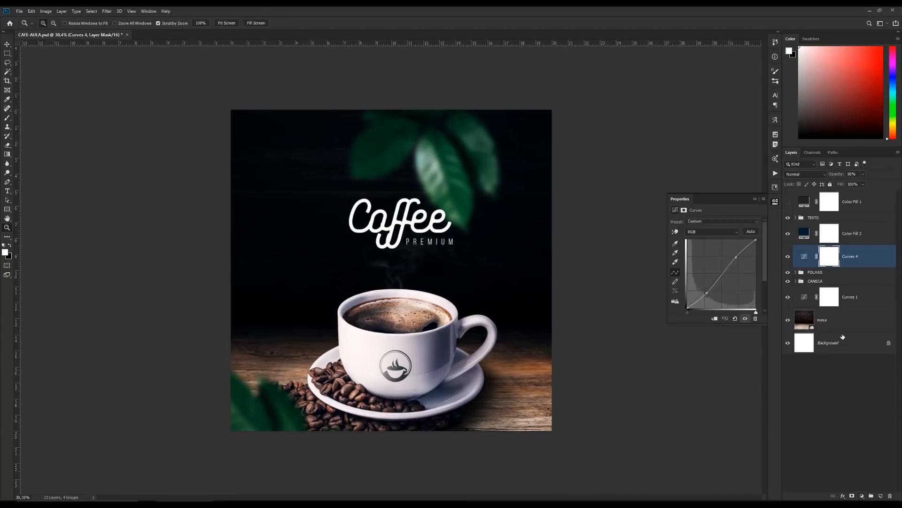
# Step: Add a brightening Curves adjustment above Curves 4 and invert its mask to black
pyautogui.click(862, 496)
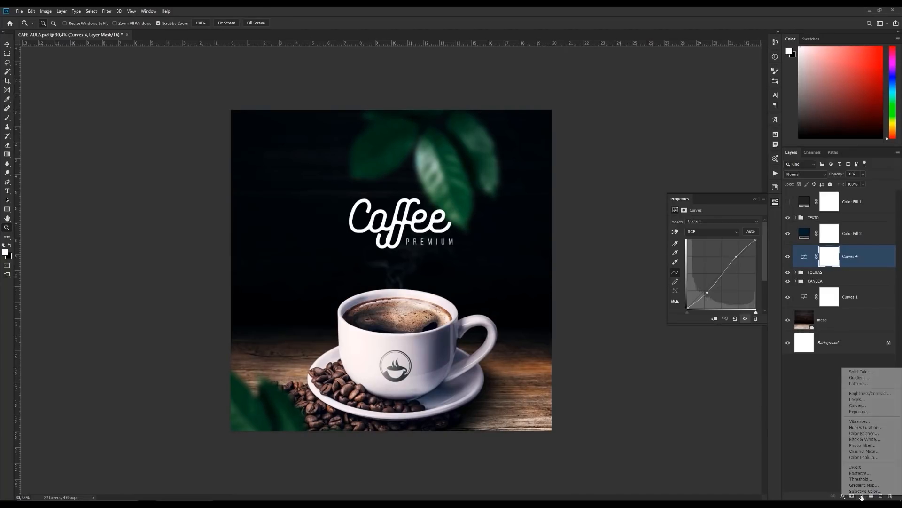
pyautogui.click(859, 405)
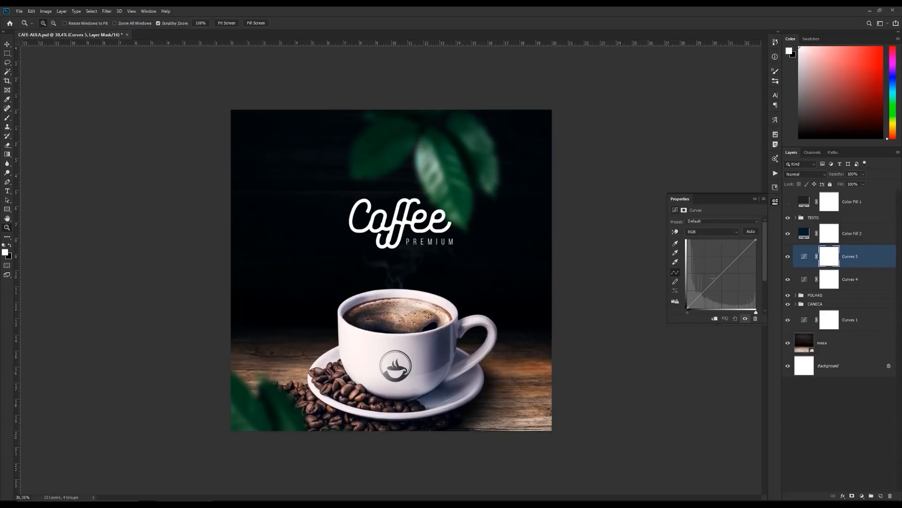
pyautogui.moveTo(713, 278); pyautogui.dragTo(717, 269)
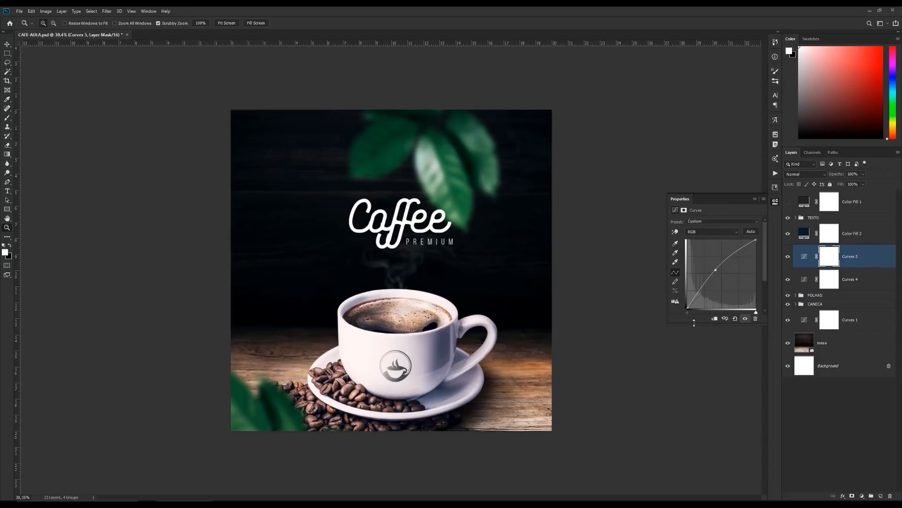
pyautogui.click(831, 257)
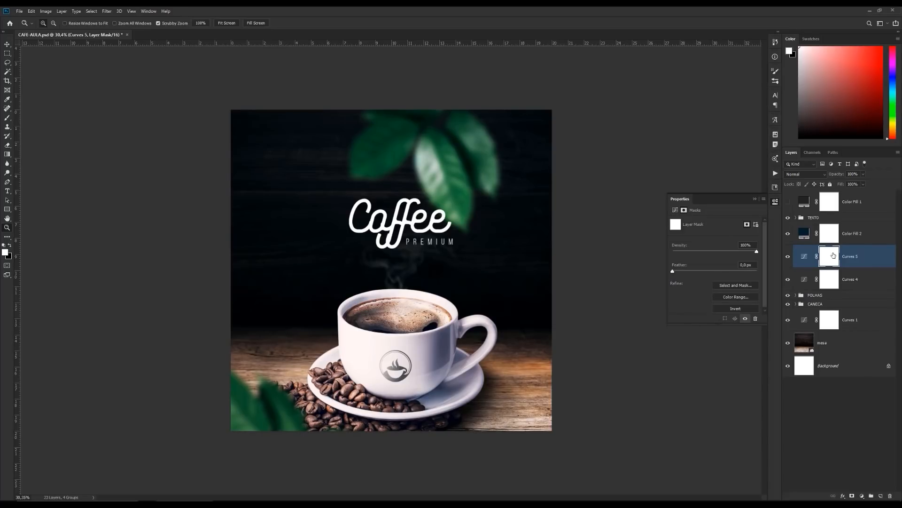
pyautogui.hotkey('ctrl', 'i')
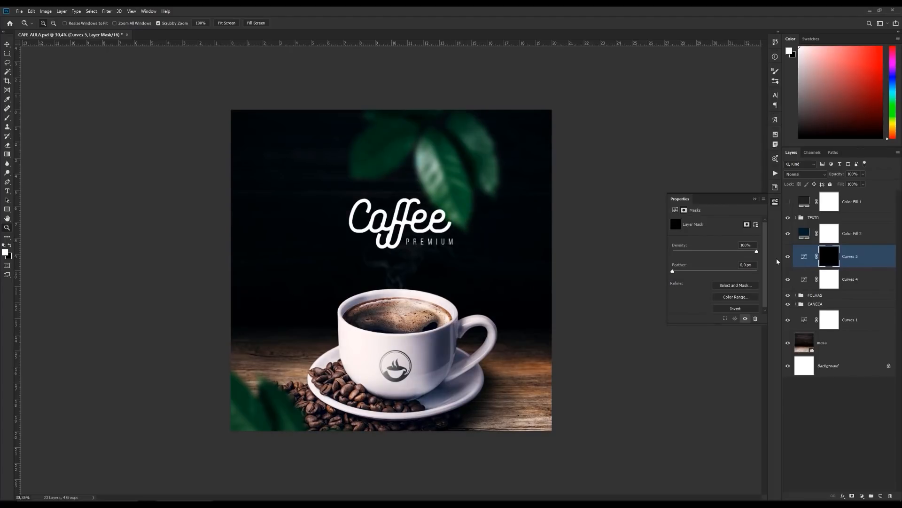
# Step: Set up a radial Foreground to Transparent gradient at 50% opacity for the Curves 5 mask
pyautogui.press('g')
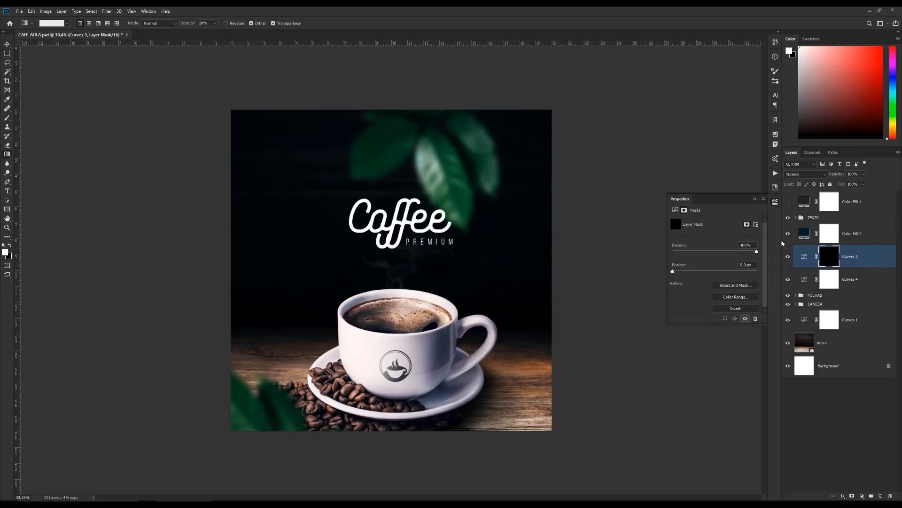
pyautogui.click(803, 256)
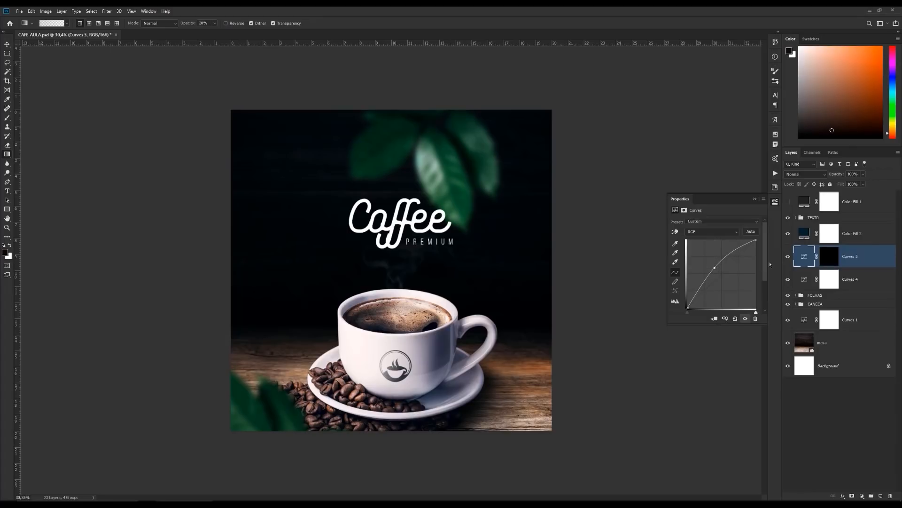
pyautogui.click(825, 257)
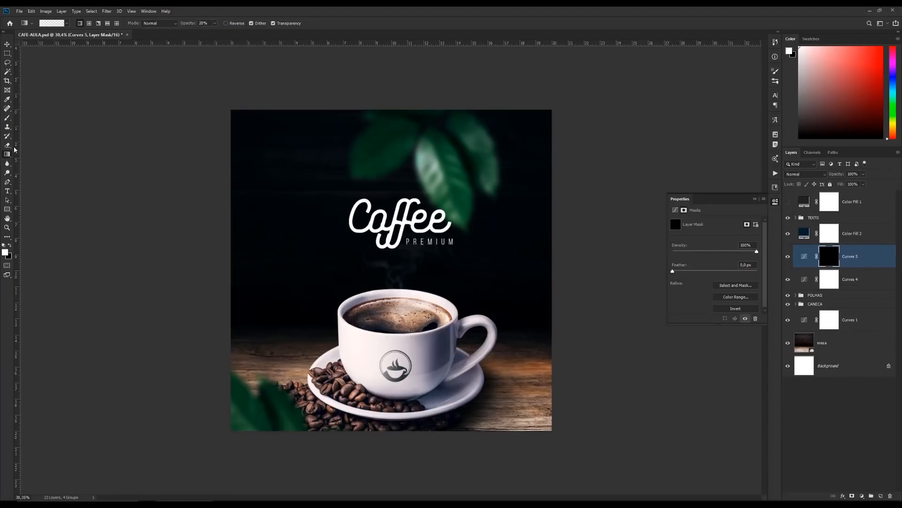
pyautogui.click(89, 23)
pyautogui.click(52, 23)
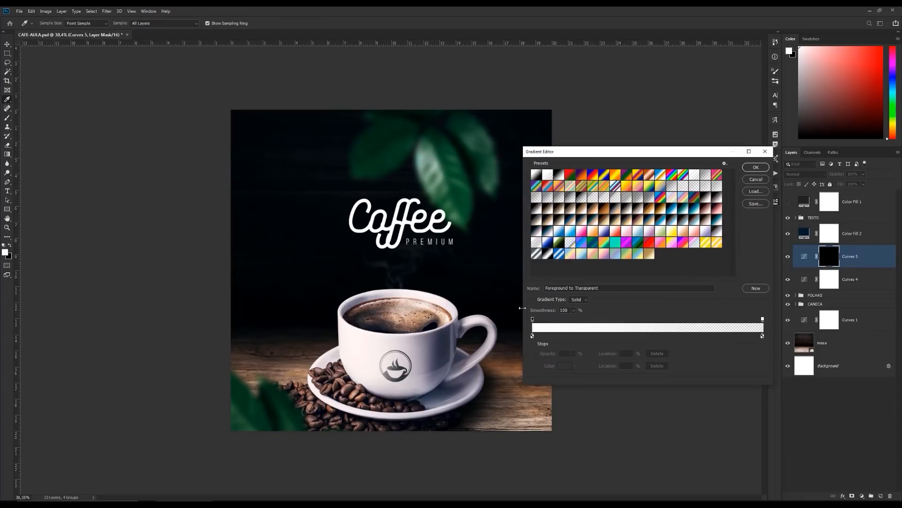
pyautogui.click(756, 167)
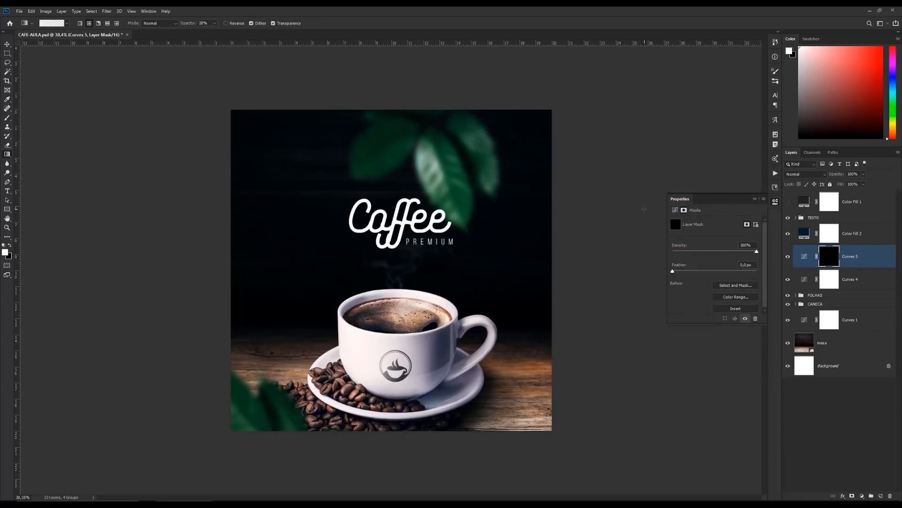
pyautogui.rightClick(333, 214)
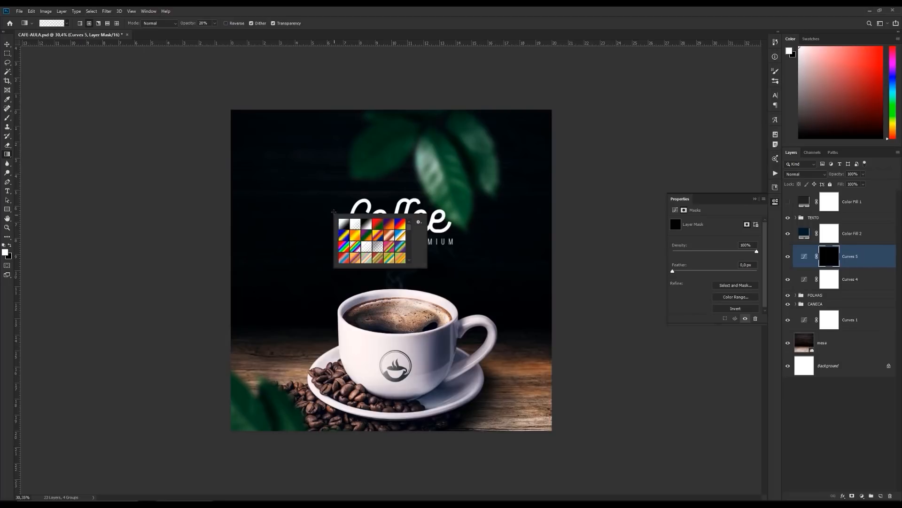
pyautogui.click(273, 160)
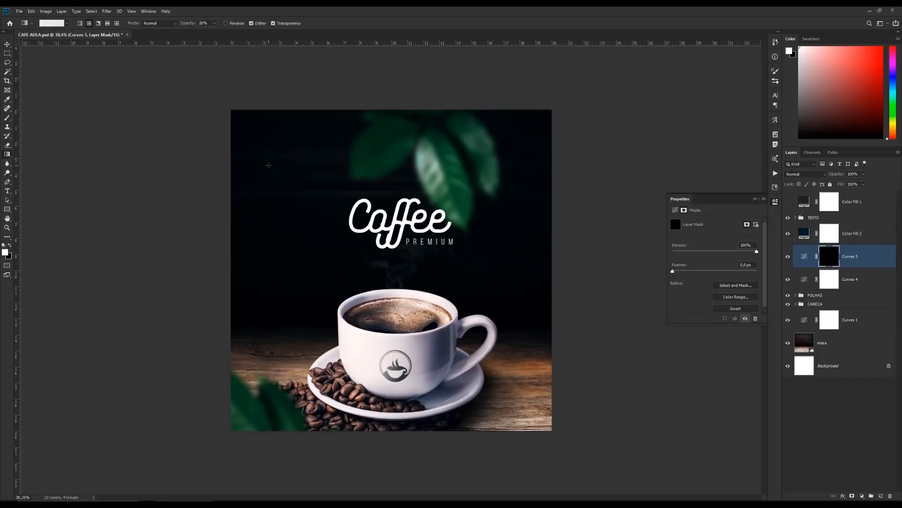
pyautogui.press('Return')
pyautogui.write('50')
# Step: Reveal the brightening along the poster's left side with white radial gradients on the Curves 5 mask, and slightly soften its curve
pyautogui.moveTo(215, 101); pyautogui.dragTo(371, 272)
pyautogui.moveTo(202, 247); pyautogui.dragTo(335, 259)
pyautogui.moveTo(222, 180); pyautogui.dragTo(303, 233)
pyautogui.moveTo(224, 281); pyautogui.dragTo(300, 303)
pyautogui.hotkey('ctrl', 'z')
pyautogui.moveTo(214, 287); pyautogui.dragTo(279, 297)
pyautogui.moveTo(223, 256); pyautogui.dragTo(287, 269)
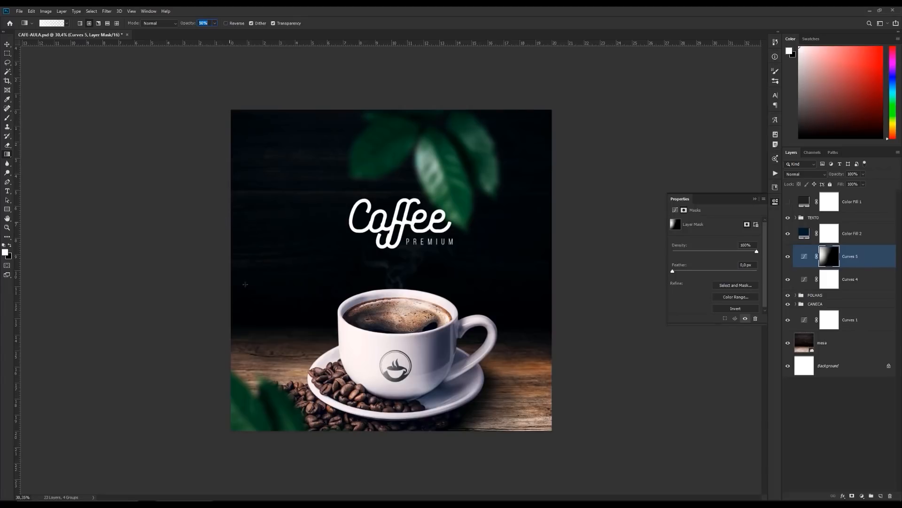
pyautogui.moveTo(235, 272); pyautogui.dragTo(376, 318)
pyautogui.hotkey('ctrl', 'z')
pyautogui.moveTo(227, 224); pyautogui.dragTo(325, 282)
pyautogui.click(805, 256)
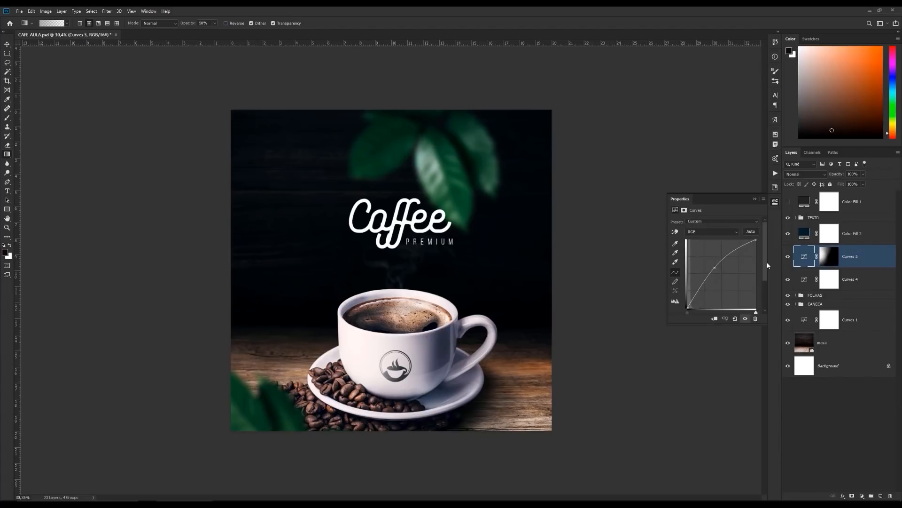
pyautogui.moveTo(715, 268); pyautogui.dragTo(710, 271)
# Step: Add a darkening Curves adjustment above Curves 5 and invert its mask to black
pyautogui.click(862, 495)
pyautogui.click(859, 408)
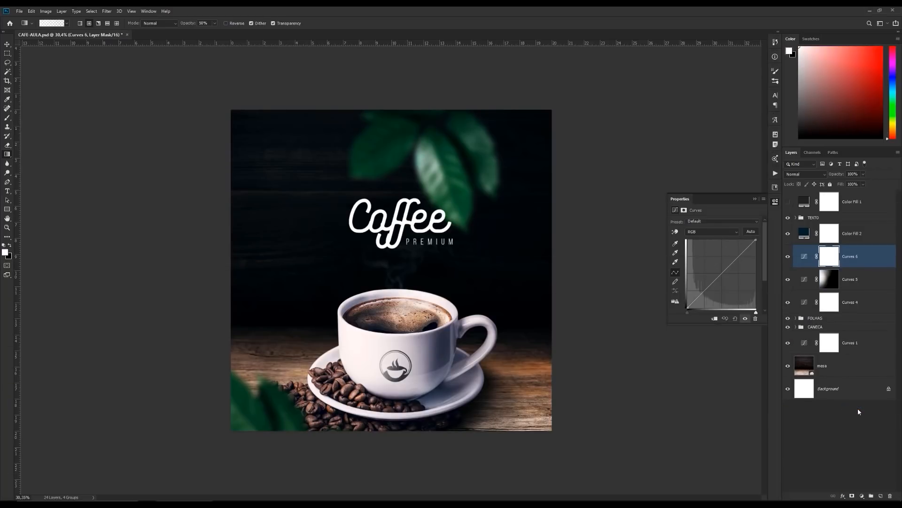
pyautogui.moveTo(726, 270); pyautogui.dragTo(727, 280)
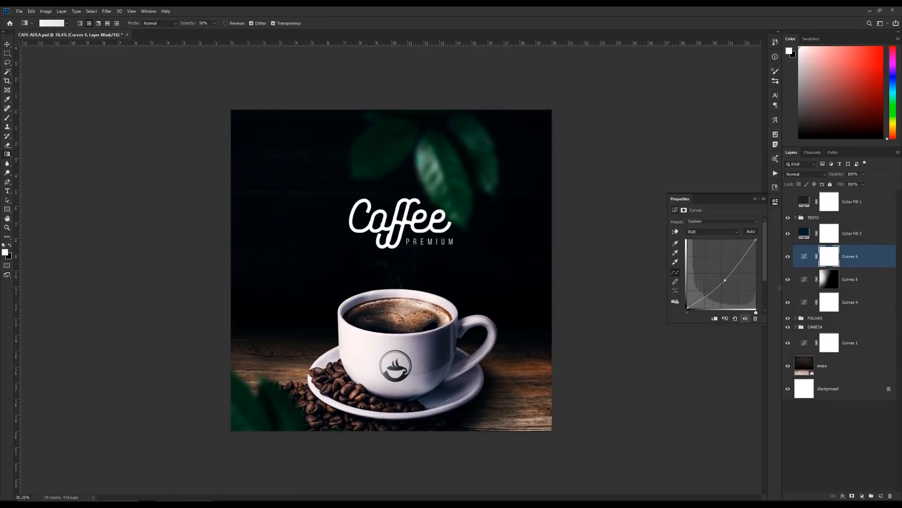
pyautogui.click(829, 256)
pyautogui.hotkey('ctrl', 'i')
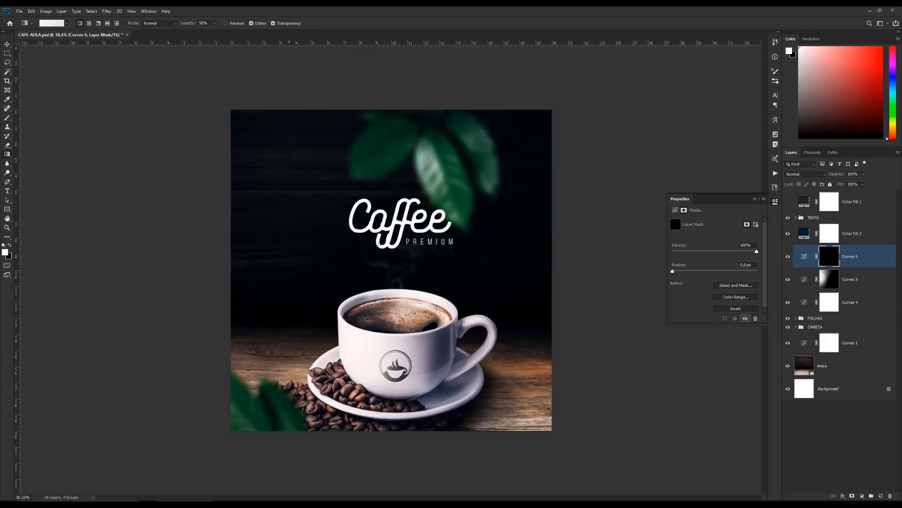
# Step: Darken the poster's right and lower-right edges with linear mask gradients and its upper-right corner with a radial one, and compare both light adjustments
pyautogui.moveTo(568, 379); pyautogui.dragTo(511, 380)
pyautogui.moveTo(559, 439); pyautogui.dragTo(517, 405)
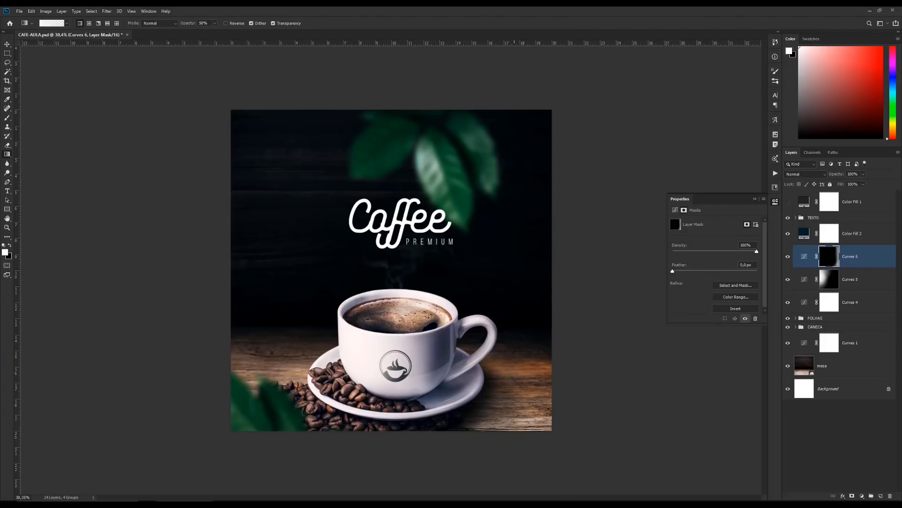
pyautogui.moveTo(517, 449); pyautogui.dragTo(475, 397)
pyautogui.moveTo(573, 329); pyautogui.dragTo(495, 329)
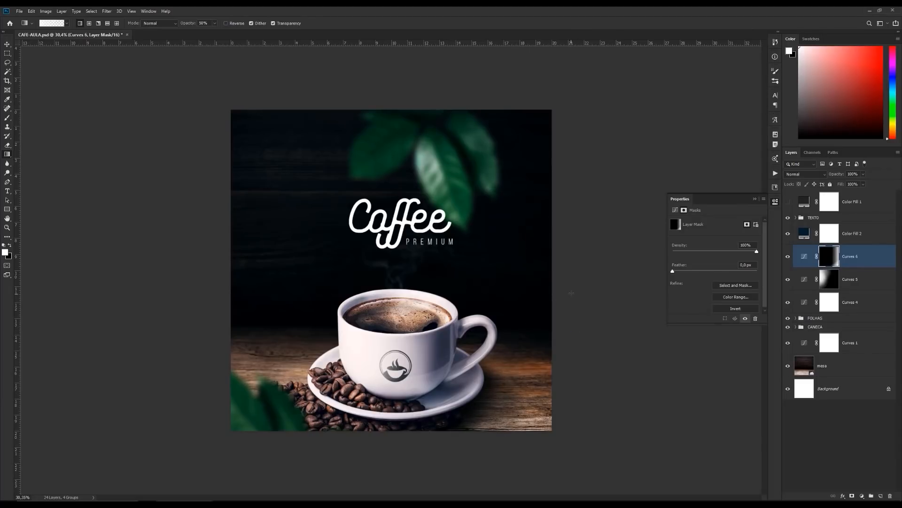
pyautogui.moveTo(574, 293); pyautogui.dragTo(519, 293)
pyautogui.moveTo(464, 445); pyautogui.dragTo(446, 413)
pyautogui.moveTo(426, 451); pyautogui.dragTo(426, 417)
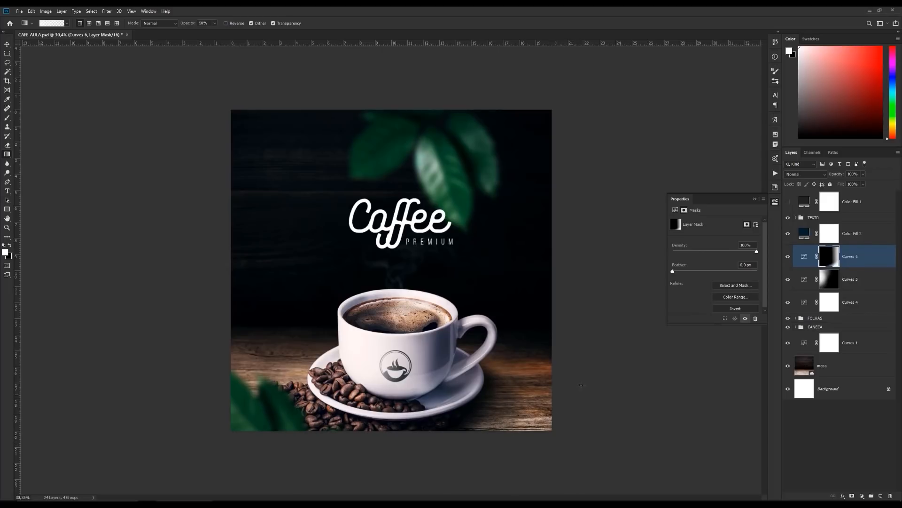
pyautogui.click(89, 23)
pyautogui.moveTo(588, 101); pyautogui.dragTo(473, 156)
pyautogui.moveTo(788, 266); pyautogui.dragTo(787, 284)
pyautogui.click(788, 280)
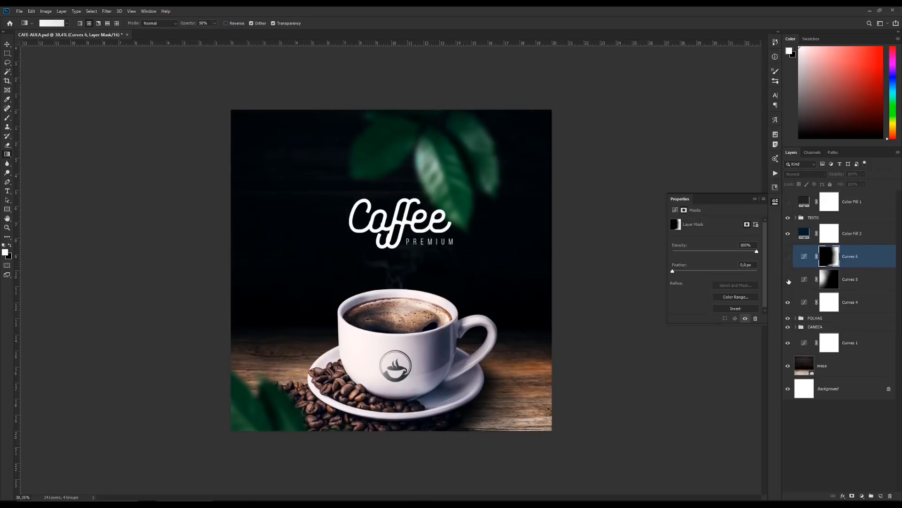
pyautogui.click(788, 256)
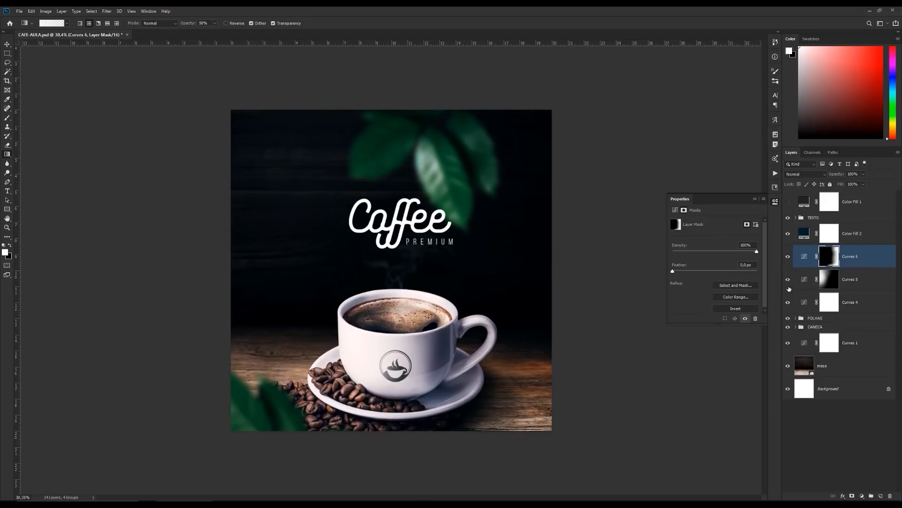
# Step: Raise the opacity of the blue Color Fill 2 layer to 25%
pyautogui.click(789, 233)
pyautogui.click(805, 233)
pyautogui.click(862, 184)
pyautogui.click(852, 174)
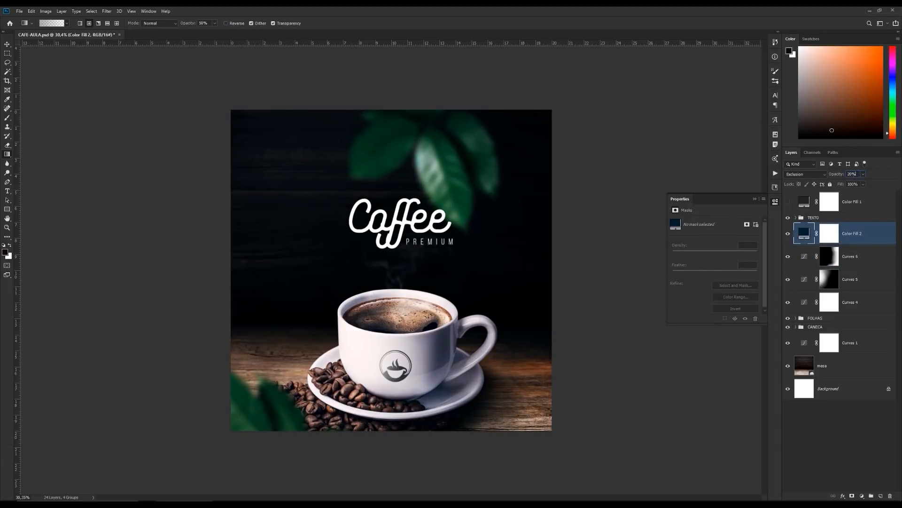
pyautogui.write('25')
# Step: Group the layers from Color Fill 2 down to Curves 4 and name the group POS
pyautogui.click(804, 201)
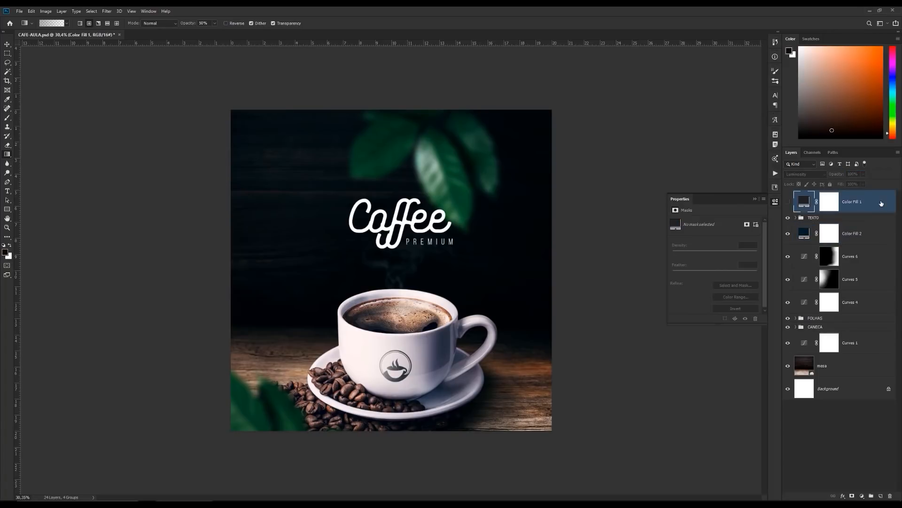
pyautogui.click(805, 239)
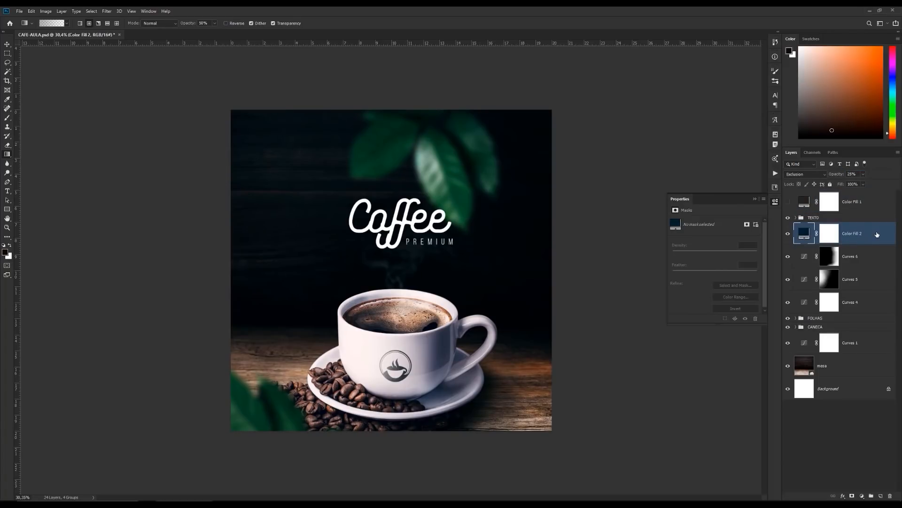
pyautogui.keyDown('shift'); pyautogui.click(866, 304); pyautogui.keyUp('shift')
pyautogui.hotkey('ctrl', 'g')
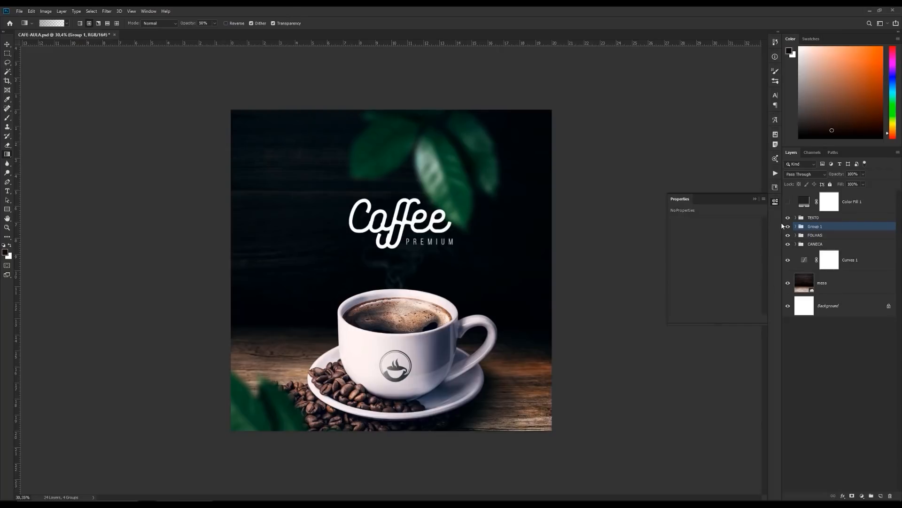
pyautogui.doubleClick(814, 226)
pyautogui.write('POS')
pyautogui.press('Return')
pyautogui.press('z')
pyautogui.moveTo(391, 237); pyautogui.dragTo(398, 233)
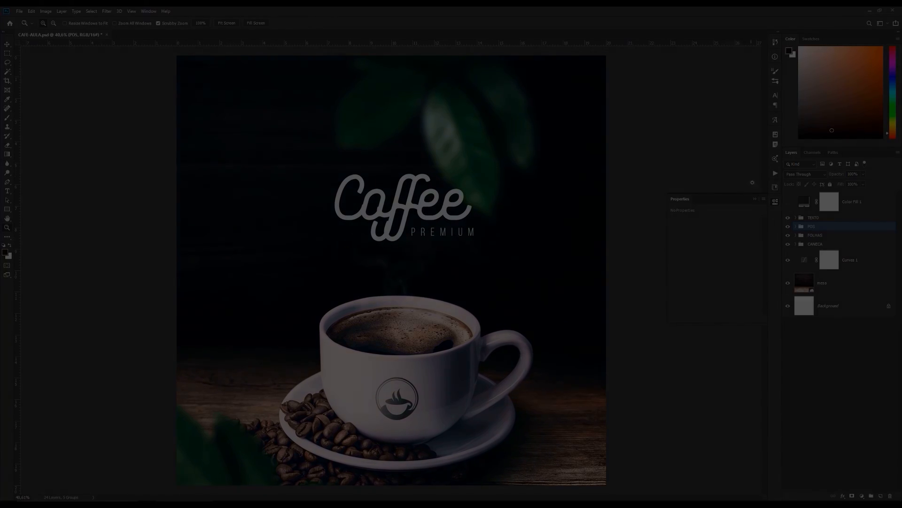